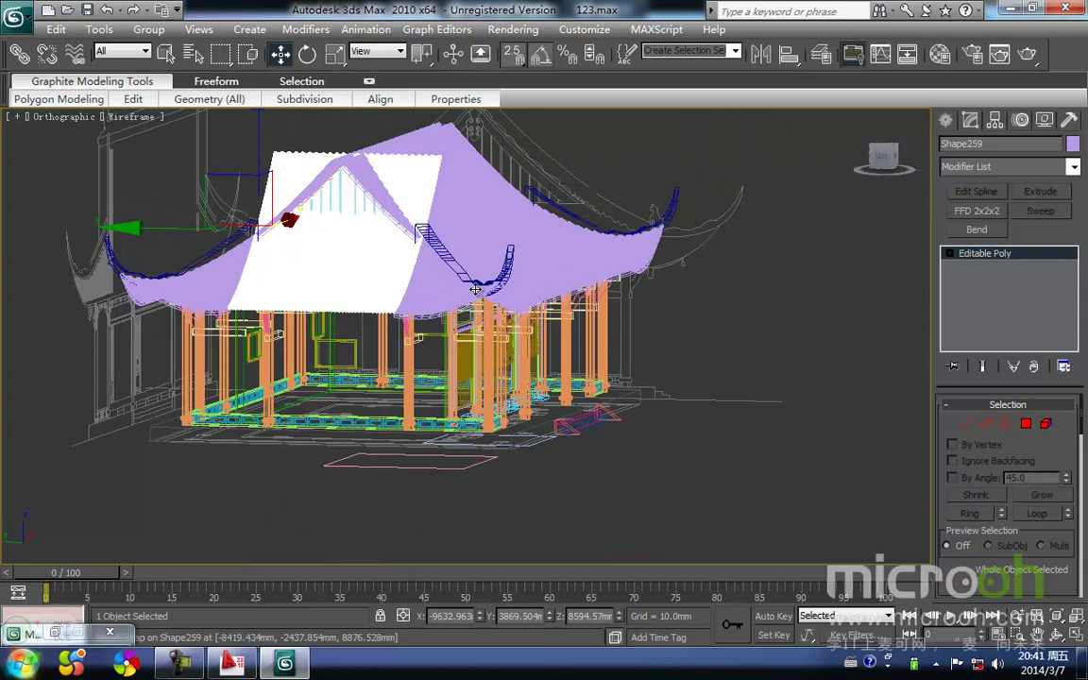
Isolate the side tiled roof panel together with the gable panel and show both as a wireframe from above
scroll(338, 227, "up", 2)
middle_click_drag(338, 224, 428, 294)
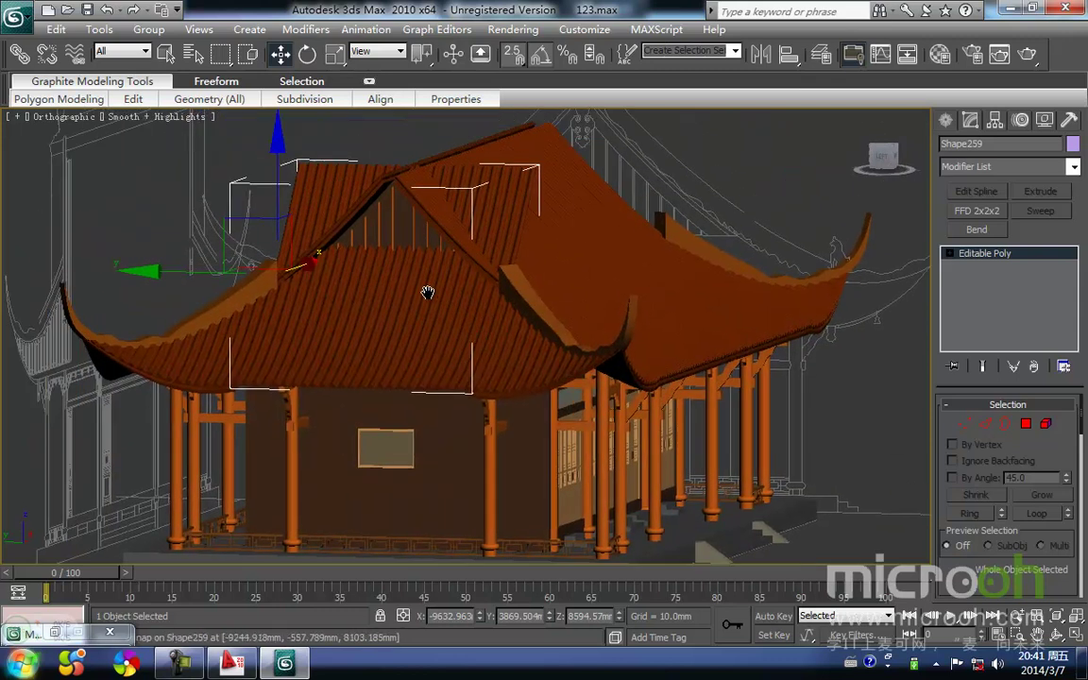
left_click(401, 227, "ctrl")
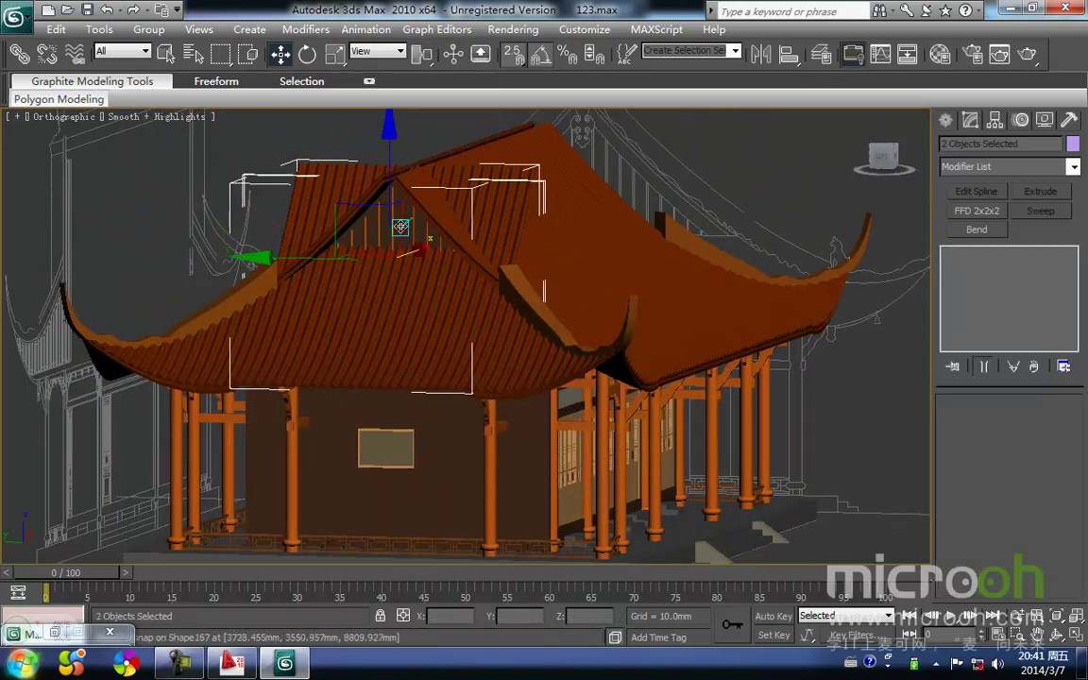
key("alt+q")
middle_click_drag(481, 295, 396, 272)
key("t")
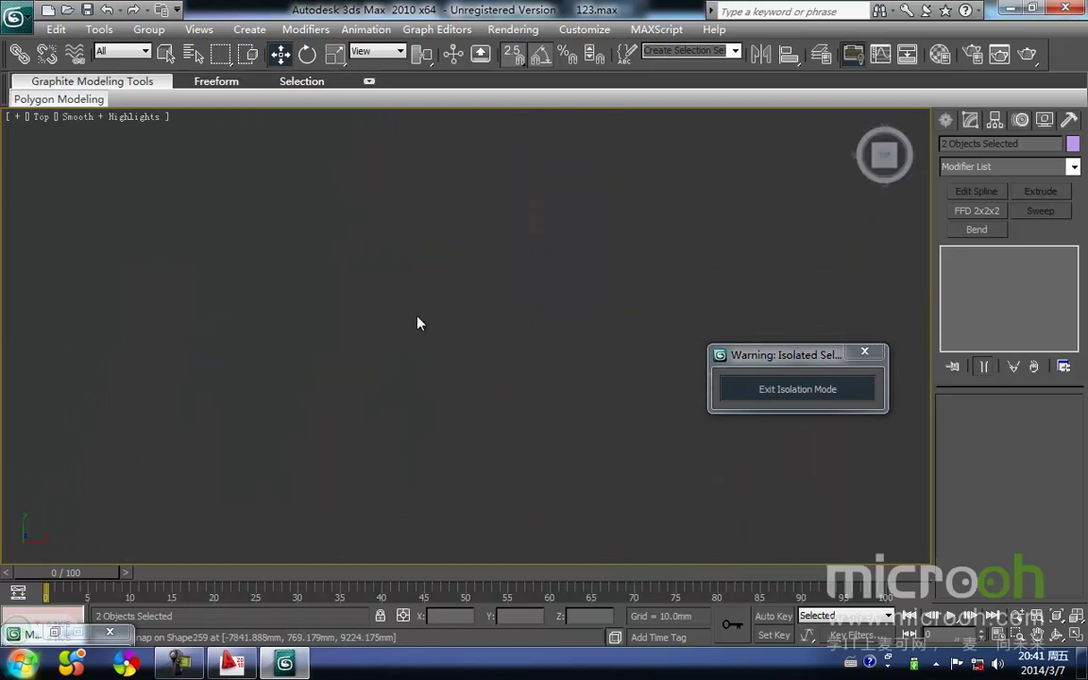
key("z")
middle_click_drag(418, 326, 404, 287)
key("F3")
QuickSlice the tiled roof panel along the gable panel's outer edge, across the panel's full width
left_click_drag(481, 488, 426, 239)
middle_click_drag(470, 251, 450, 266)
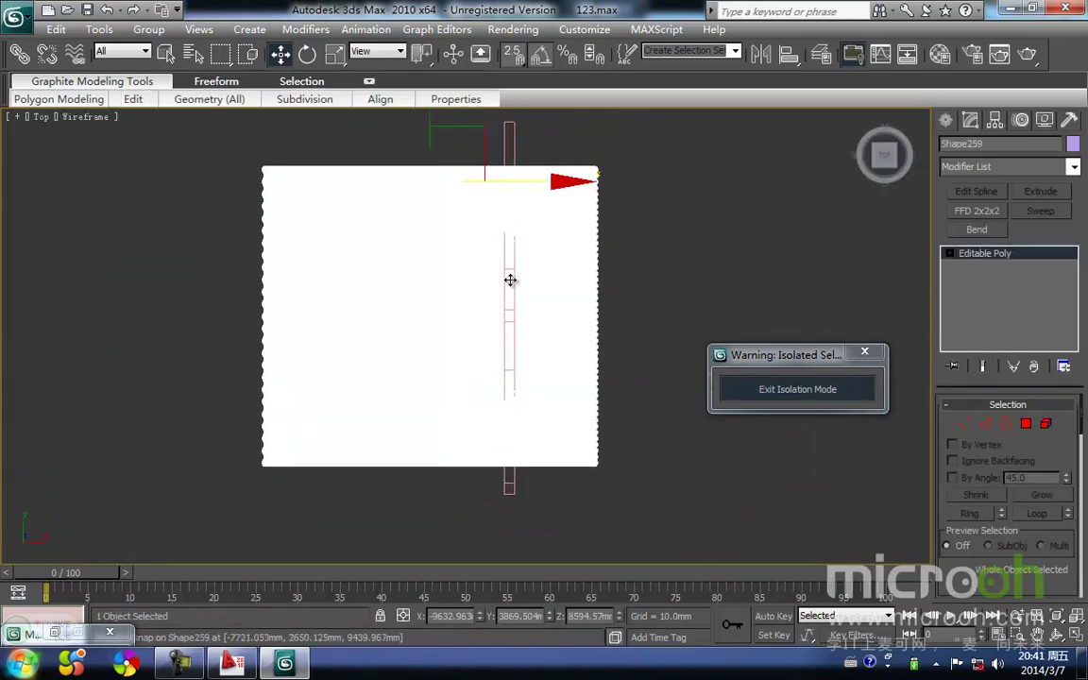
left_click(649, 493)
left_click(572, 439)
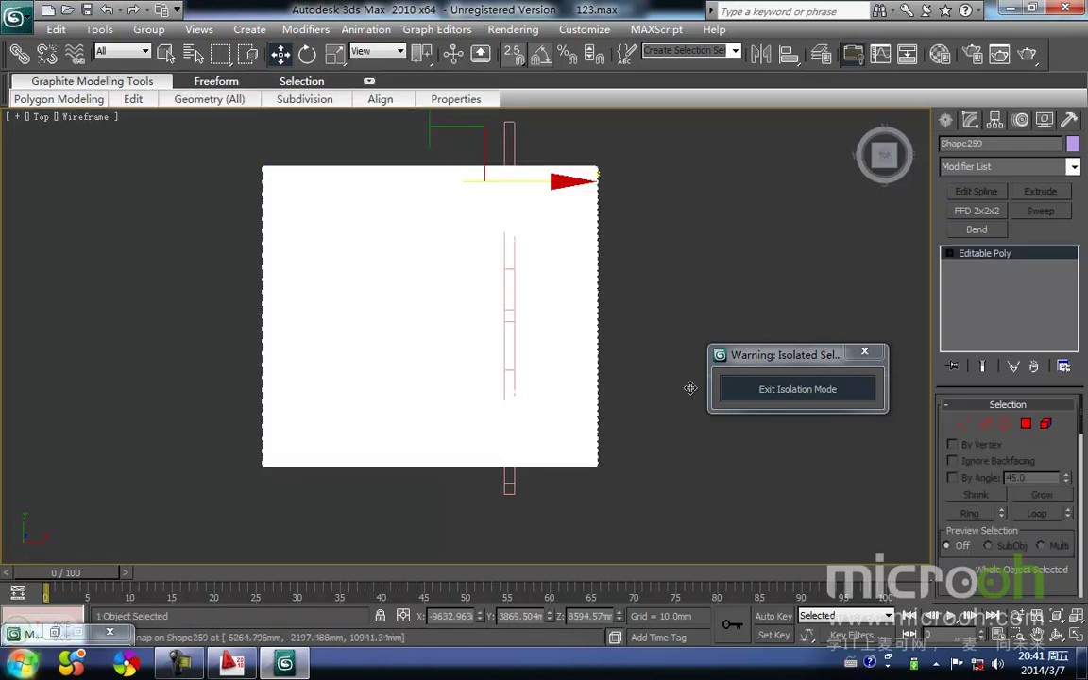
right_click(582, 282)
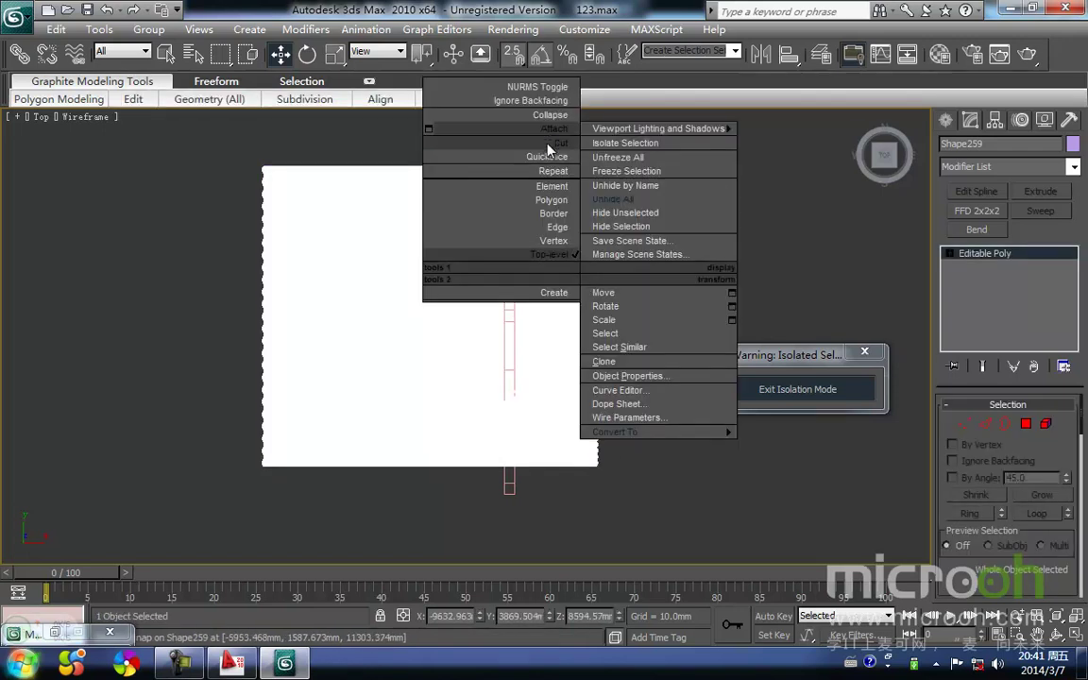
left_click(552, 157)
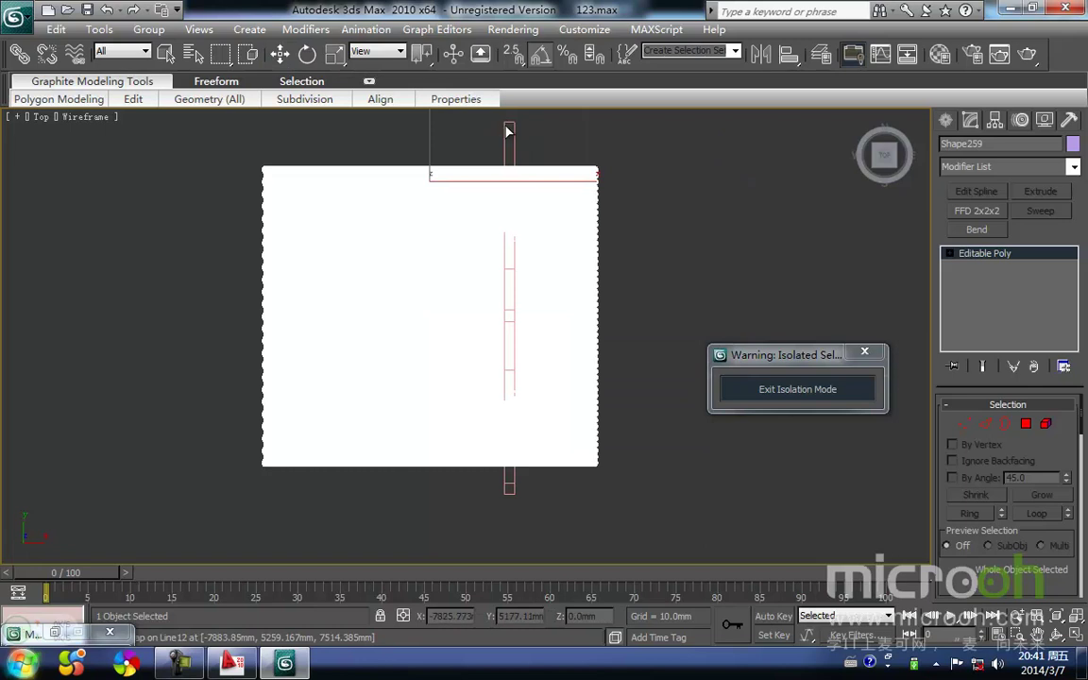
middle_click_drag(508, 122, 476, 189)
scroll(475, 189, "down", 2)
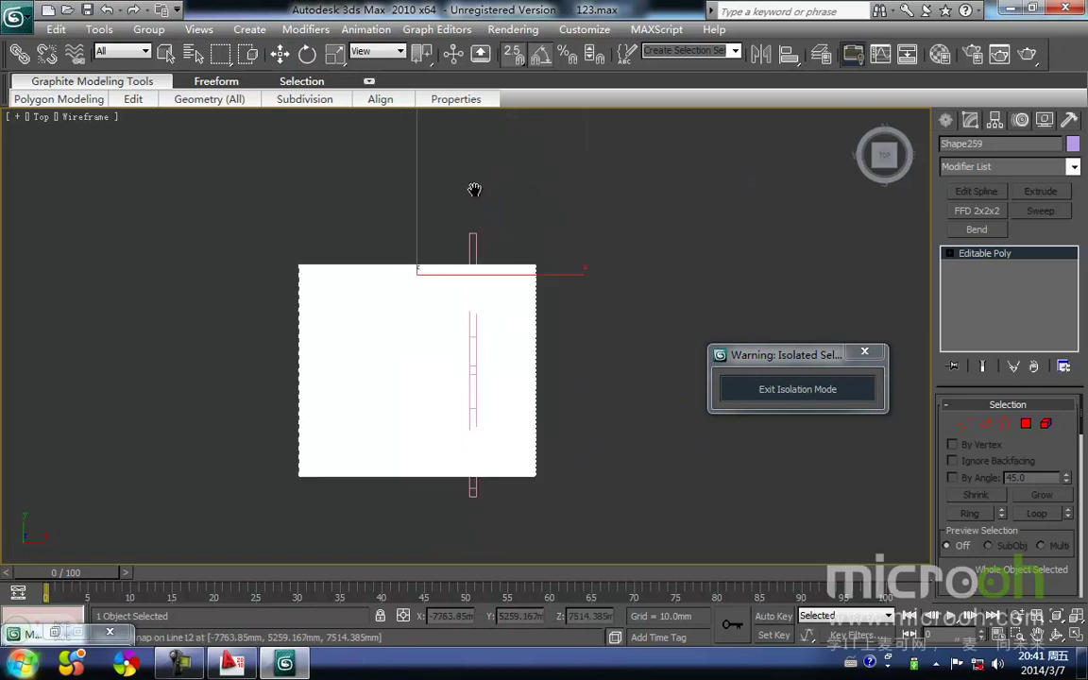
scroll(470, 271, "up", 2)
middle_click_drag(463, 234, 470, 185)
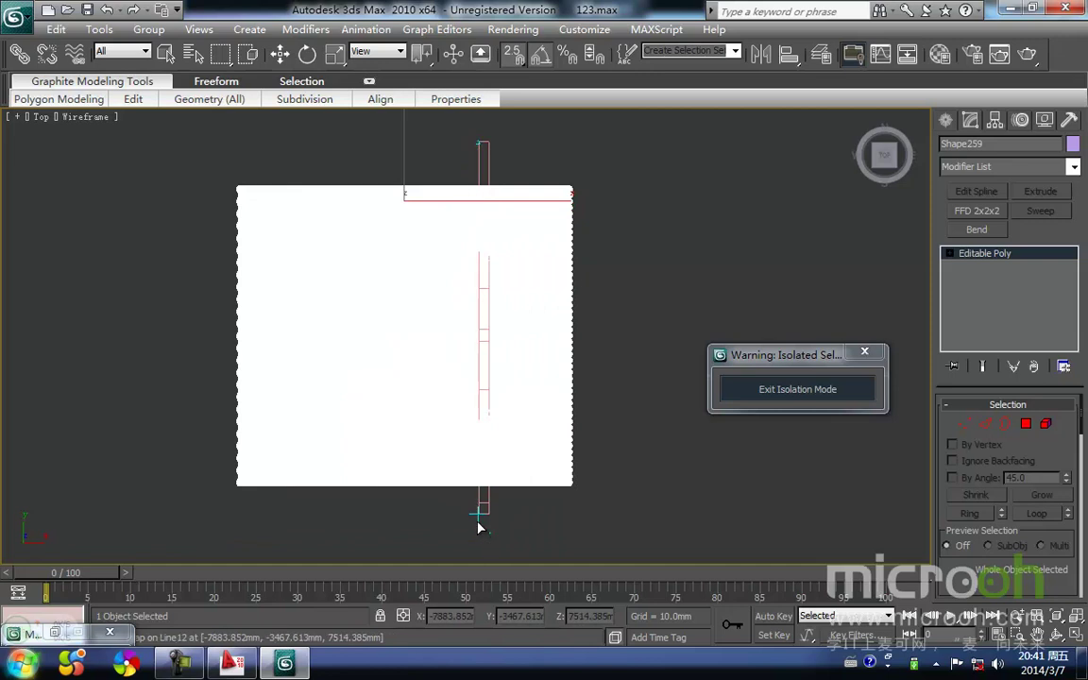
Split the tiled roof panel's edges along the new slice line
left_click(984, 425)
left_click_drag(1081, 425, 1079, 456)
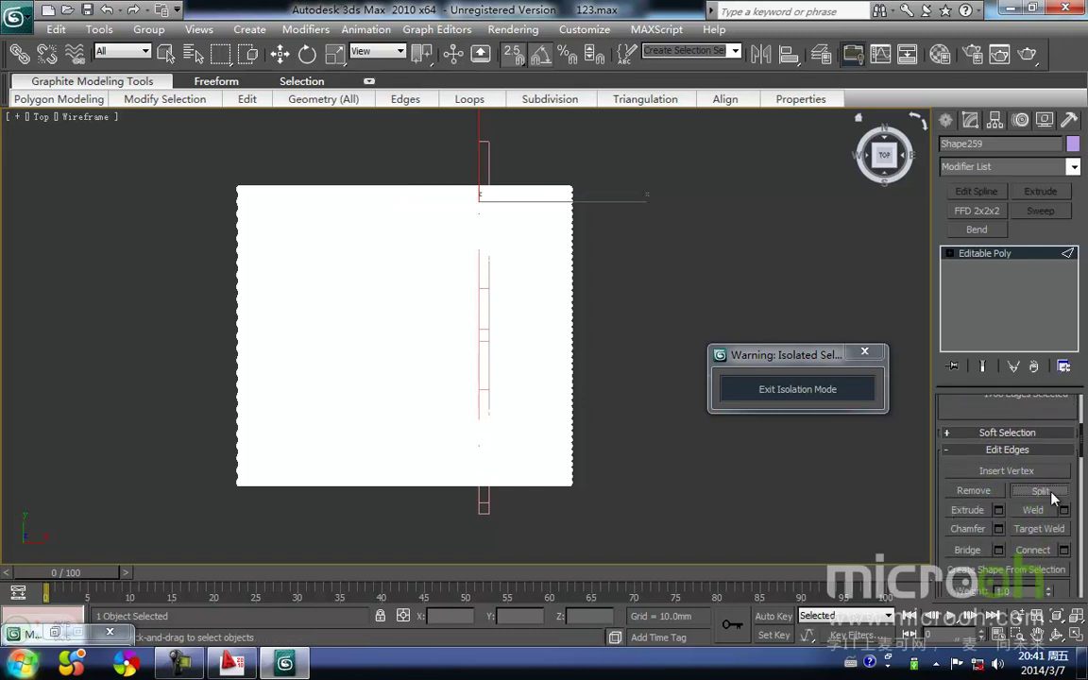
key("w")
right_click(624, 253)
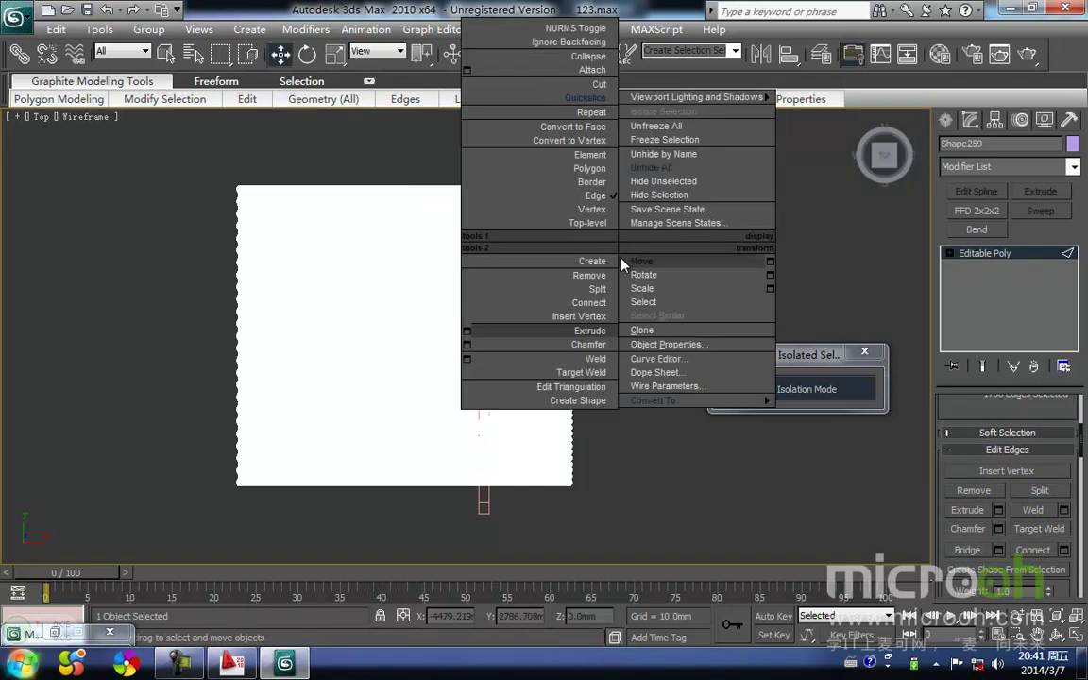
left_click(823, 245)
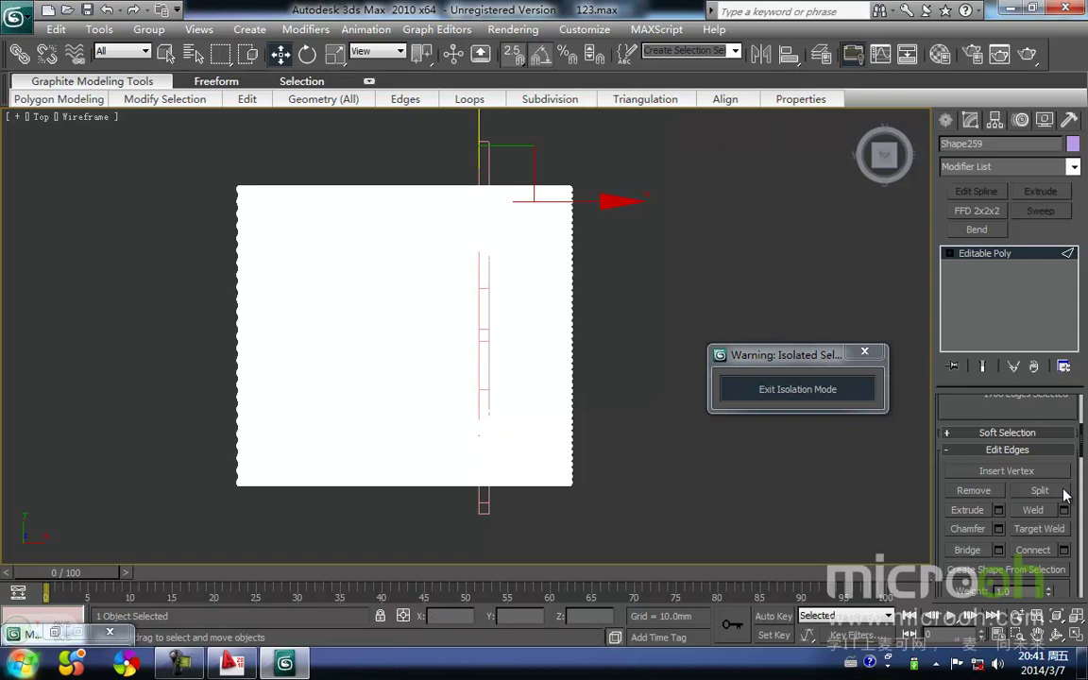
Delete the roof panel elements on the gable side of the cut, then exit isolation and restore the shaded perspective of the building
key("4")
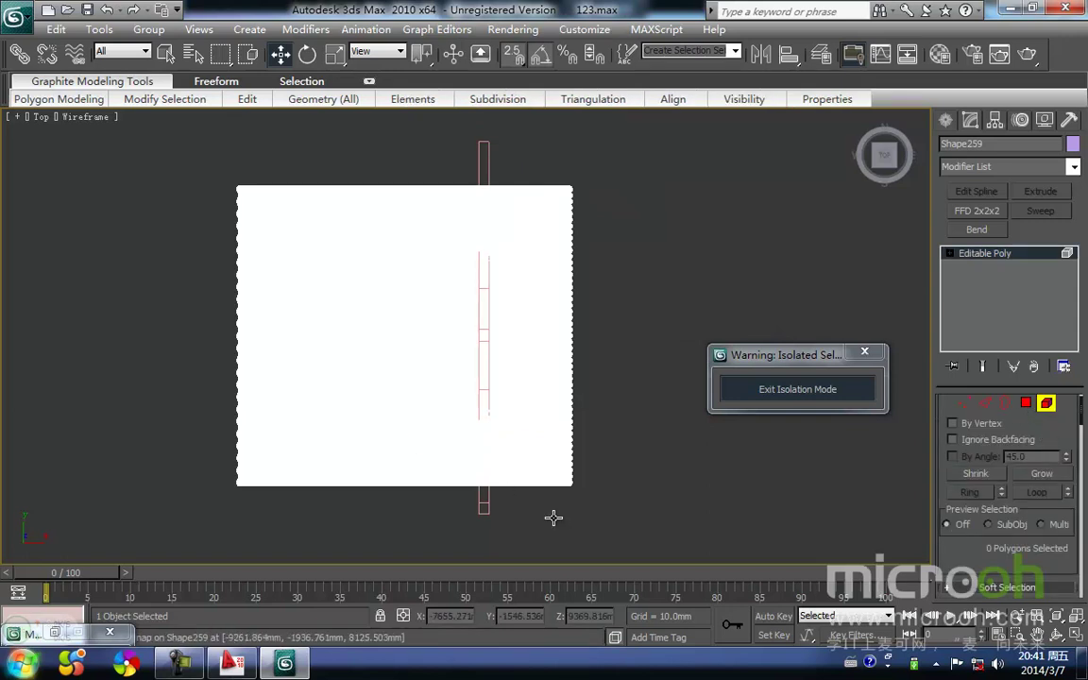
left_click_drag(600, 524, 502, 149)
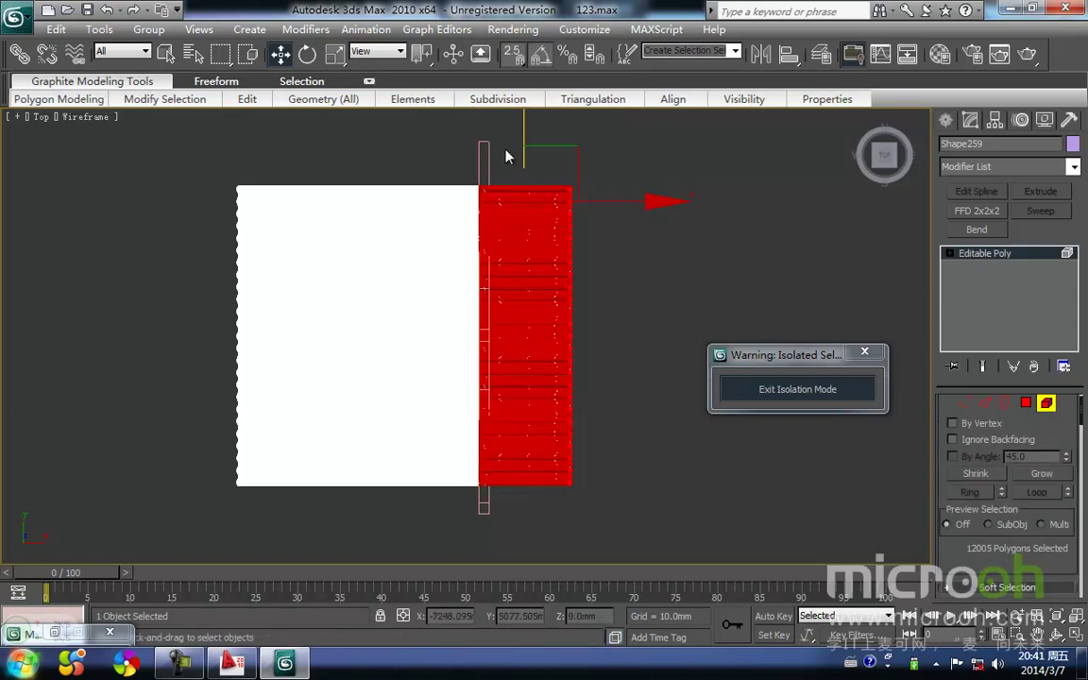
key("Delete")
middle_click_drag(526, 326, 651, 391, "alt")
left_click(820, 396)
middle_click_drag(578, 437, 605, 422, "alt")
key("F3")
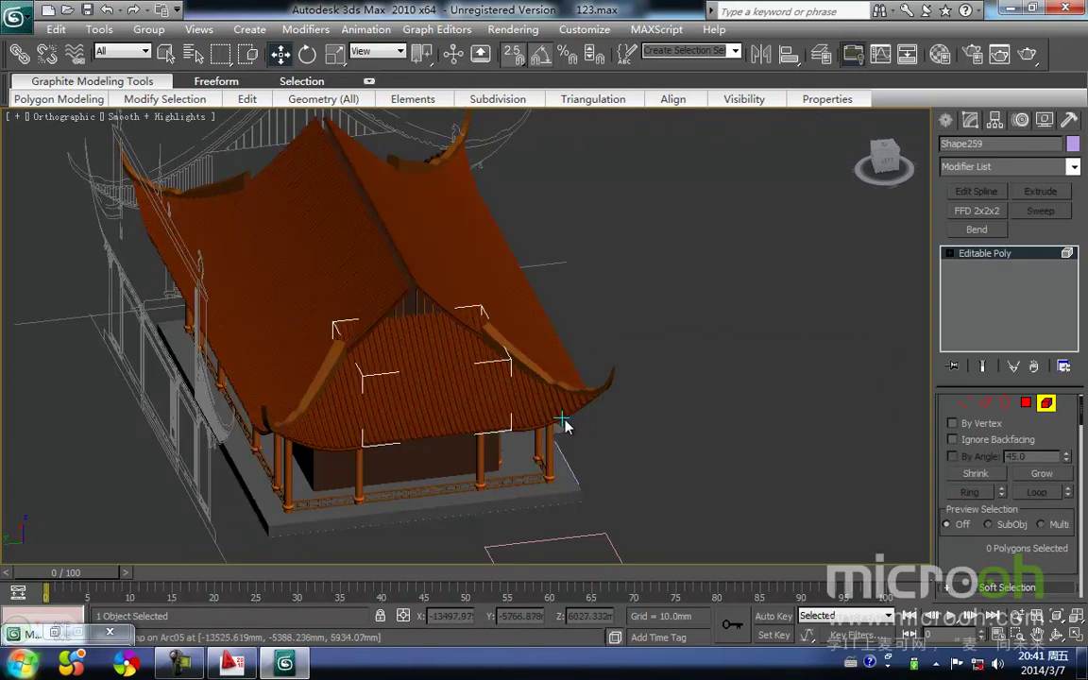
Examine where the trimmed tile panel meets the gable and the adjoining roof slopes, in shaded and wireframe display
middle_click_drag(531, 408, 474, 404, "alt")
middle_click_drag(383, 265, 471, 326)
scroll(428, 366, "up", 7)
middle_click_drag(431, 367, 570, 357)
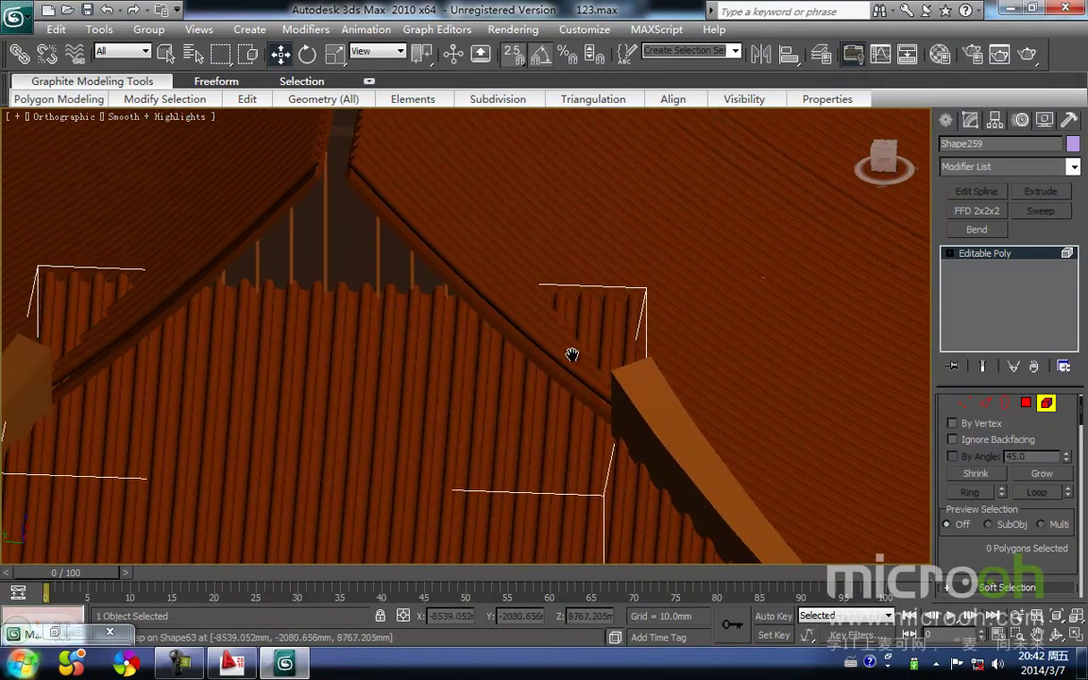
scroll(529, 354, "down", 6)
middle_click_drag(262, 311, 283, 232)
scroll(262, 294, "up", 3)
middle_click_drag(263, 293, 274, 277)
key("F3")
key("F3")
key("F3")
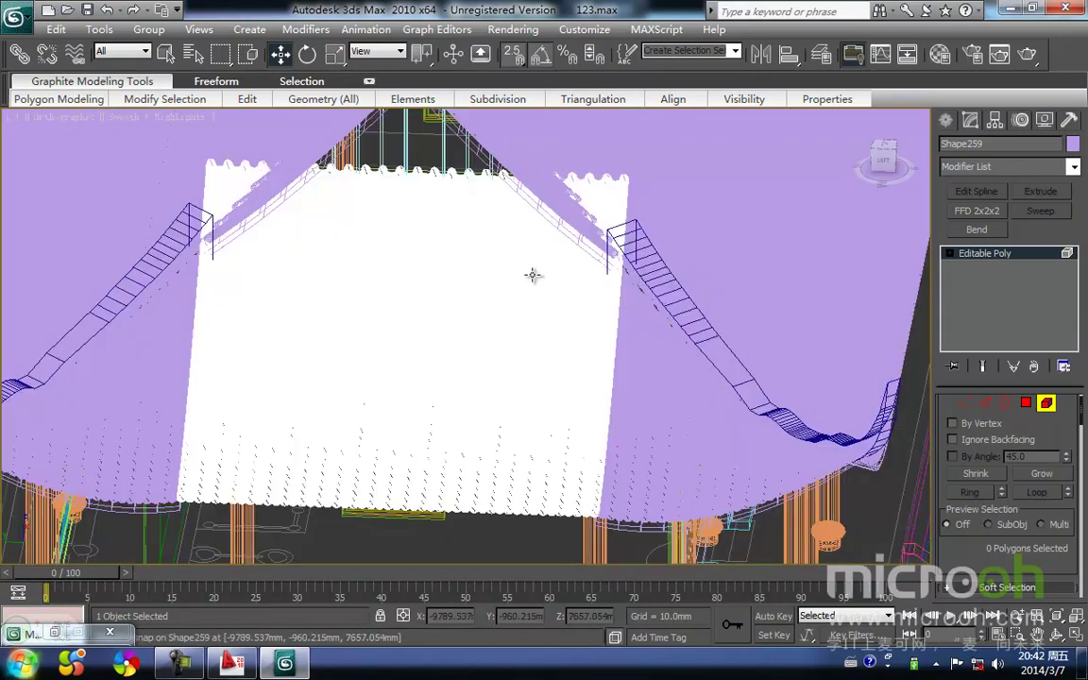
middle_click_drag(551, 209, 447, 221)
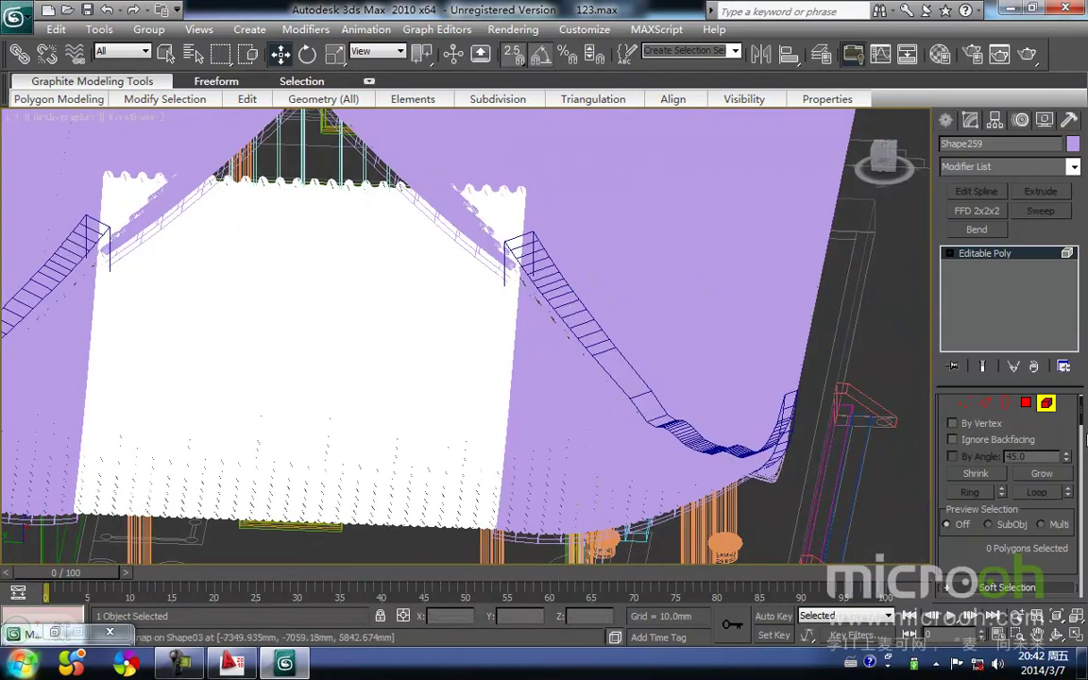
Leave element editing and open the adjoining roof slope's group and the group nested inside it
left_click(1053, 407)
middle_click_drag(690, 472, 551, 433)
scroll(551, 434, "down", 3)
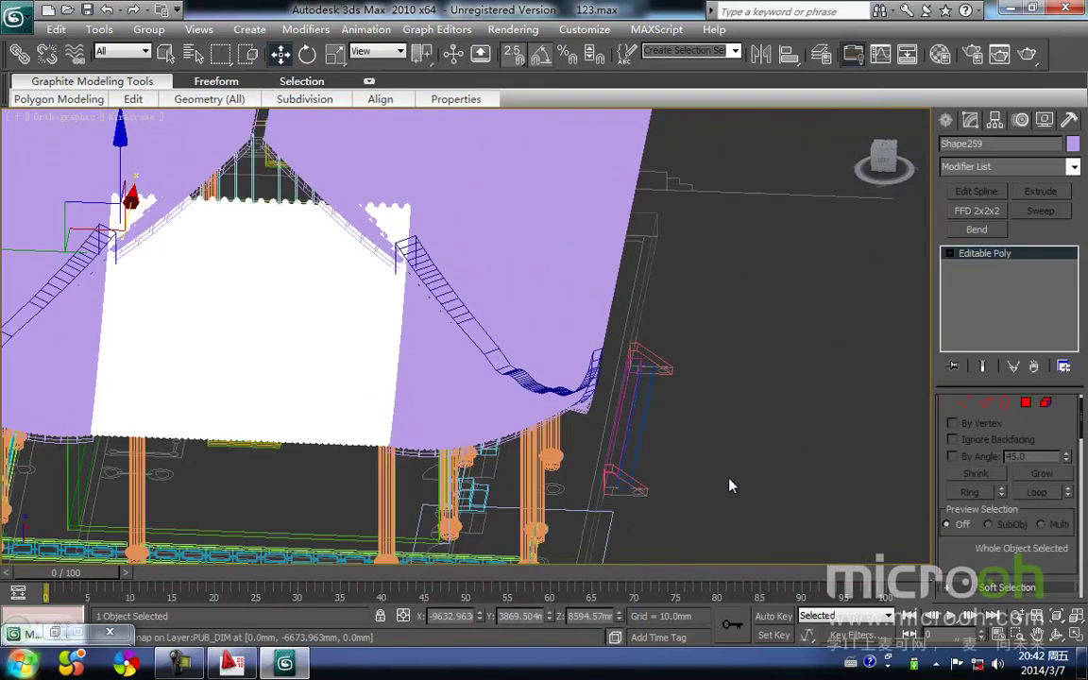
left_click(716, 483)
left_click(440, 400)
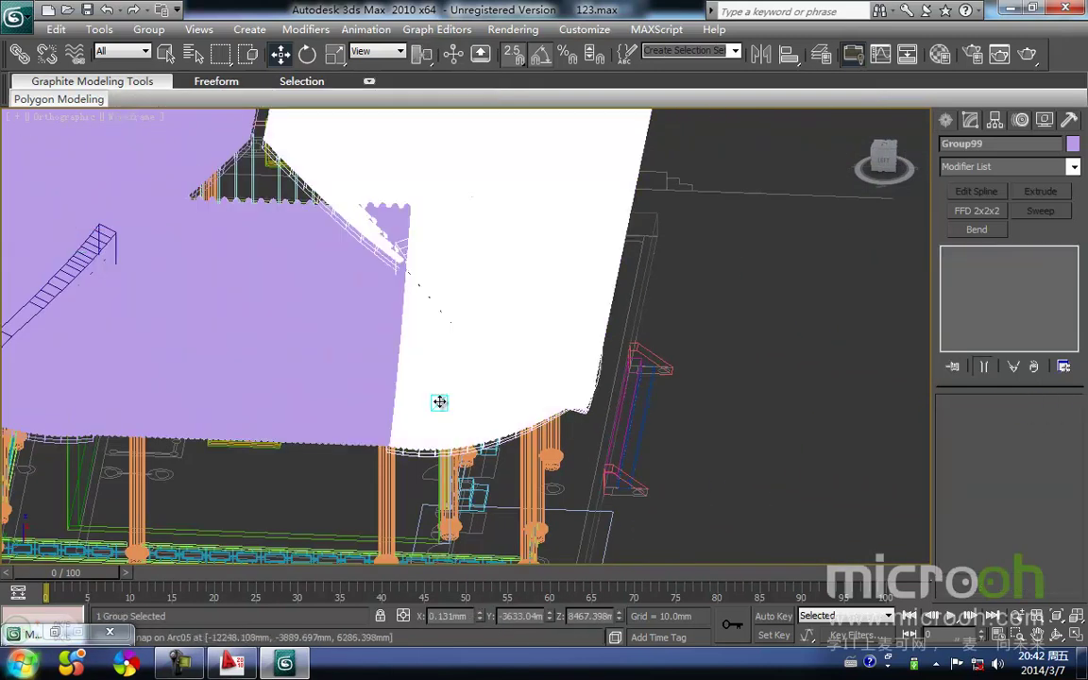
left_click(153, 30)
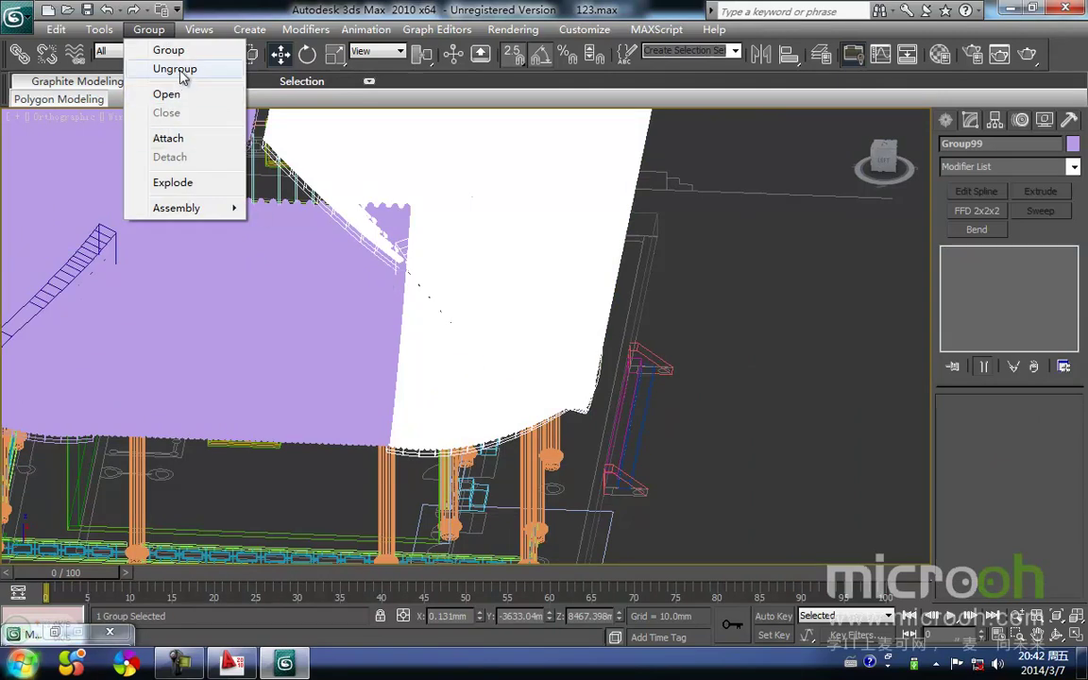
left_click(179, 104)
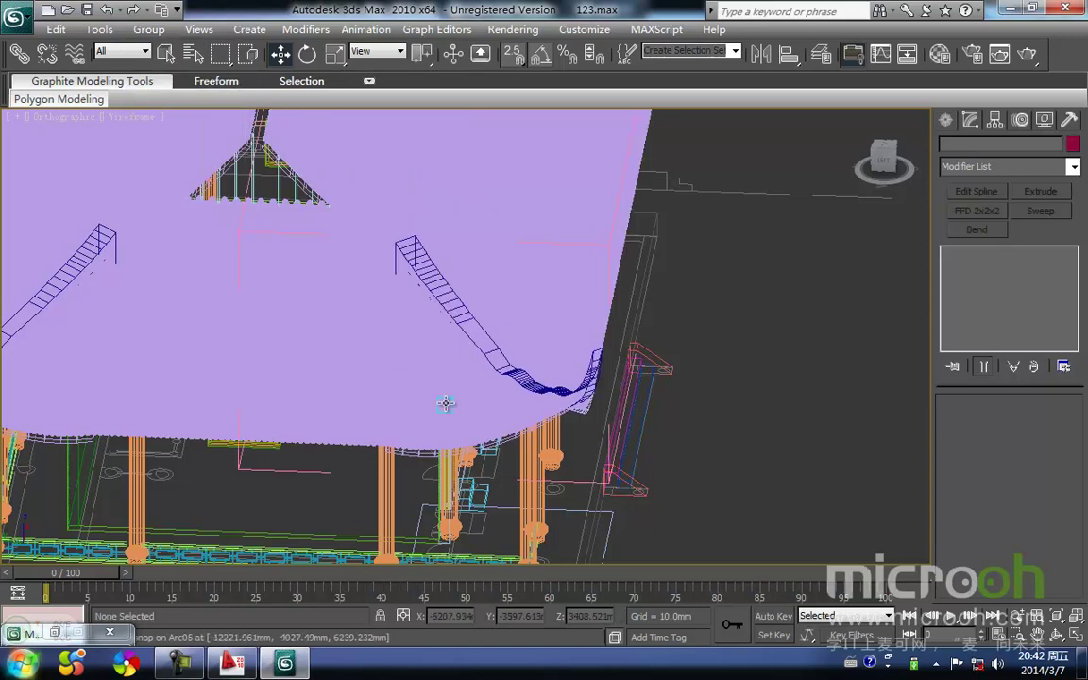
left_click(443, 404)
left_click(148, 30)
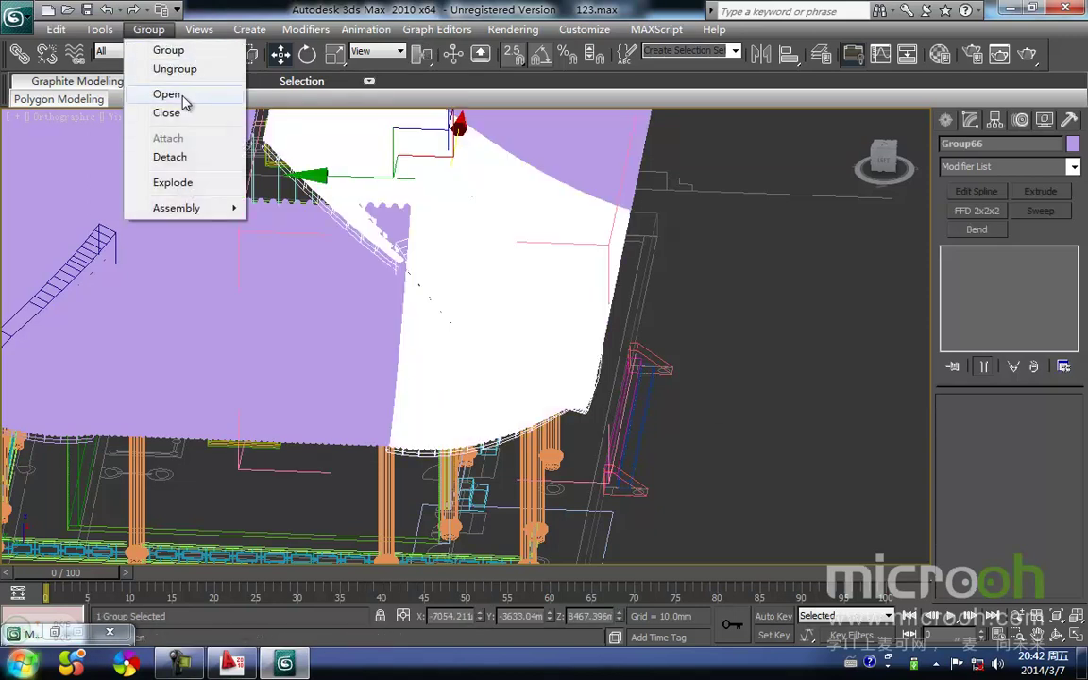
left_click(186, 99)
Isolate the triangular corner tile piece together with the trimmed roof panel and view them from above
left_click(454, 388)
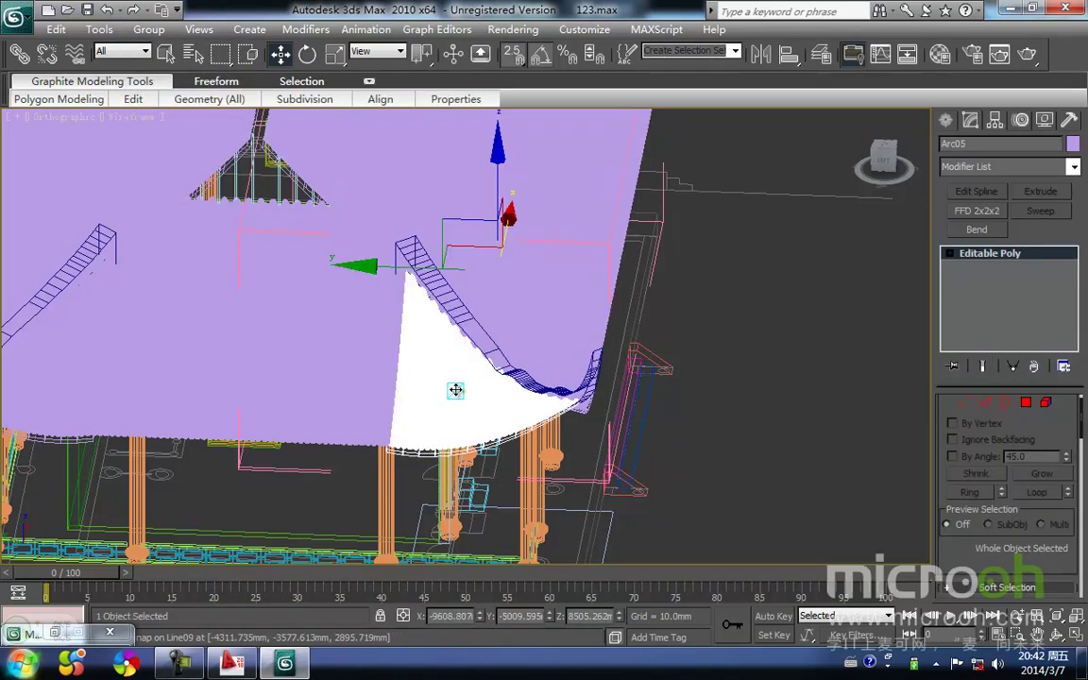
left_click(321, 355, "ctrl")
key("alt+q")
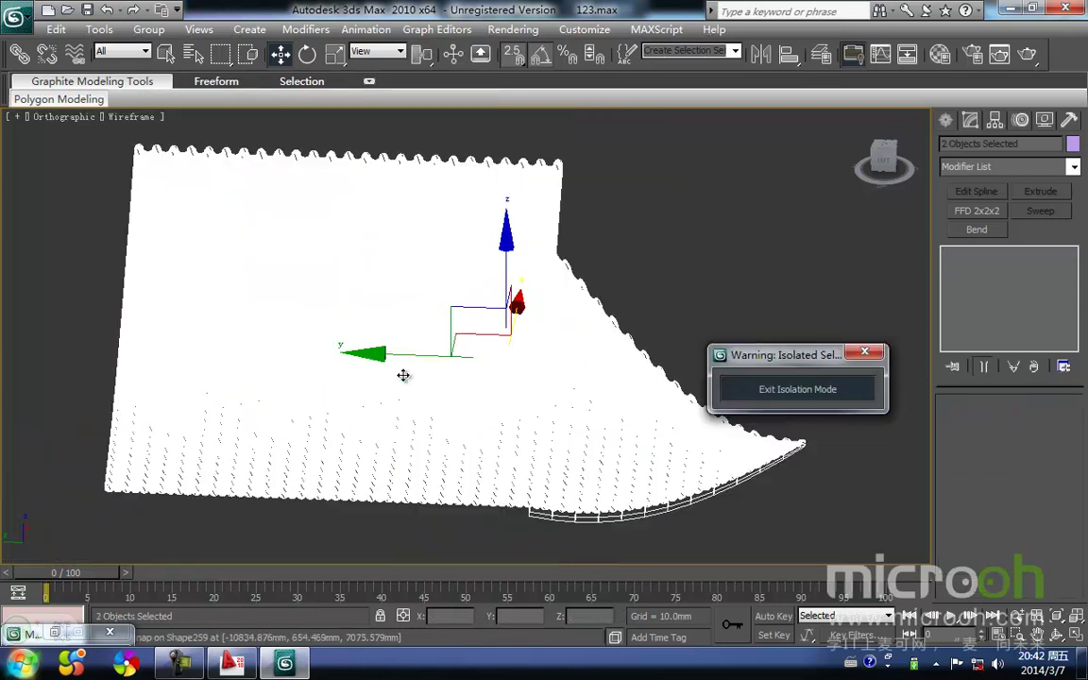
key("t")
middle_click_drag(499, 399, 490, 318)
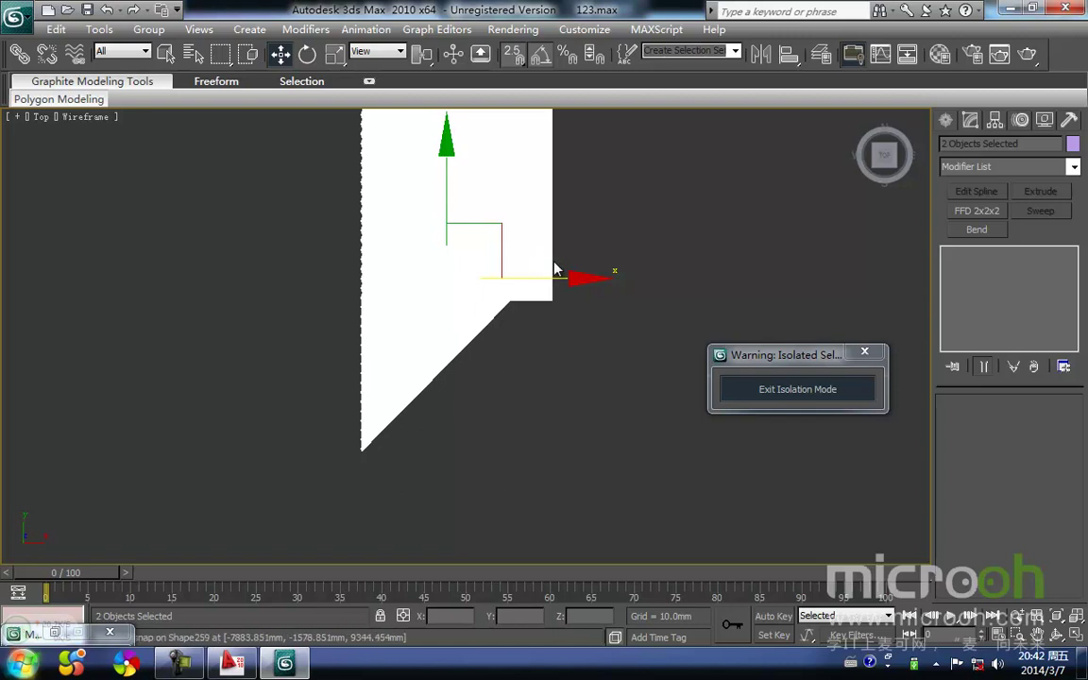
QuickSlice the rectangular roof panel diagonally along the line of the corner piece's sloping edge
left_click(522, 372)
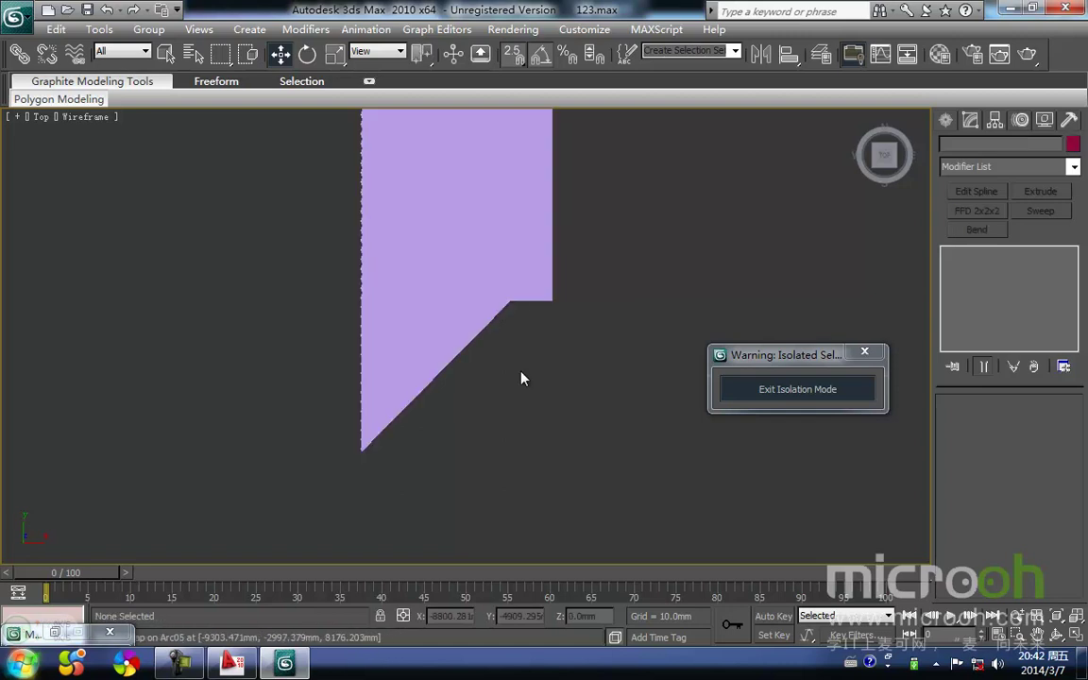
middle_click_drag(525, 321, 493, 345)
left_click(509, 313)
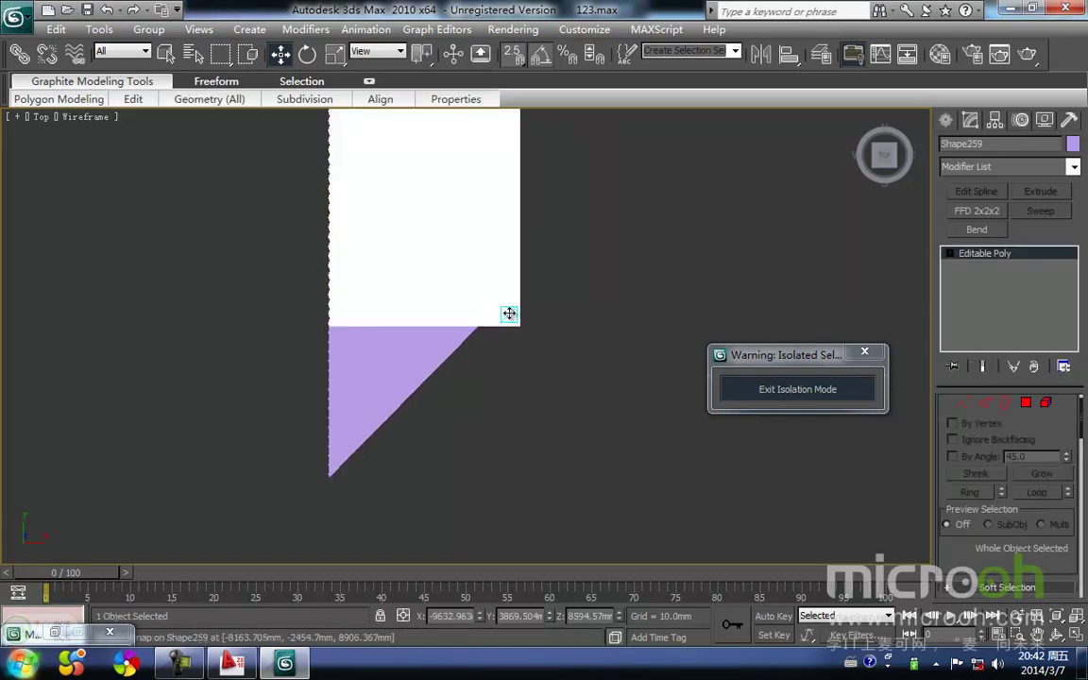
right_click(512, 300)
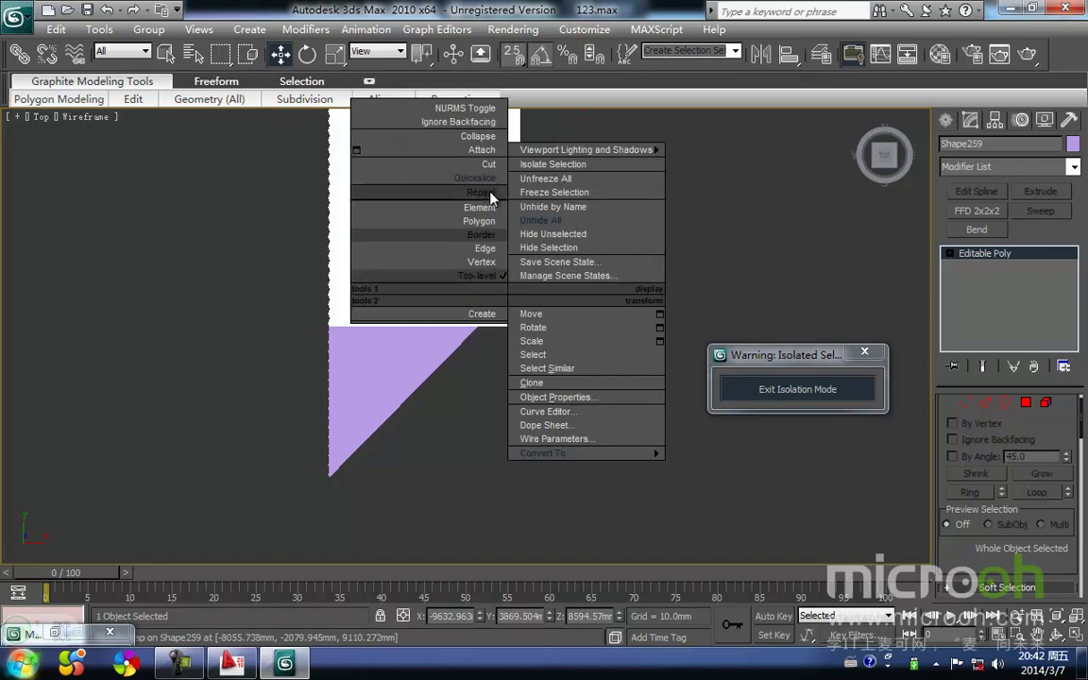
left_click(489, 178)
left_click(327, 496)
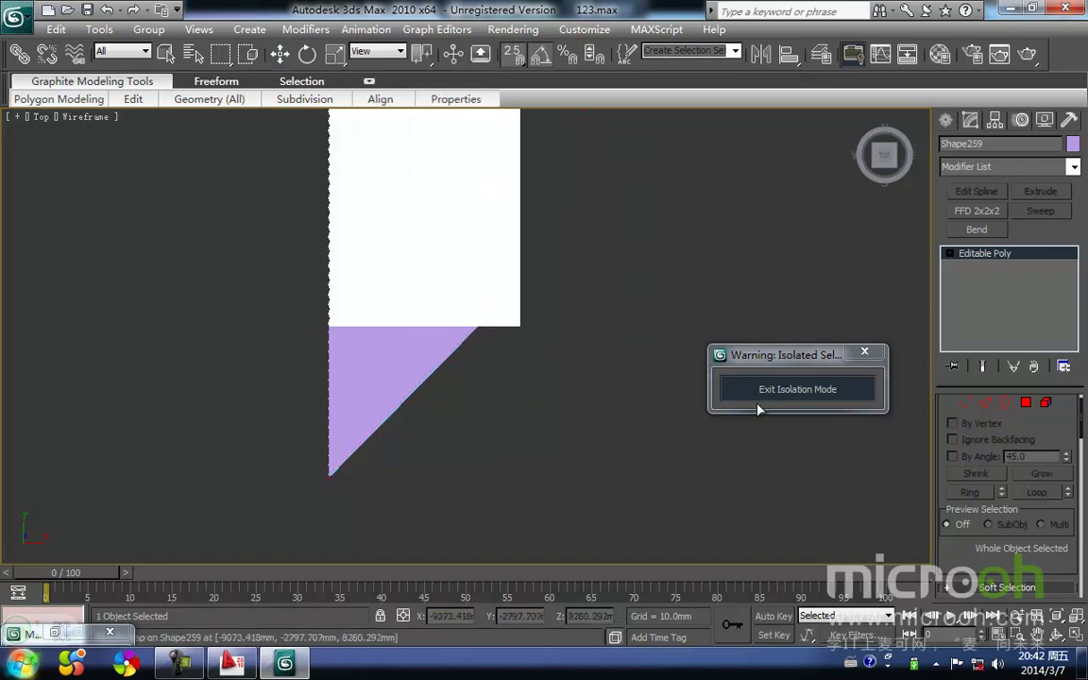
Split the roof panel's edges along the diagonal slice
mouse_move(1082, 434)
left_mouse_down()
mouse_move(1079, 490)
mouse_move(1085, 425)
left_mouse_up()
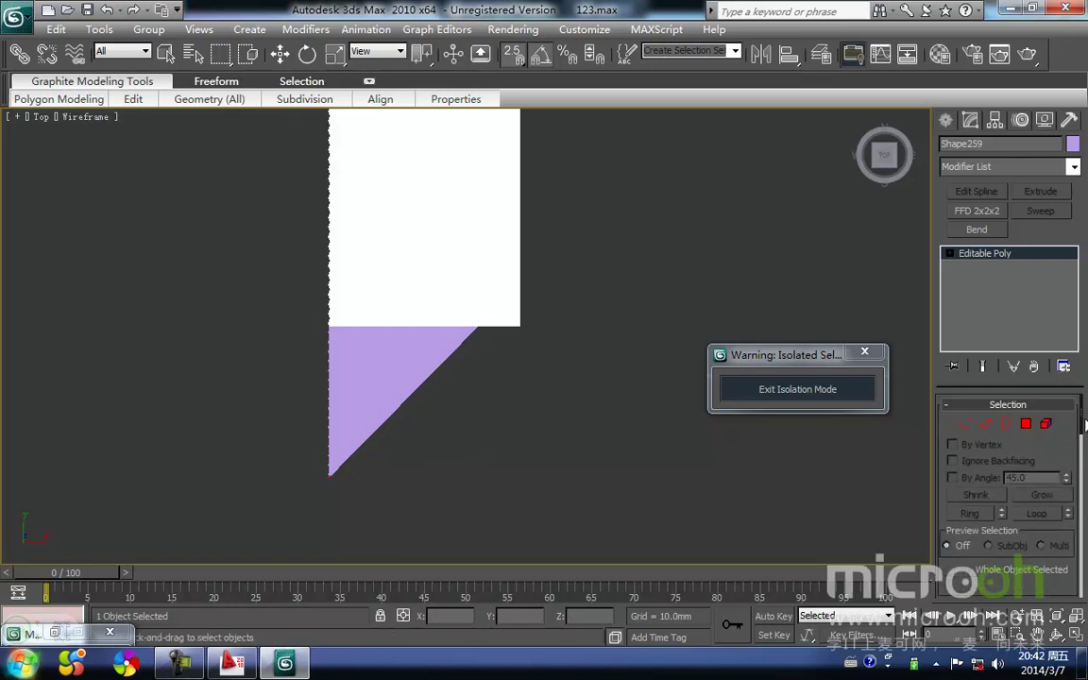
left_click(989, 429)
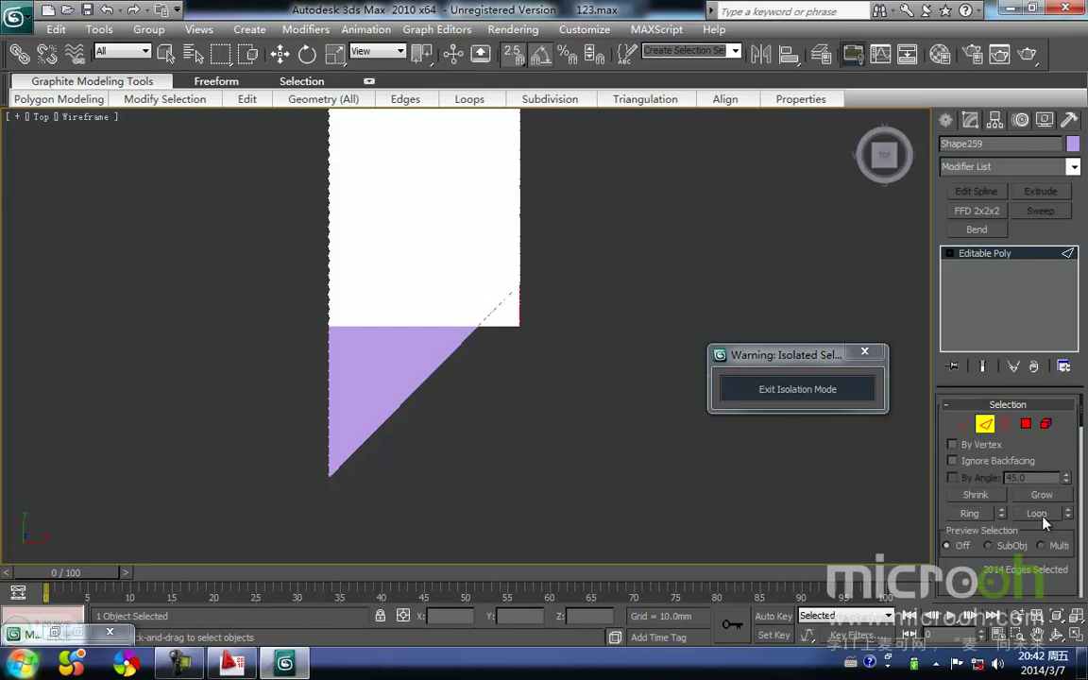
left_click_drag(1083, 430, 1083, 467)
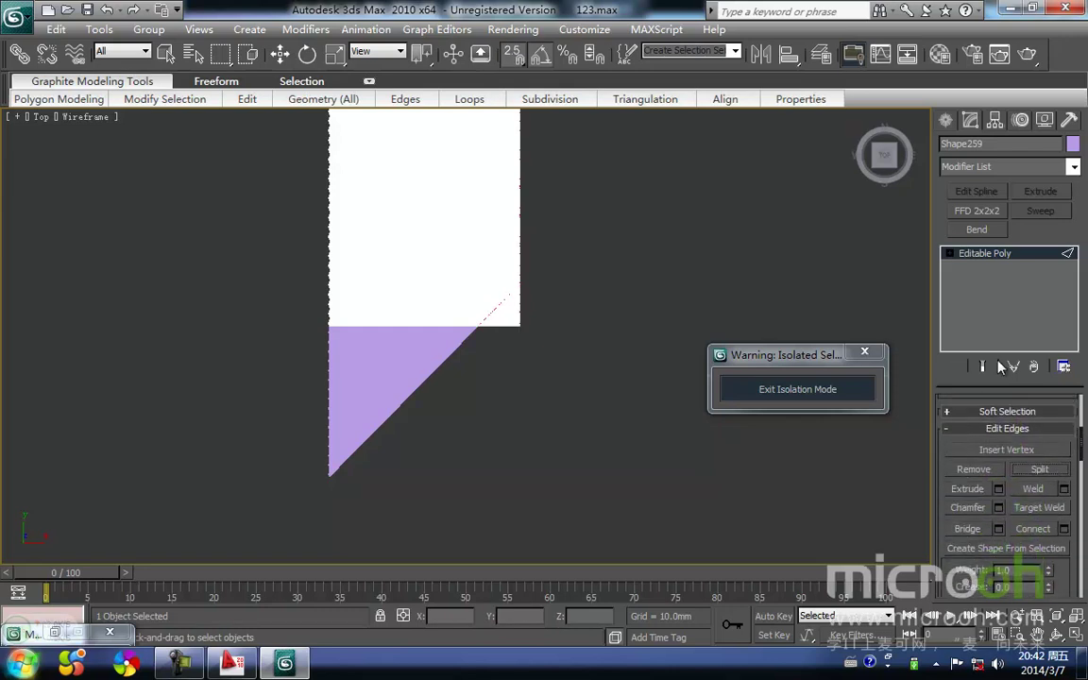
key("w")
middle_click_drag(599, 355, 571, 401)
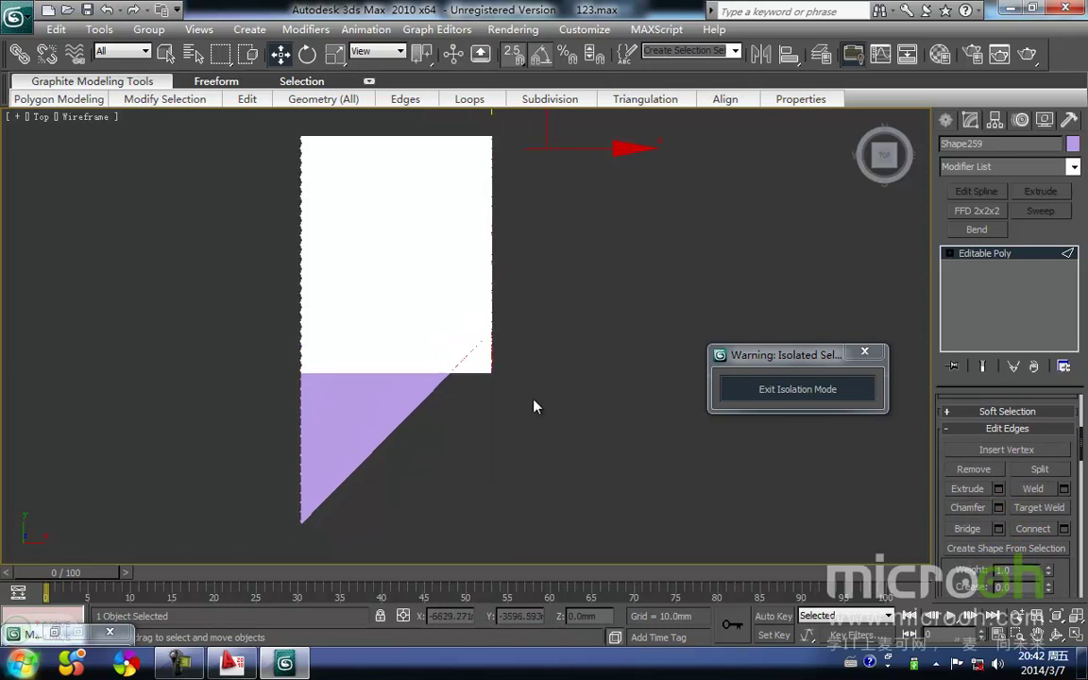
Delete the side roof panel's tile elements lying outside the diagonal slice, and leave element editing
key("5")
middle_click_drag(504, 408, 518, 388)
scroll(558, 389, "up", 3)
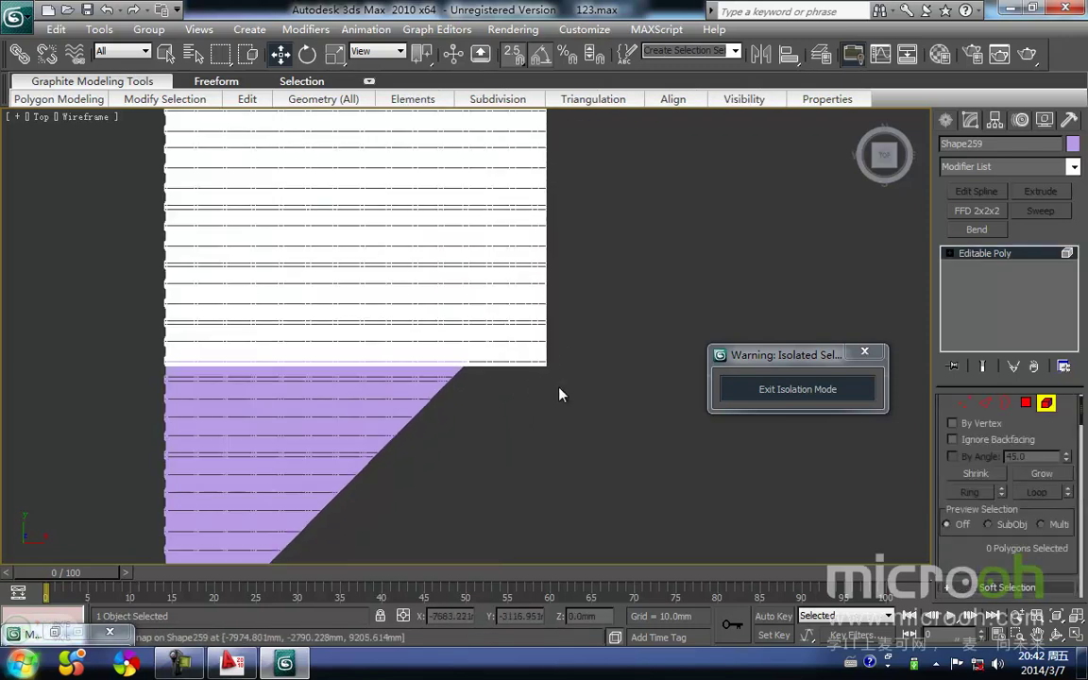
left_click_drag(514, 336, 513, 335)
middle_click_drag(558, 391, 513, 408)
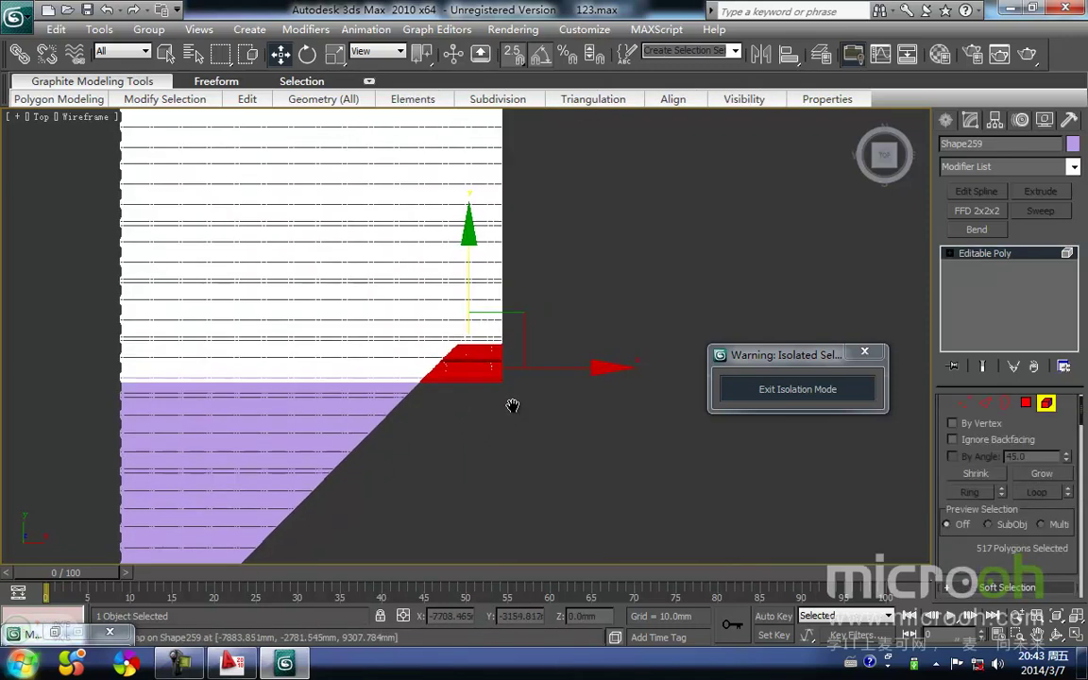
left_click_drag(495, 340, 496, 339)
key("Delete")
middle_click_drag(513, 349, 496, 378)
scroll(567, 401, "up", 5)
left_click_drag(517, 333, 518, 332)
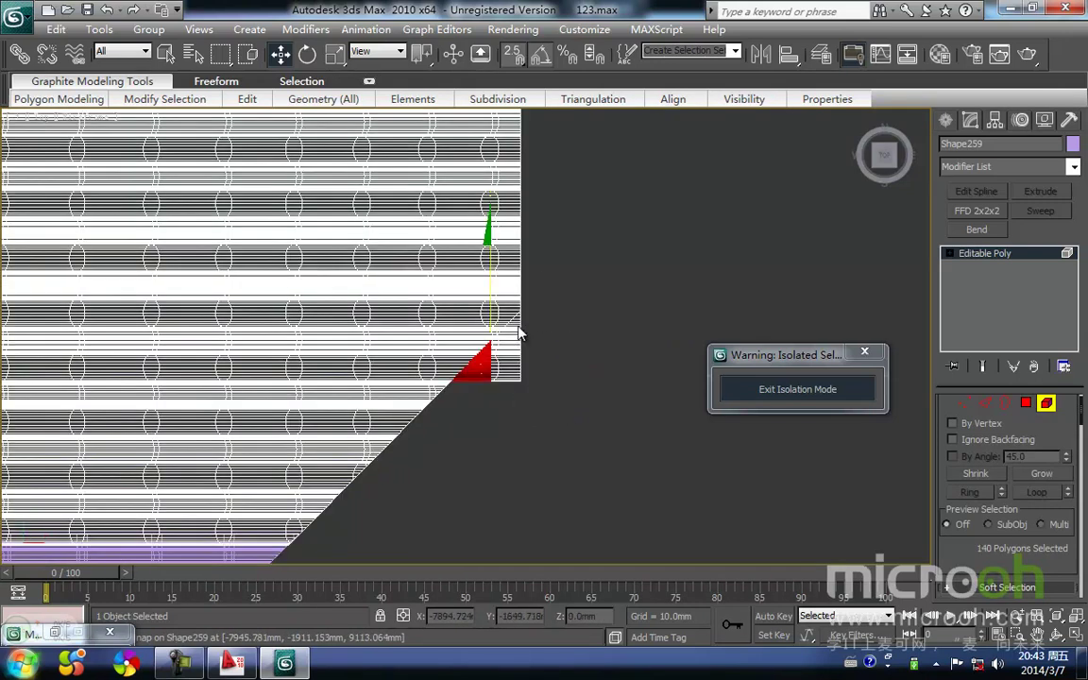
key("5")
left_click(541, 400)
Exit isolation and view the trimmed roof corner shaded in the whole pavilion
scroll(496, 419, "down", 8)
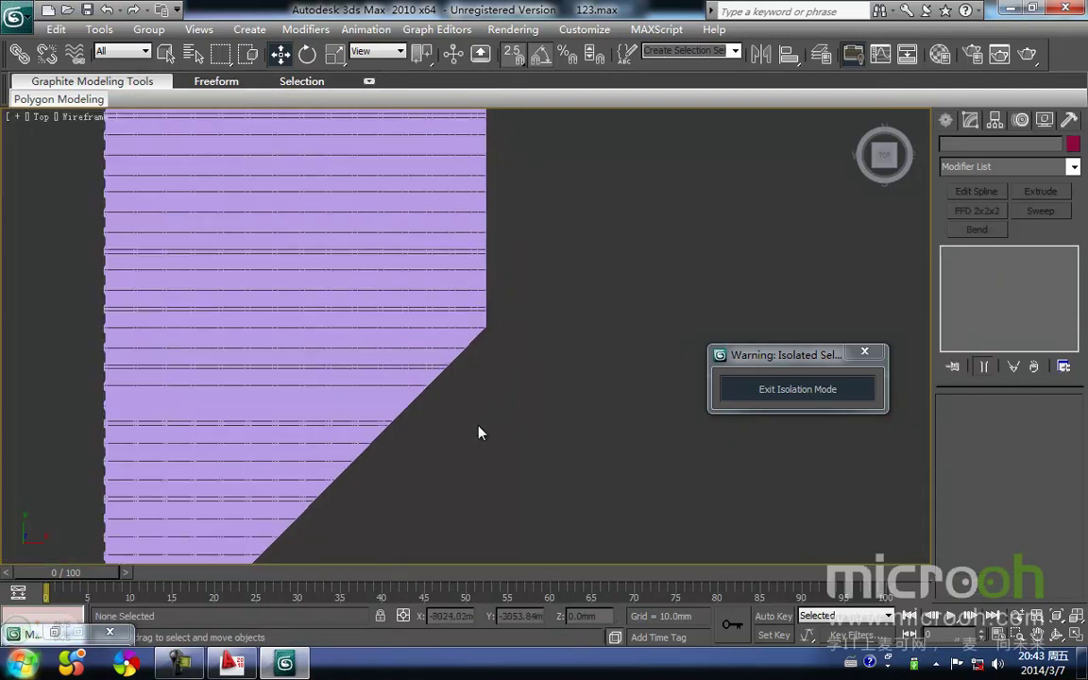
scroll(443, 436, "down", 2)
scroll(443, 436, "up", 2)
middle_click_drag(440, 411, 437, 440)
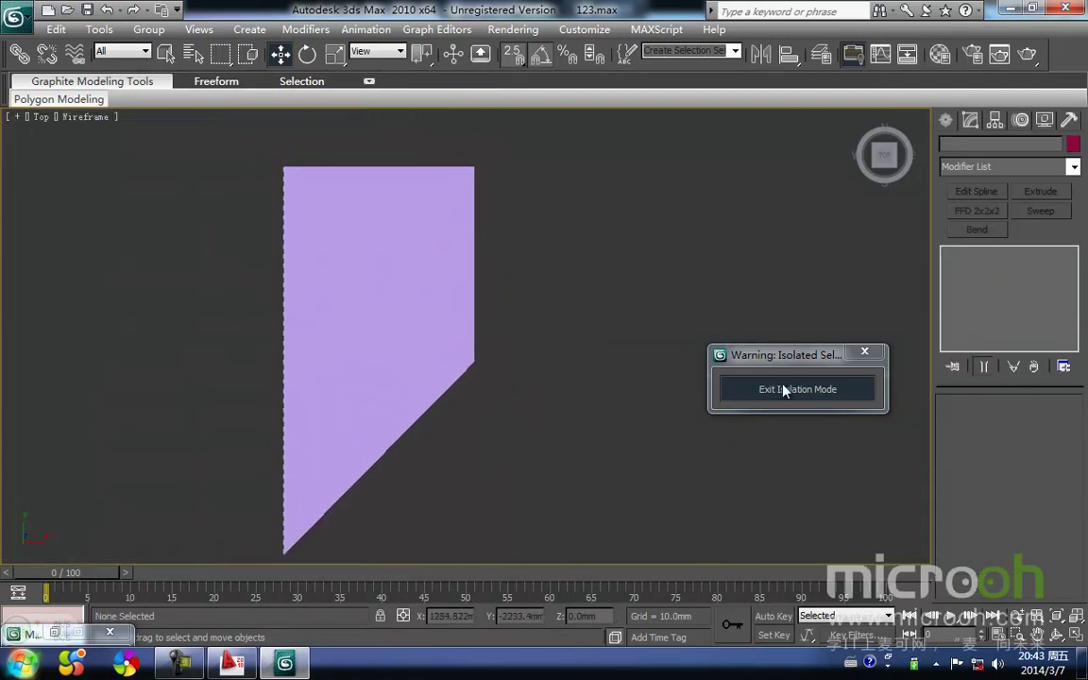
left_click(784, 390)
scroll(467, 417, "down", 3)
key("F3")
middle_click_drag(441, 468, 595, 360, "alt")
scroll(306, 315, "up", 4)
middle_click_drag(264, 359, 307, 357, "alt")
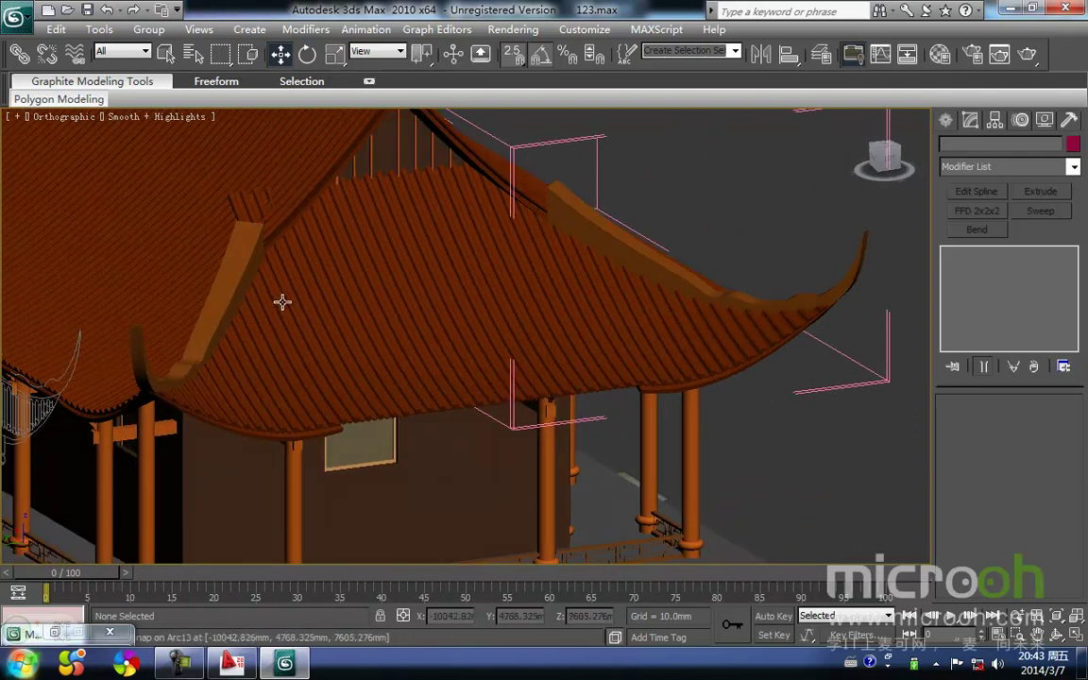
scroll(270, 308, "down", 3)
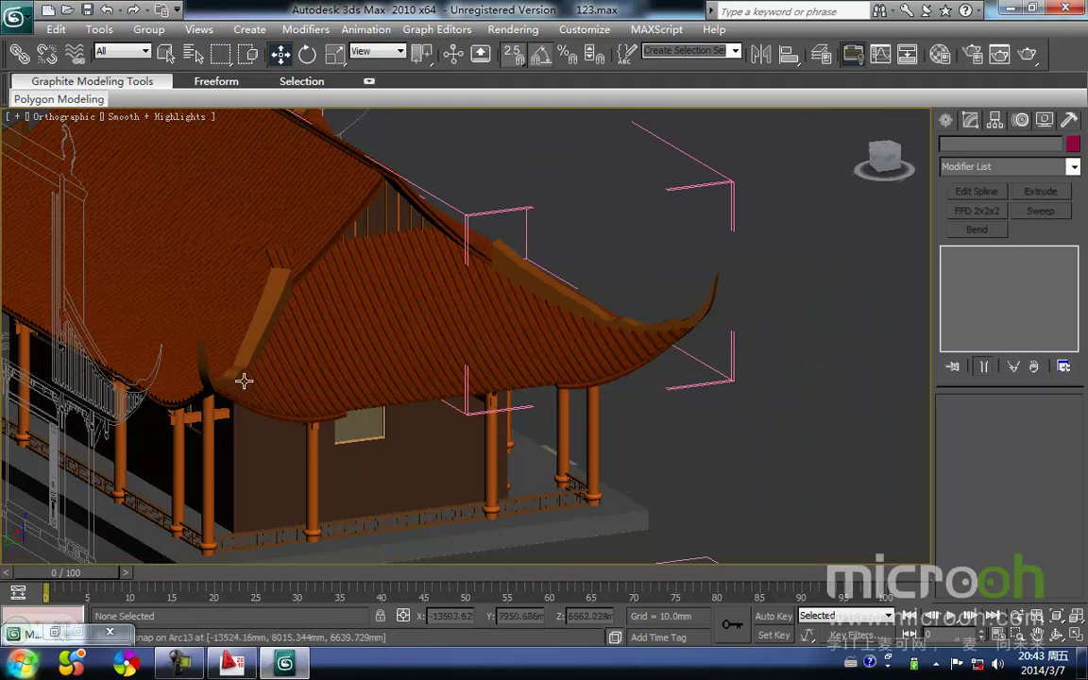
Open the group of the roof slope at the side panel's other corner and the group nested inside it
left_click(280, 361)
left_click(149, 29)
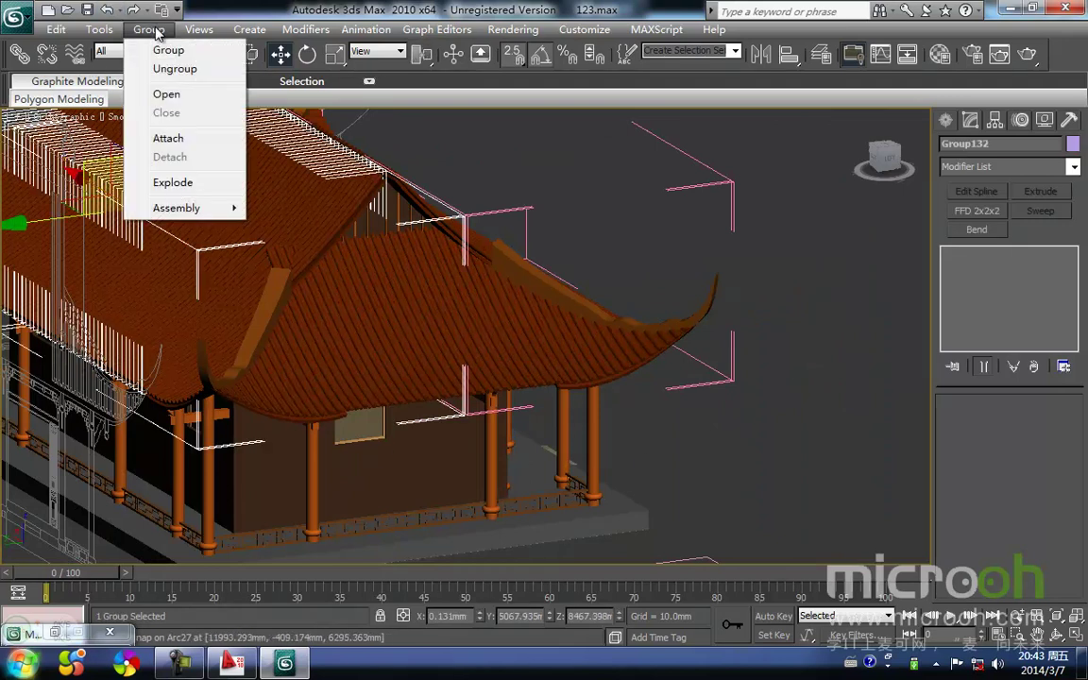
left_click(167, 95)
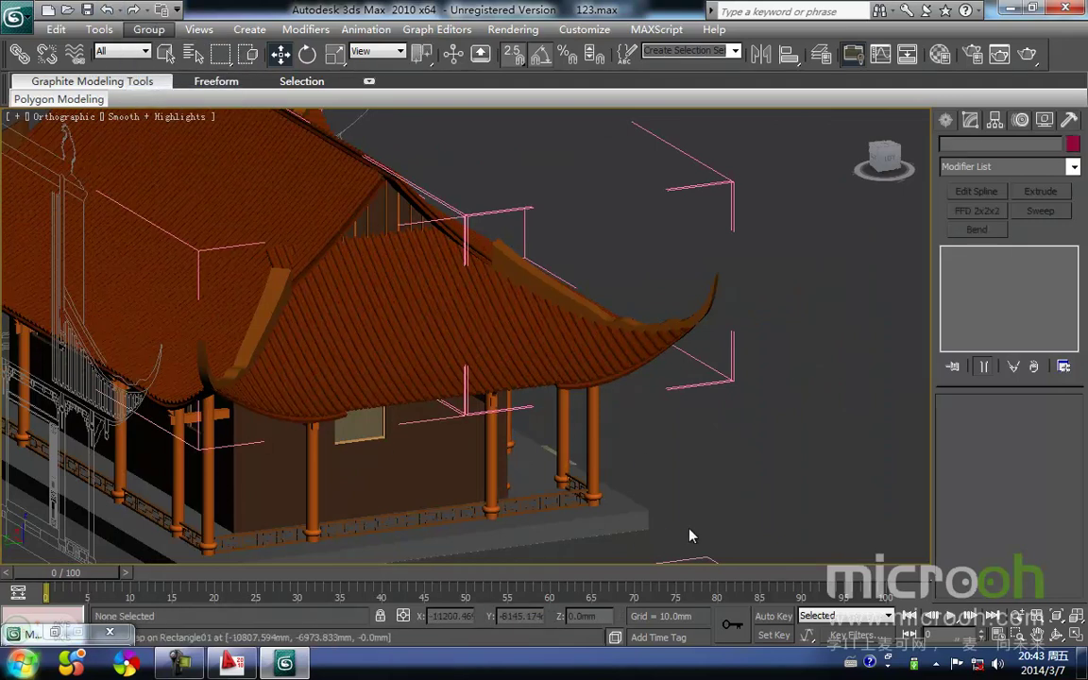
left_click(279, 393)
left_click(148, 29)
left_click(167, 94)
left_click(716, 464)
Isolate this second corner's triangular tile piece together with the side roof panel and view them from above
left_click(284, 383)
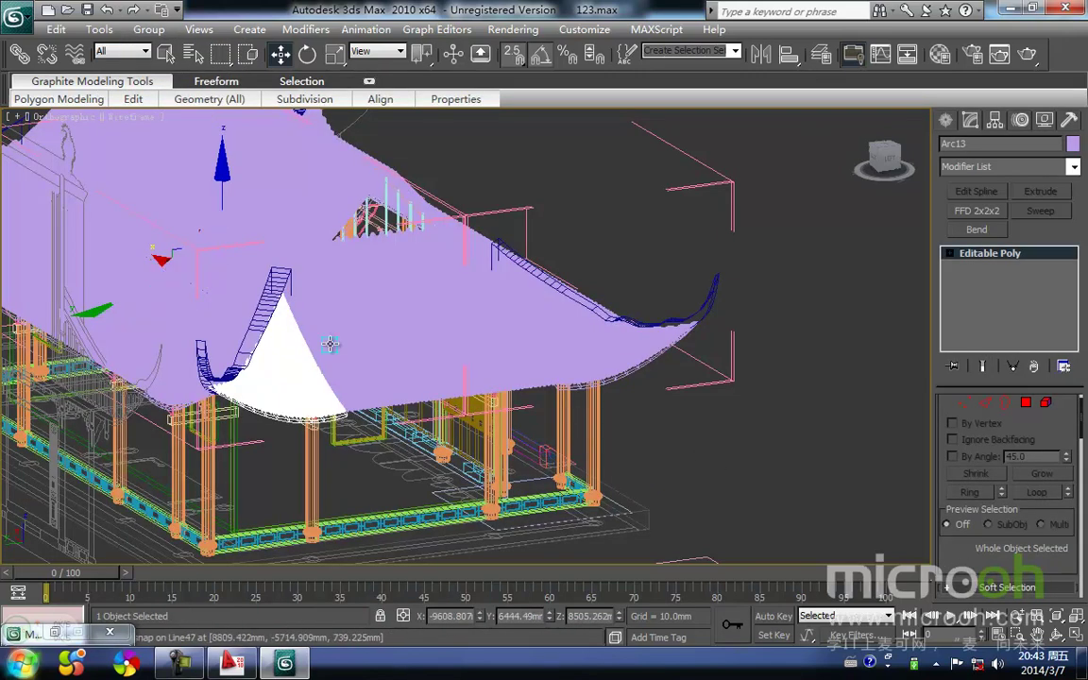
left_click(330, 345, "ctrl")
key("alt+q")
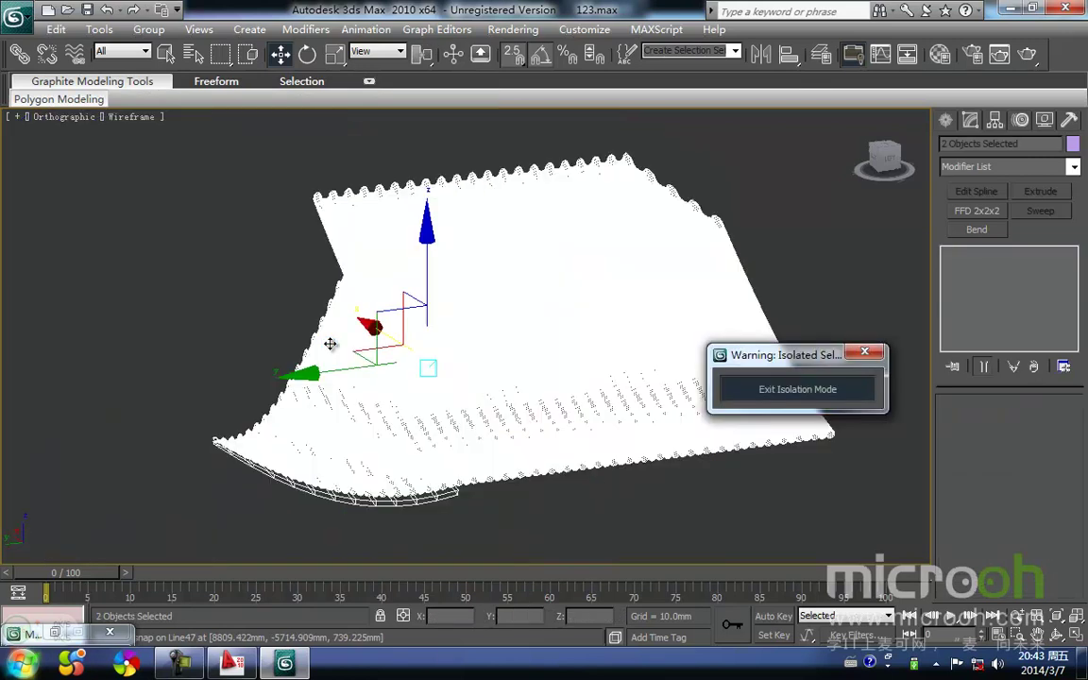
key("t")
middle_click_drag(329, 357, 138, 384)
left_click(139, 383)
QuickSlice the side roof panel along the second corner piece's sloping edge and split its edges along that slice
left_click(310, 436)
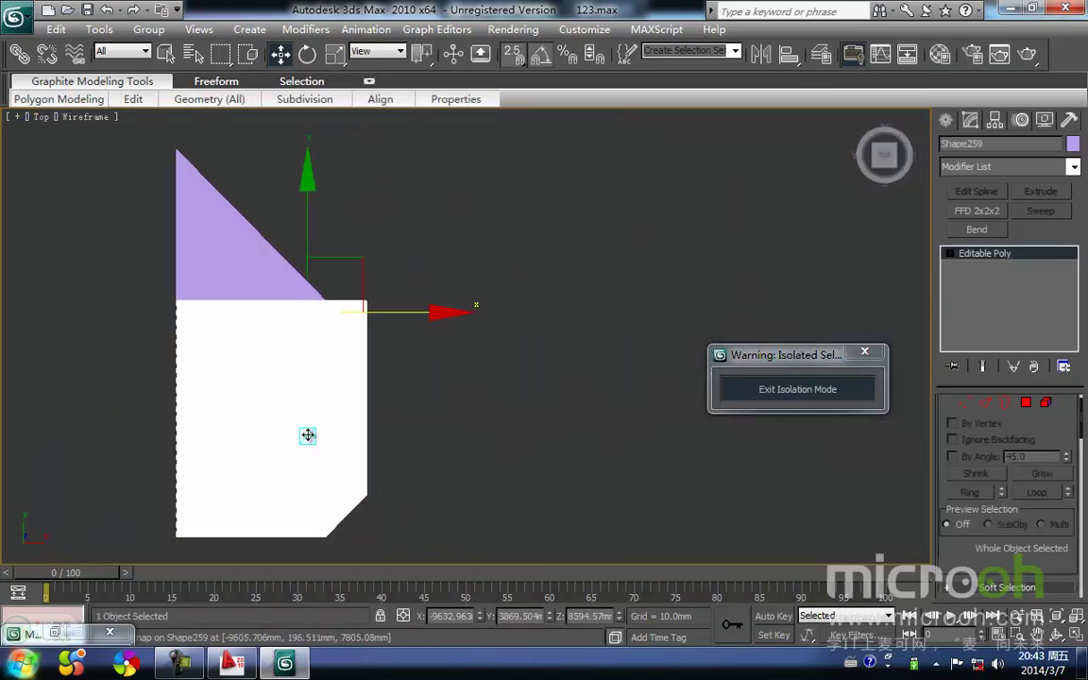
right_click(308, 436)
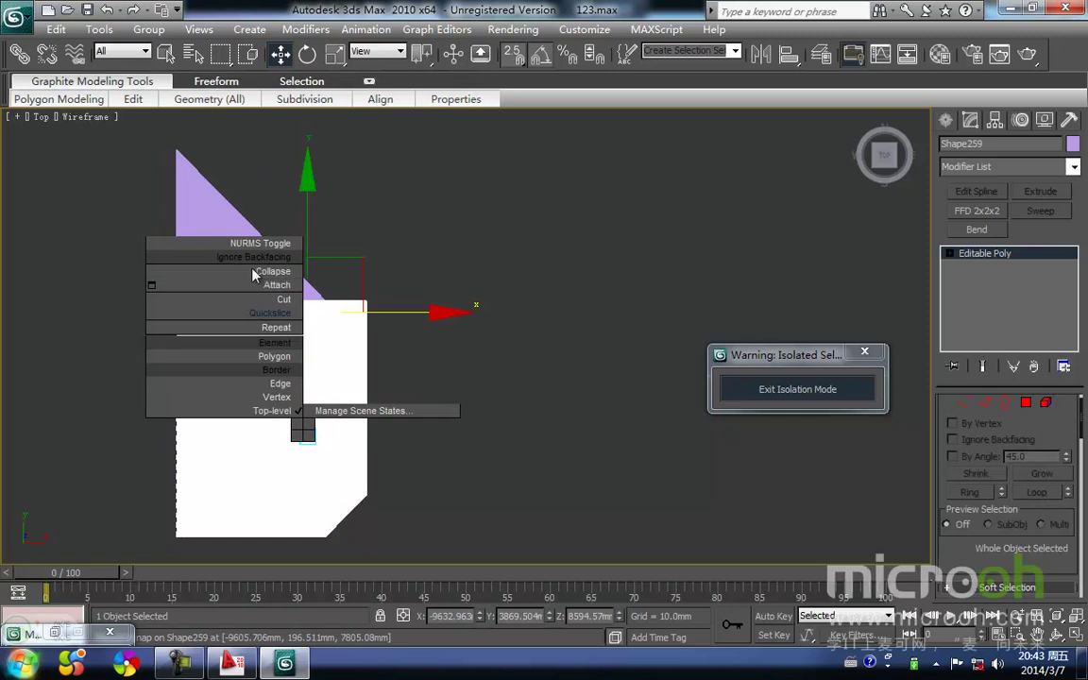
left_click(265, 313)
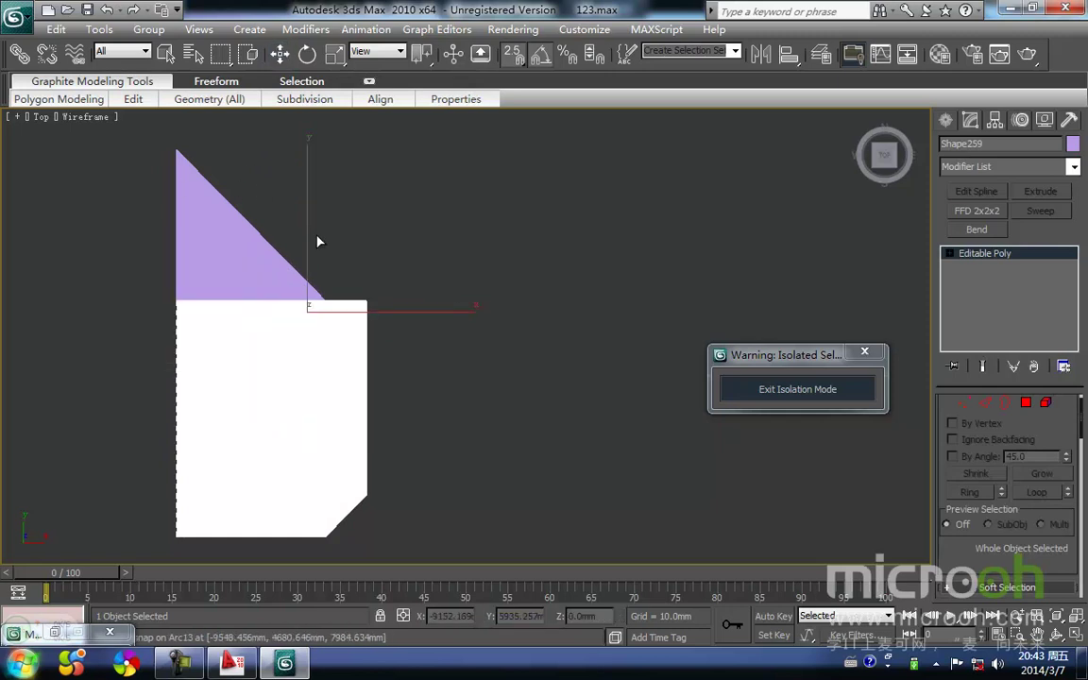
left_click(174, 150)
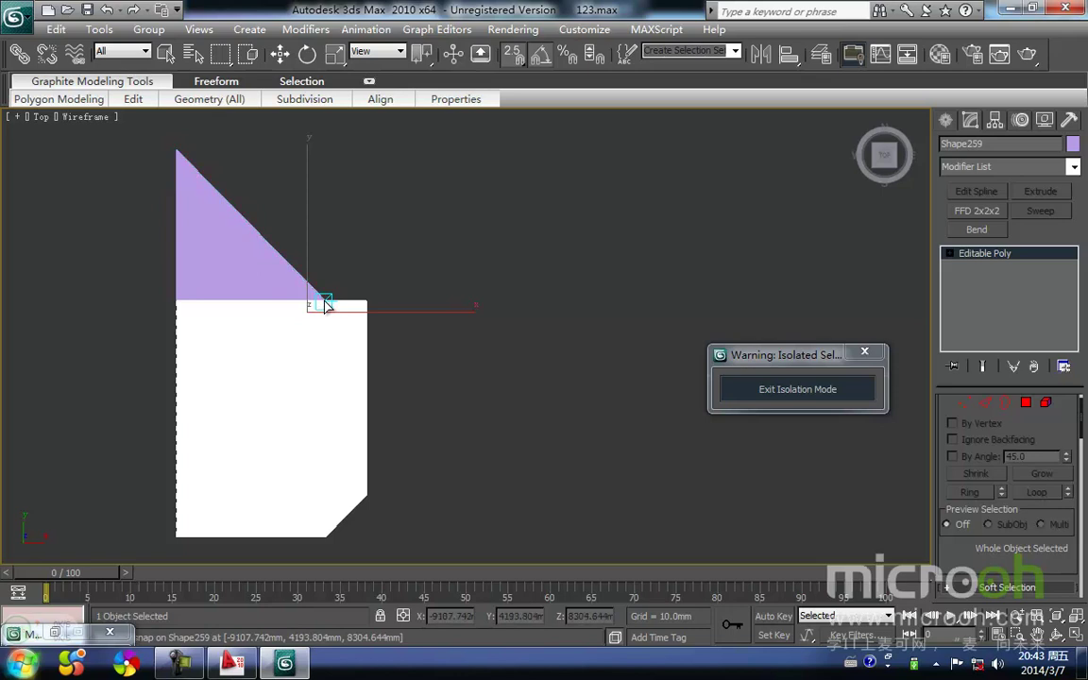
left_click(983, 406)
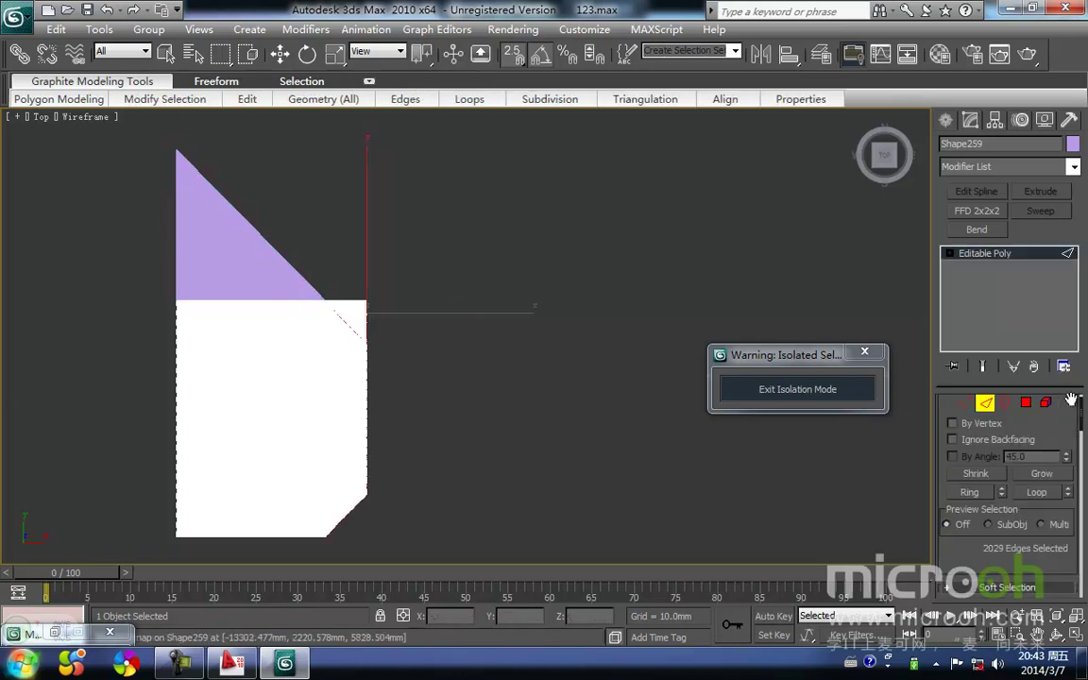
left_click_drag(1082, 422, 1083, 462)
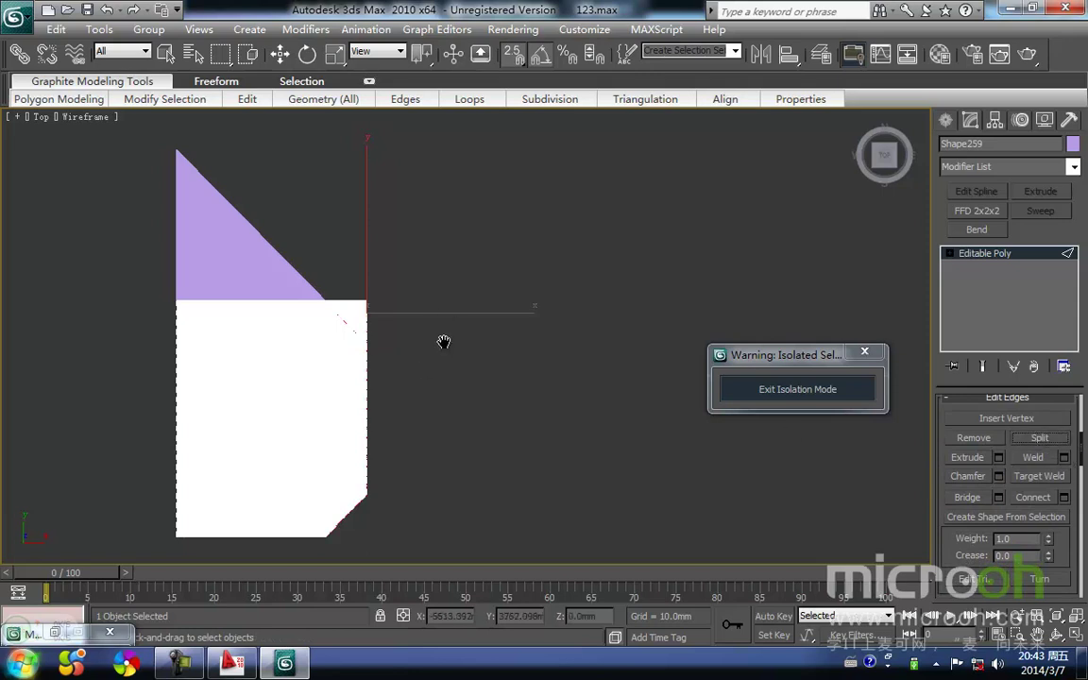
Delete the larger tile elements outside the new diagonal slice at the panel's second corner
middle_click_drag(445, 312, 441, 368)
scroll(406, 366, "up", 2)
middle_click_drag(370, 362, 484, 389)
key("5")
scroll(423, 389, "up", 2)
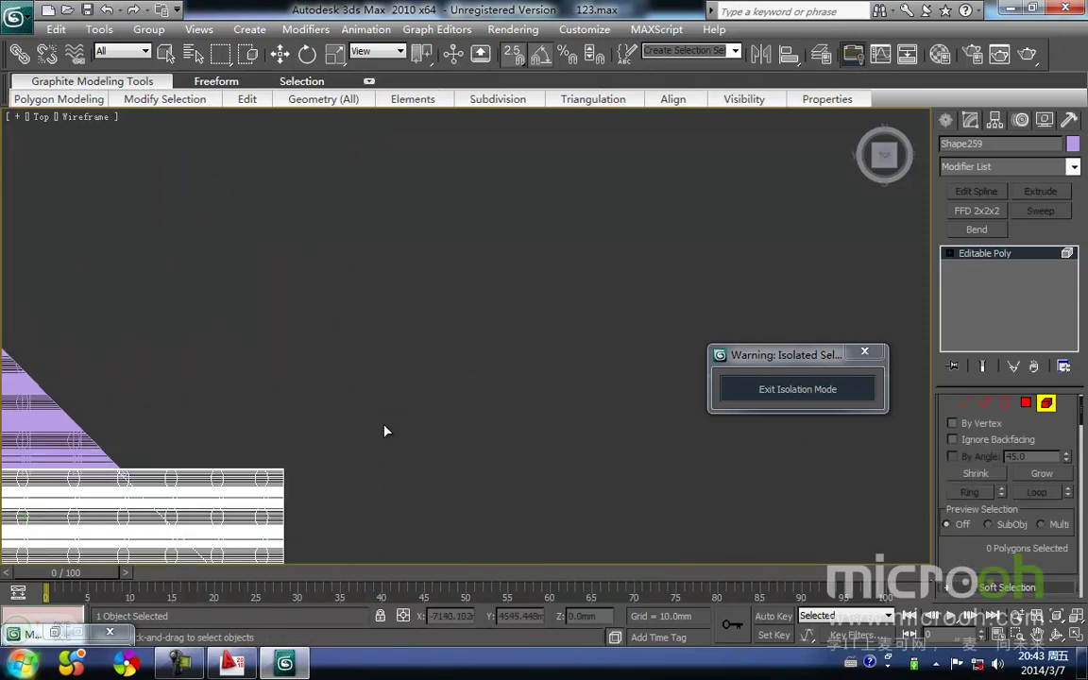
key("w")
middle_click_drag(352, 428, 406, 323)
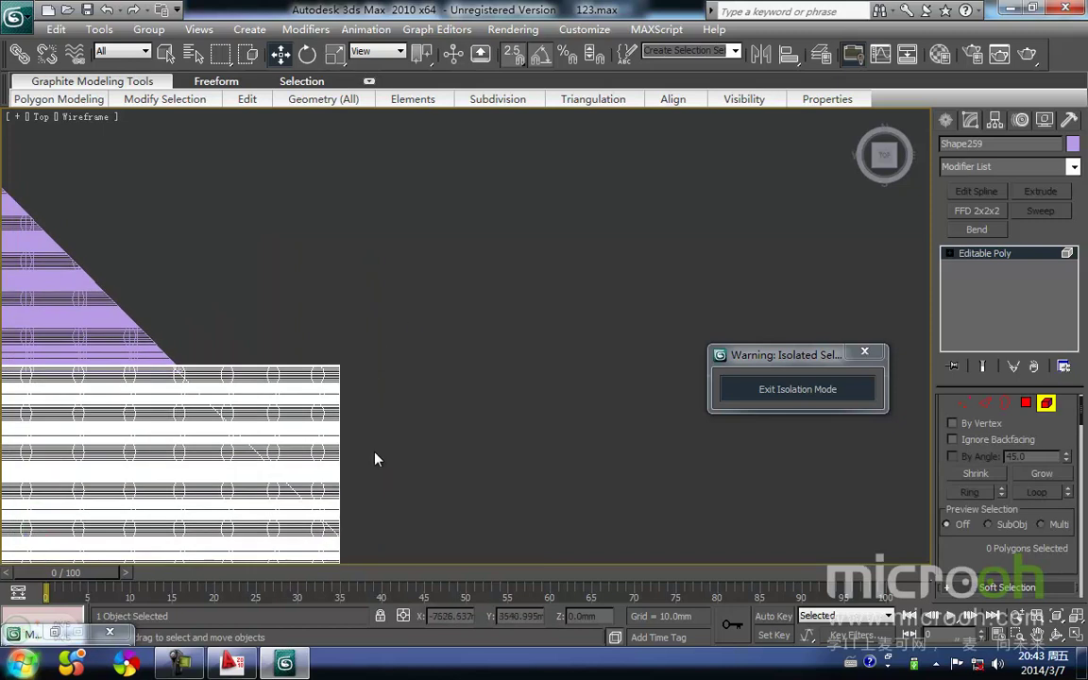
left_click_drag(313, 345, 313, 346)
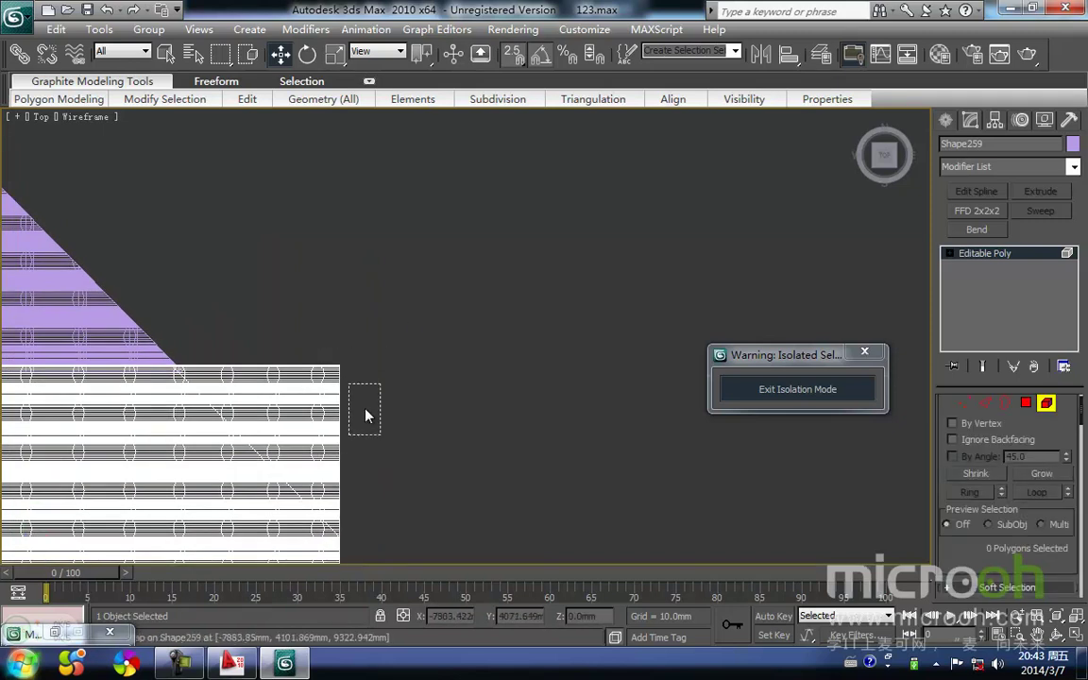
left_click_drag(380, 431, 320, 329)
key("Delete")
left_click_drag(364, 464, 315, 394)
key("Delete")
Delete the last tile elements outside the second corner's slice, and leave element editing
middle_click_drag(368, 429, 370, 306)
scroll(371, 414, "up", 3)
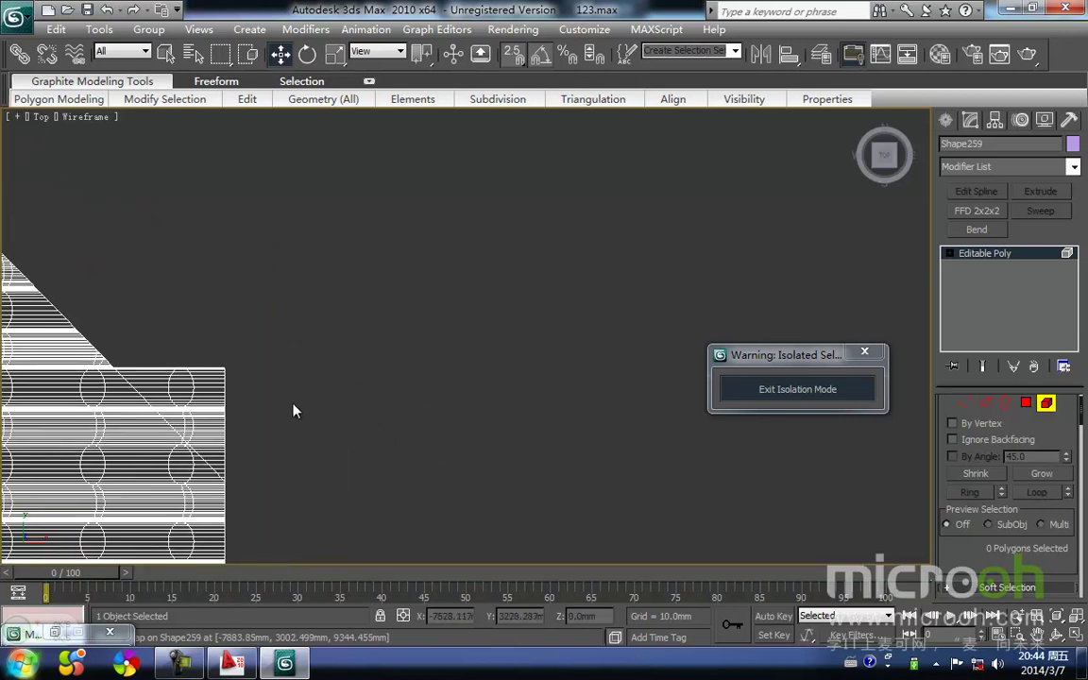
left_click_drag(226, 350, 210, 332)
key("Delete")
middle_click_drag(280, 359, 376, 283)
left_click(314, 379)
scroll(472, 324, "down", 3)
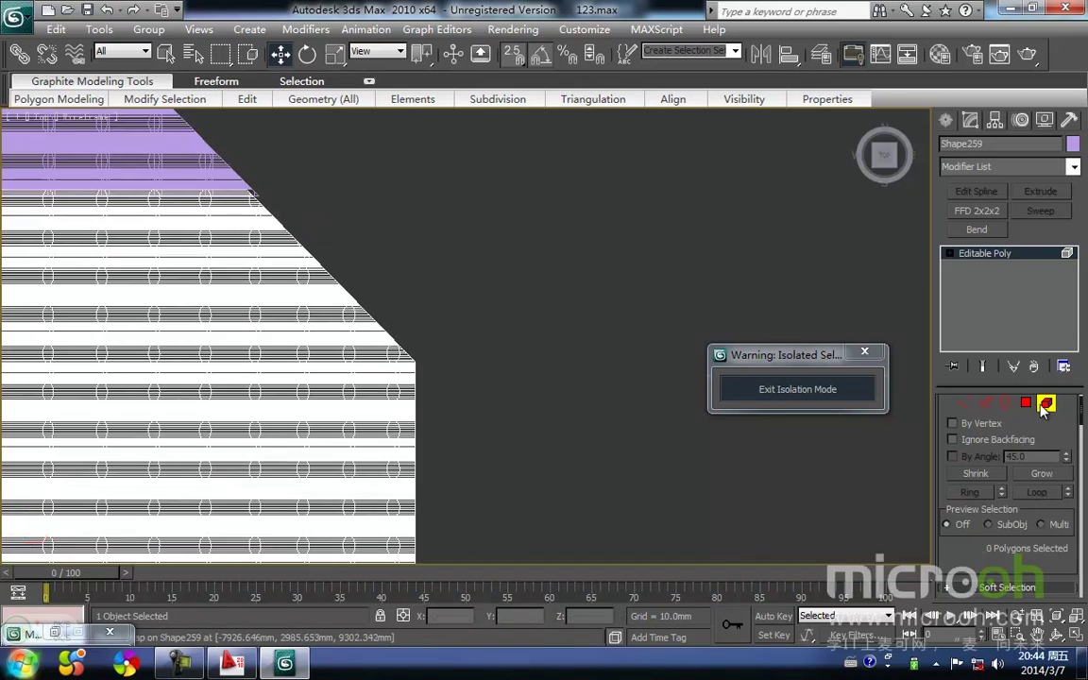
left_click(1045, 404)
left_click(476, 347)
Switch the view to shaded and exit isolation to show the whole roof
scroll(476, 346, "down", 3)
key("F3")
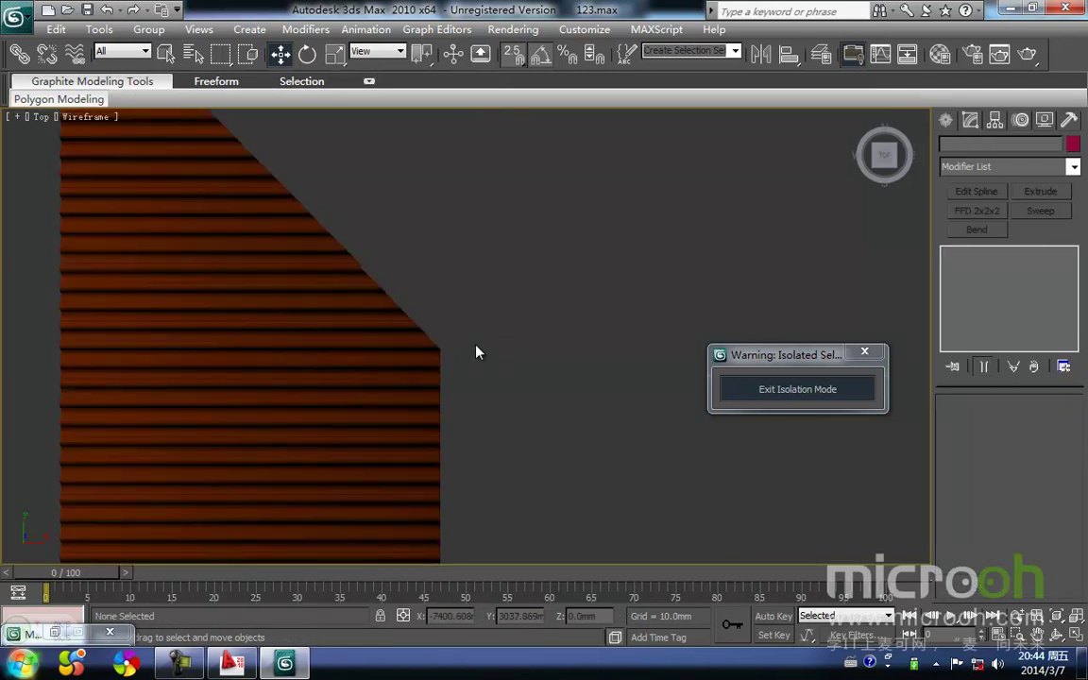
scroll(475, 348, "down", 3)
left_click(772, 396)
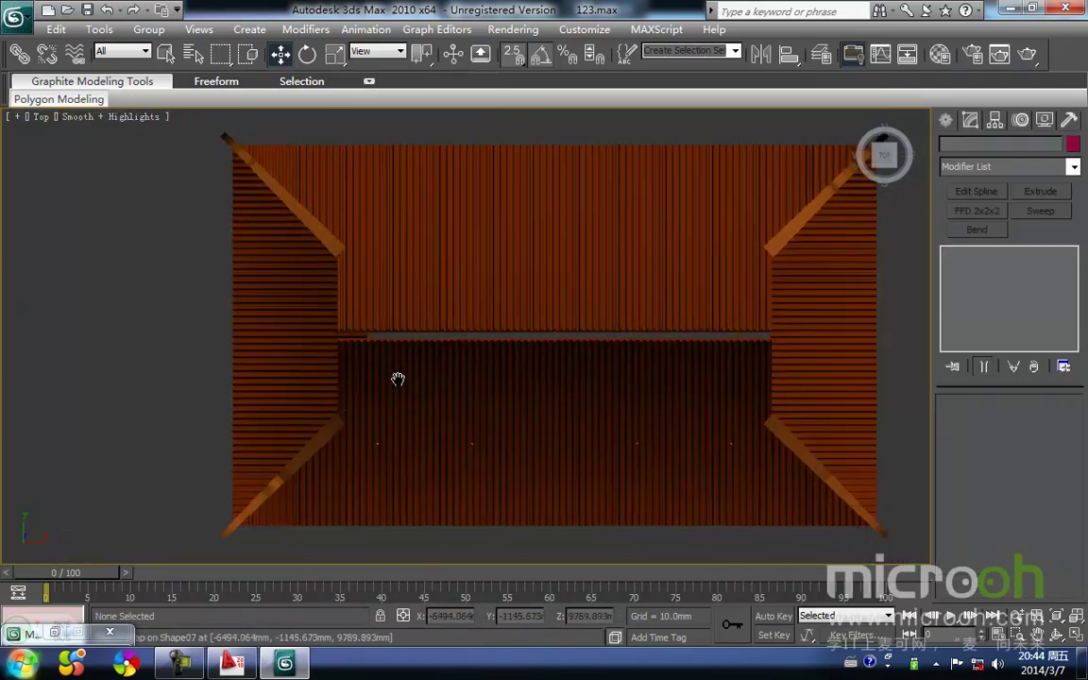
Examine the trimmed side roof from below and above, checking how it meets the gable and corner pieces
middle_click_drag(450, 433, 432, 361, "alt")
scroll(432, 361, "up", 4)
middle_click_drag(282, 361, 383, 498)
scroll(509, 179, "up", 2)
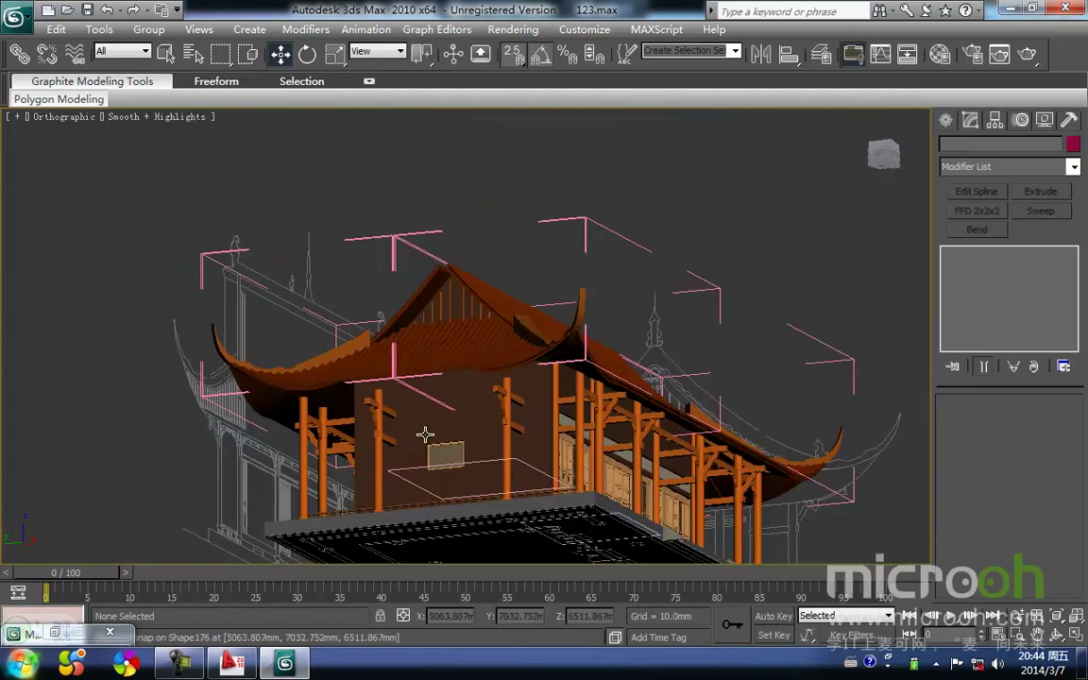
middle_click_drag(425, 441, 424, 396, "alt")
middle_click_drag(388, 448, 362, 195)
scroll(470, 338, "up", 2)
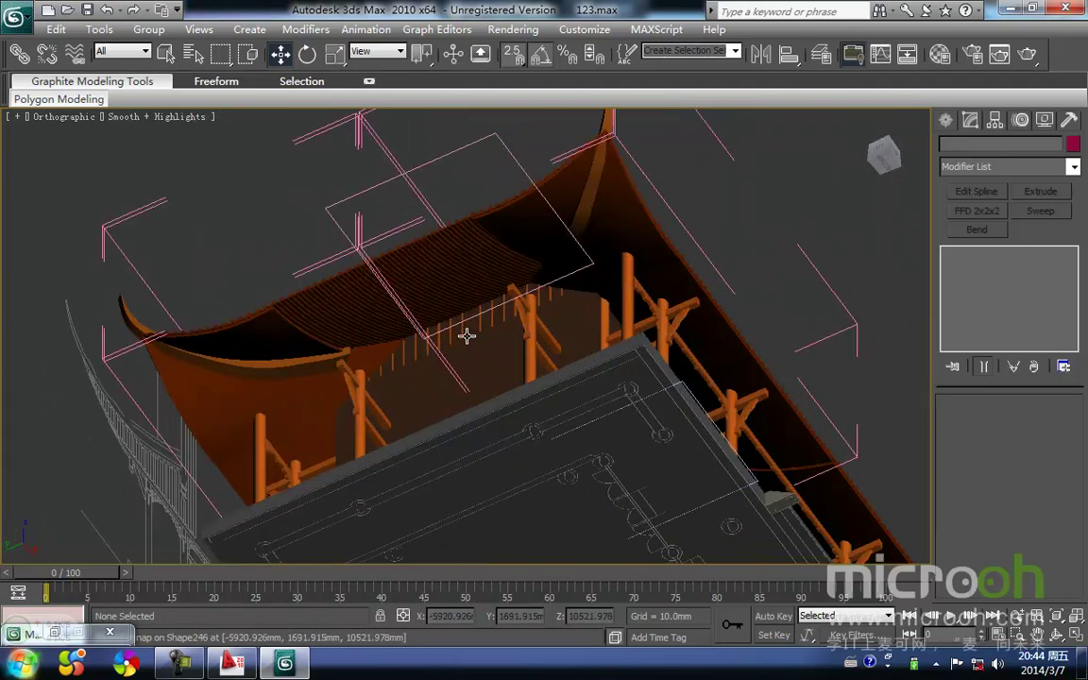
key("t")
scroll(458, 342, "down", 10)
middle_click_drag(408, 364, 404, 299, "alt")
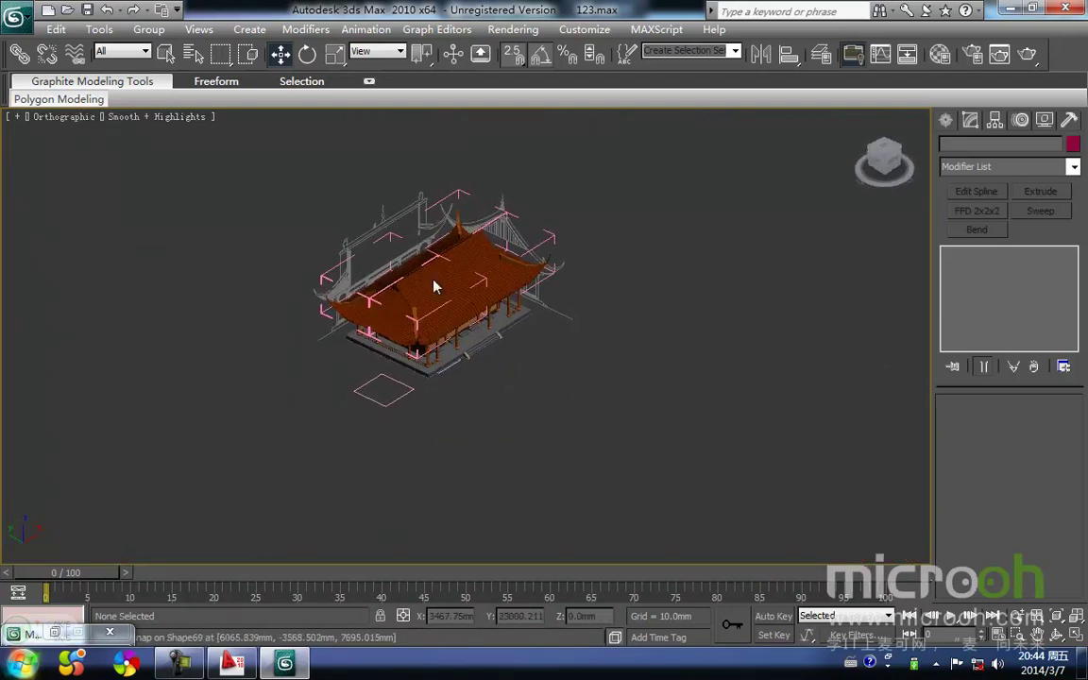
scroll(416, 318, "up", 8)
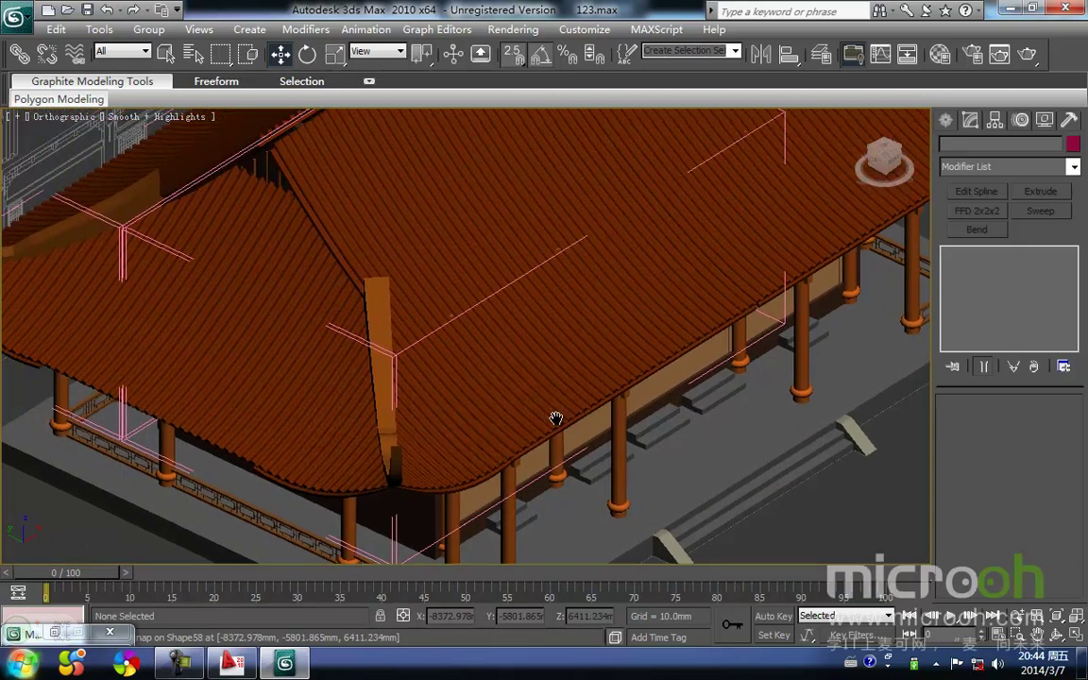
scroll(477, 410, "down", 5)
scroll(369, 394, "up", 8)
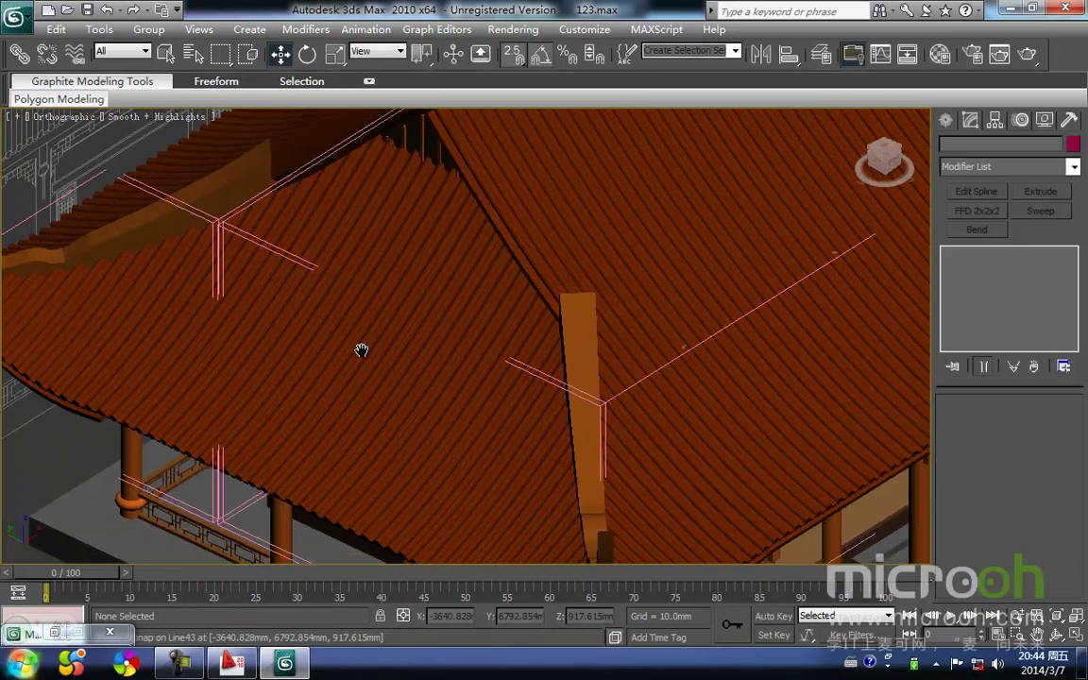
scroll(357, 367, "down", 2)
Select the trimmed side roof panel and examine its extent and underside in wireframe and shaded views
key("F3")
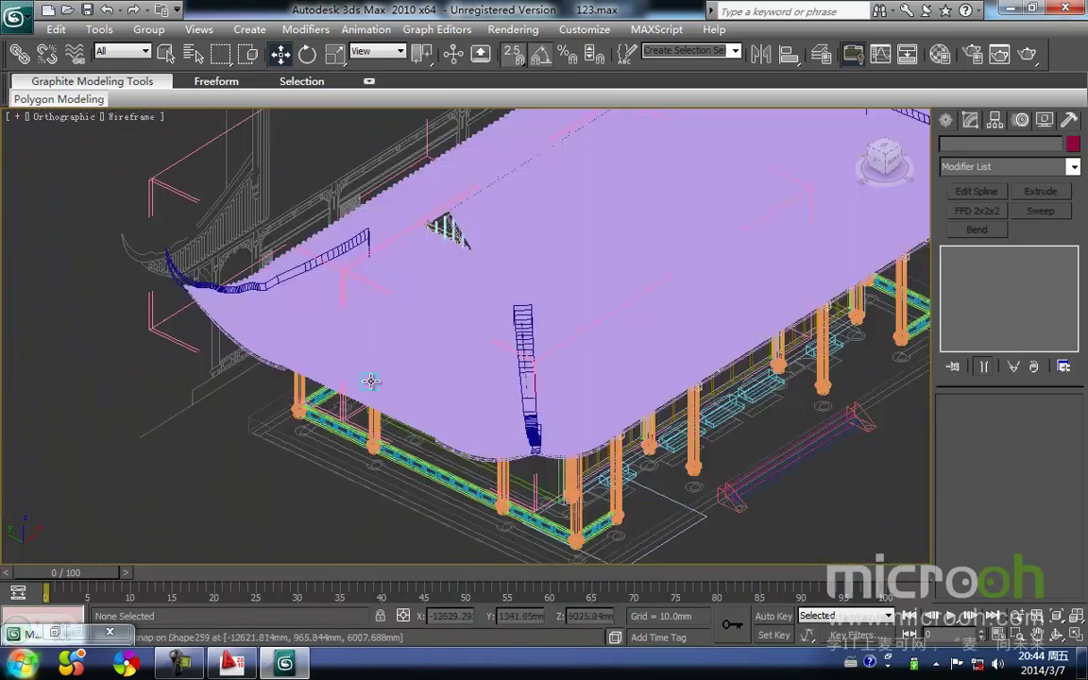
left_click(370, 382)
scroll(449, 399, "down", 4)
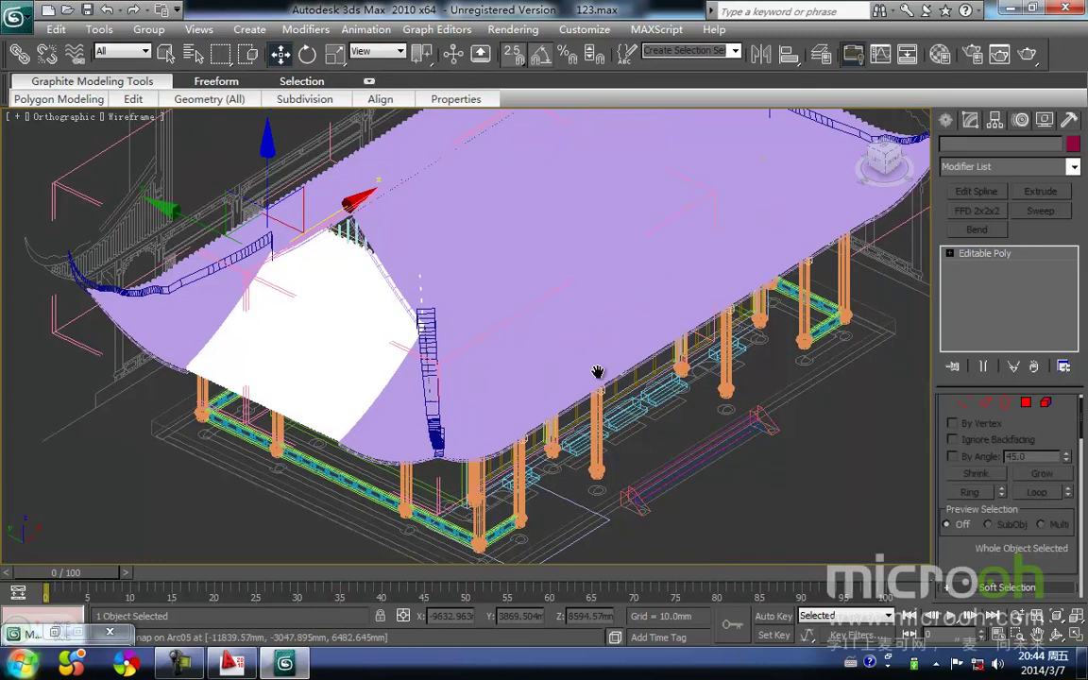
scroll(703, 418, "down", 3)
middle_click_drag(648, 382, 685, 309, "alt")
key("F3")
scroll(600, 378, "up", 6)
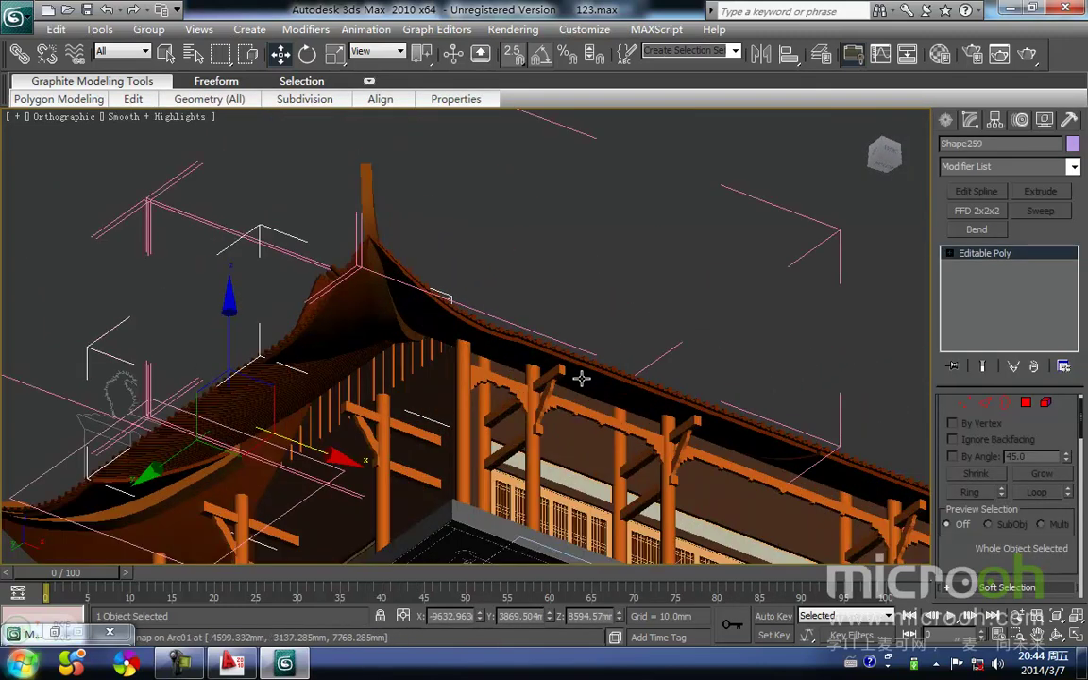
key("F3")
middle_click_drag(650, 366, 652, 332)
scroll(565, 370, "down", 9)
middle_click_drag(513, 351, 529, 420)
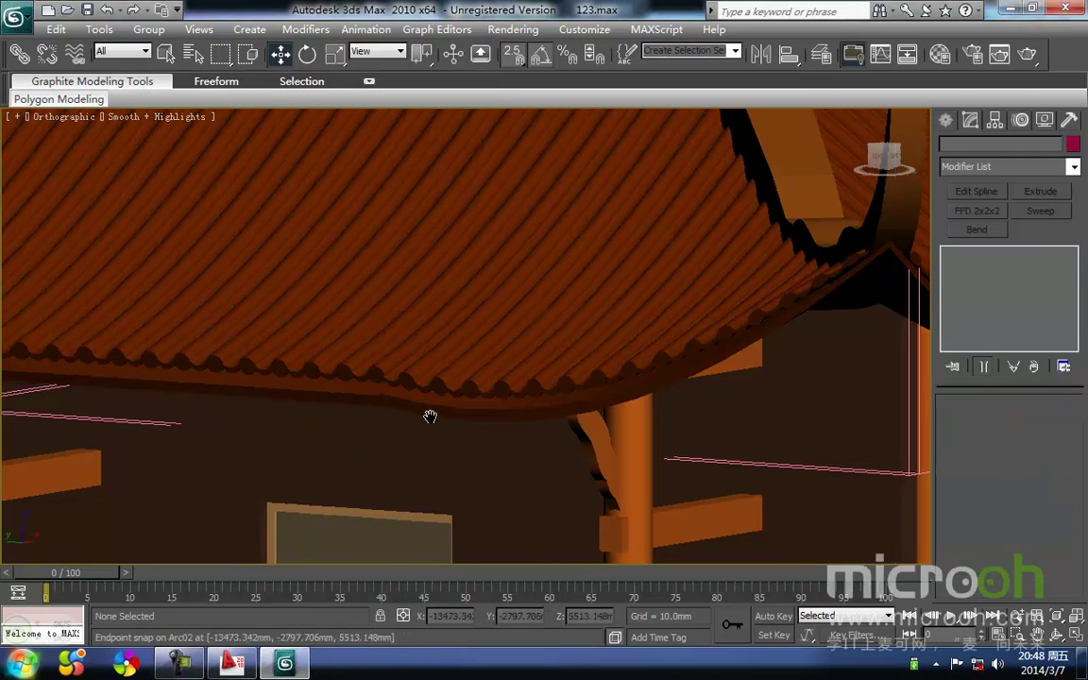
Select the trimmed side roof tiles together with the roof board beneath them and combine both into a group
middle_click_drag(382, 413, 546, 437)
scroll(455, 425, "down", 3)
middle_click_drag(425, 391, 404, 429)
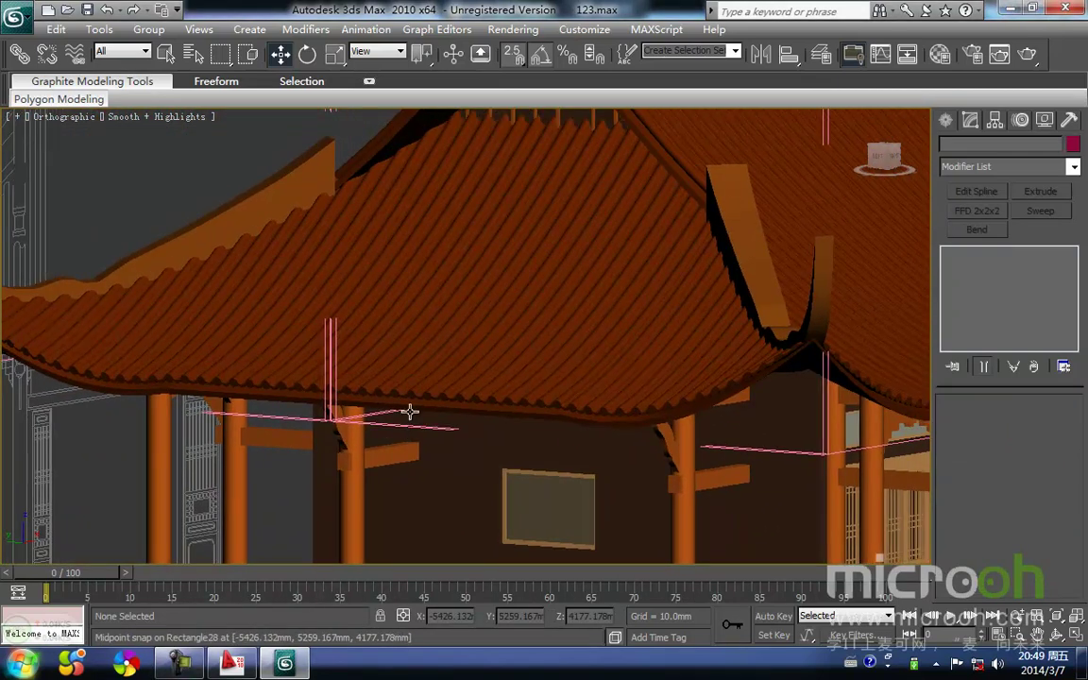
left_click(447, 375)
scroll(442, 422, "up", 2)
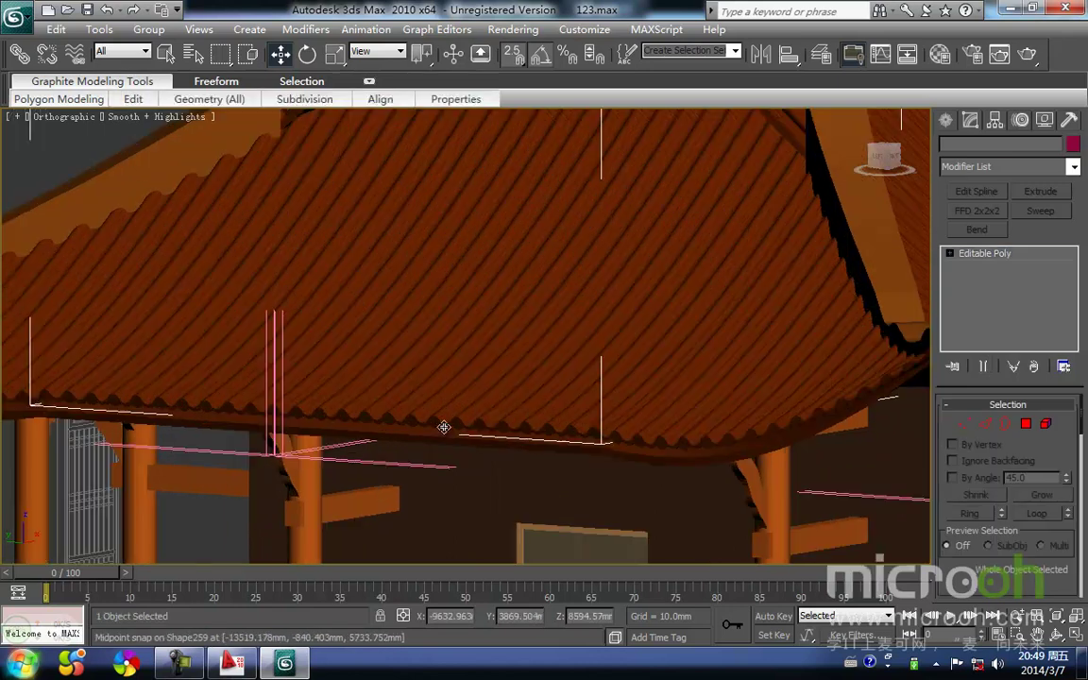
left_click(450, 439, "ctrl")
key("F3")
key("F3")
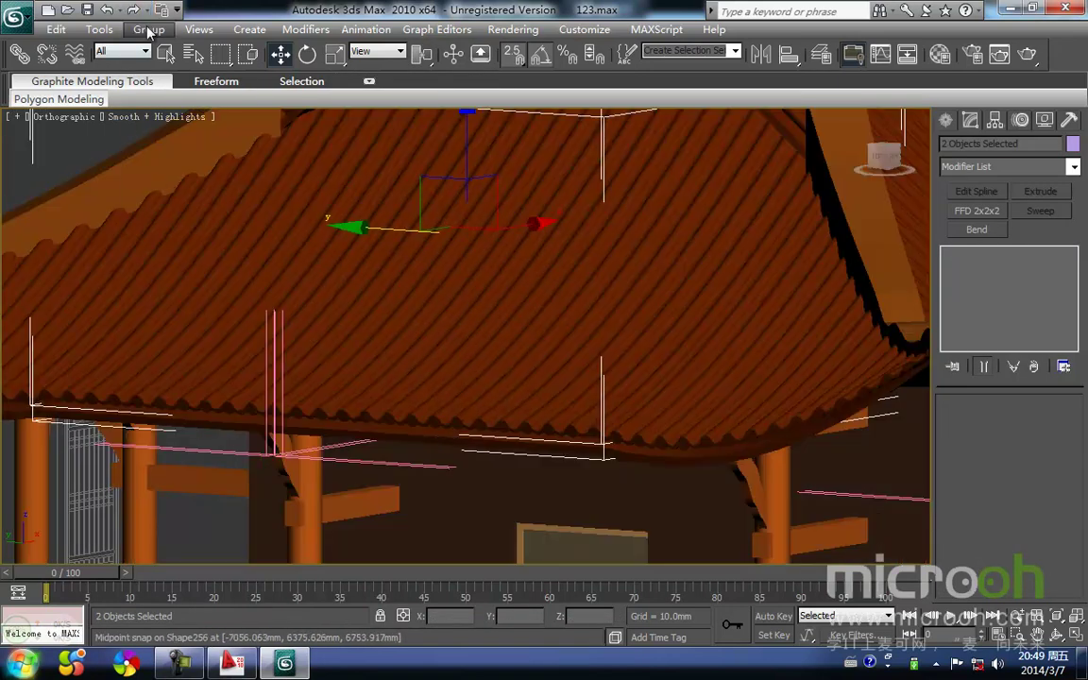
left_click(148, 30)
left_click(223, 54)
left_click(561, 366)
Isolate the grouped side roof panel together with the untrimmed roof panel at the building's opposite end
scroll(548, 372, "down", 4)
middle_click_drag(547, 372, 444, 401)
scroll(472, 415, "down", 5)
middle_click_drag(502, 430, 458, 447, "alt")
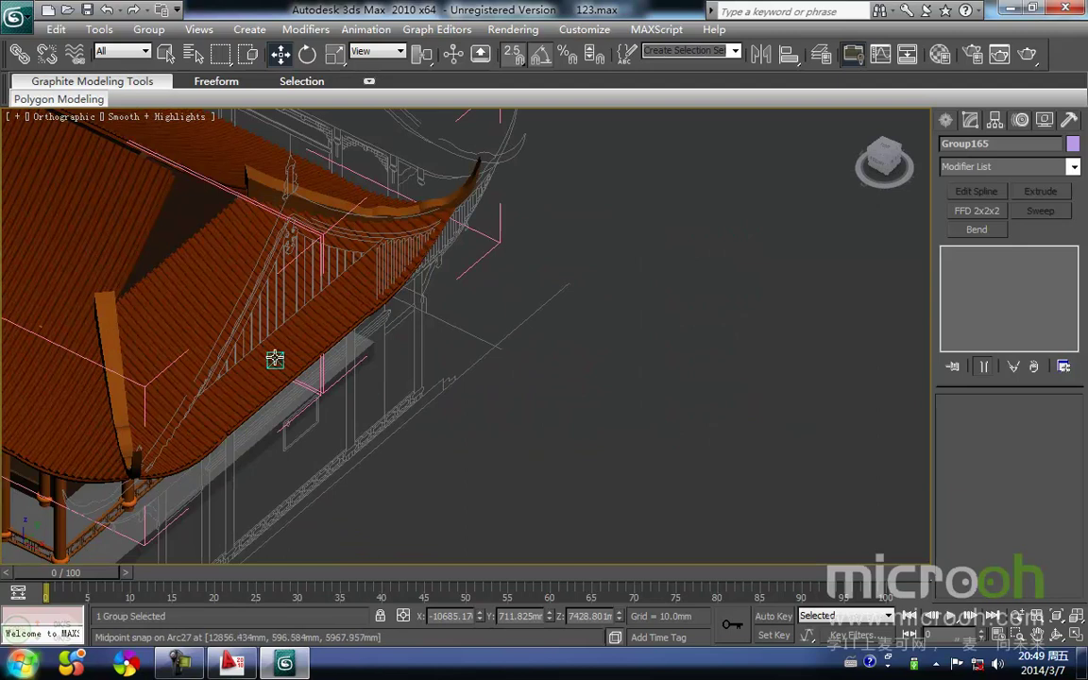
left_click(274, 357, "ctrl")
key("F3")
key("alt+q")
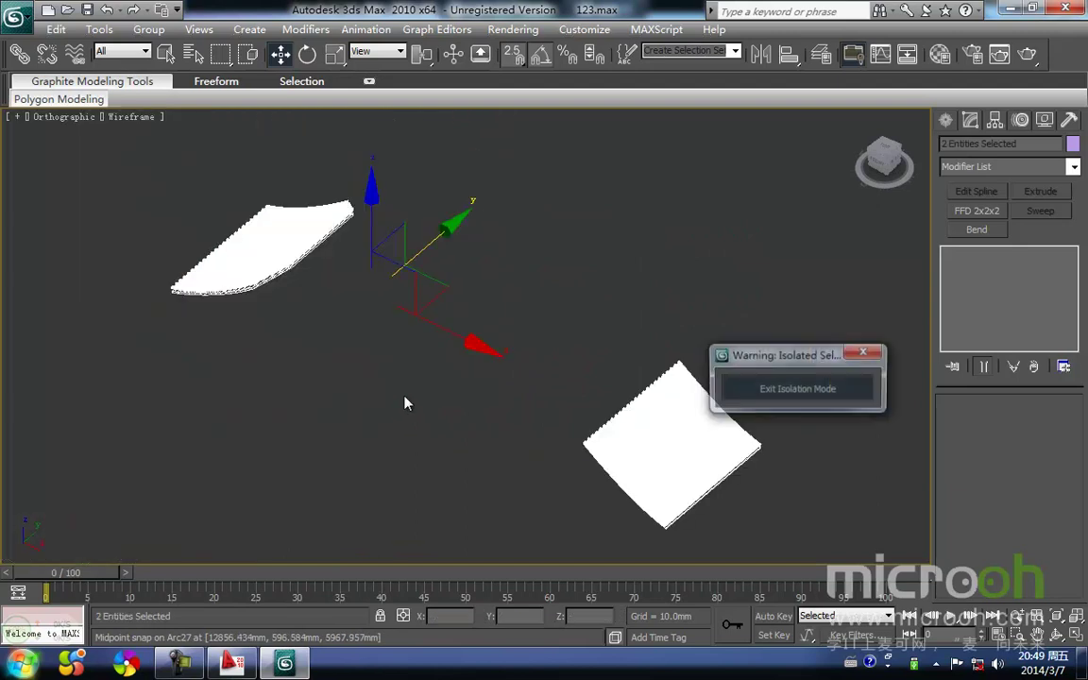
In the top view, clone the trimmed roof group along X onto the opposite end as one independent copy
scroll(397, 374, "down", 2)
left_click_drag(398, 386, 355, 326)
left_click(309, 276)
key("t")
key("z")
scroll(381, 380, "down", 4)
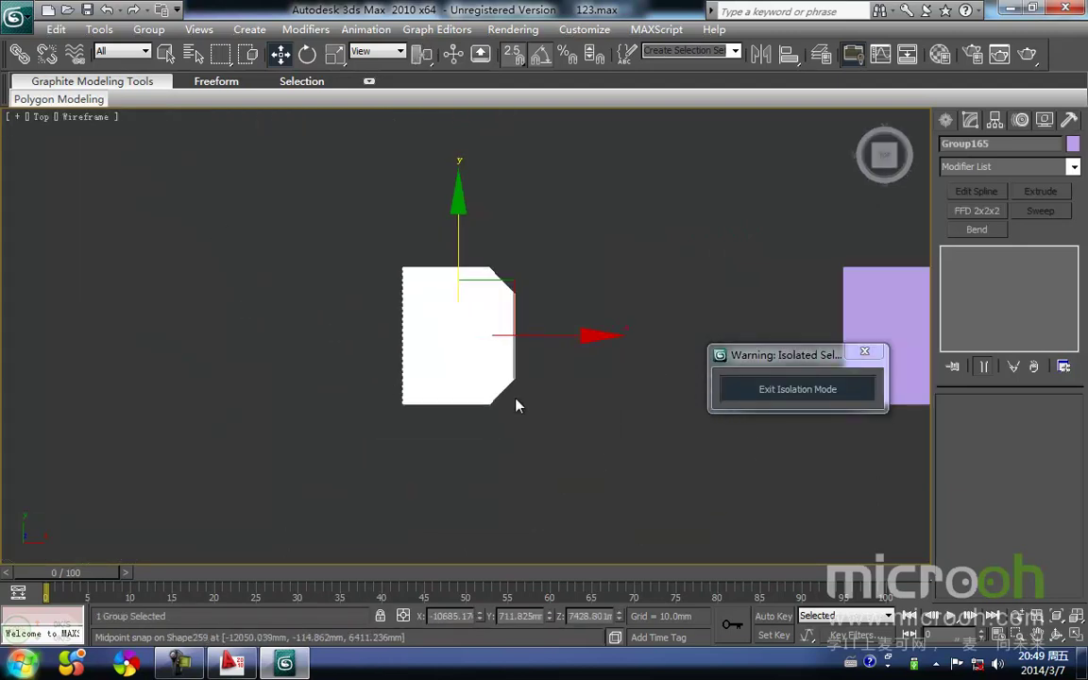
middle_click_drag(548, 369, 305, 369)
key("space")
left_click_drag(316, 334, 600, 334, "shift")
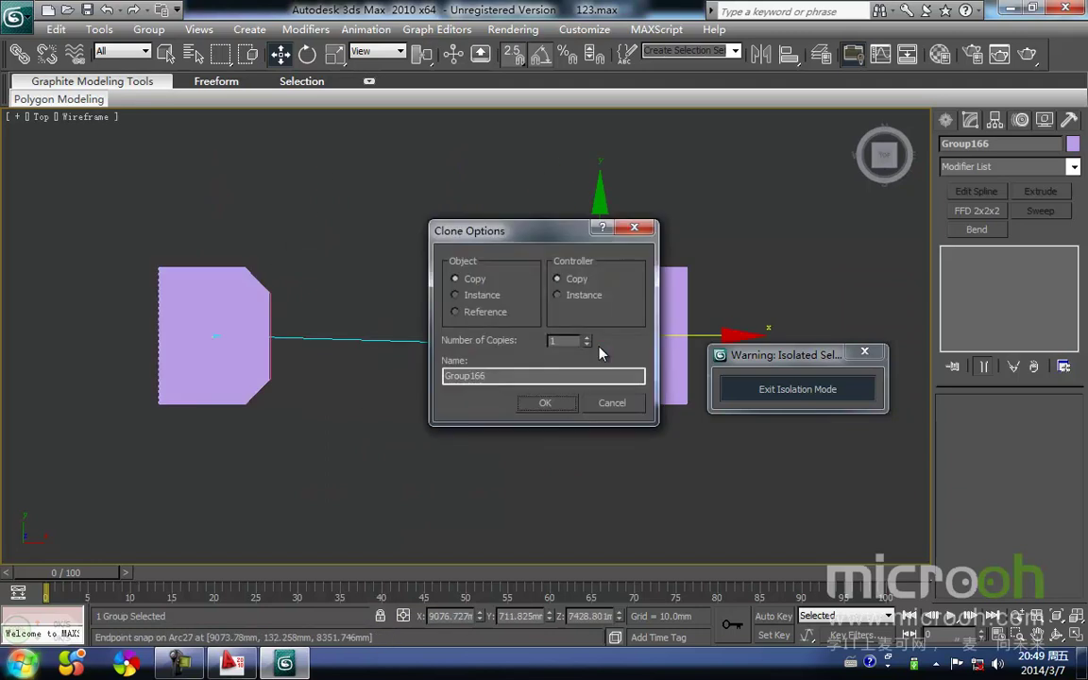
key("Return")
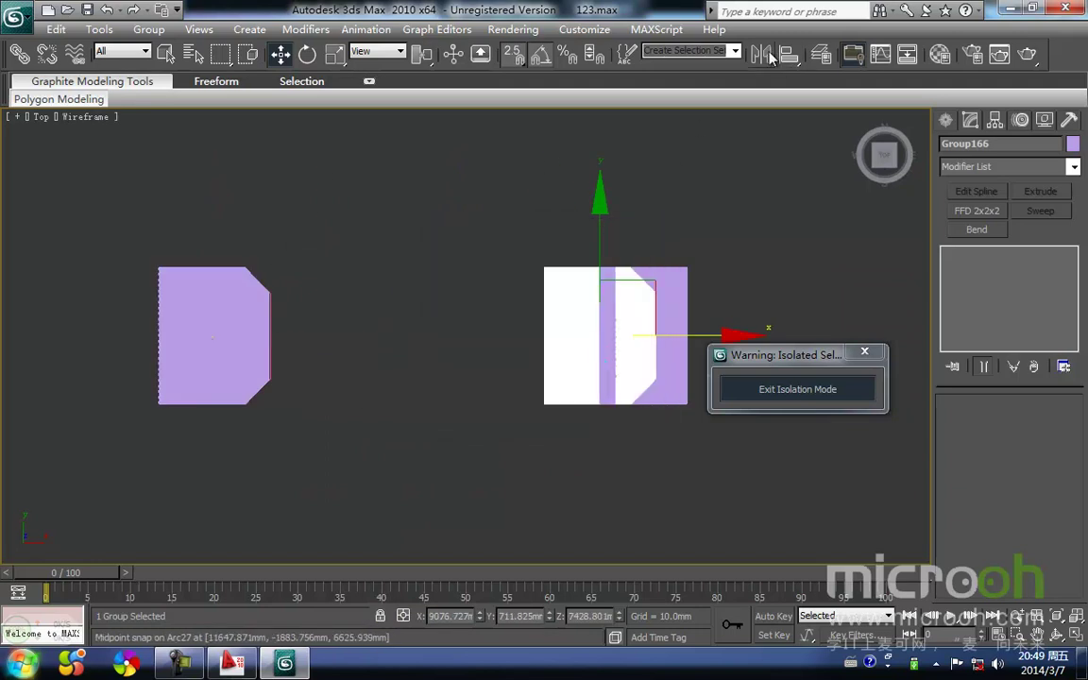
Mirror the copied roof group and align it with the untrimmed panel at the opposite end
left_click(762, 54)
left_click(511, 455)
middle_click_drag(570, 432, 447, 435)
key("space")
left_click_drag(478, 410, 577, 409)
middle_click_drag(571, 411, 599, 343, "alt")
key("space")
Pick out the old untrimmed roof panel overlapping the mirrored copy, and exit isolation
left_click(568, 424)
left_click(491, 301)
left_click(491, 301)
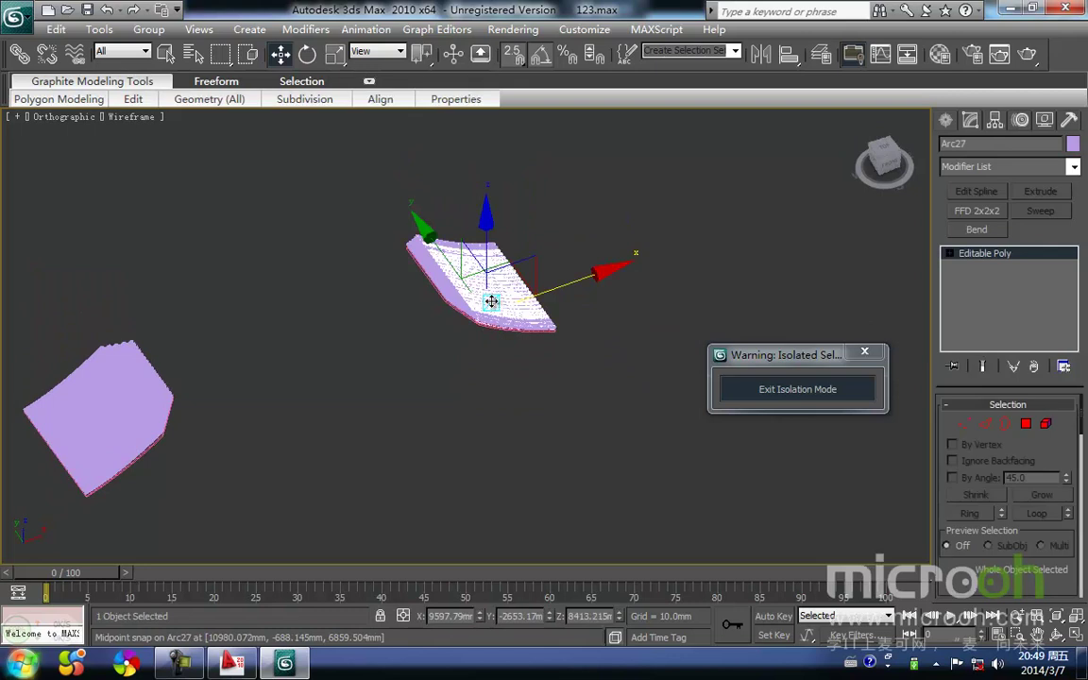
left_click(457, 404)
left_click(815, 389)
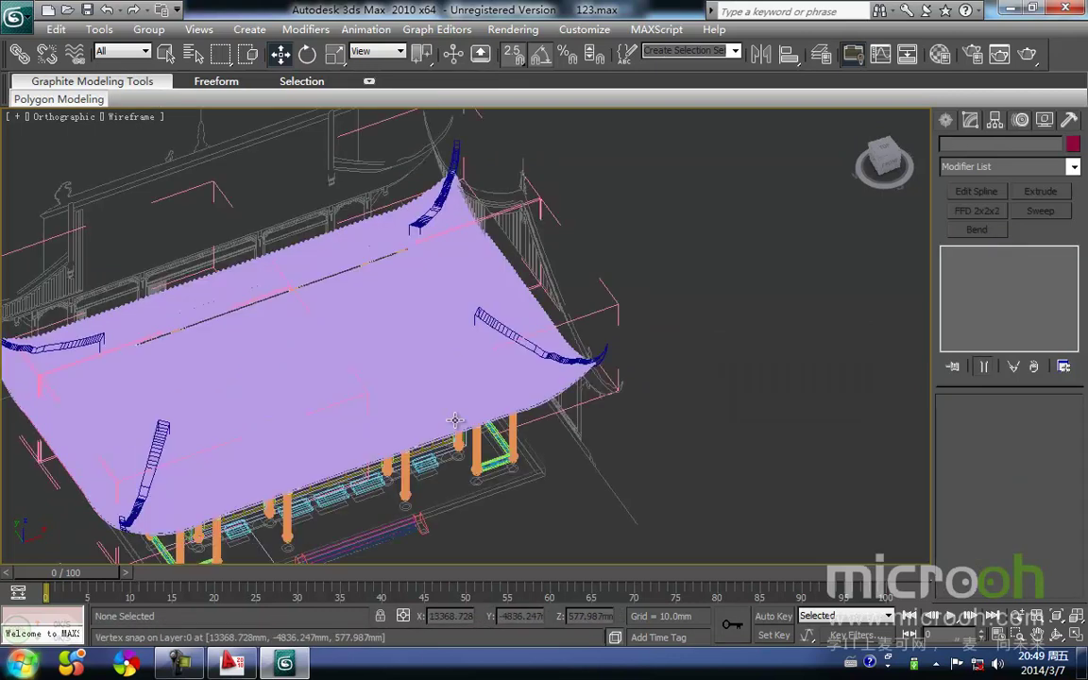
Copy the row of vertical gable slats across to the opposite gable in the top view
middle_click_drag(436, 413, 496, 384)
key("F3")
mouse_move(298, 375)
middle_mouse_down("alt")
mouse_move(393, 368)
mouse_move(437, 327)
mouse_move(420, 352)
middle_mouse_up("alt")
scroll(284, 242, "up", 2)
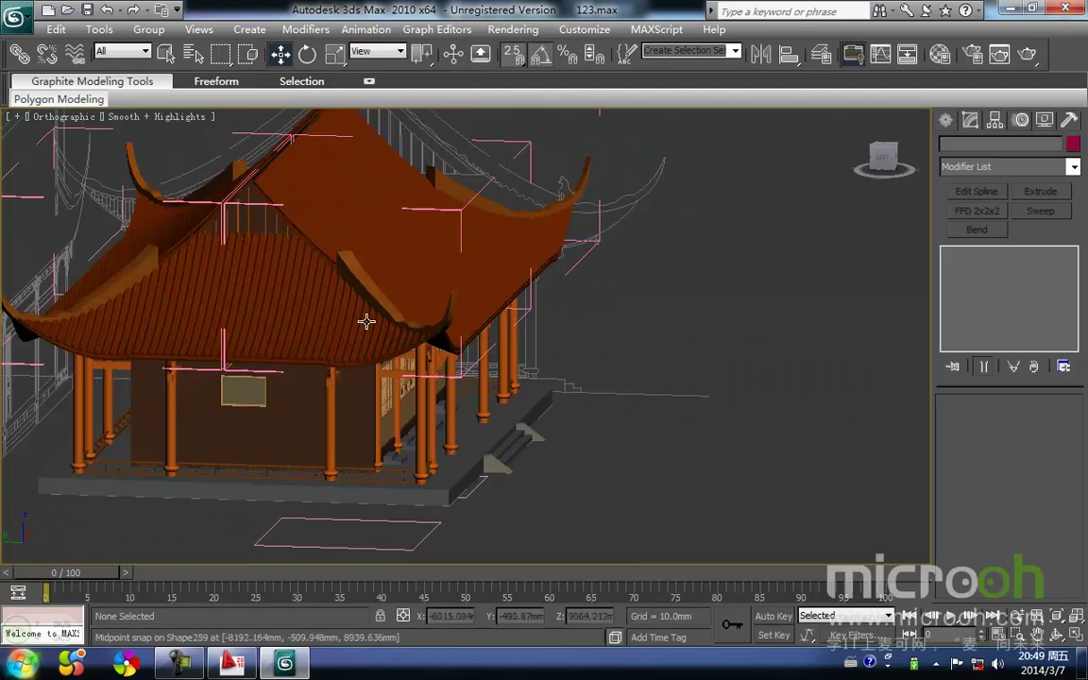
scroll(336, 306, "up", 2)
middle_click_drag(286, 248, 454, 357)
scroll(274, 281, "up", 4)
middle_click_drag(279, 284, 476, 391)
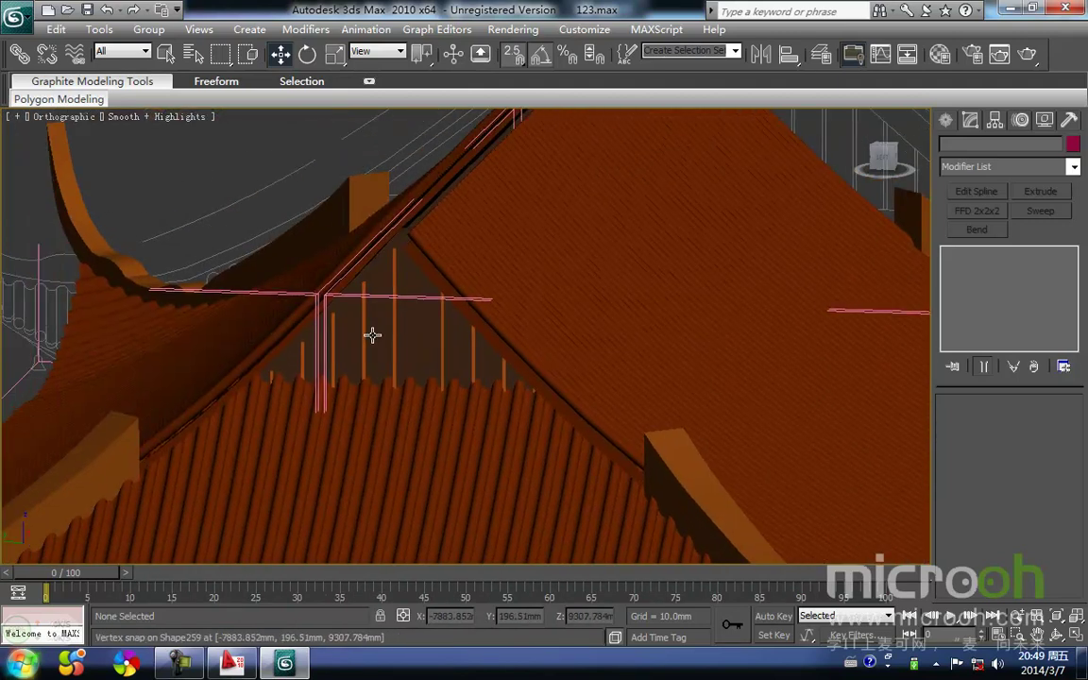
key("F3")
left_click(393, 347)
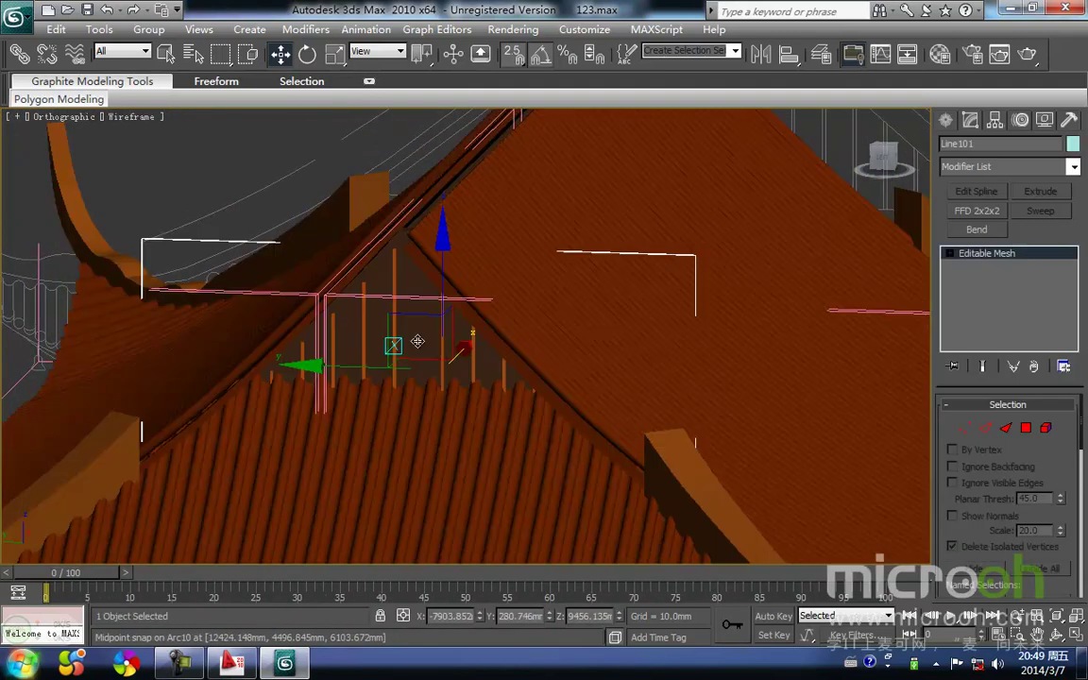
key("t")
scroll(544, 357, "down", 5)
middle_click_drag(510, 357, 360, 355)
left_click_drag(454, 338, 692, 361, "shift")
key("Return")
Isolate the copied slats with the opposite gable's wall panel, and select only the slats
middle_click_drag(649, 390, 570, 277, "alt")
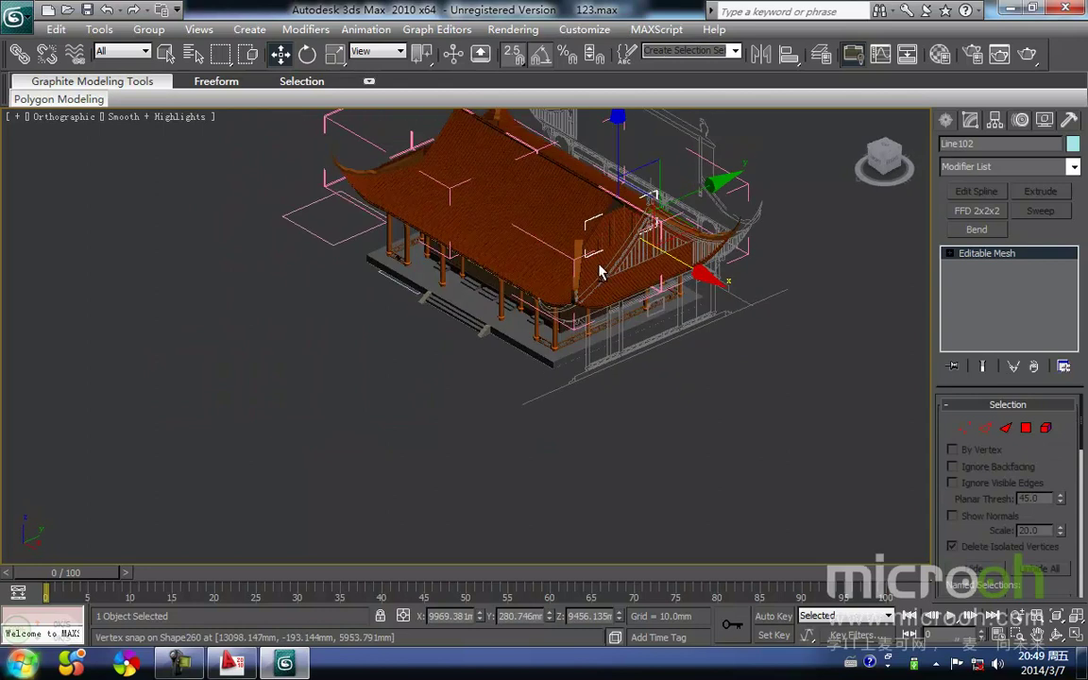
middle_click_drag(621, 243, 532, 330)
scroll(531, 329, "up", 5)
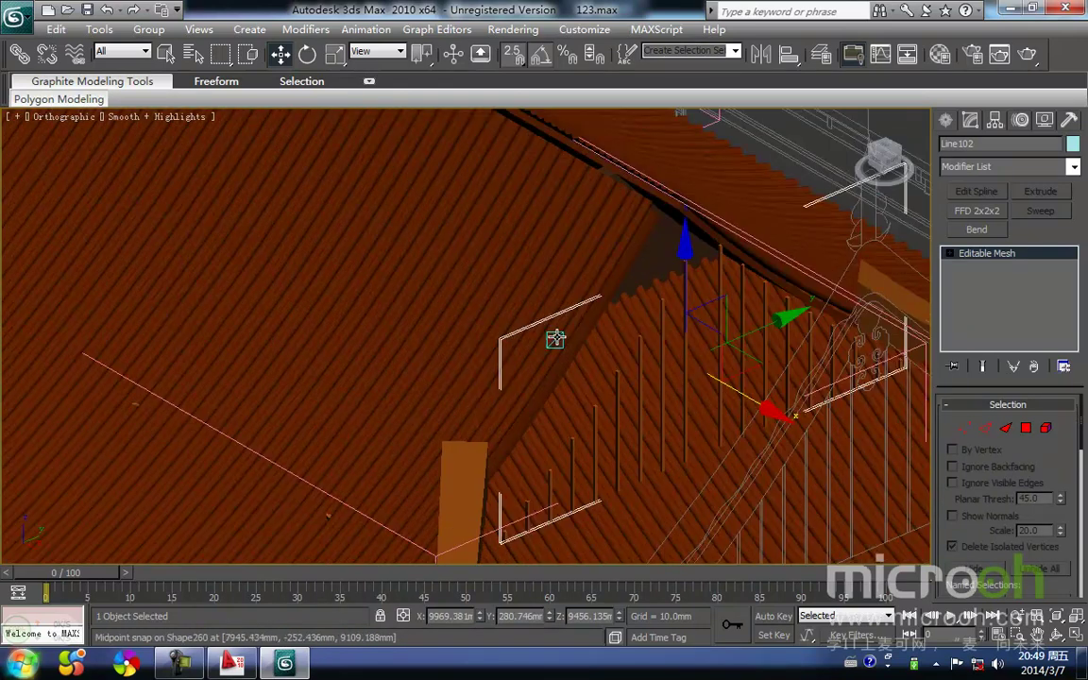
scroll(451, 386, "up", 4)
left_click(508, 324, "ctrl")
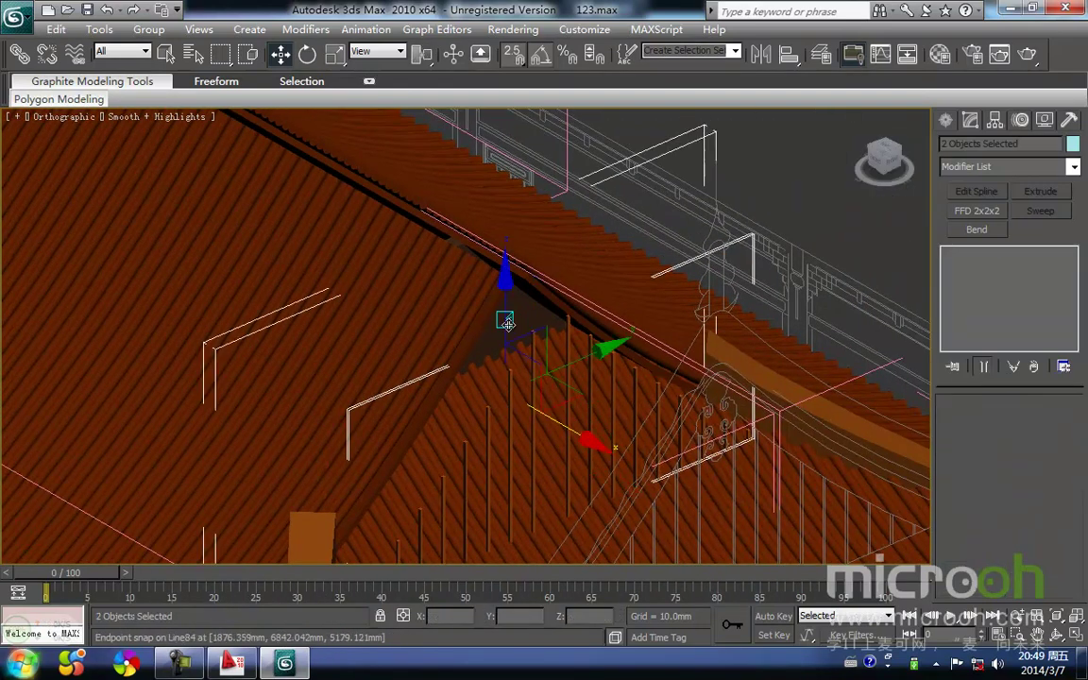
key("alt+q")
middle_click_drag(532, 372, 469, 351)
left_click(491, 454)
left_click_drag(535, 449, 467, 387)
Move the copied slats in the top view to sit against the gable wall's outer face, and exit isolation
key("t")
middle_click_drag(449, 424, 461, 417)
key("F3")
key("space")
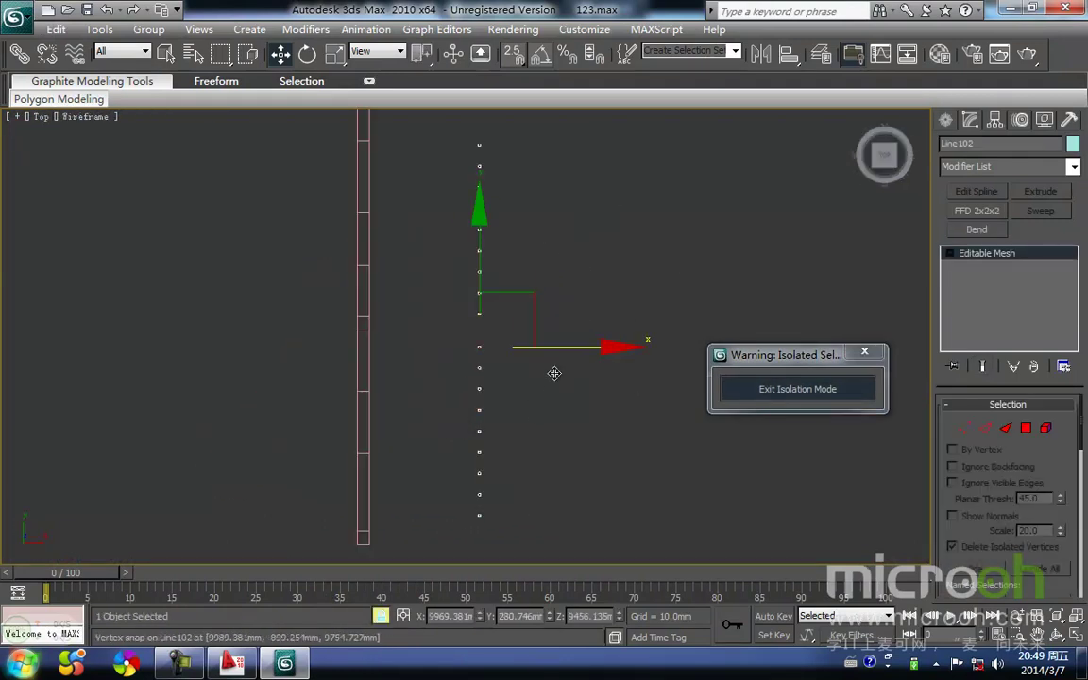
left_click_drag(436, 335, 378, 320)
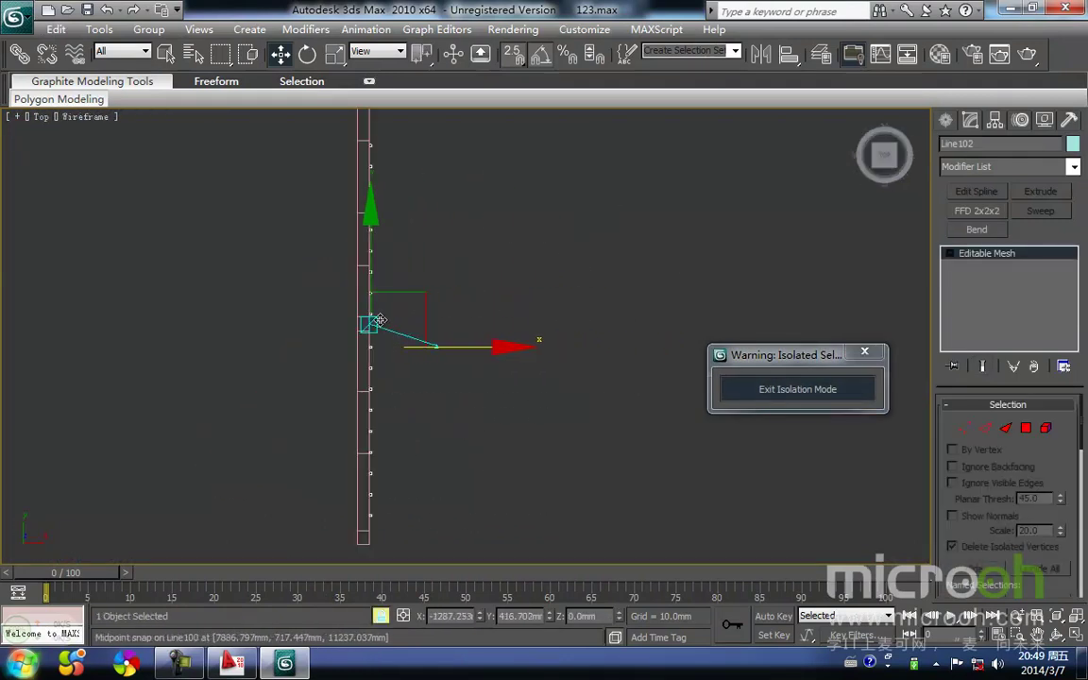
left_click(412, 424)
mouse_move(413, 424)
middle_mouse_down()
mouse_move(429, 460)
mouse_move(493, 396)
mouse_move(485, 318)
mouse_move(549, 289)
mouse_move(422, 283)
middle_mouse_up()
key("F3")
scroll(429, 460, "down", 3)
left_click(815, 386)
Examine the ridge in the front view with the geometry hidden so only the reference line drawing shows
scroll(493, 393, "down", 4)
middle_click_drag(269, 191, 260, 372)
key("f")
key("z")
scroll(336, 333, "up", 5)
middle_click_drag(238, 309, 573, 316)
scroll(567, 315, "down", 1)
middle_click_drag(343, 320, 347, 294)
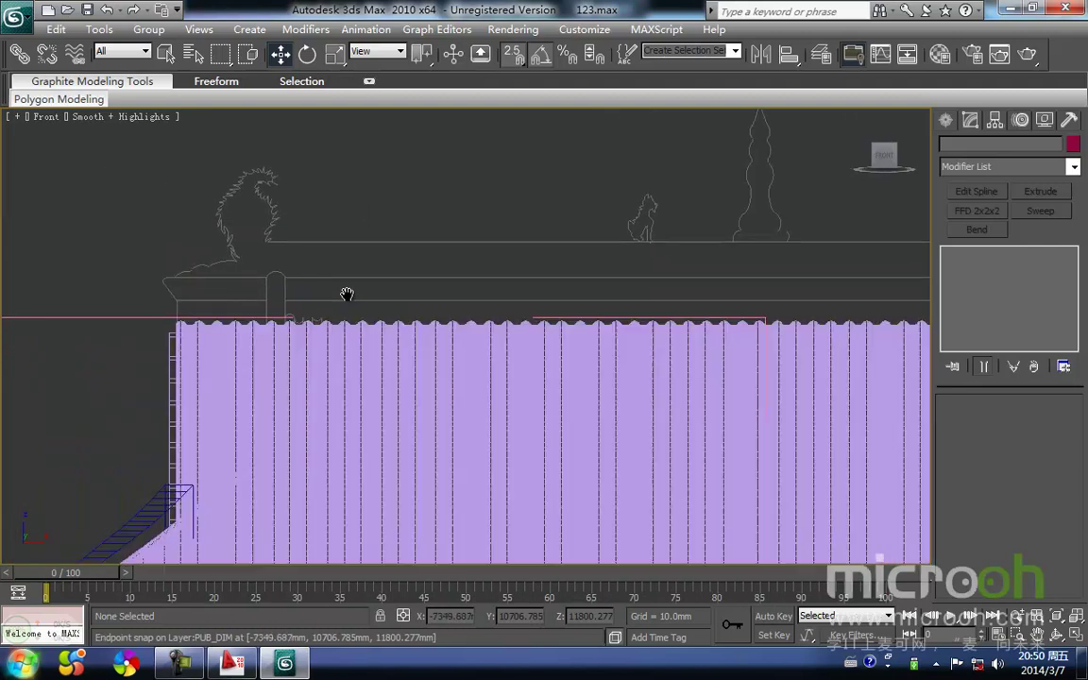
key("F3")
scroll(230, 320, "down", 6)
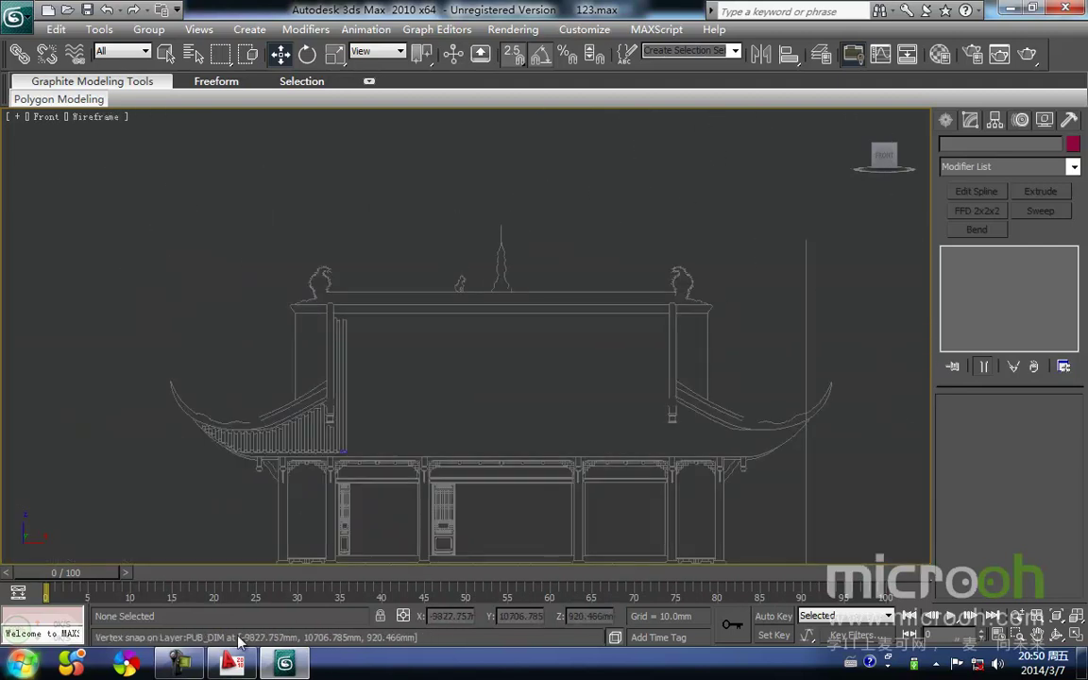
Switch to AutoCAD and examine the main ridge from end to end in the front elevation, and return to 3ds Max
left_click(239, 667)
scroll(521, 413, "up", 3)
middle_click_drag(541, 397, 628, 349)
middle_click_drag(255, 288, 325, 350)
scroll(344, 366, "up", 4)
scroll(404, 387, "up", 3)
mouse_move(416, 378)
middle_mouse_down()
mouse_move(320, 418)
mouse_move(228, 414)
mouse_move(335, 393)
mouse_move(174, 380)
middle_mouse_up()
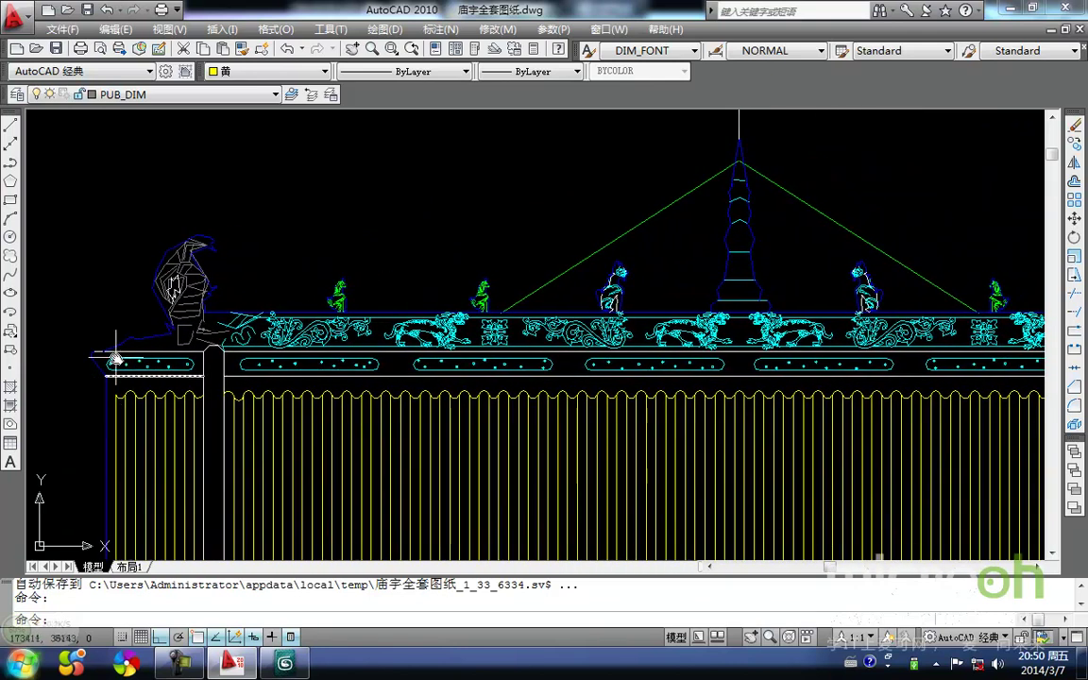
middle_click_drag(557, 365, 281, 374)
middle_click_drag(779, 413, 220, 428)
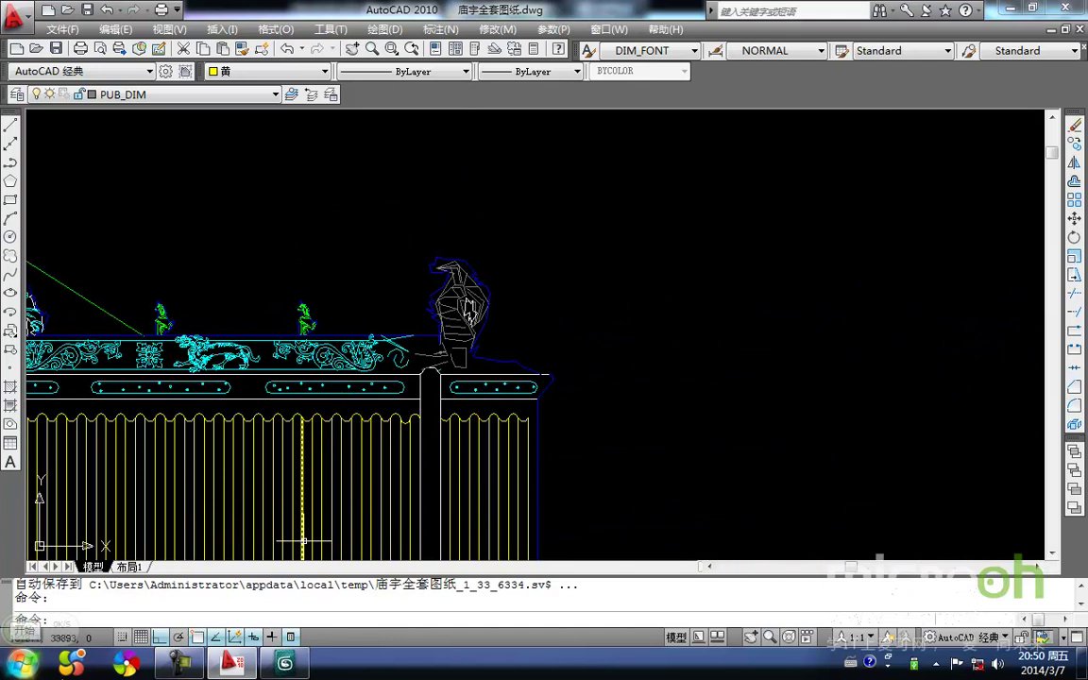
left_click(284, 664)
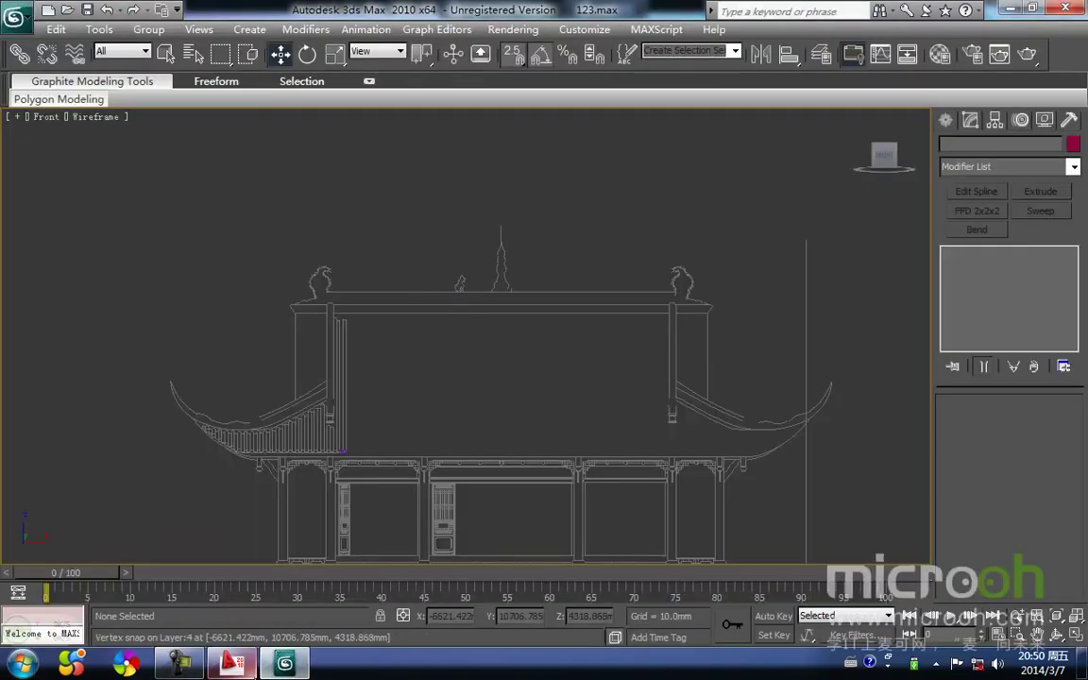
Return to the AutoCAD elevation and examine the ridge's end ornament, carved band and lower panelled band up close
left_click(231, 664)
middle_click_drag(386, 348, 614, 314)
scroll(614, 314, "down", 3)
middle_click_drag(225, 354, 441, 377)
scroll(441, 377, "up", 6)
scroll(395, 275, "down", 5)
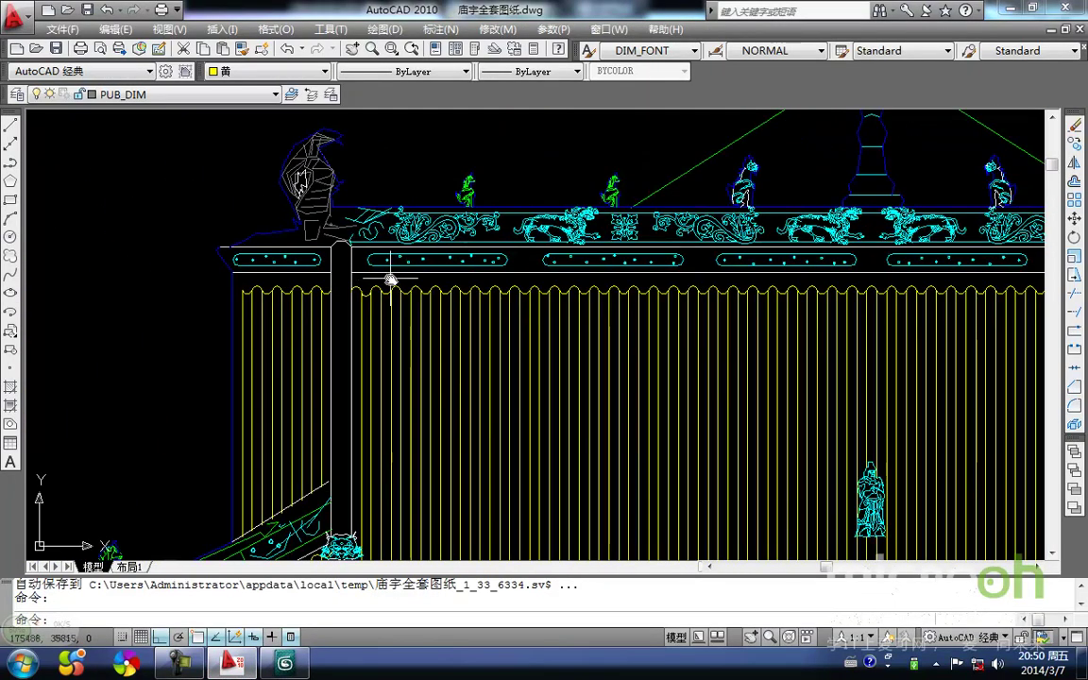
middle_click_drag(336, 267, 352, 230)
scroll(352, 231, "down", 4)
scroll(339, 226, "up", 6)
scroll(291, 212, "up", 2)
middle_click_drag(501, 204, 452, 225)
scroll(452, 226, "down", 2)
middle_click_drag(603, 199, 411, 257)
scroll(481, 301, "down", 2)
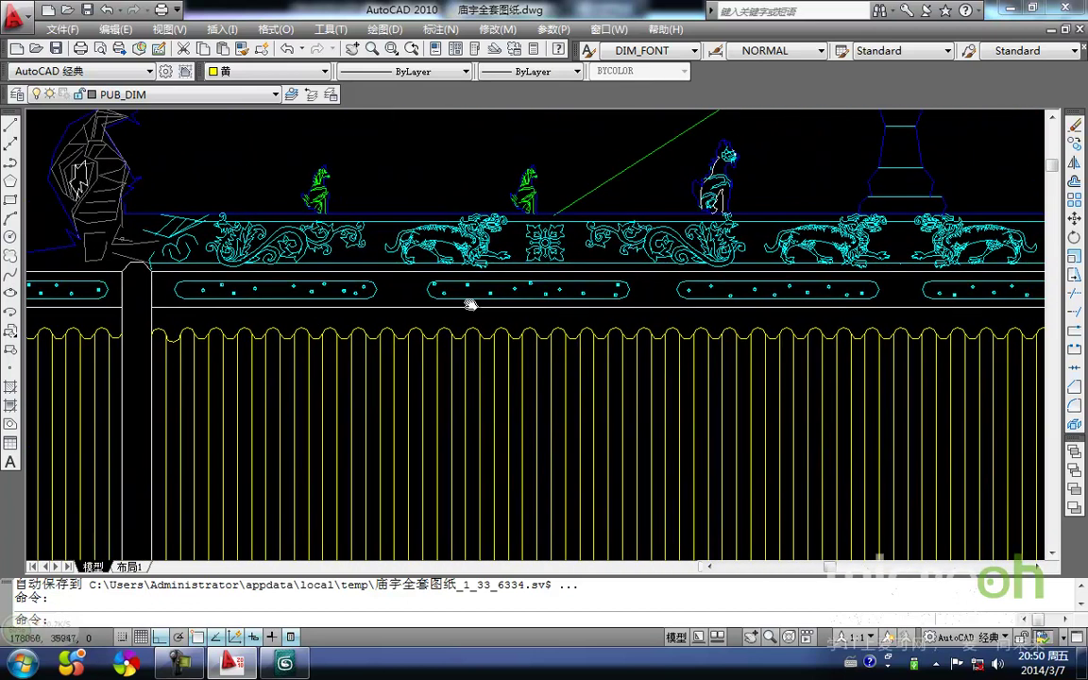
Switch back to 3ds Max and show the hidden geometry again in the front view
left_click(299, 672)
middle_click_drag(412, 353, 335, 267)
key("shift+g")
scroll(316, 310, "up", 2)
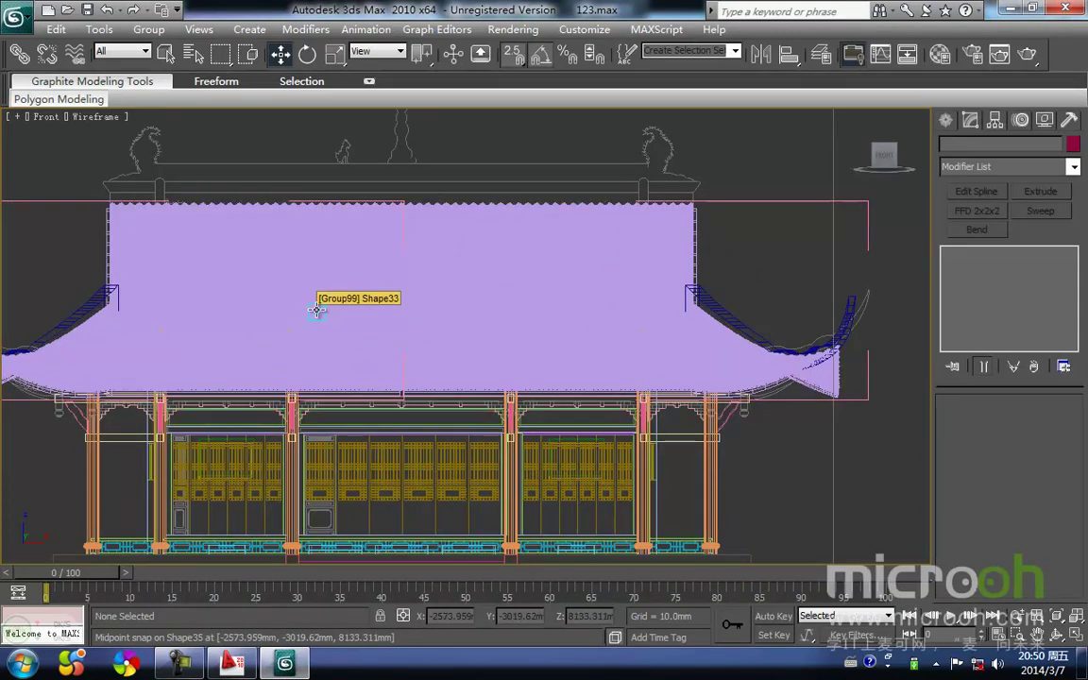
middle_click_drag(279, 244, 256, 301)
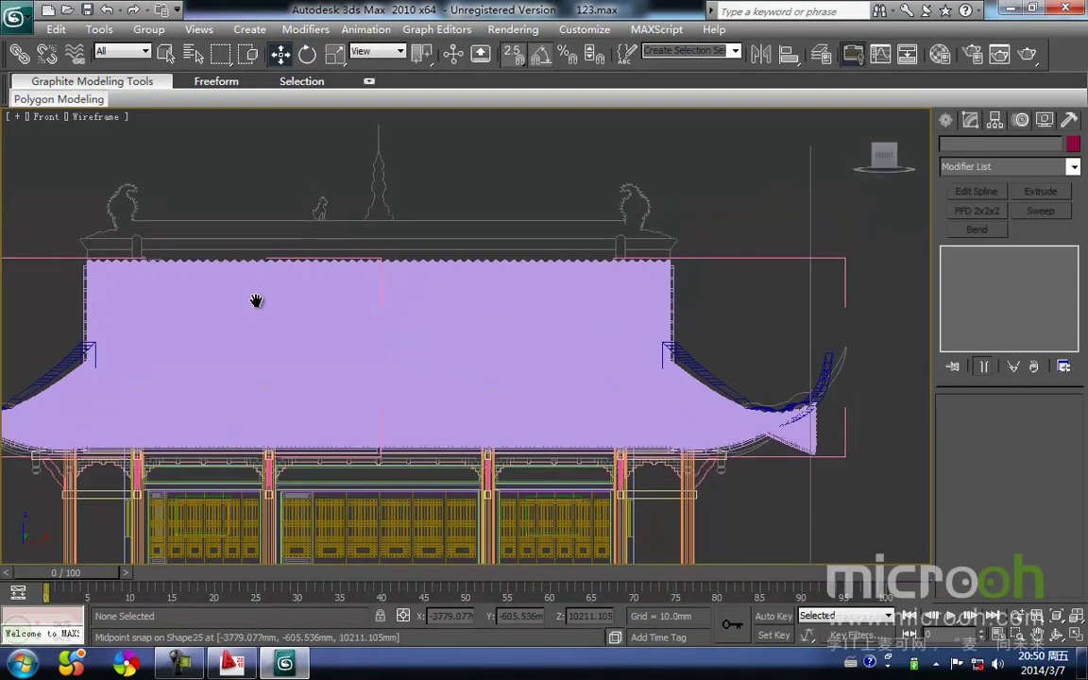
Draw a rectangle about 18050 mm wide and 394 mm high along the ridge base, spanning both roof ends
middle_click_drag(274, 260, 352, 294)
scroll(309, 296, "up", 2)
middle_click_drag(221, 289, 323, 306)
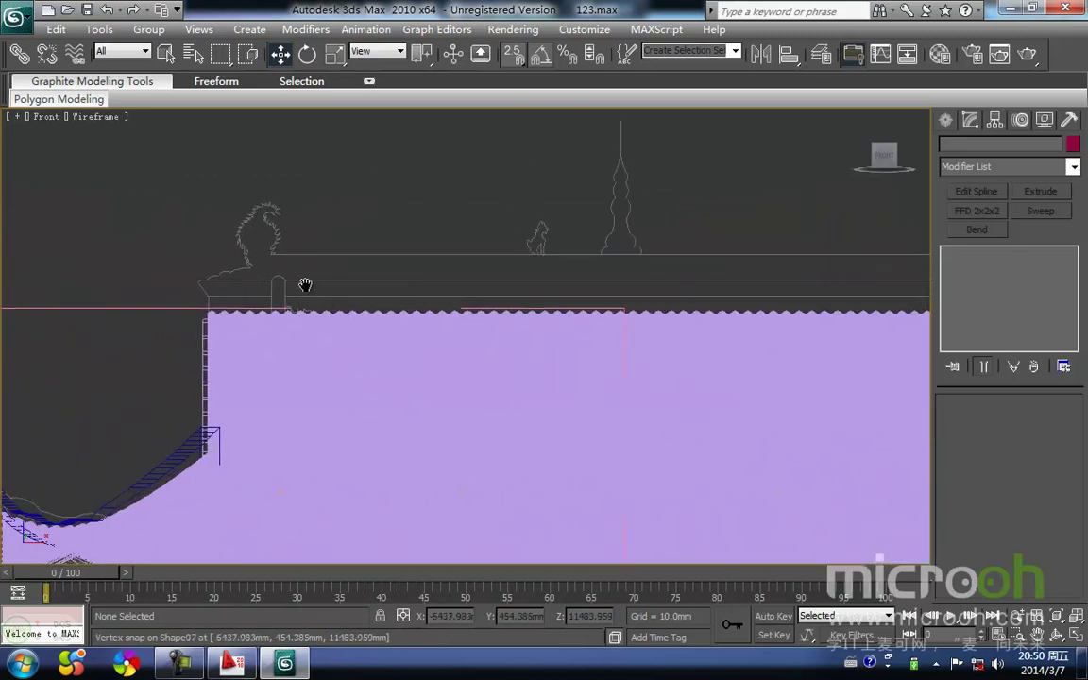
right_click(294, 247, "ctrl")
left_click(339, 153)
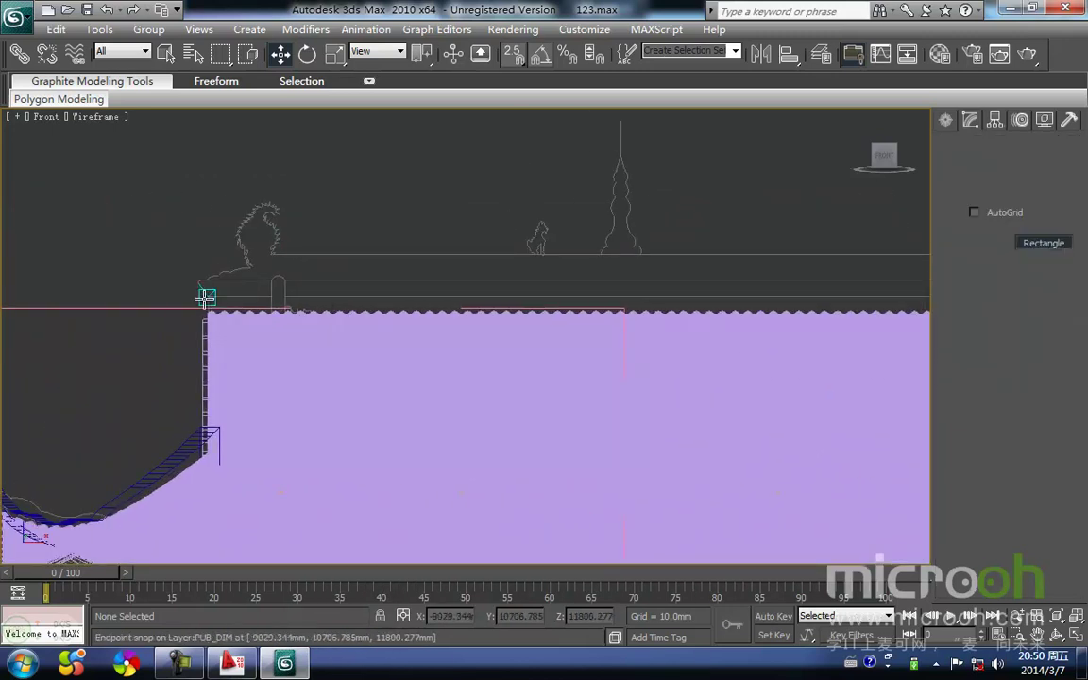
left_click_drag(205, 299, 478, 359)
left_click_drag(212, 365, 413, 273)
key("i")
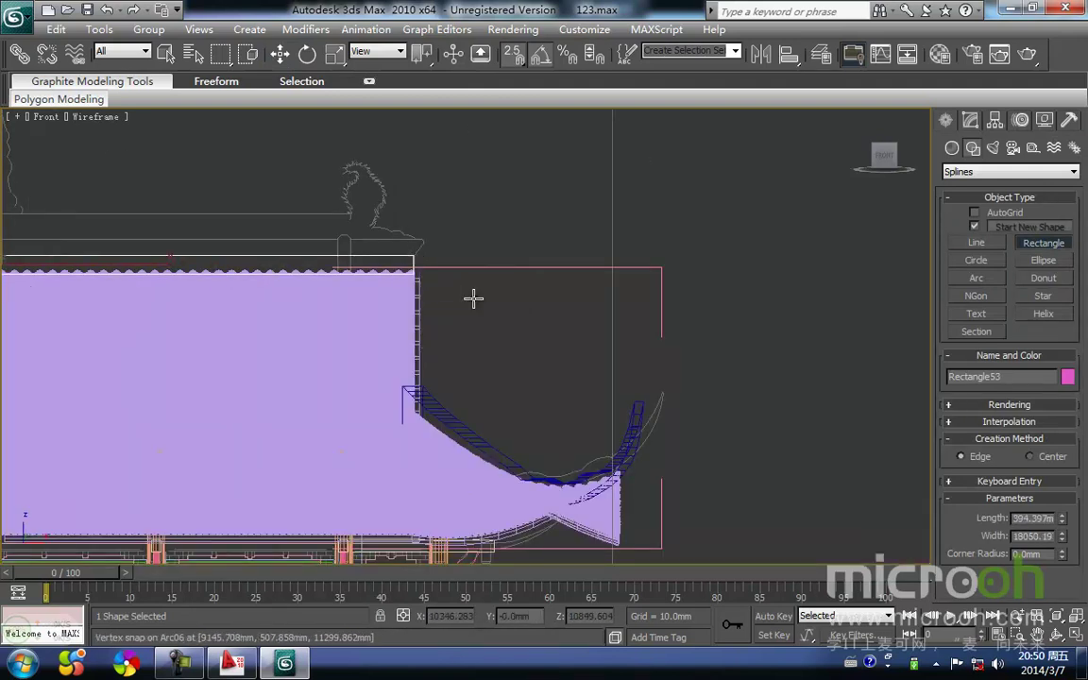
key("w")
In the left view, move the ridge rectangle horizontally to the upper end of the roof slope, and deselect it
scroll(468, 305, "up", 3)
middle_click_drag(419, 298, 491, 344)
key("l")
key("z")
scroll(429, 367, "down", 5)
scroll(599, 338, "up", 1)
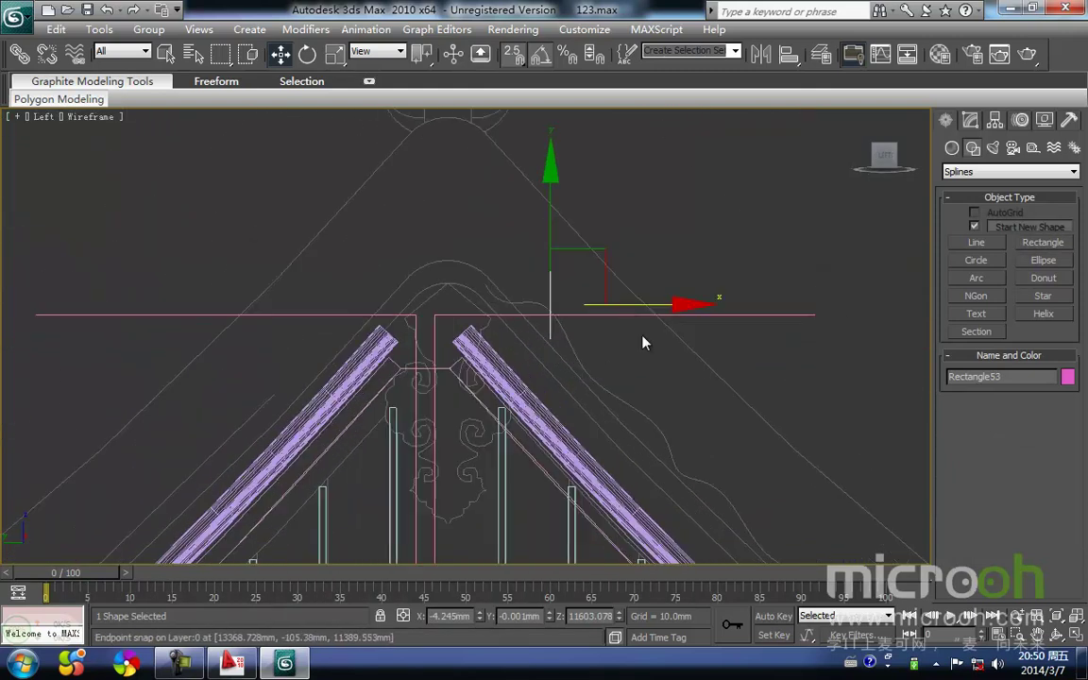
key("space")
left_click_drag(640, 304, 455, 336)
scroll(416, 334, "up", 3)
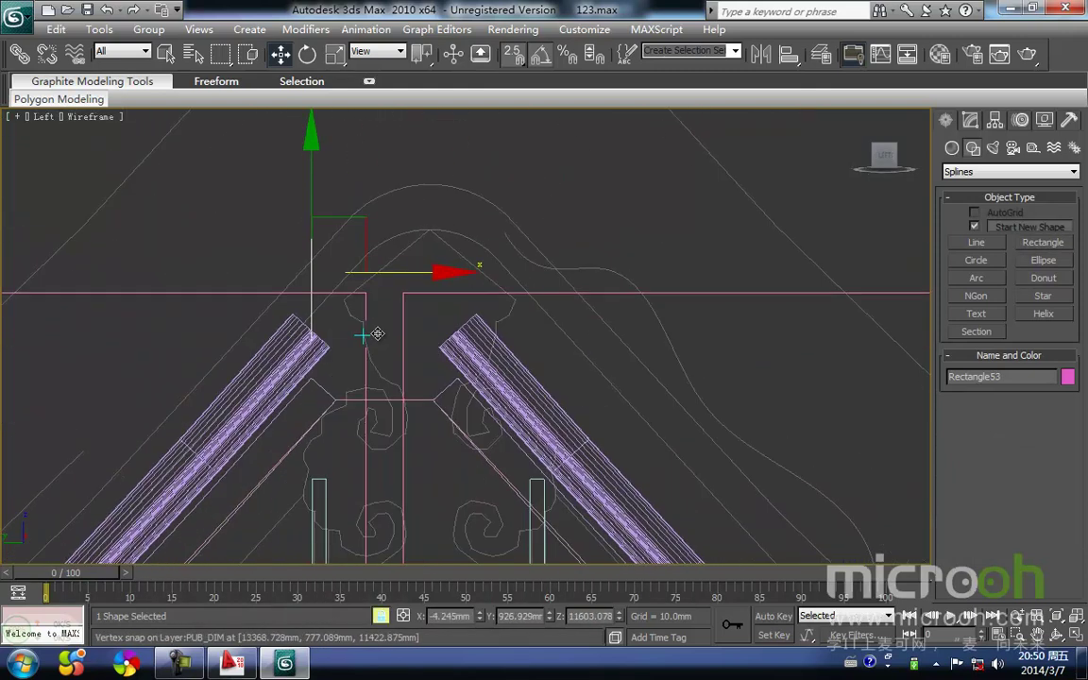
middle_click_drag(332, 328, 474, 341)
left_click_drag(457, 347, 439, 329)
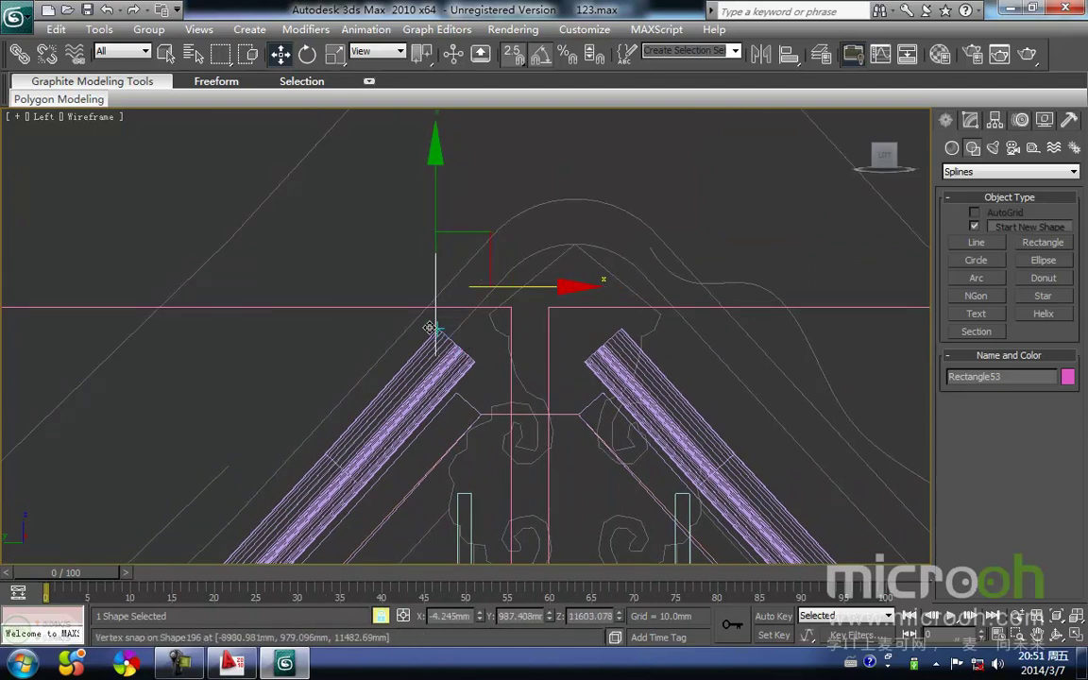
key("space")
mouse_move(495, 310)
middle_mouse_down()
mouse_move(480, 348)
mouse_move(470, 329)
mouse_move(486, 316)
middle_mouse_up()
scroll(411, 342, "down", 3)
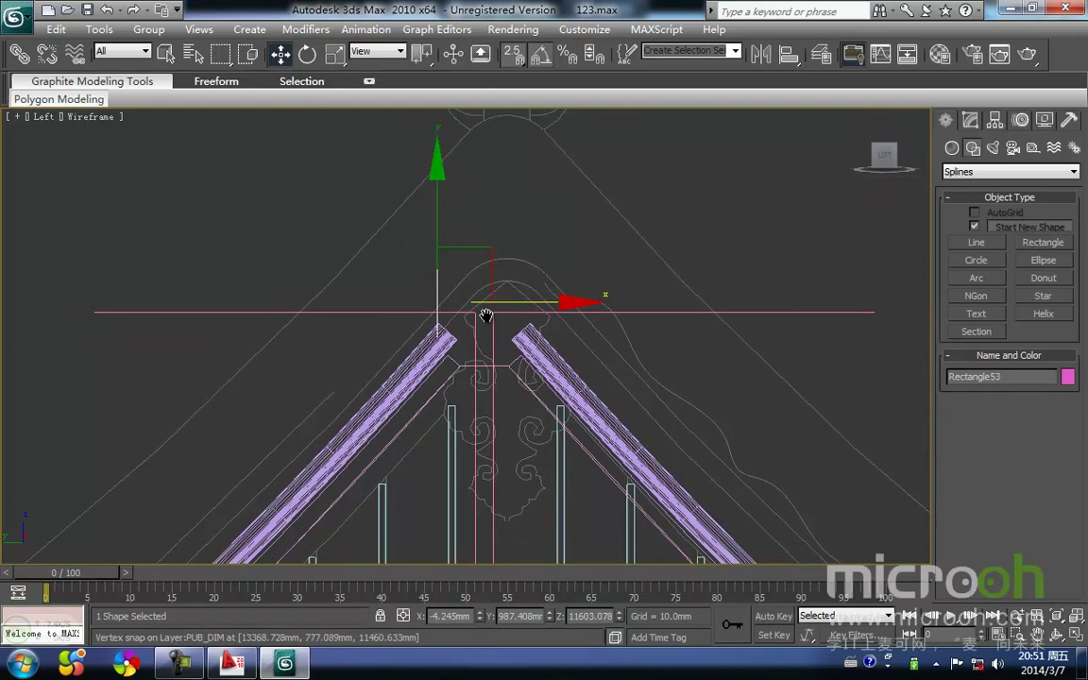
left_click(402, 300)
Draw an arc over the crown of the ridge profile, tracing the curve of the reference drawing in the left view
scroll(447, 338, "up", 3)
middle_click_drag(510, 230, 444, 356)
right_click(440, 352)
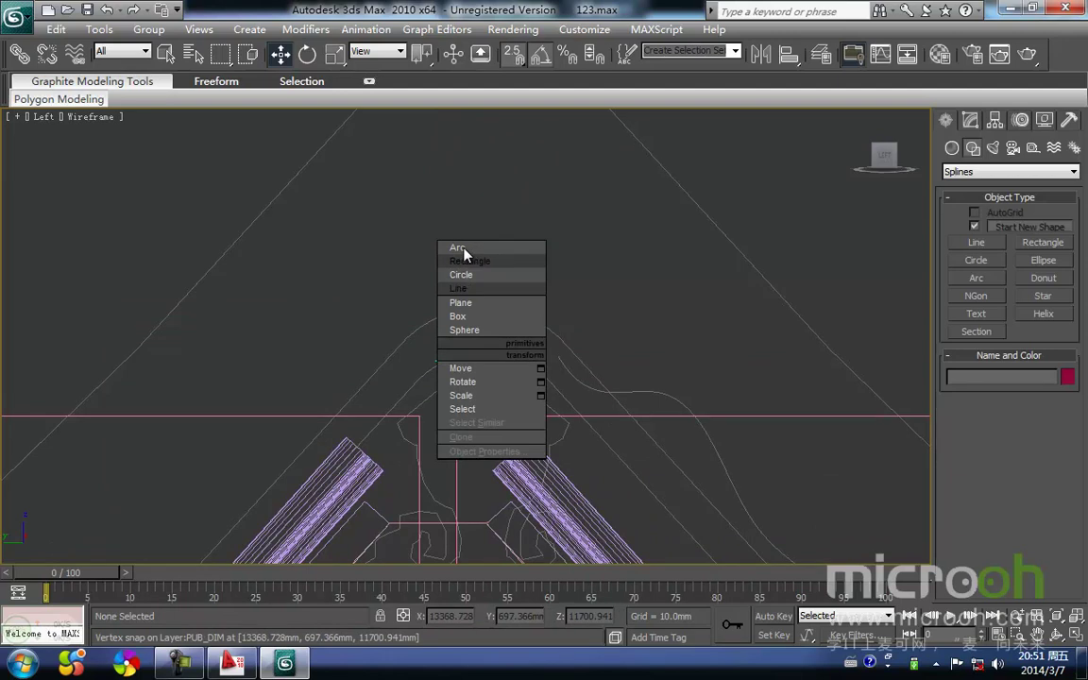
left_click(460, 248)
middle_click_drag(409, 437, 421, 260)
scroll(435, 319, "down", 6)
middle_click_drag(434, 374, 403, 372)
scroll(404, 367, "up", 5)
middle_click_drag(371, 268, 513, 387)
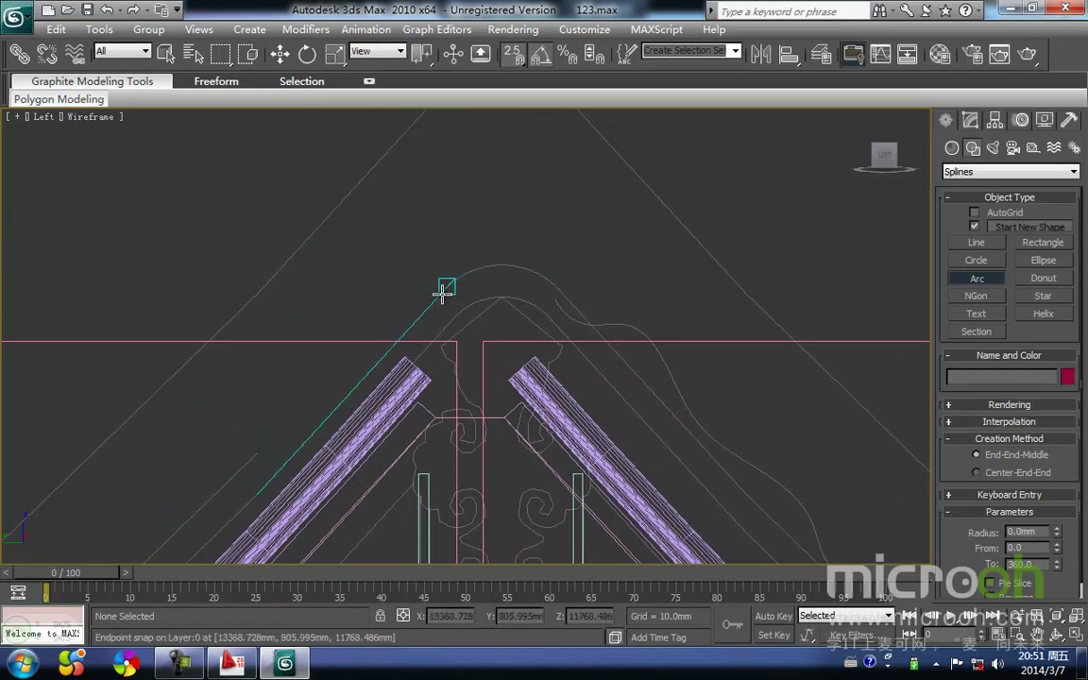
left_click_drag(447, 285, 555, 286)
right_click(476, 313)
Draw an open three-sided line from one end of the arc down, across the ridge base and up to the arc's other end
middle_click_drag(476, 315, 439, 312)
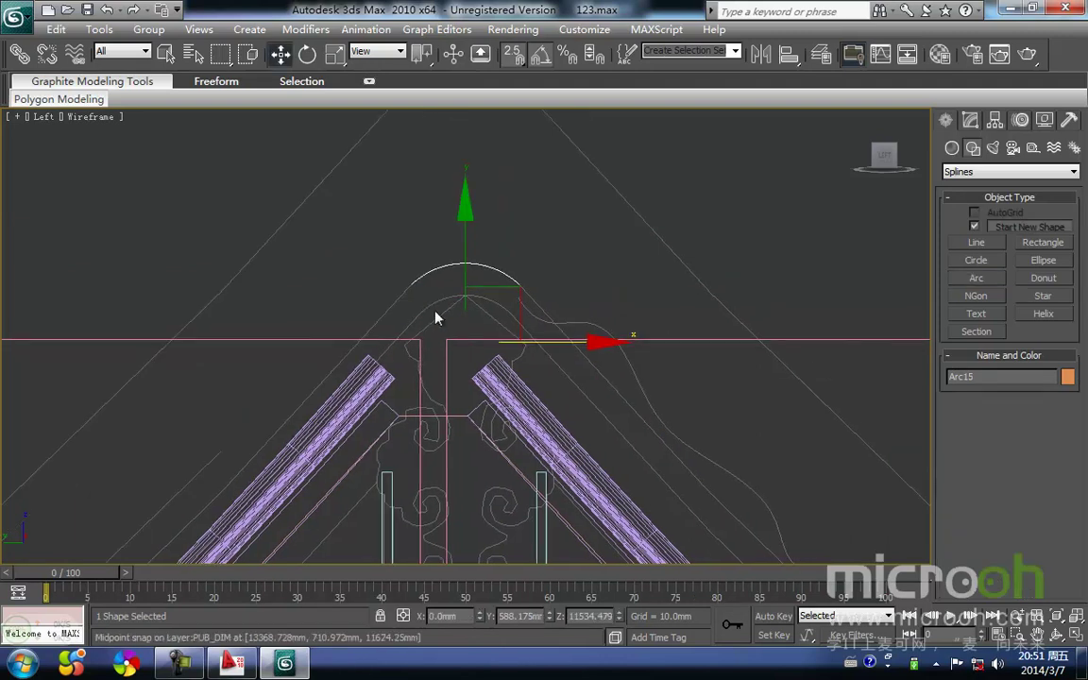
left_click(439, 239)
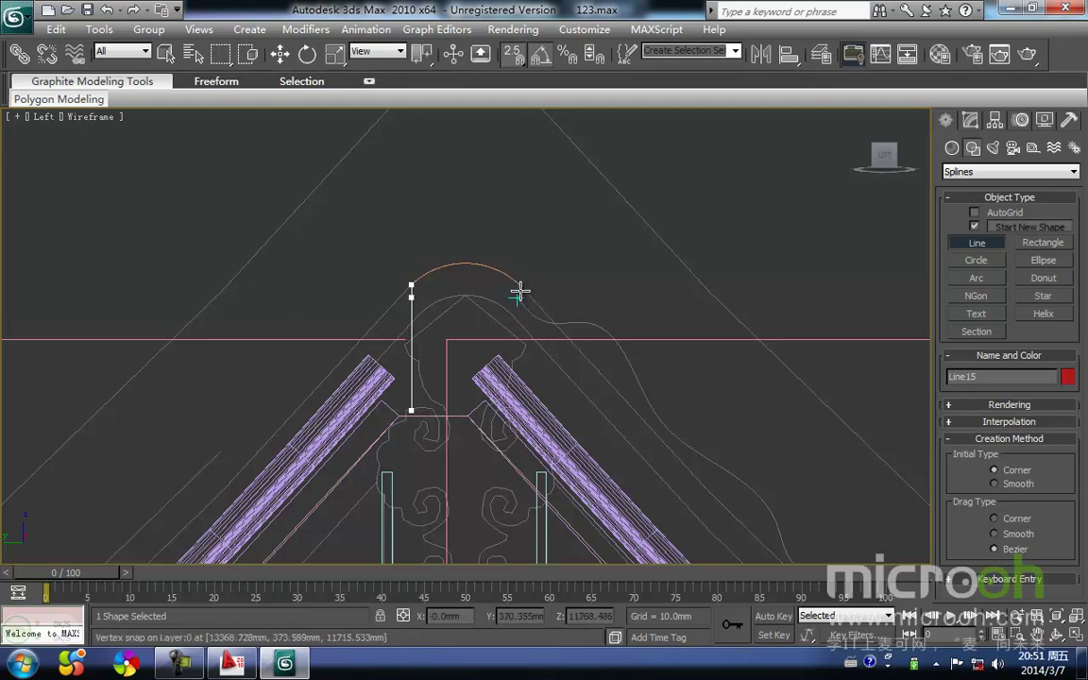
left_click(518, 406, "shift")
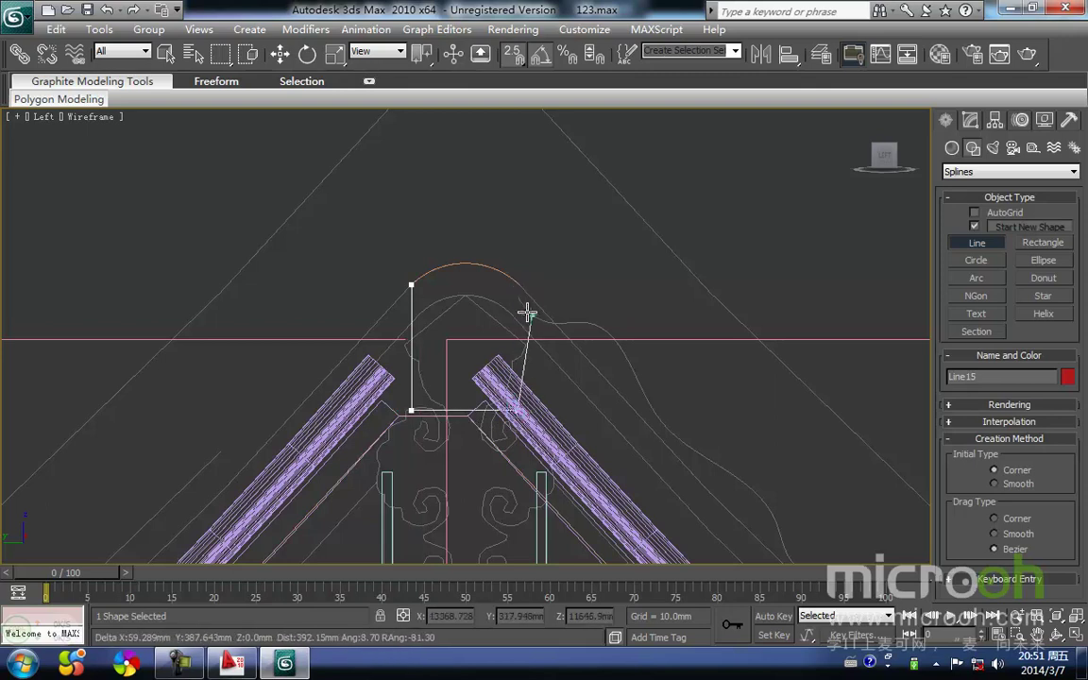
left_click(533, 295)
right_click(550, 307)
right_click(568, 323)
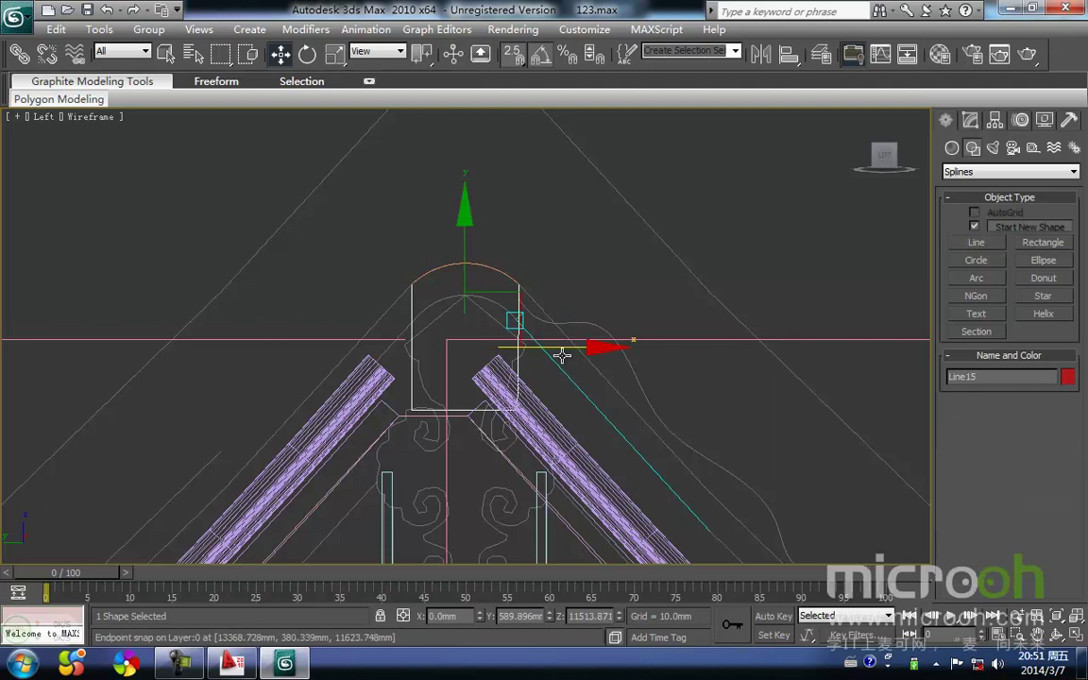
Select the arc and the three-sided line together and isolate them
middle_click_drag(534, 307, 549, 343)
left_click(568, 337)
left_click_drag(569, 333, 472, 273)
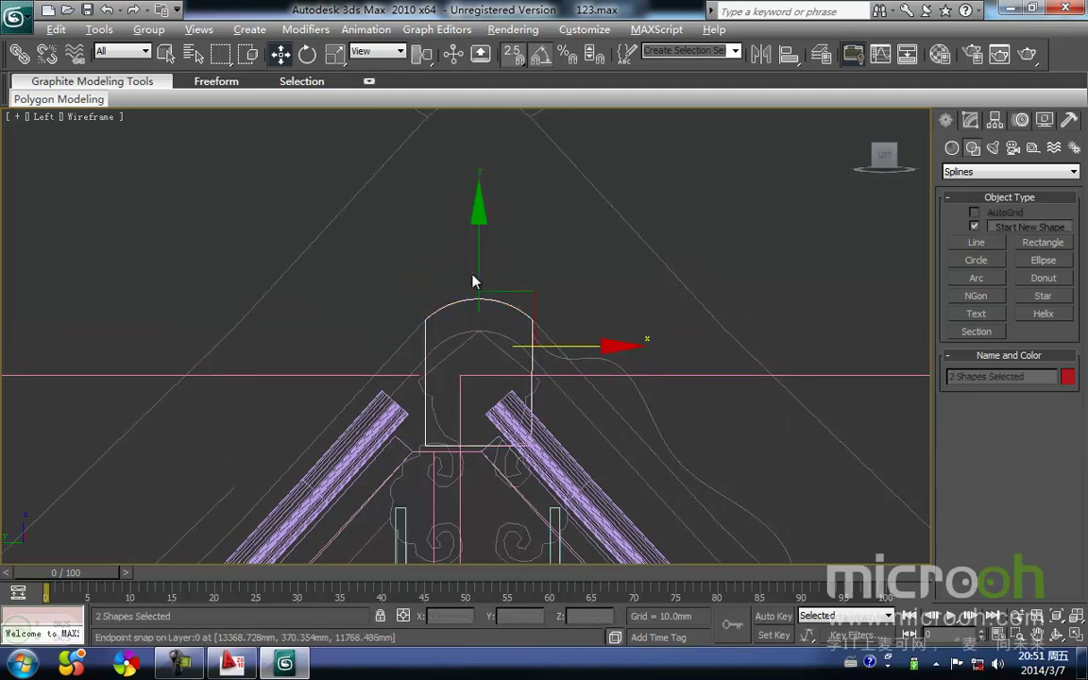
key("alt+q")
middle_click_drag(537, 360, 521, 339)
Snap the line's lower right vertex horizontally under the arc's right end so that side is vertical
left_click(618, 446)
left_click(568, 416)
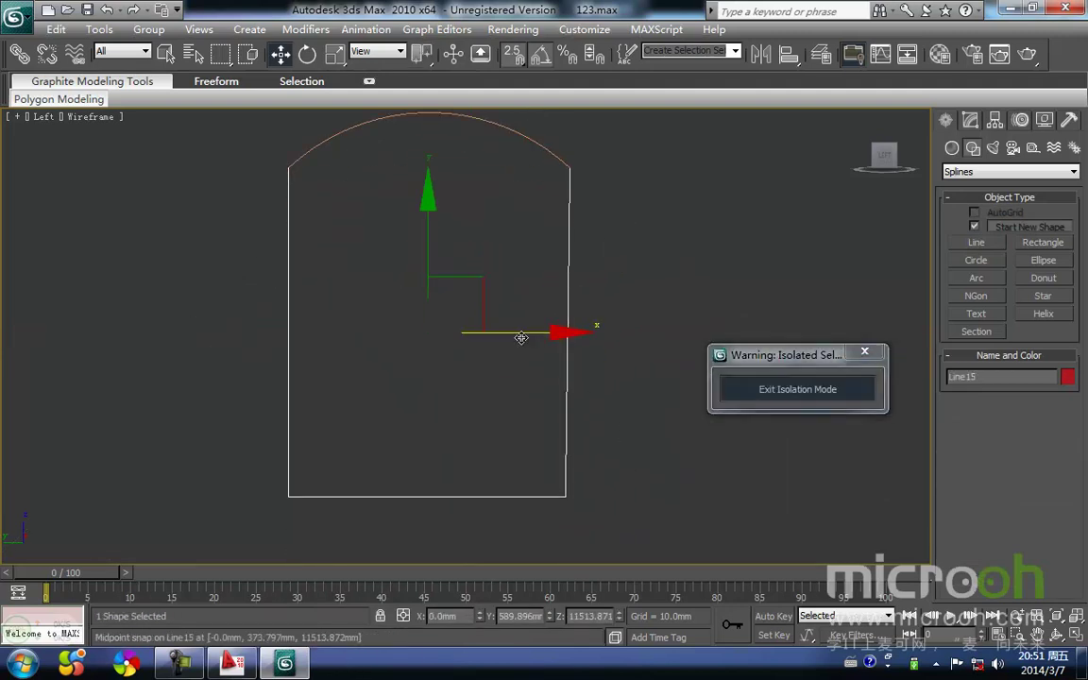
key("1")
middle_click_drag(555, 410, 546, 374)
left_click_drag(529, 404, 530, 406)
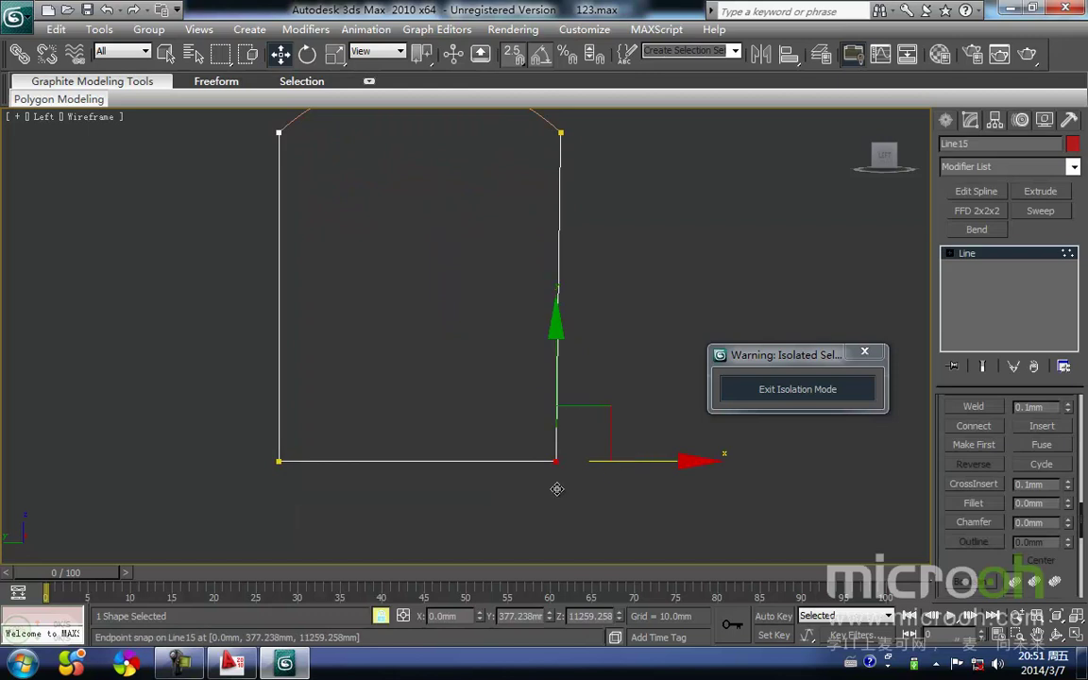
scroll(557, 489, "down", 2)
middle_click_drag(554, 483, 551, 517)
left_click_drag(535, 479, 534, 237)
key("space")
left_click(559, 340)
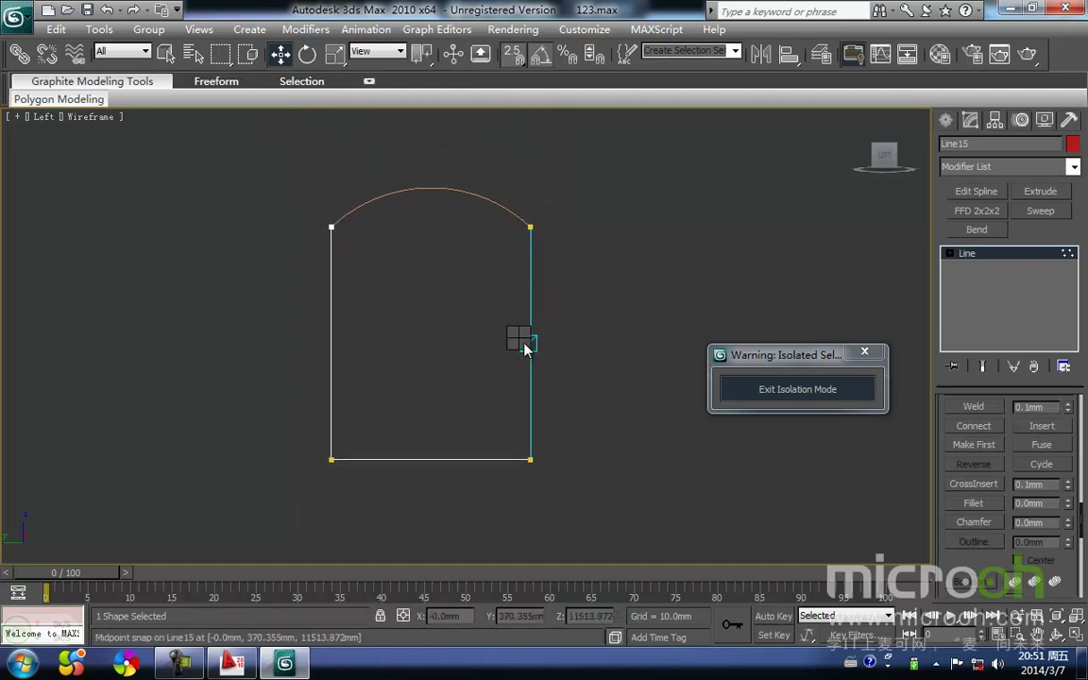
Attach the arc to the three-sided line to make a single shape
left_click(481, 371)
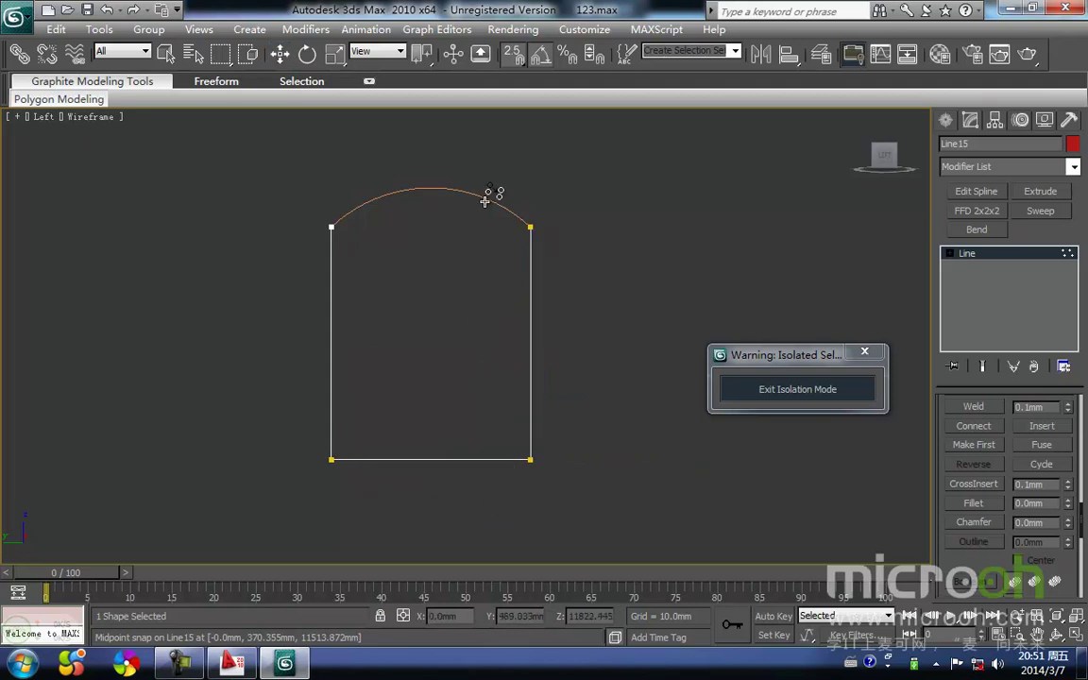
right_click(441, 253)
middle_click_drag(441, 253, 434, 322)
key("1")
scroll(422, 335, "down", 1)
scroll(436, 331, "down", 1)
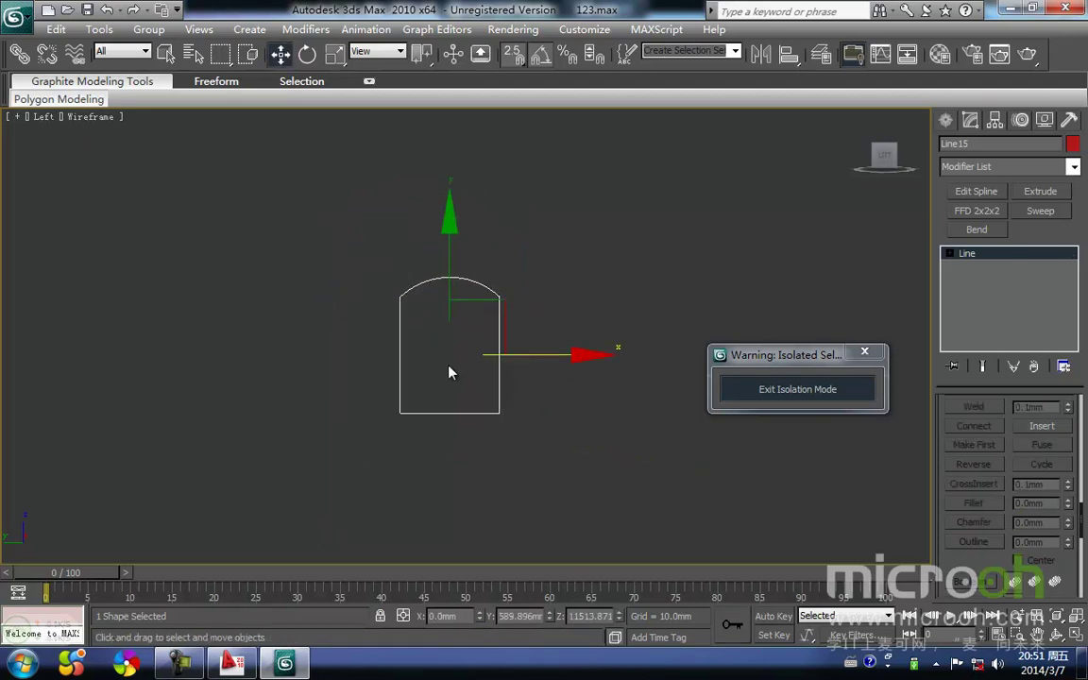
Weld the shape's vertices where the arc meets the straight sides
key("1")
right_click(468, 342)
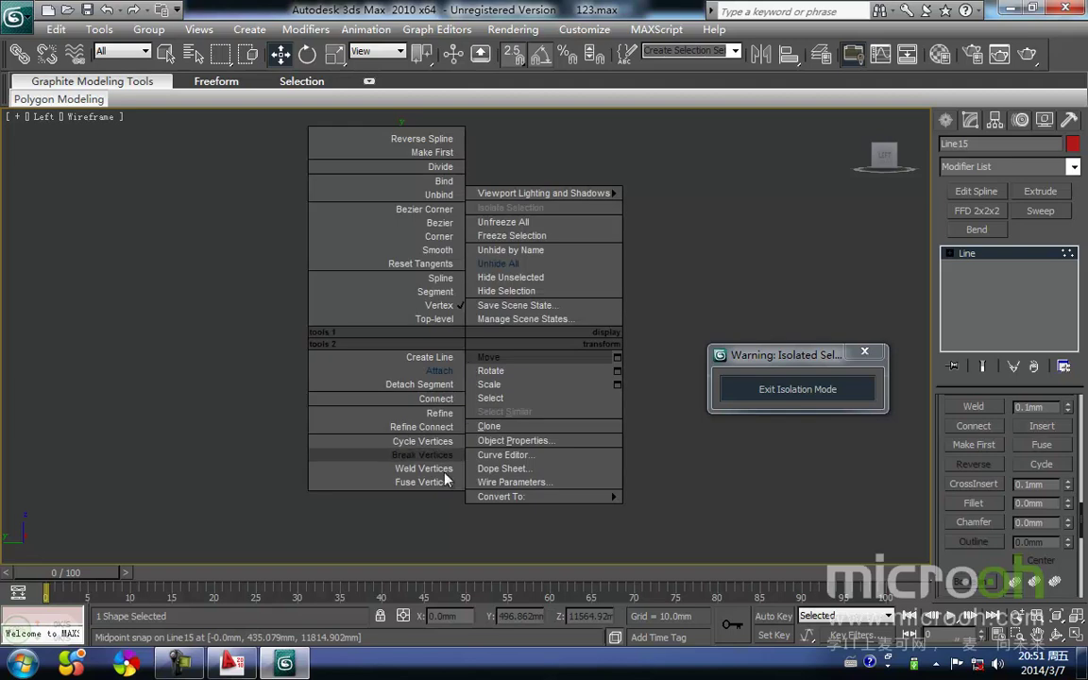
left_click(446, 469)
key("1")
left_click(493, 443)
left_click_drag(523, 440, 441, 325)
middle_click_drag(462, 356, 447, 365)
Exit isolation and move the arched profile horizontally until its left side meets the upper end of the left roof slope
left_click(778, 388)
middle_click_drag(539, 383, 627, 336)
key("space")
left_click_drag(623, 300, 573, 326)
scroll(465, 326, "up", 1)
middle_click_drag(457, 321, 482, 299)
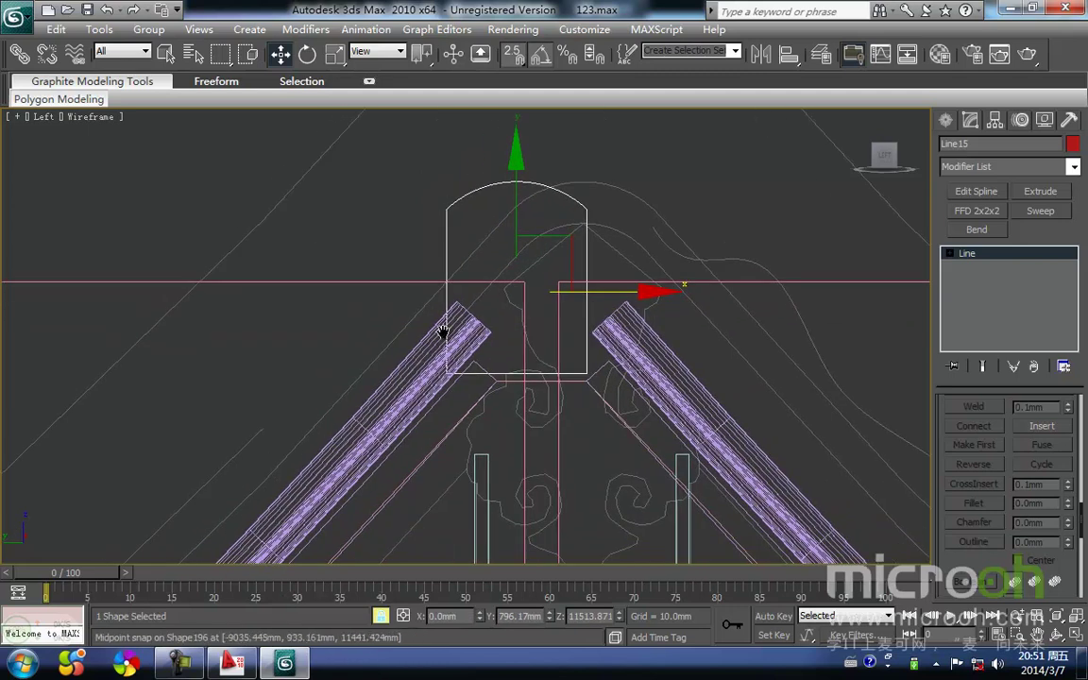
left_click_drag(449, 373, 457, 302)
key("space")
Apply FFD 2x2x2 to the arched profile and move its right control points to the upper end of the right roof slope
left_click(612, 237)
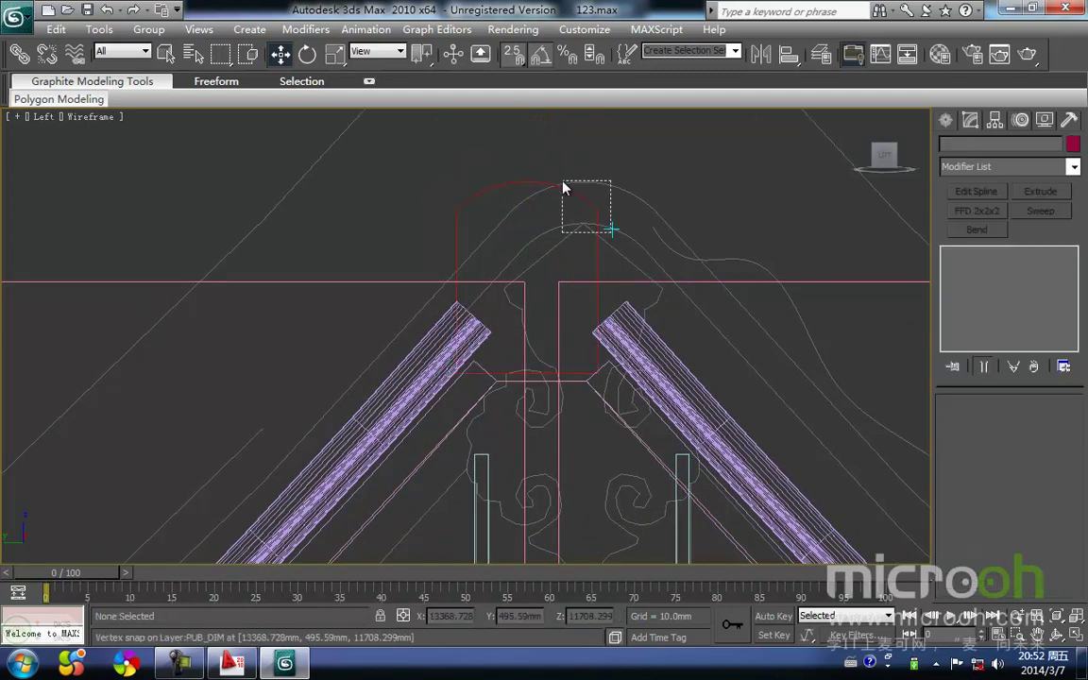
left_click(599, 236)
left_click(994, 212)
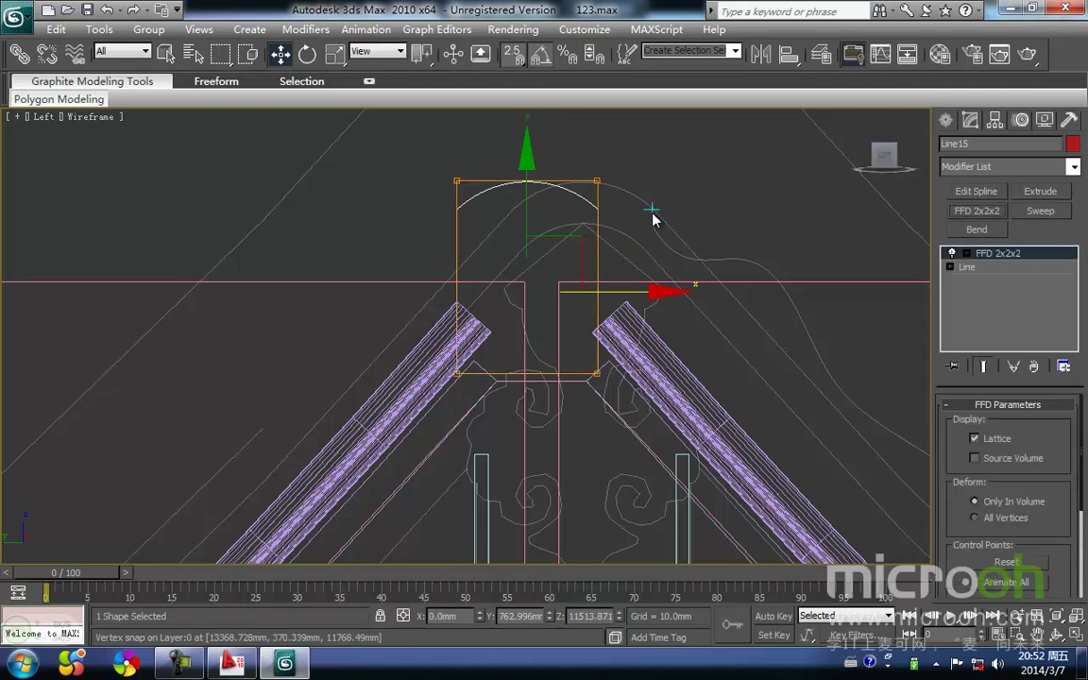
middle_click_drag(654, 214, 591, 243)
left_click_drag(577, 505, 578, 507)
key("space")
left_click_drag(604, 312, 622, 310)
left_click_drag(645, 320, 628, 324)
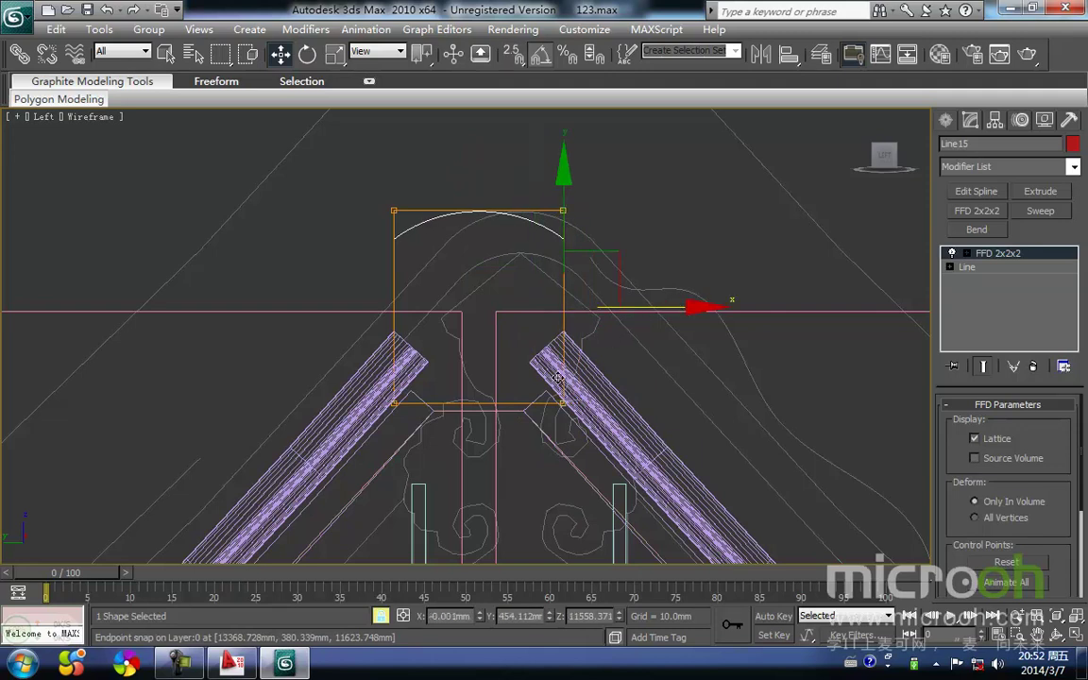
middle_click_drag(558, 379, 555, 361)
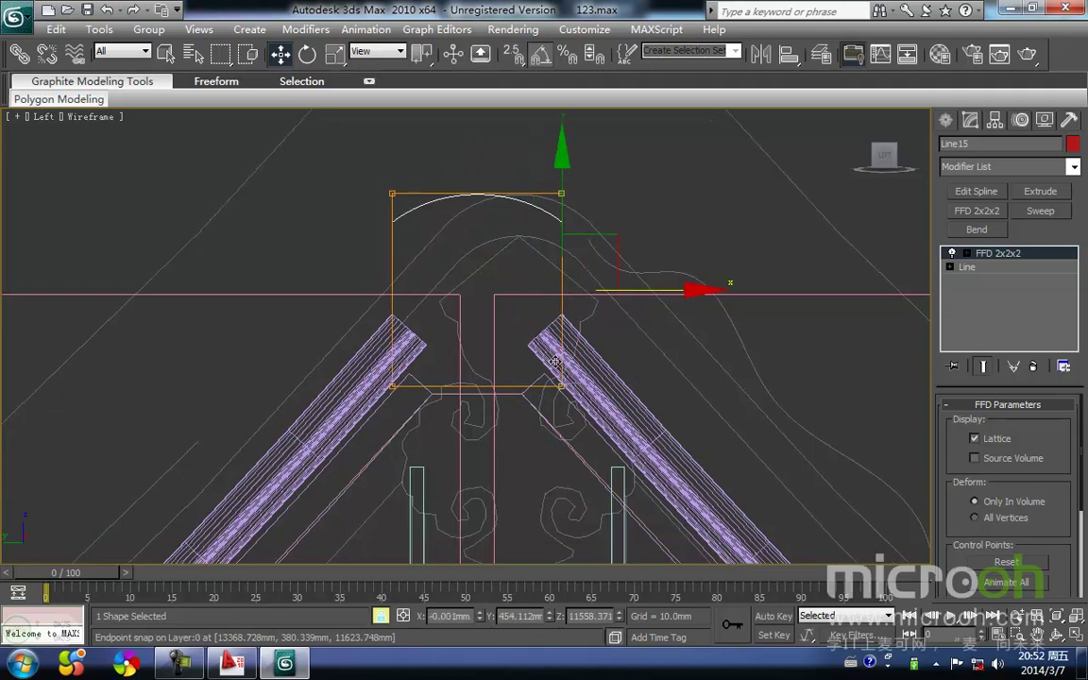
Extrude the arched ridge profile 240 mm and frame it in the front view
left_click(1030, 193)
middle_click_drag(626, 272, 646, 263)
key("f")
key("z")
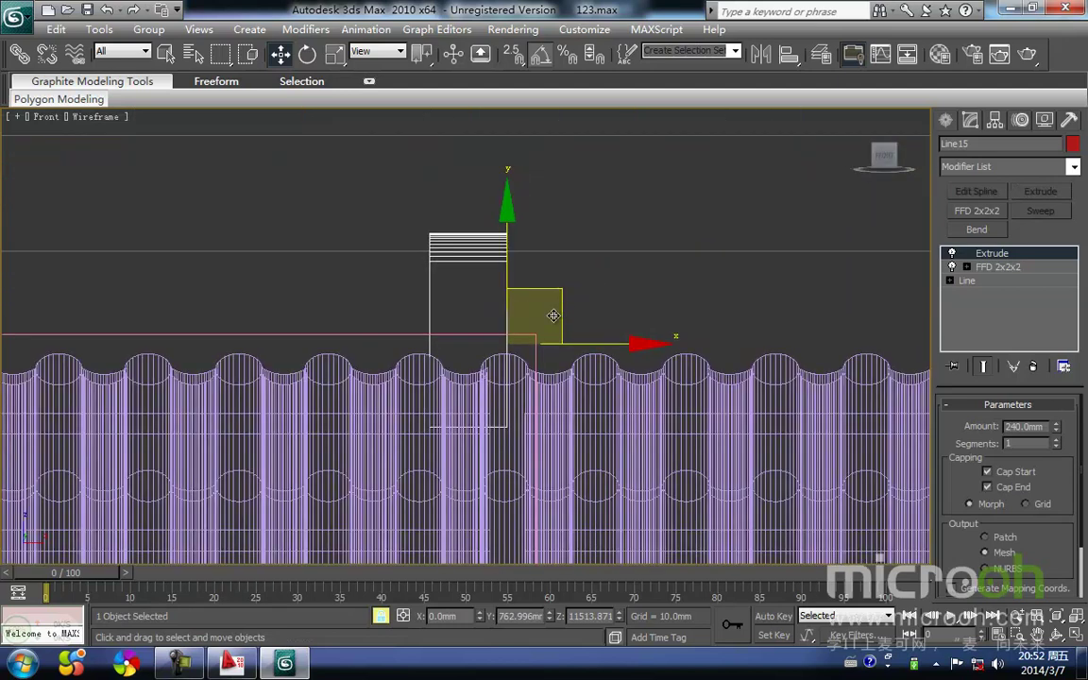
Move the extruded ridge piece horizontally to the left end of the roof in the front view
scroll(558, 311, "down", 6)
left_click(629, 336)
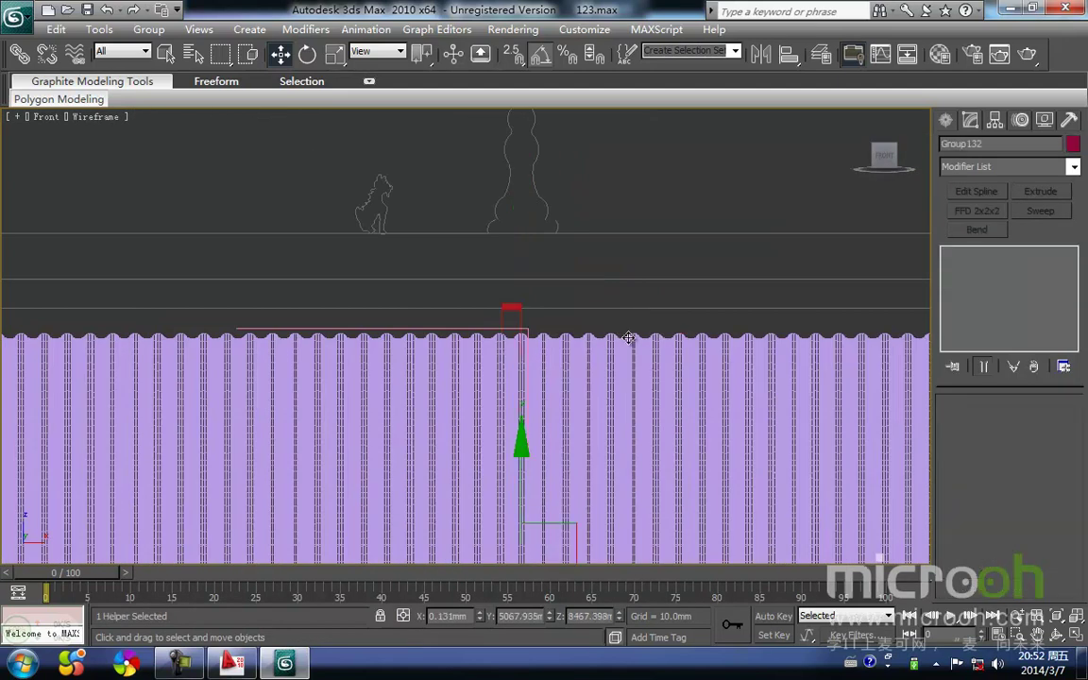
left_click(512, 307)
scroll(535, 330, "down", 5)
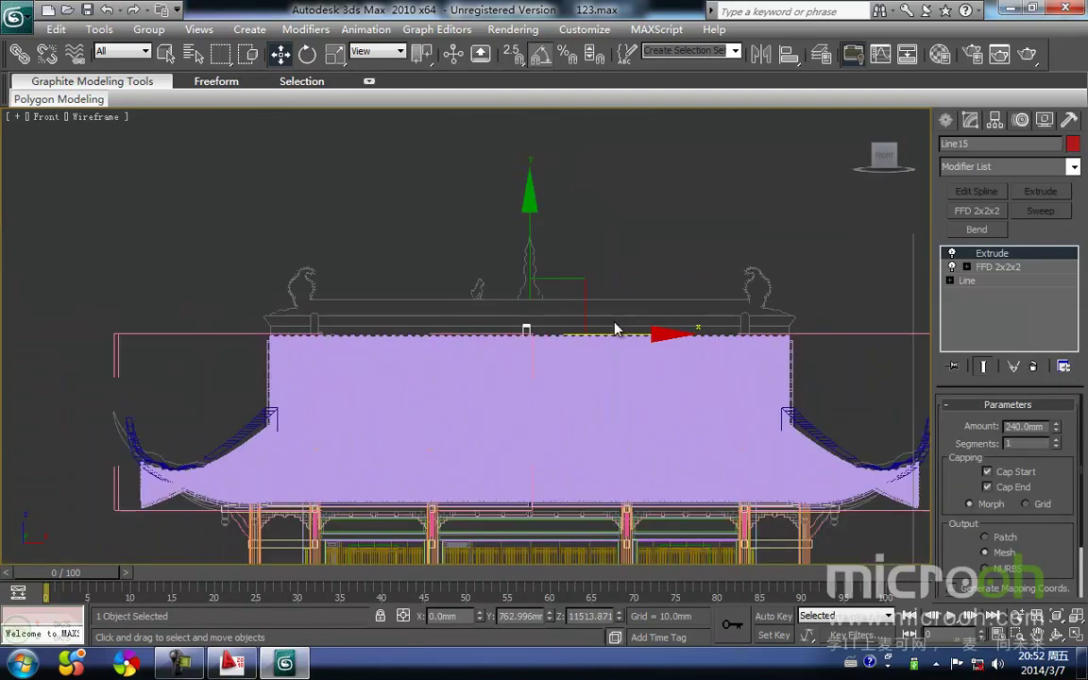
scroll(510, 333, "up", 10)
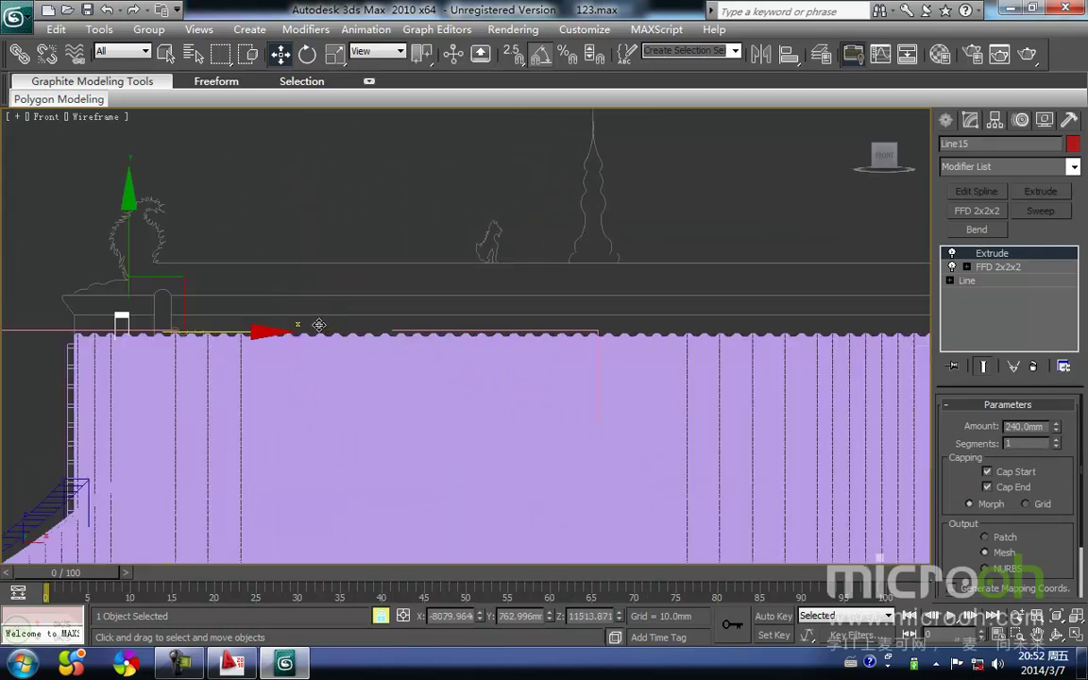
left_click_drag(539, 319, 383, 342)
key("space")
left_click(482, 344)
key("ctrl+z")
Add an Edit Mesh modifier to the ridge piece and enter vertex editing
left_click(1074, 168)
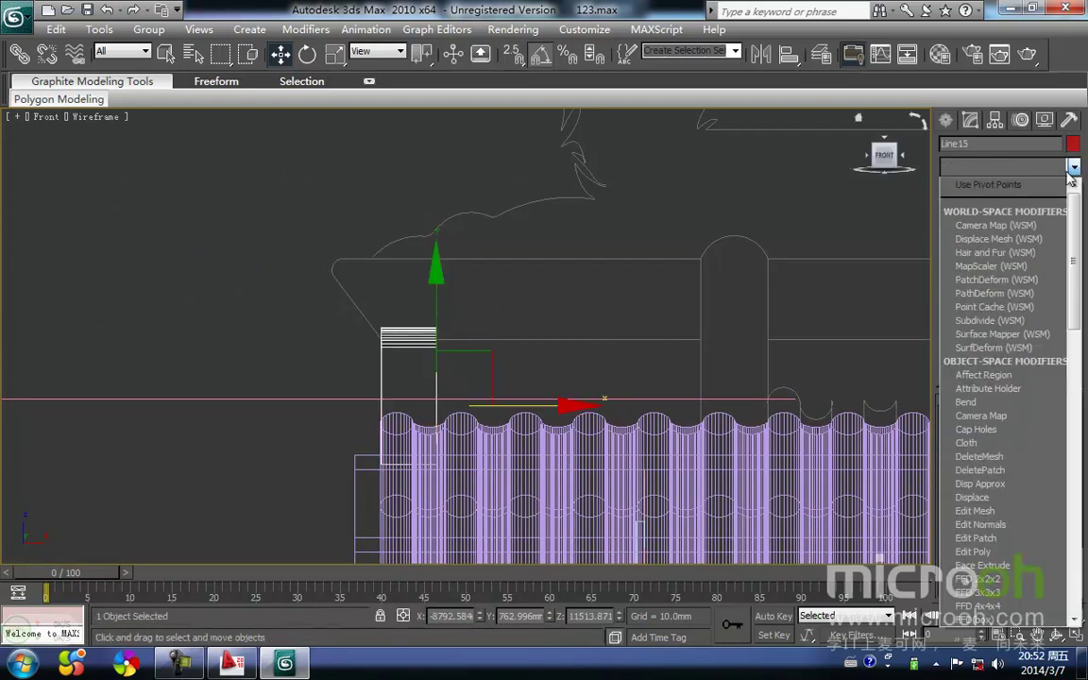
key("f")
key("f")
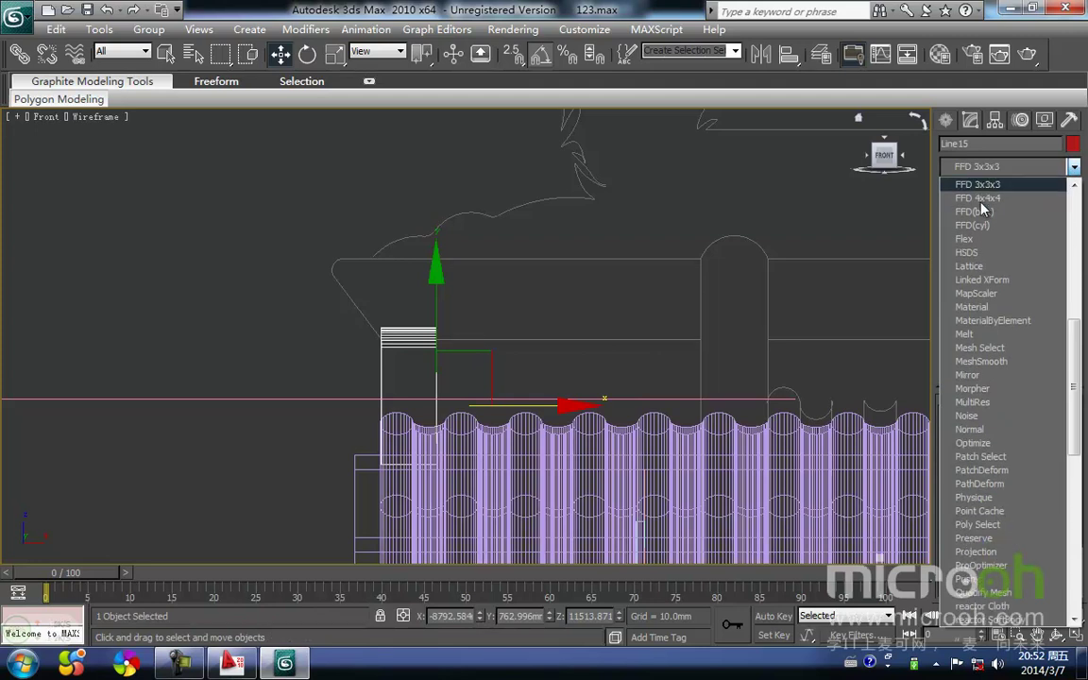
key("e")
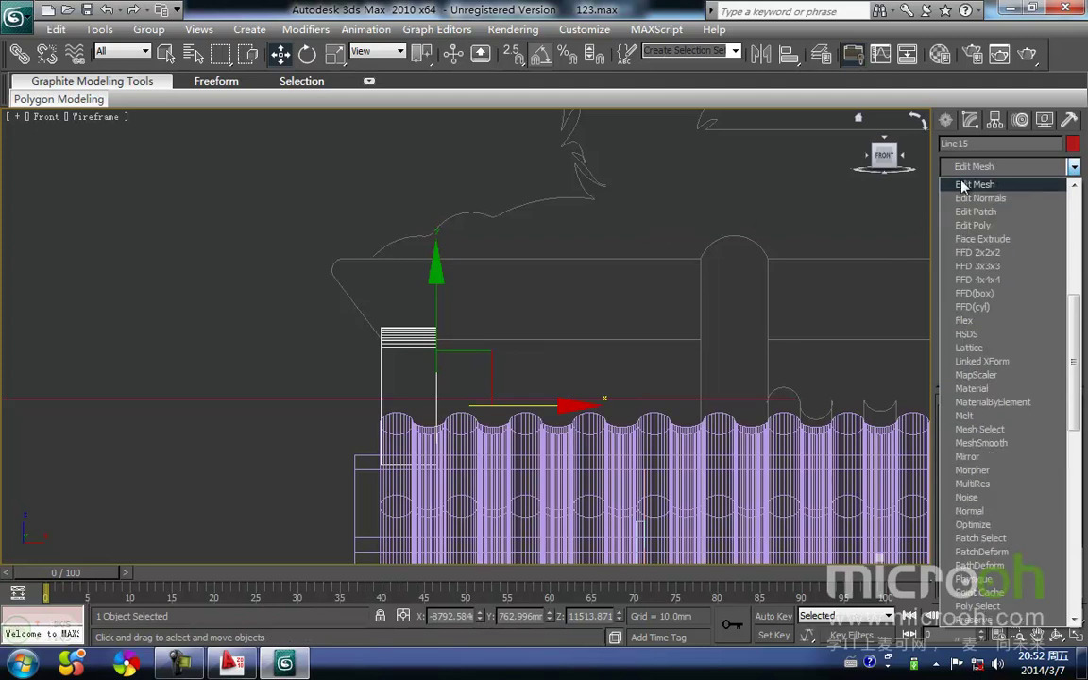
left_click(961, 186)
left_click(966, 429)
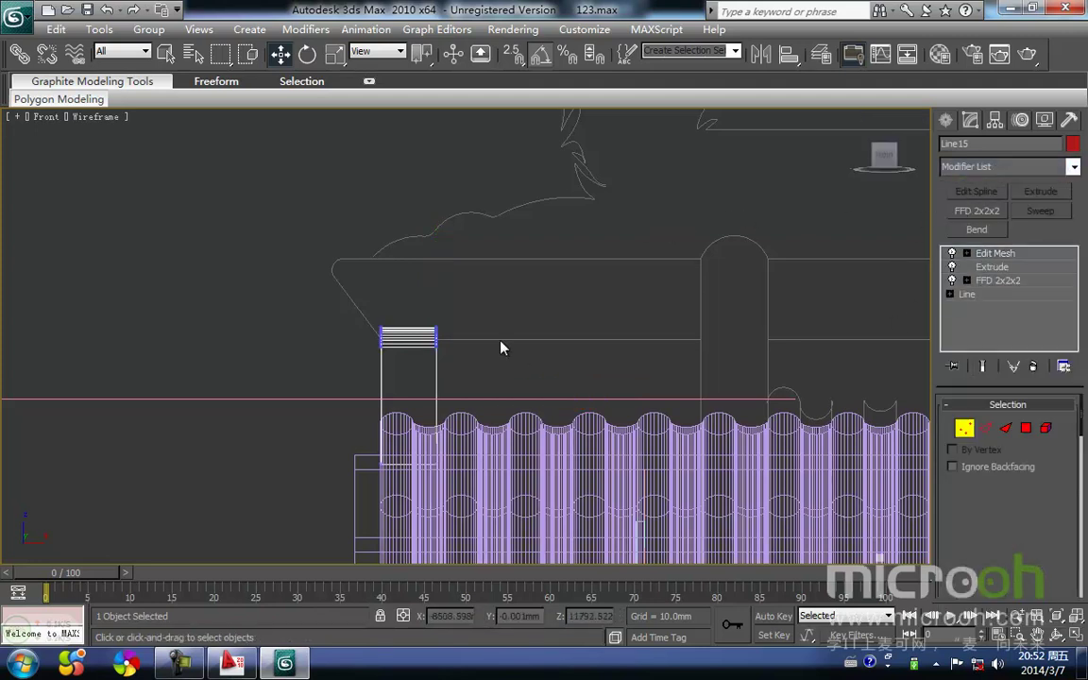
Select the ridge piece's right-end vertices and stretch them horizontally along the roof towards its right end
middle_click_drag(429, 329, 383, 258)
left_click_drag(428, 347, 463, 395)
scroll(490, 381, "down", 3)
middle_click_drag(500, 357, 359, 291)
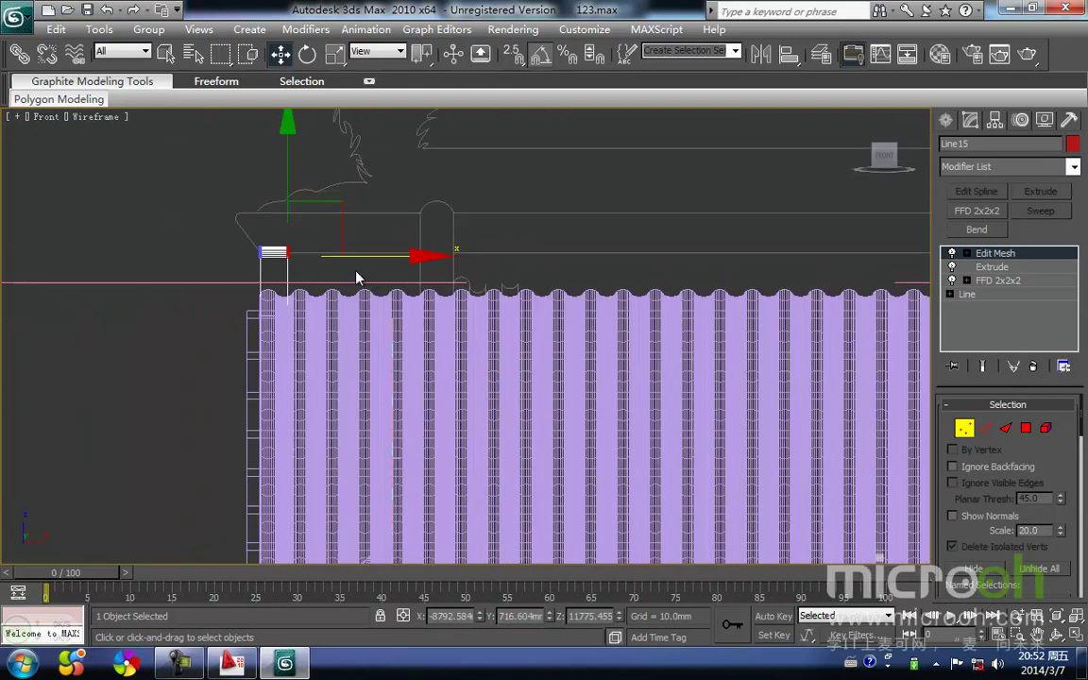
left_click_drag(374, 253, 917, 271)
middle_click_drag(680, 313, 394, 331)
scroll(406, 329, "down", 4)
middle_click_drag(546, 297, 433, 316)
left_click_drag(485, 328, 703, 327)
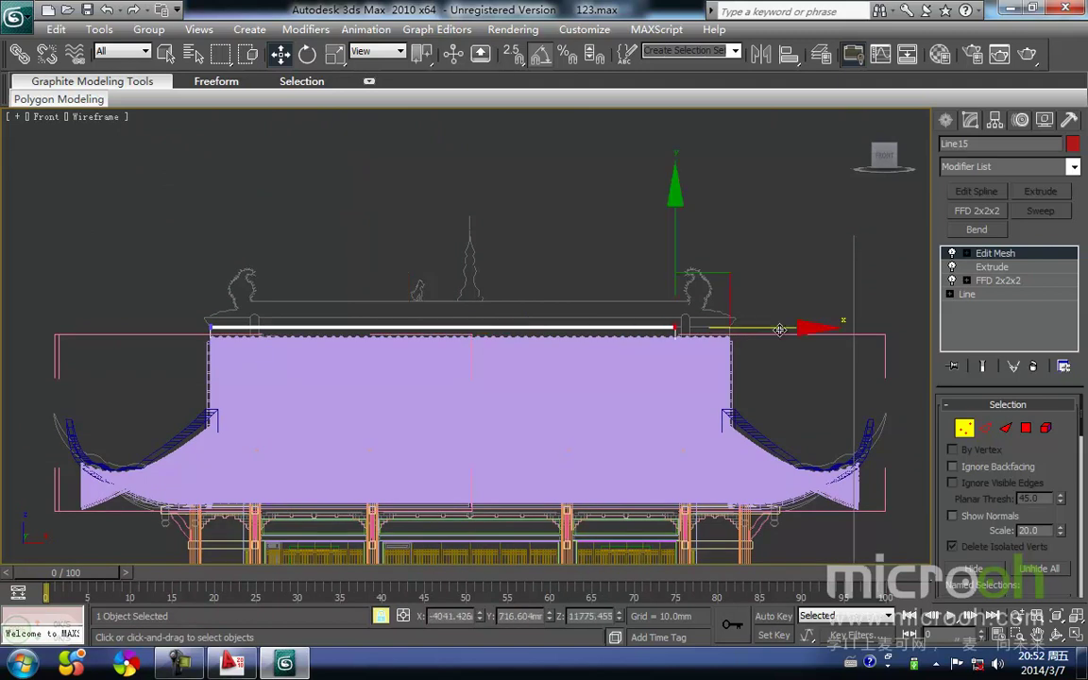
scroll(779, 329, "up", 4)
middle_click_drag(820, 335, 388, 357)
middle_click_drag(639, 390, 499, 380)
left_click_drag(482, 369, 611, 350)
Turn on snapping and align the stretched end vertices horizontally with the drawing's ridge corner at the right roof end
scroll(704, 301, "up", 5)
middle_click_drag(701, 302, 349, 338)
key("s")
left_click_drag(535, 352, 590, 341)
middle_click_drag(554, 368, 600, 354)
scroll(472, 340, "down", 3)
scroll(323, 326, "down", 7)
Examine the ridge's left end up close against the moulding and end ornament in the elevation drawing
middle_click_drag(90, 305, 685, 342)
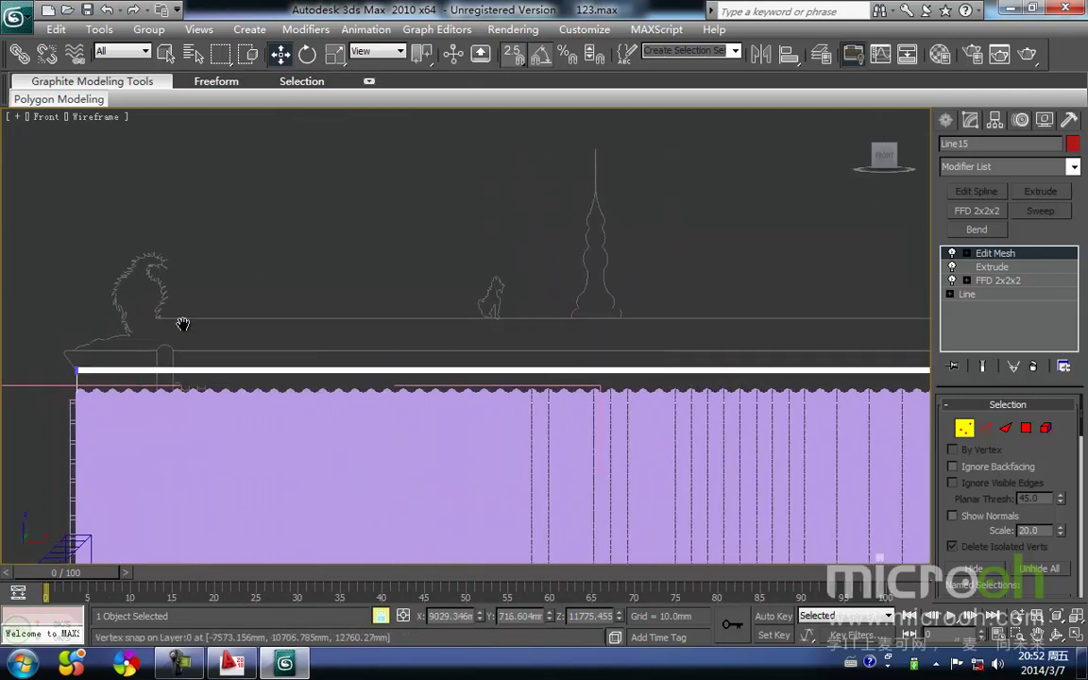
middle_click_drag(147, 344, 383, 316)
scroll(301, 369, "up", 5)
middle_click_drag(151, 318, 479, 319)
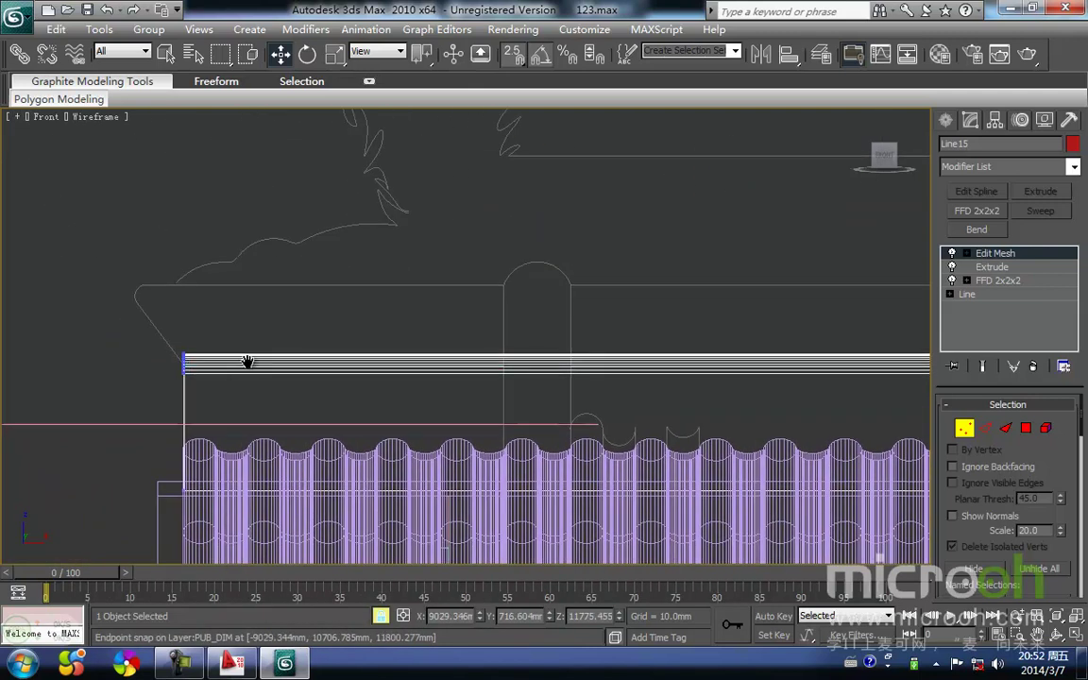
middle_click_drag(231, 366, 280, 349)
scroll(255, 352, "up", 4)
middle_click_drag(176, 334, 478, 389)
scroll(473, 387, "down", 2)
middle_click_drag(375, 379, 344, 417)
scroll(343, 415, "down", 2)
middle_click_drag(412, 364, 315, 366)
scroll(316, 365, "down", 2)
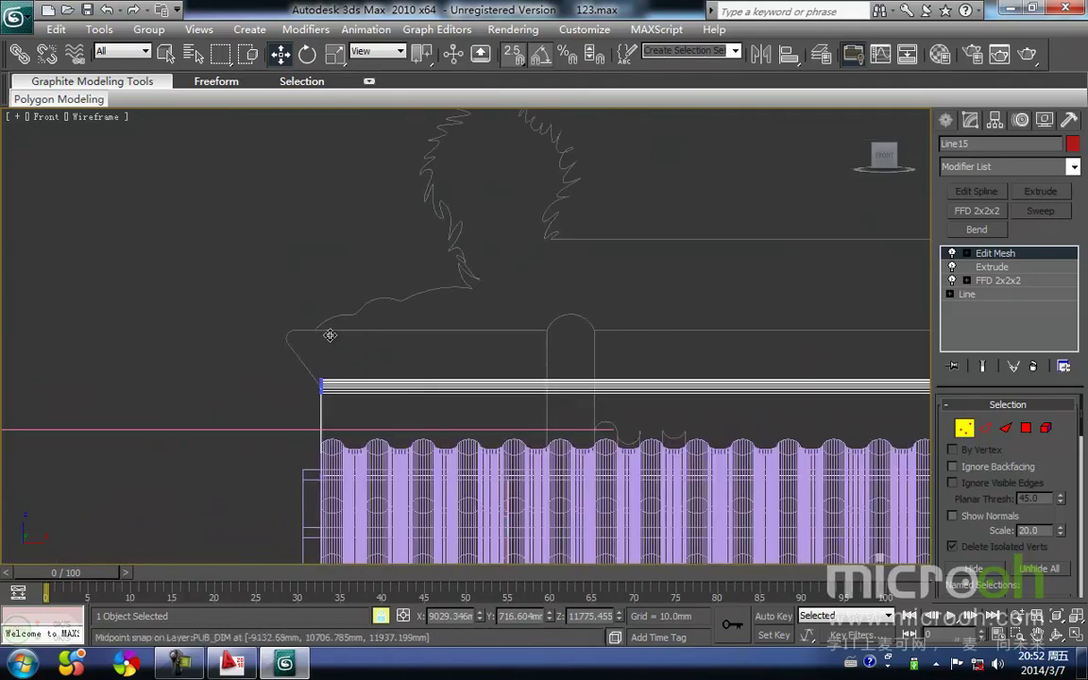
Examine the ridge's arched cross-section against the drawing in the left view, and return to its right end in the front view
key("l")
key("z")
middle_click_drag(365, 356, 335, 396)
scroll(458, 368, "down", 4)
scroll(458, 335, "up", 2)
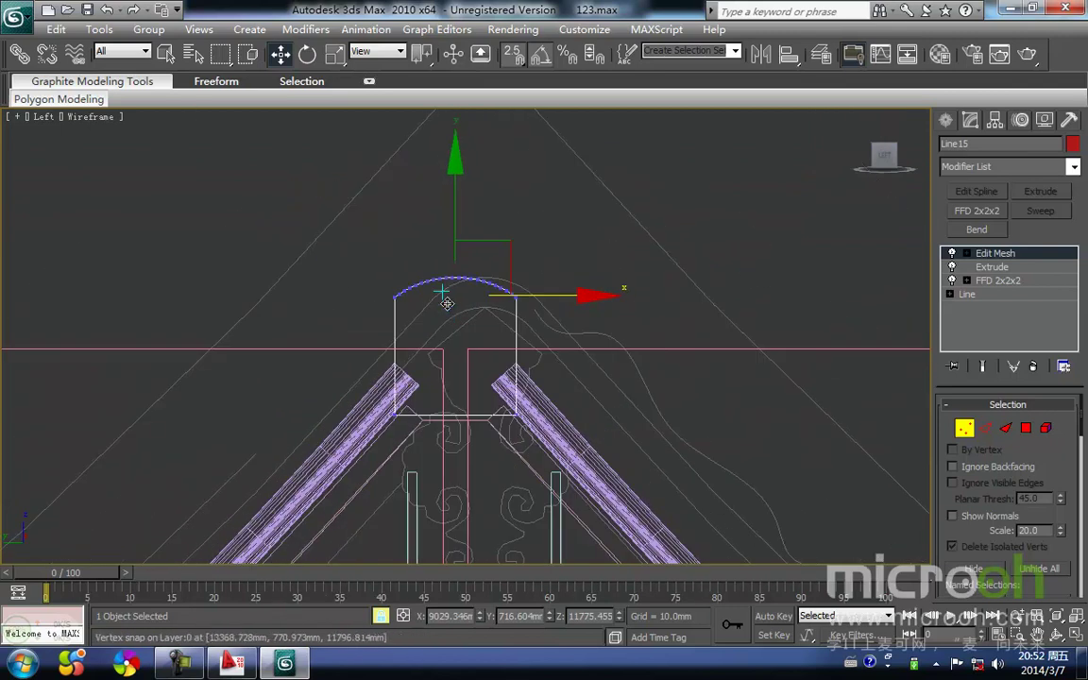
middle_click_drag(446, 319, 442, 381)
scroll(412, 289, "up", 2)
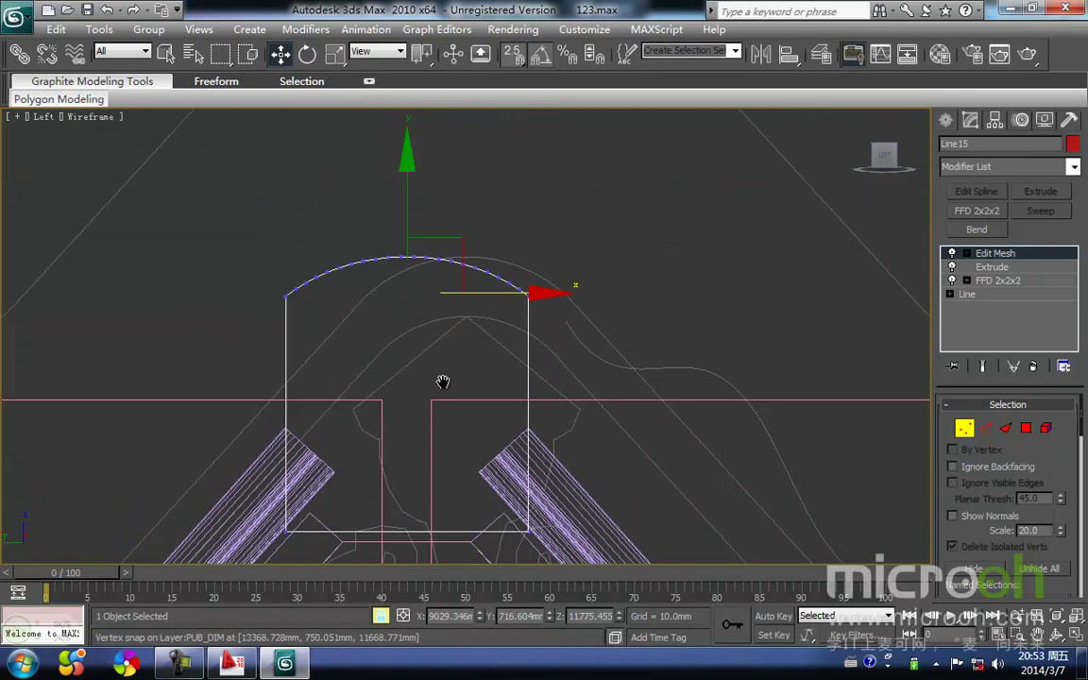
middle_click_drag(600, 281, 632, 315)
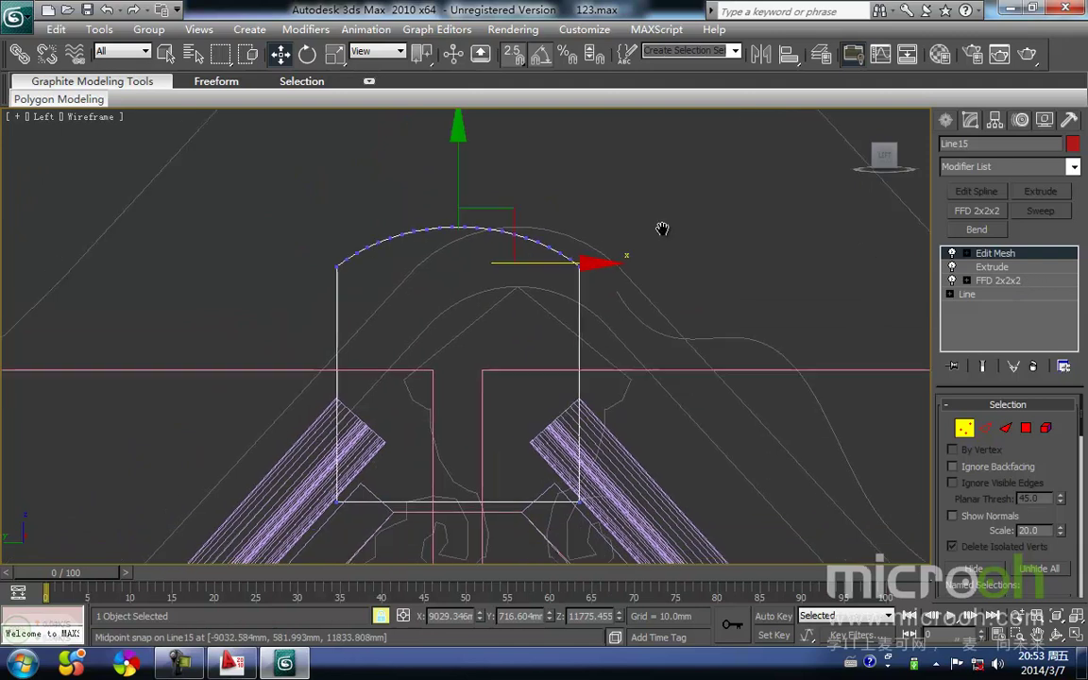
scroll(627, 318, "down", 3)
key("f")
key("z")
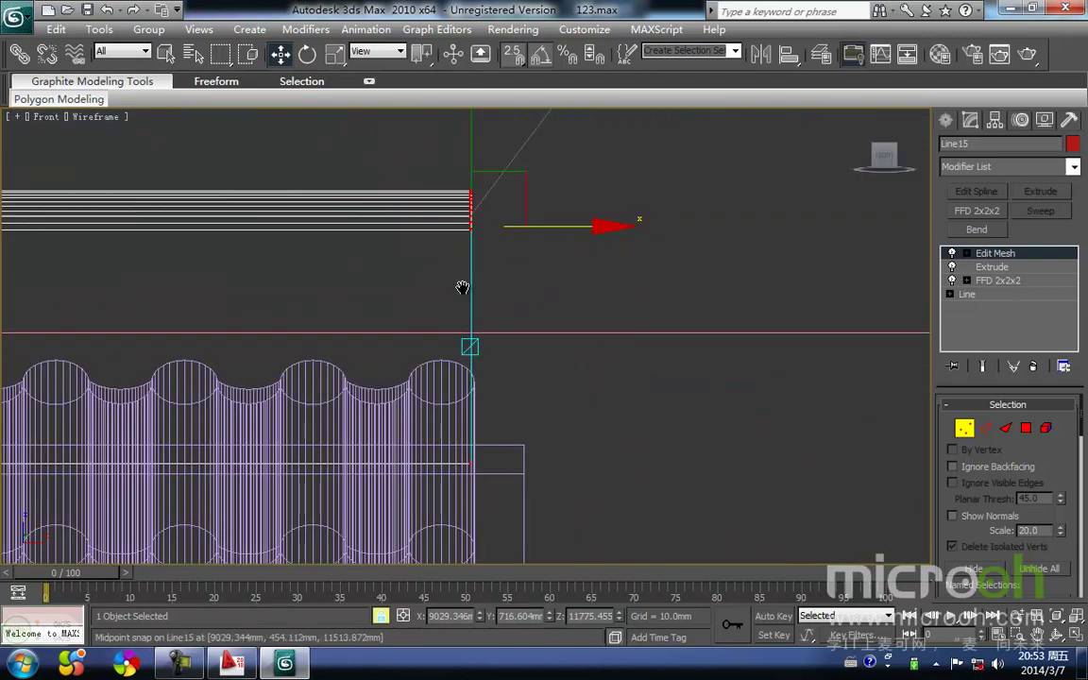
Finish vertex editing on the stretched ridge piece and deselect it at the roof's left end
middle_click_drag(459, 286, 694, 346)
scroll(684, 348, "down", 5)
scroll(329, 261, "down", 1)
middle_click_drag(98, 292, 894, 303)
middle_click_drag(276, 262, 440, 249)
scroll(437, 255, "up", 4)
middle_click_drag(227, 265, 524, 296)
scroll(417, 310, "up", 3)
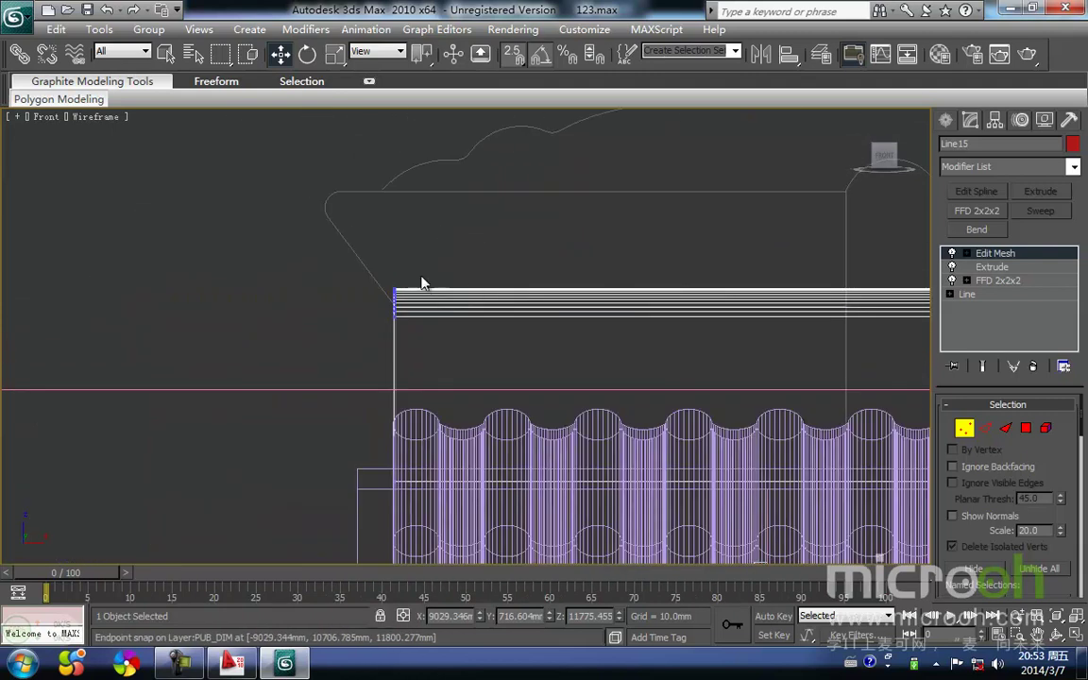
left_click(964, 428)
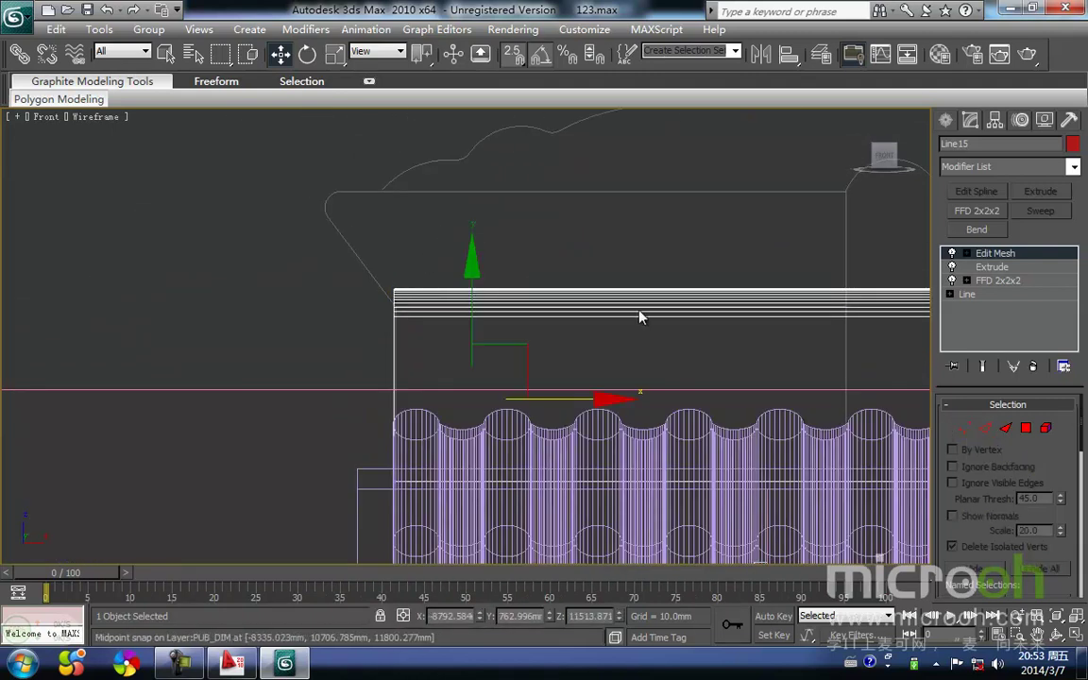
left_click(521, 260)
Trace the rounded corner at the ridge drawing's left tip with a snapped arc of about 50 mm radius
middle_click_drag(442, 265, 490, 332)
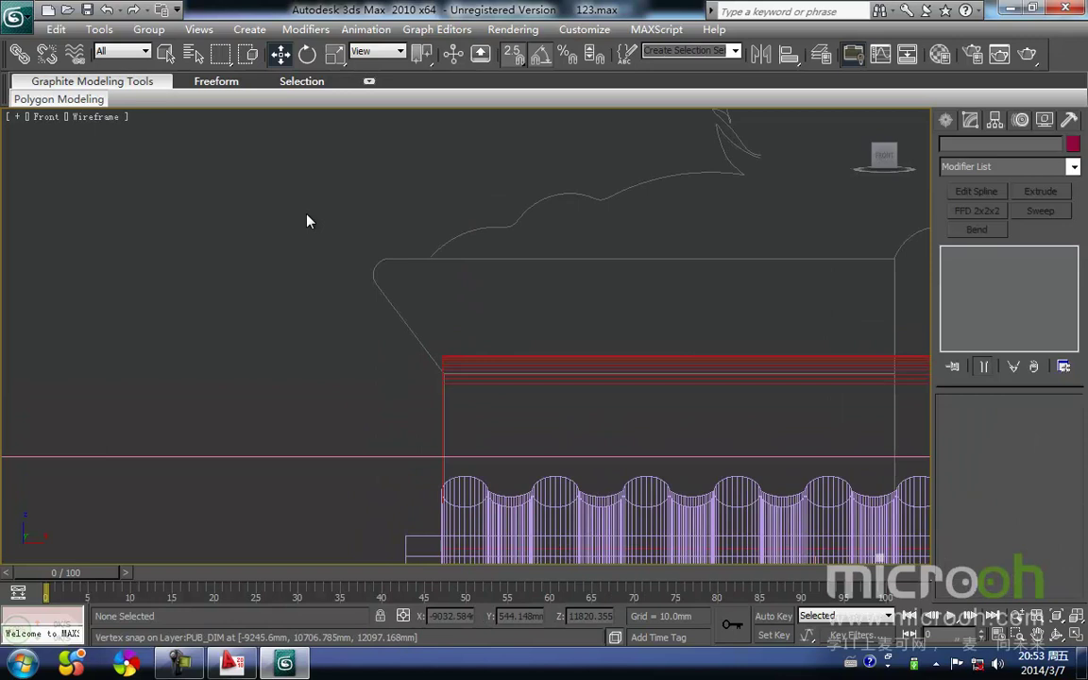
right_click(472, 302, "ctrl")
left_click(500, 196)
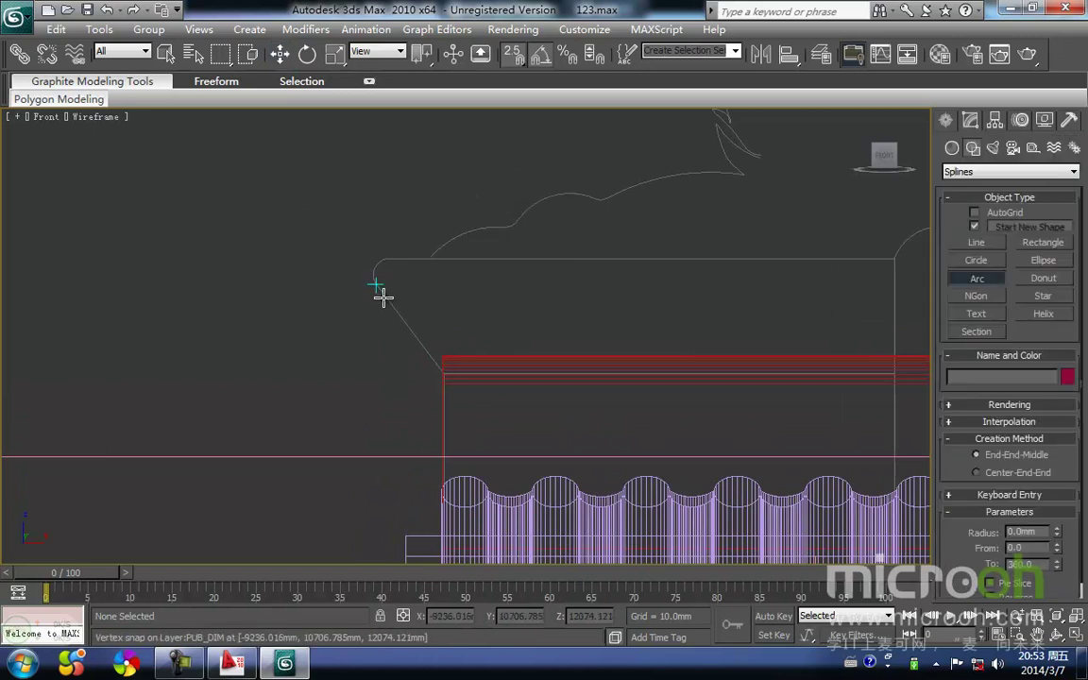
left_click_drag(400, 263, 392, 261)
left_click(363, 265)
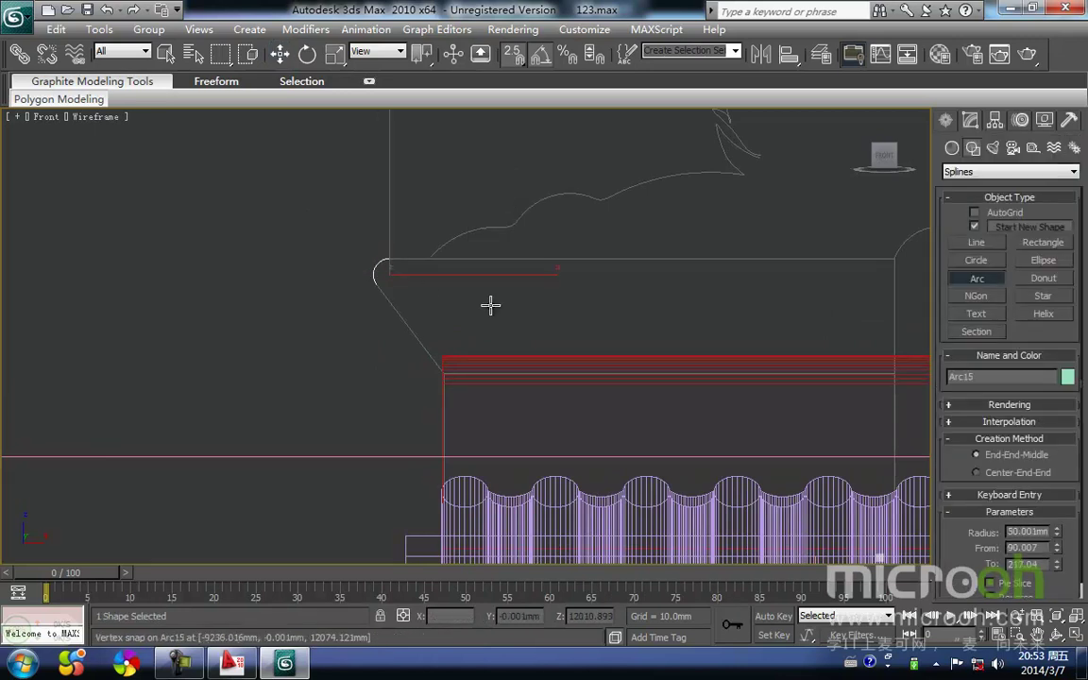
Trace the matching rounded corner at the ridge drawing's right tip with a second snapped arc
scroll(489, 304, "down", 1)
middle_click_drag(485, 300, 335, 264)
scroll(621, 277, "down", 3)
middle_click_drag(621, 278, 434, 281)
middle_click_drag(622, 338, 294, 301)
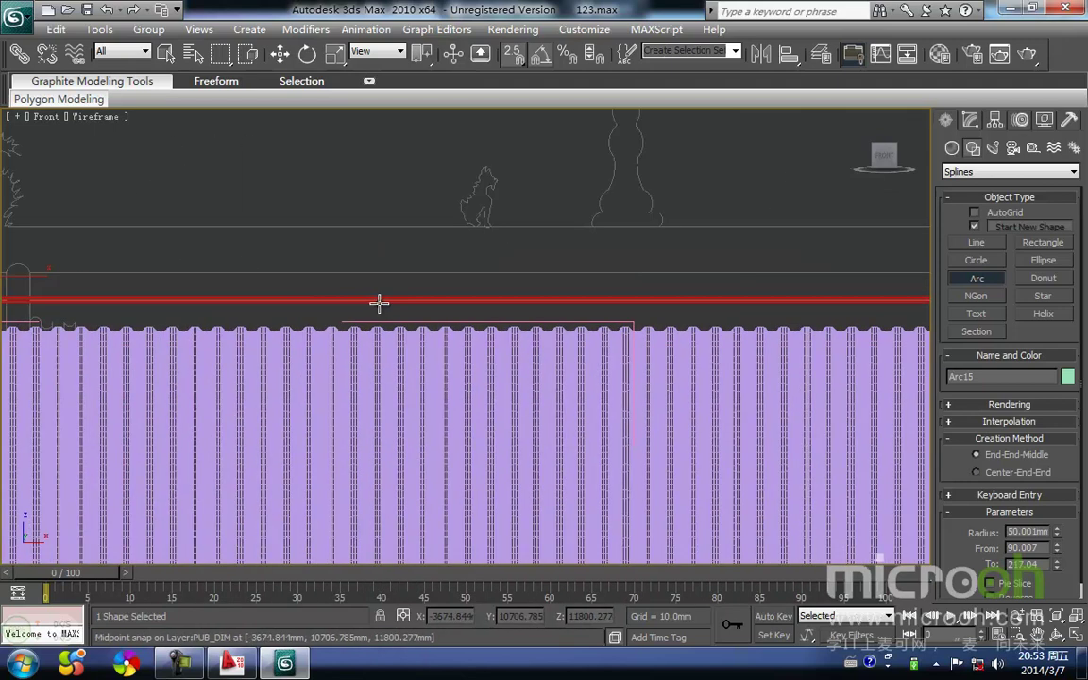
scroll(294, 301, "down", 3)
middle_click_drag(755, 315, 216, 276)
scroll(517, 273, "up", 4)
scroll(517, 273, "up", 4)
middle_click_drag(460, 372, 385, 556)
mouse_move(573, 223)
middle_mouse_down()
mouse_move(498, 284)
mouse_move(461, 354)
middle_mouse_up()
scroll(498, 284, "up", 2)
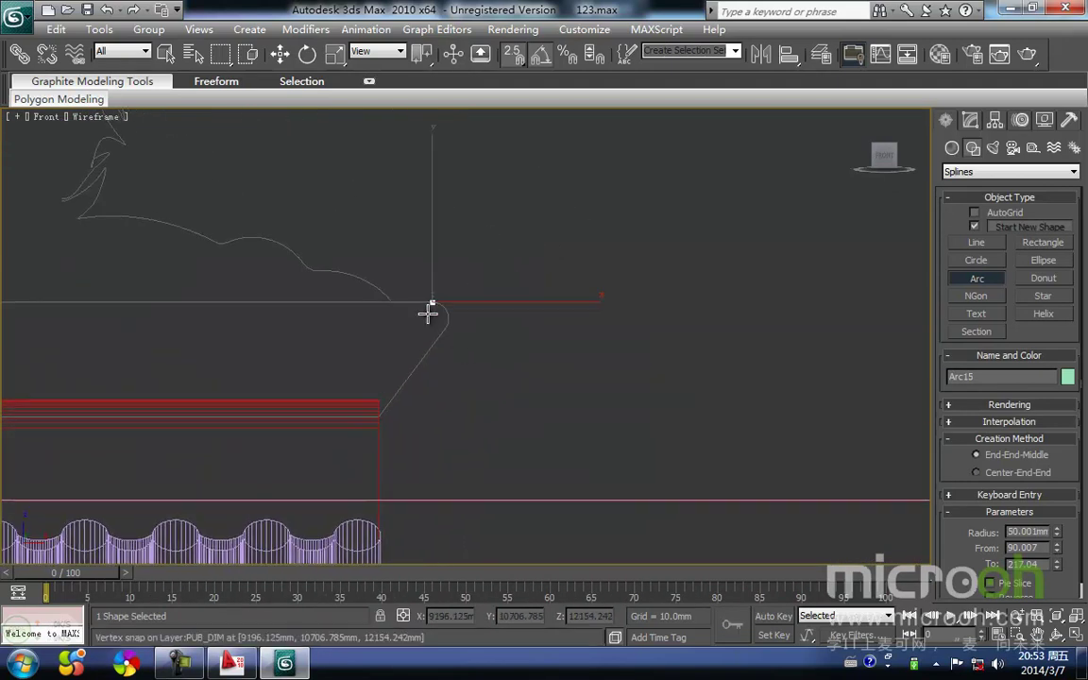
left_click_drag(438, 333, 445, 329)
left_click(445, 308)
right_click(508, 348)
middle_click_drag(509, 350, 540, 328)
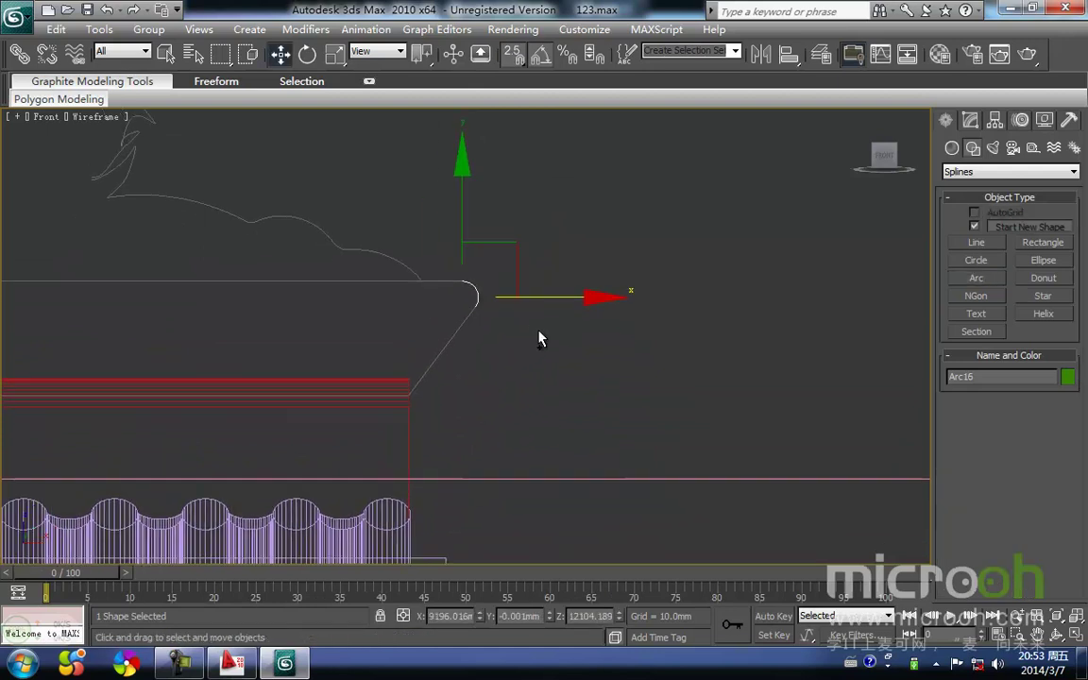
Start a line at the right arc's lower end and trace the slanted edge down to the ridge's right corner
right_click(522, 358, "ctrl")
left_click(552, 293)
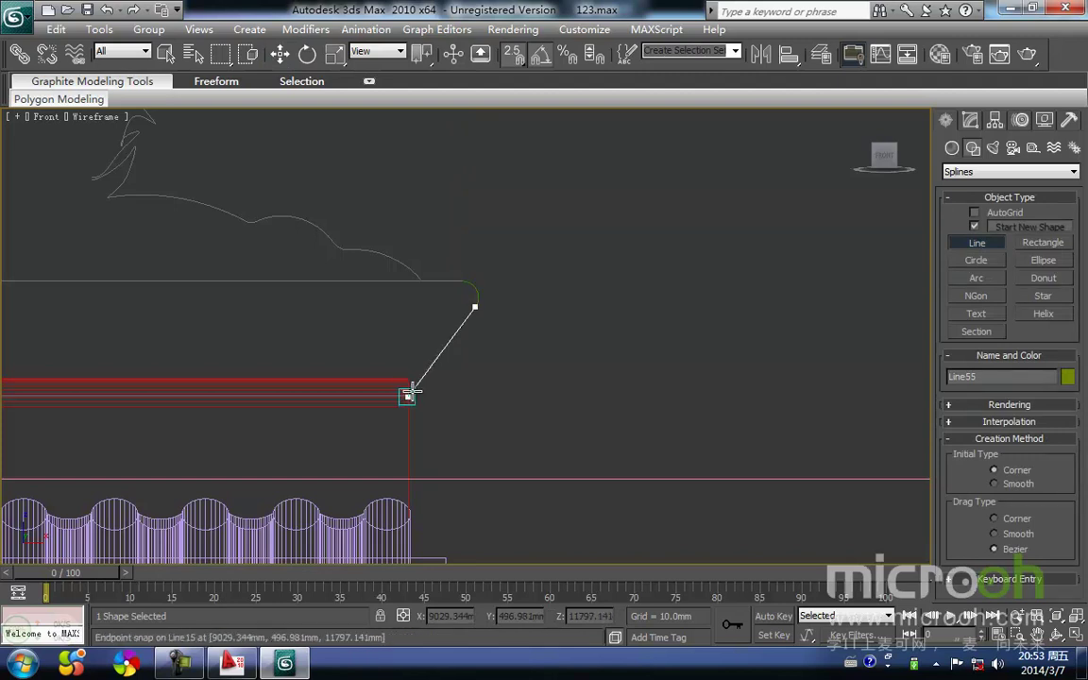
scroll(409, 394, "up", 4)
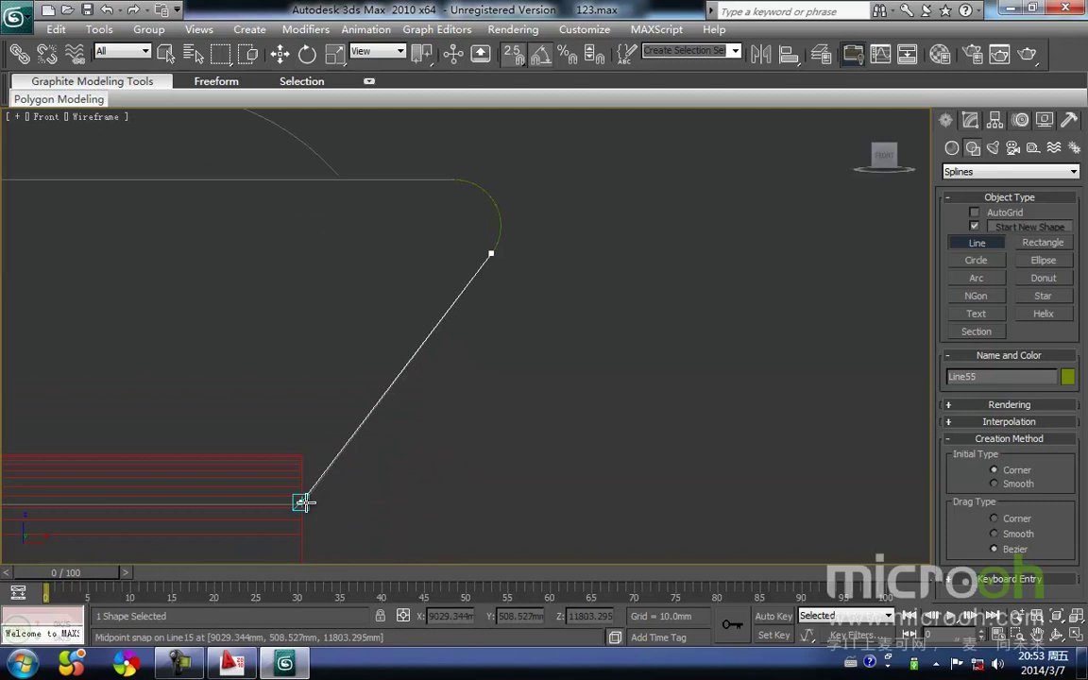
key("BackSpace")
scroll(299, 503, "up", 5)
scroll(263, 515, "down", 5)
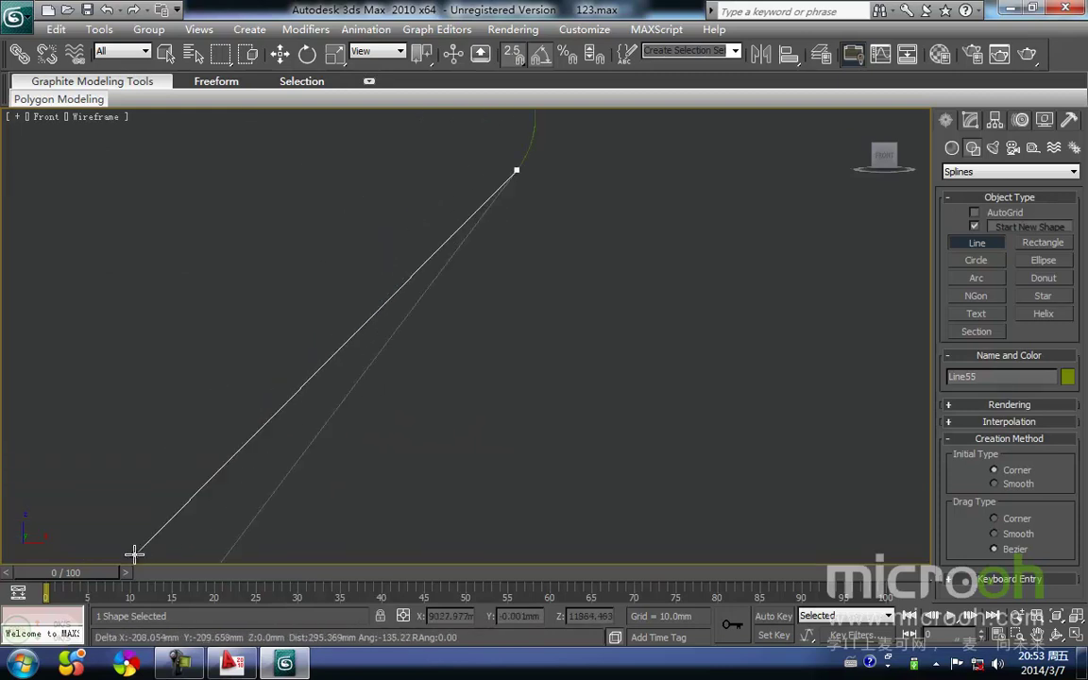
scroll(282, 525, "up", 2)
scroll(225, 569, "down", 4)
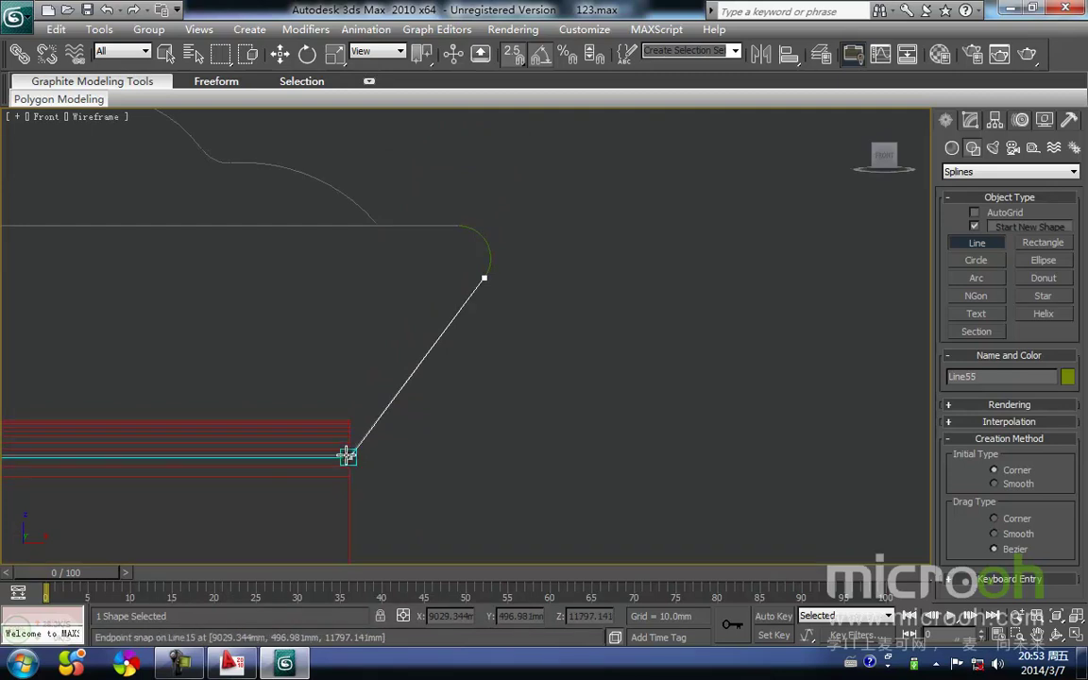
scroll(5, 284, "down", 4)
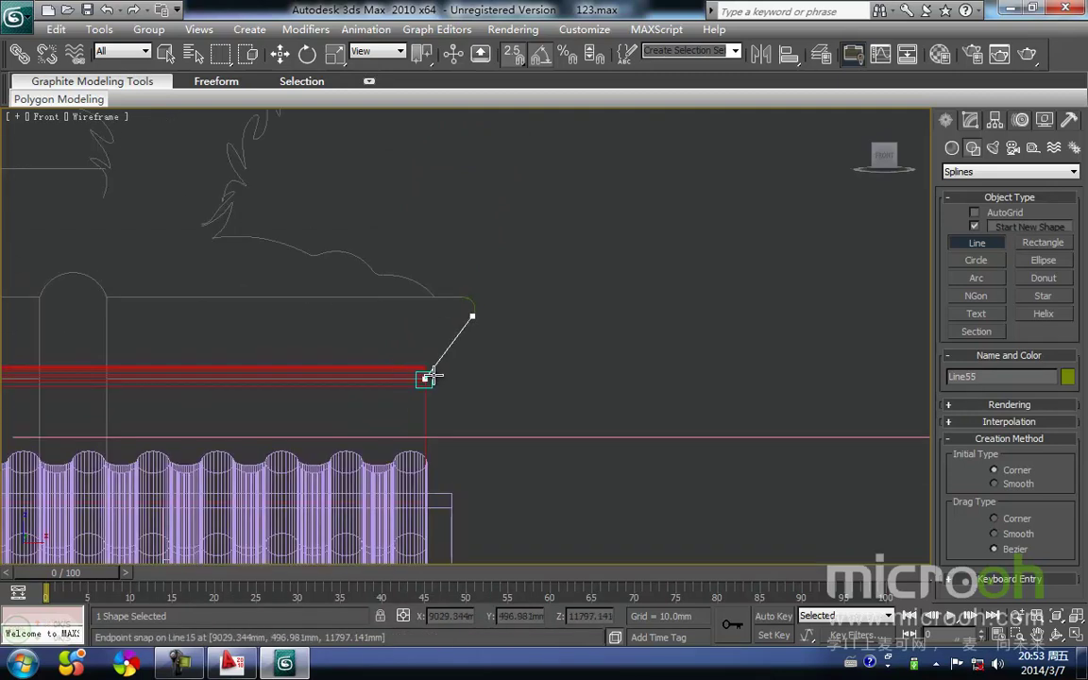
Continue the line along the full ridge to its left corner and up the slanted edge to the left arc
key("i")
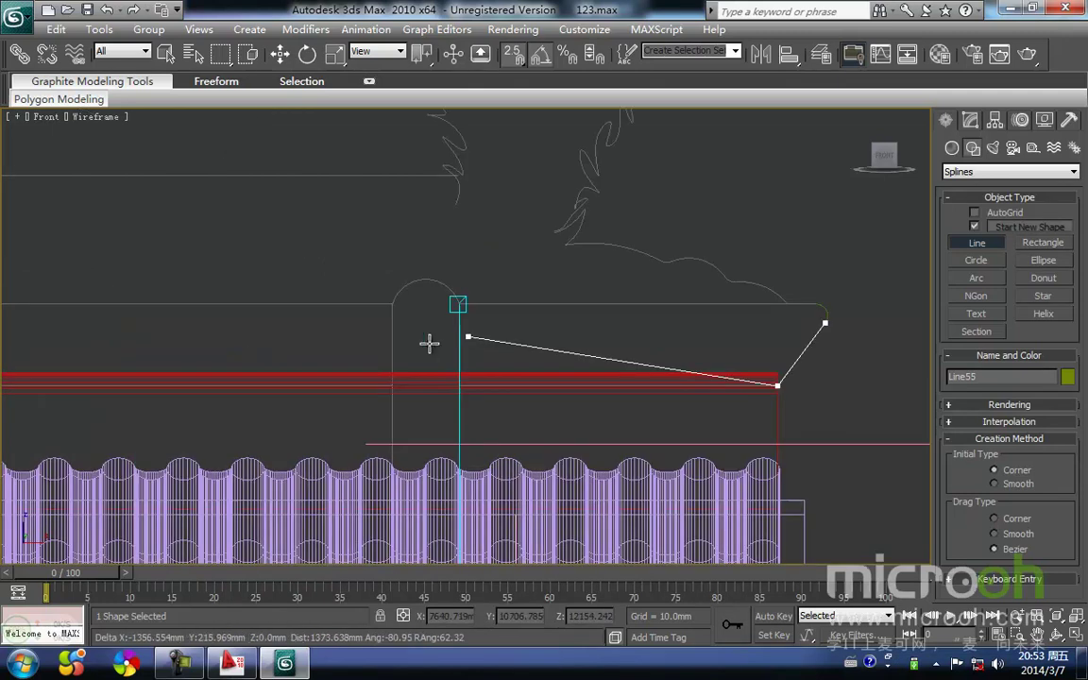
key("i")
scroll(466, 338, "down", 4)
key("i")
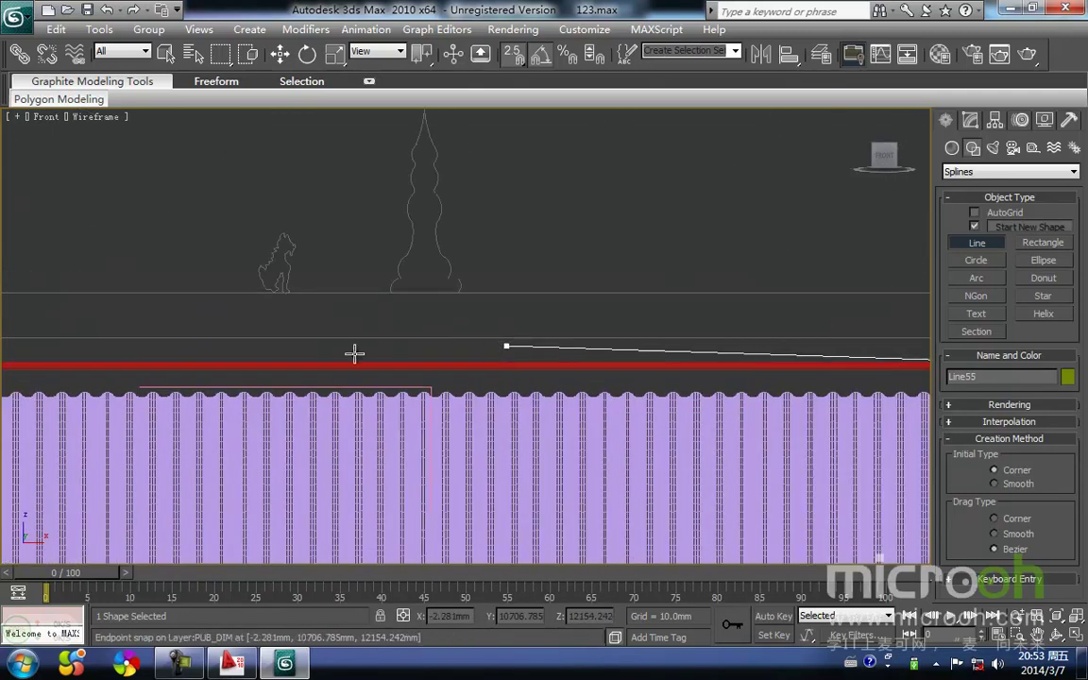
key("i")
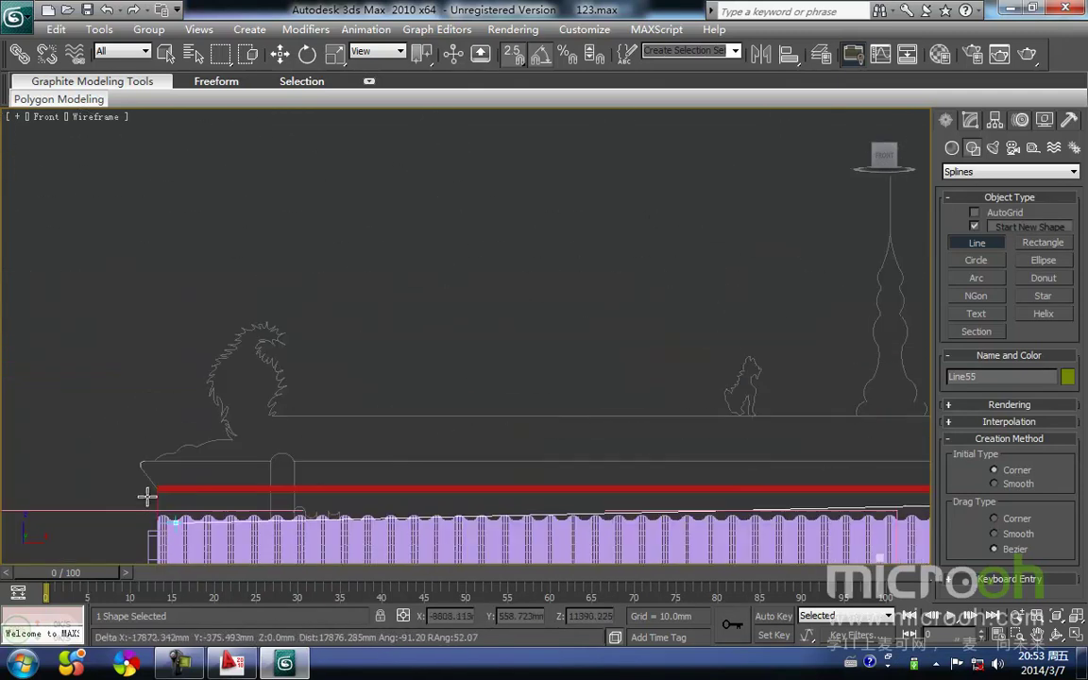
key("i")
scroll(464, 325, "up", 6)
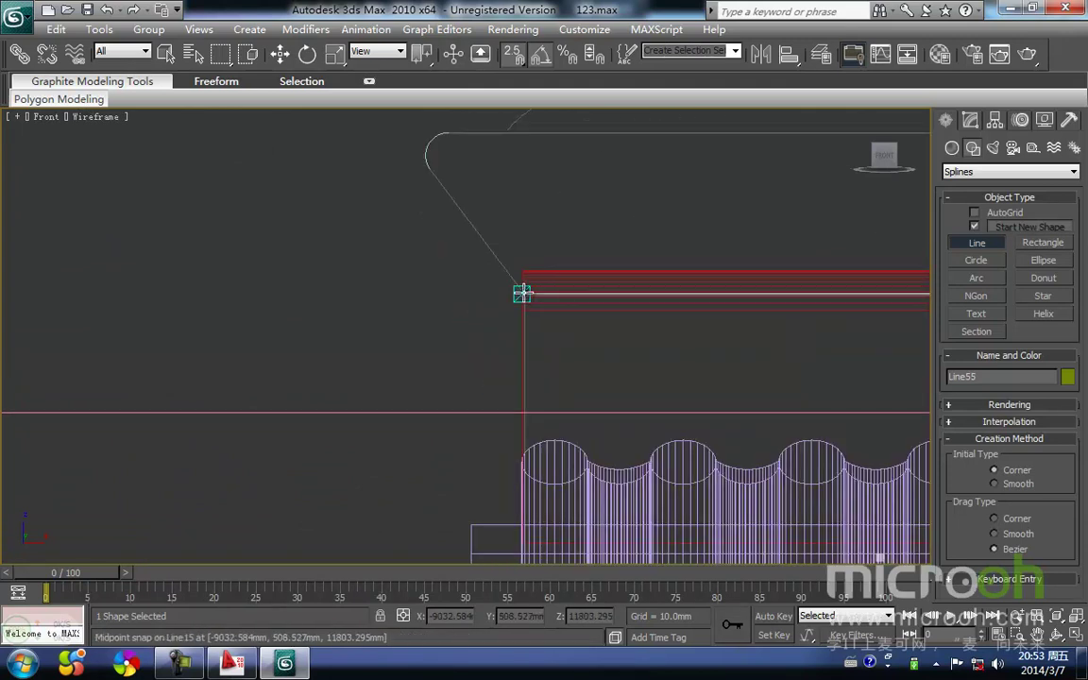
left_click(432, 169)
right_click(522, 227)
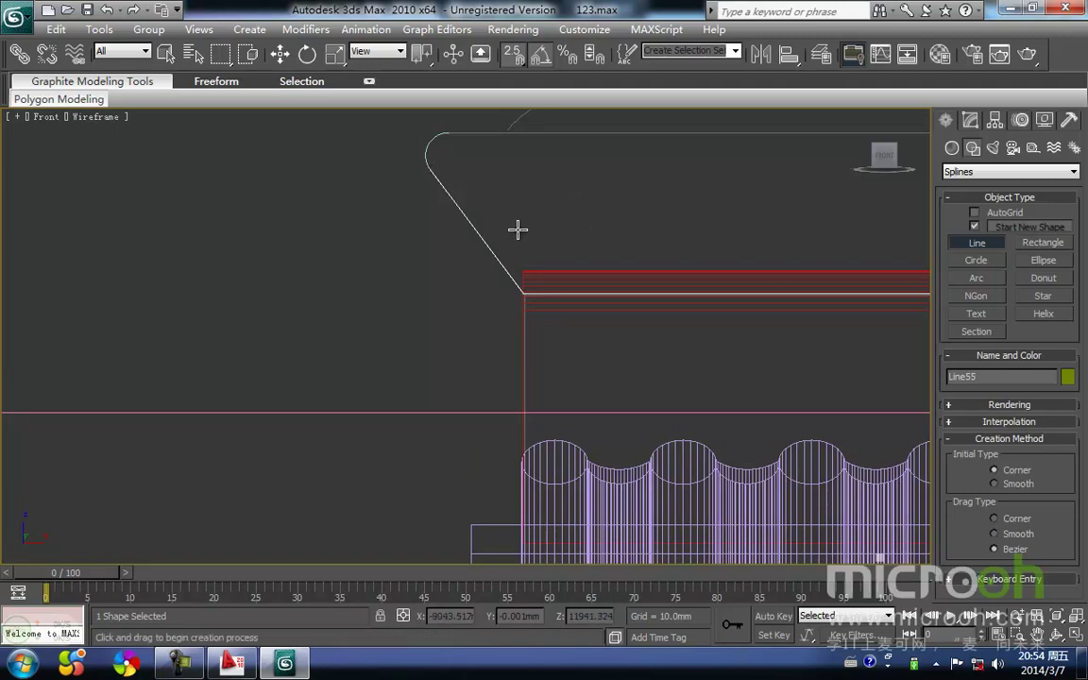
right_click(528, 214)
Select the traced line together with both end arcs and isolate them
middle_click_drag(527, 211, 506, 261)
scroll(605, 222, "down", 2)
middle_click_drag(650, 234, 537, 253)
scroll(537, 252, "down", 5)
middle_click_drag(623, 255, 428, 287)
middle_click_drag(732, 280, 357, 242)
middle_click_drag(456, 279, 312, 289)
middle_click_drag(458, 300, 179, 313)
middle_click_drag(502, 306, 118, 315)
scroll(657, 365, "up", 4)
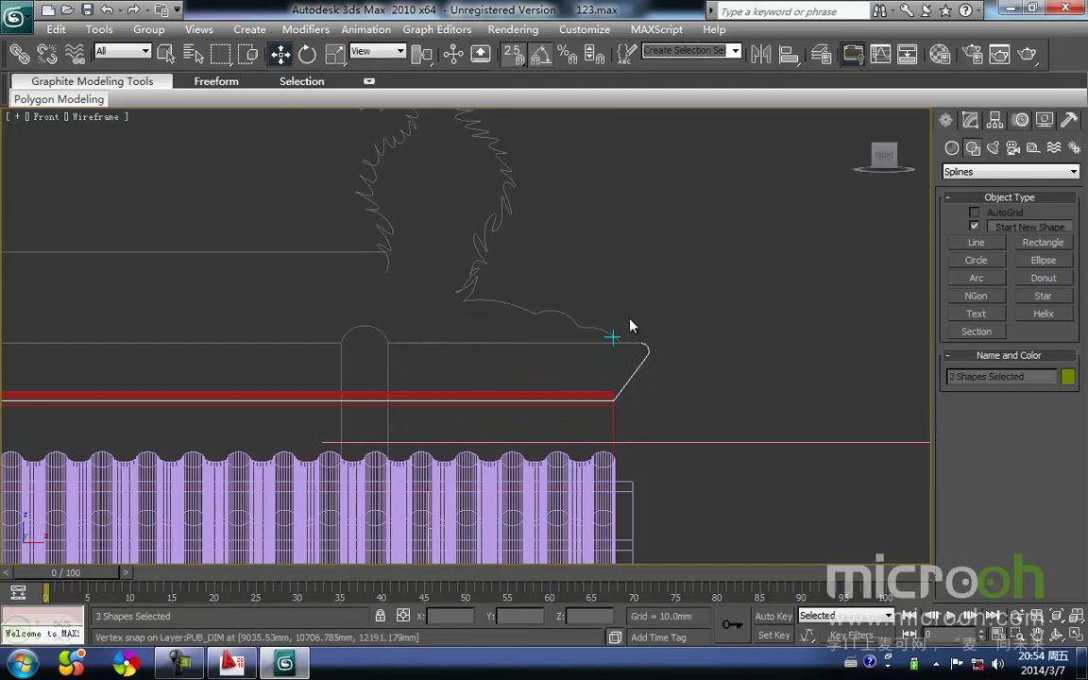
key("alt+q")
Attach both end arcs to the long traced line
left_click(439, 387)
left_click(452, 344)
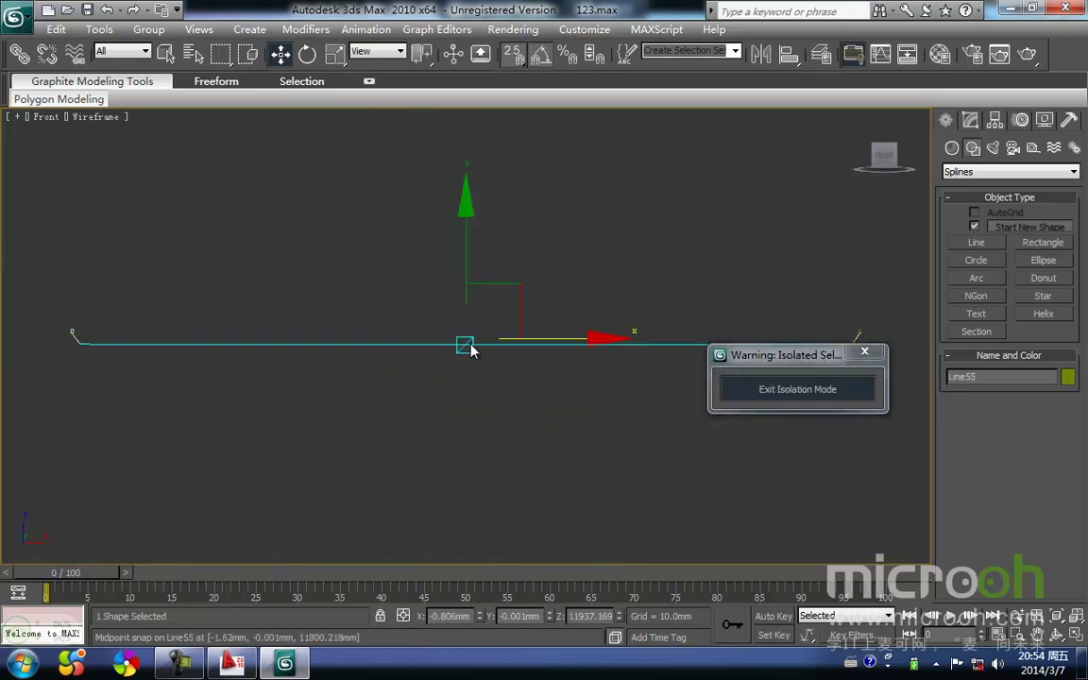
right_click(467, 341)
left_click(428, 372)
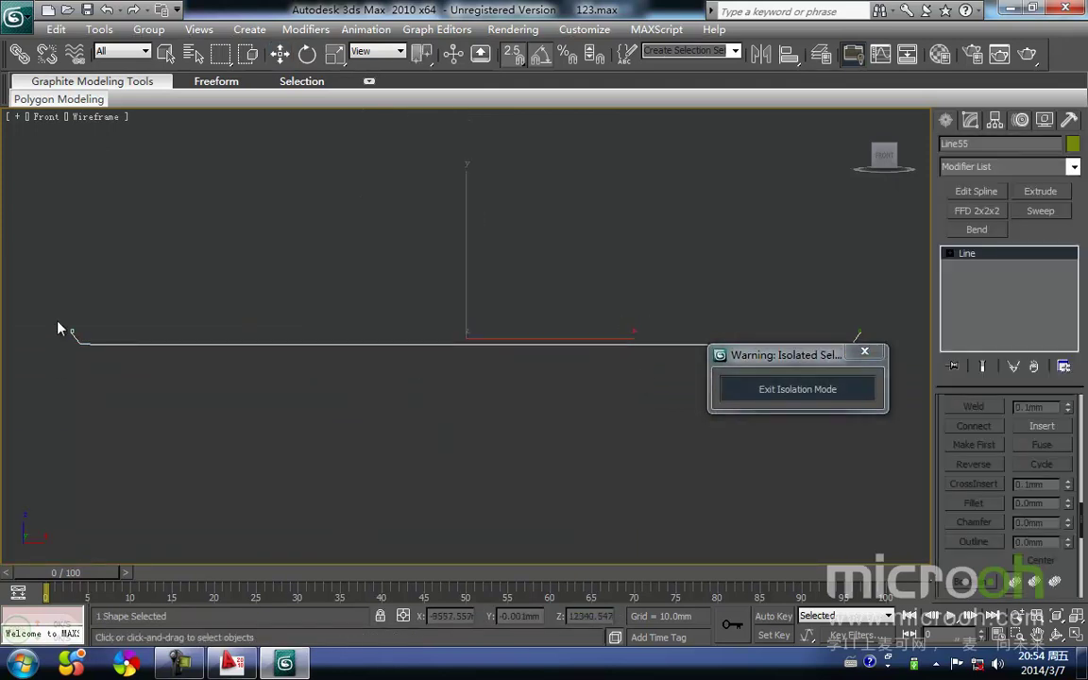
middle_click_drag(302, 330, 92, 345)
middle_click_drag(455, 381, 348, 385)
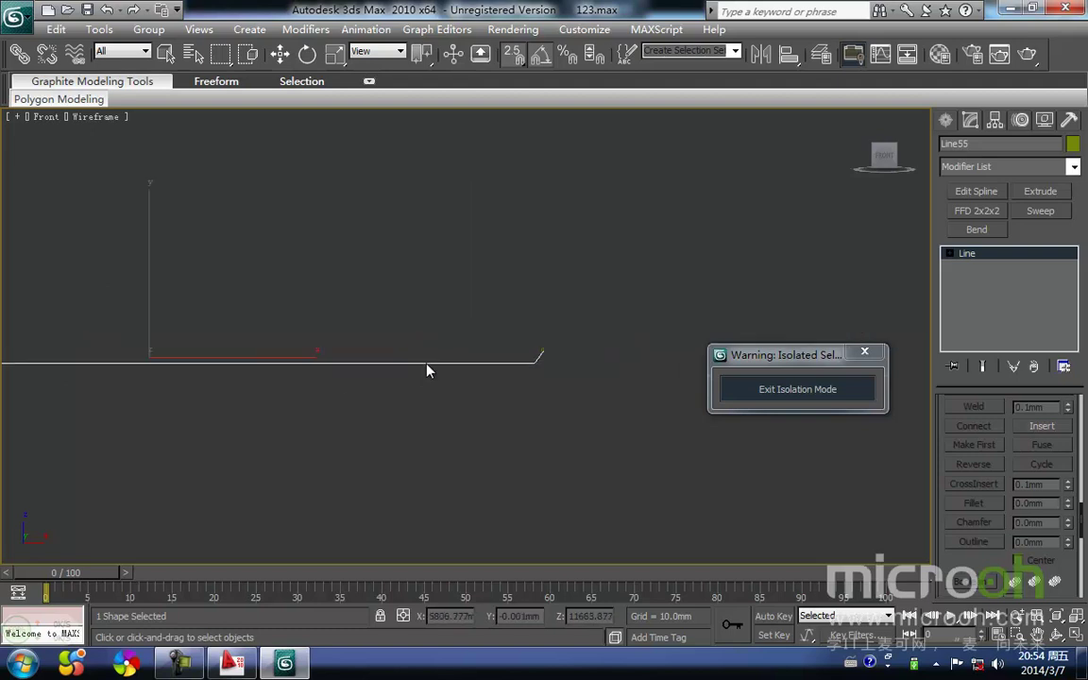
middle_click_drag(389, 345, 639, 328)
scroll(236, 326, "up", 7)
middle_click_drag(238, 354, 593, 341)
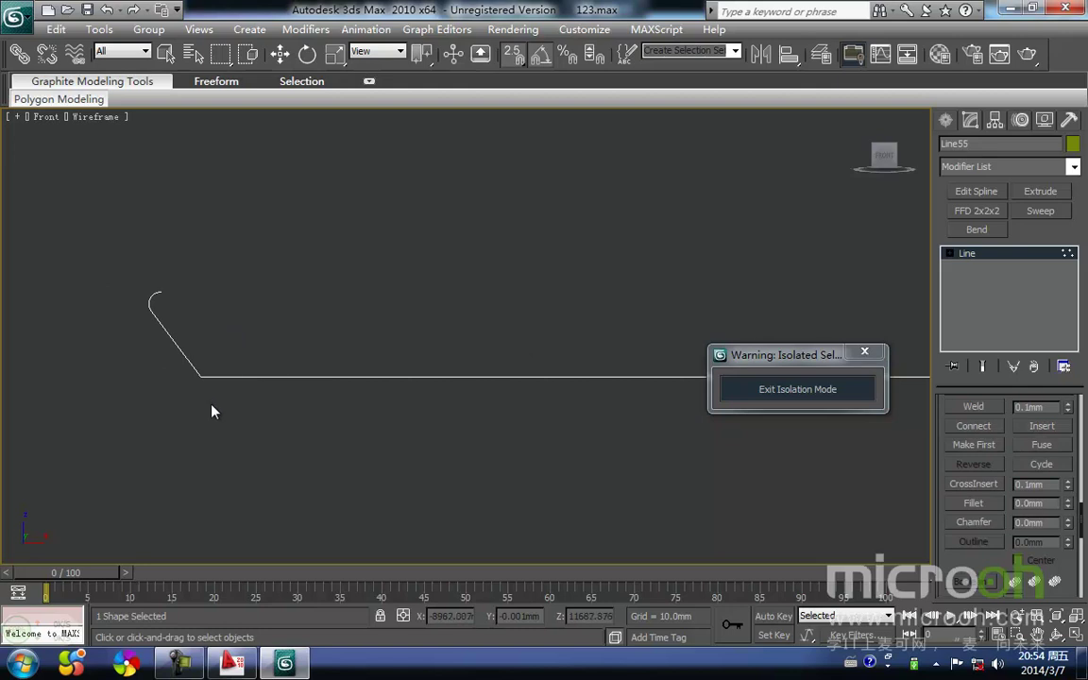
Snap the line's left corner vertex vertically level with its right corner vertex
key("w")
key("1")
left_click(201, 379)
scroll(243, 377, "down", 4)
middle_click_drag(417, 430, 235, 386)
scroll(214, 363, "down", 3)
middle_click_drag(310, 367, 141, 363)
scroll(141, 363, "down", 2)
left_click_drag(216, 340, 767, 342)
key("space")
left_click(485, 393)
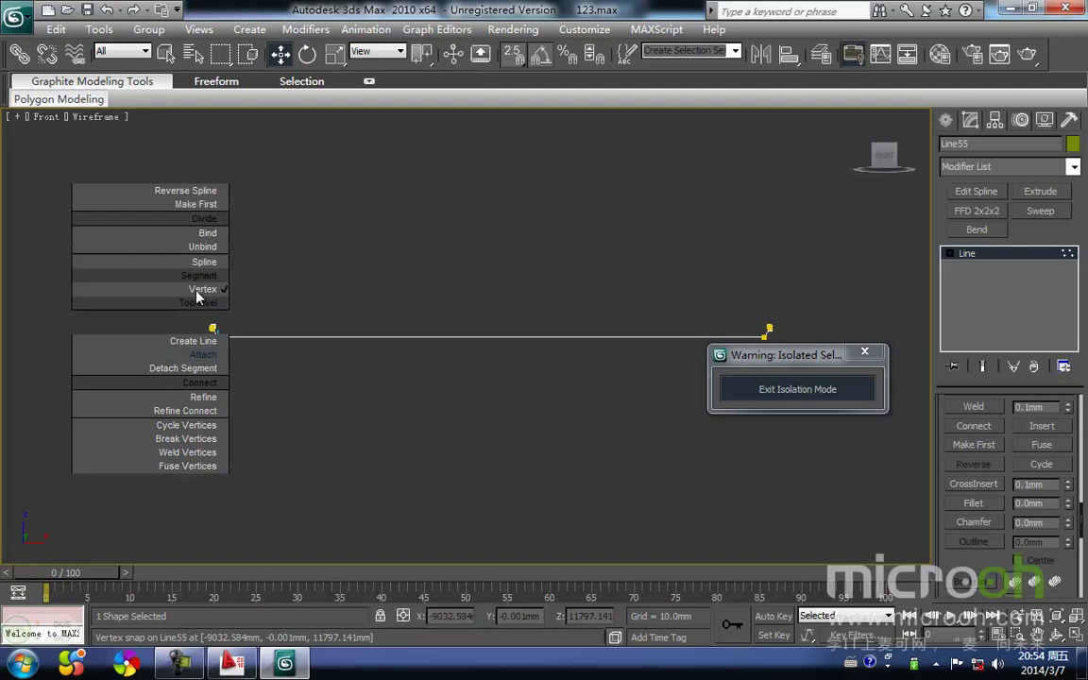
Connect the upper ends of the left and right arcs with a straight segment to close the outline
left_click(200, 382)
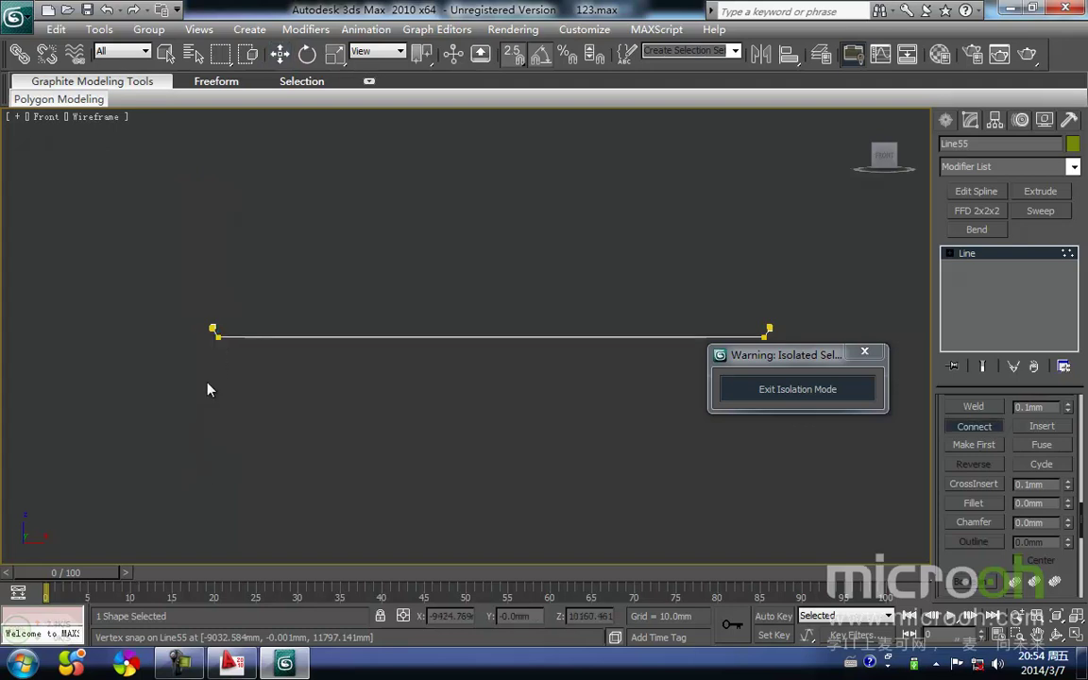
scroll(219, 324, "up", 2)
middle_click_drag(145, 296, 439, 427)
scroll(440, 427, "up", 1)
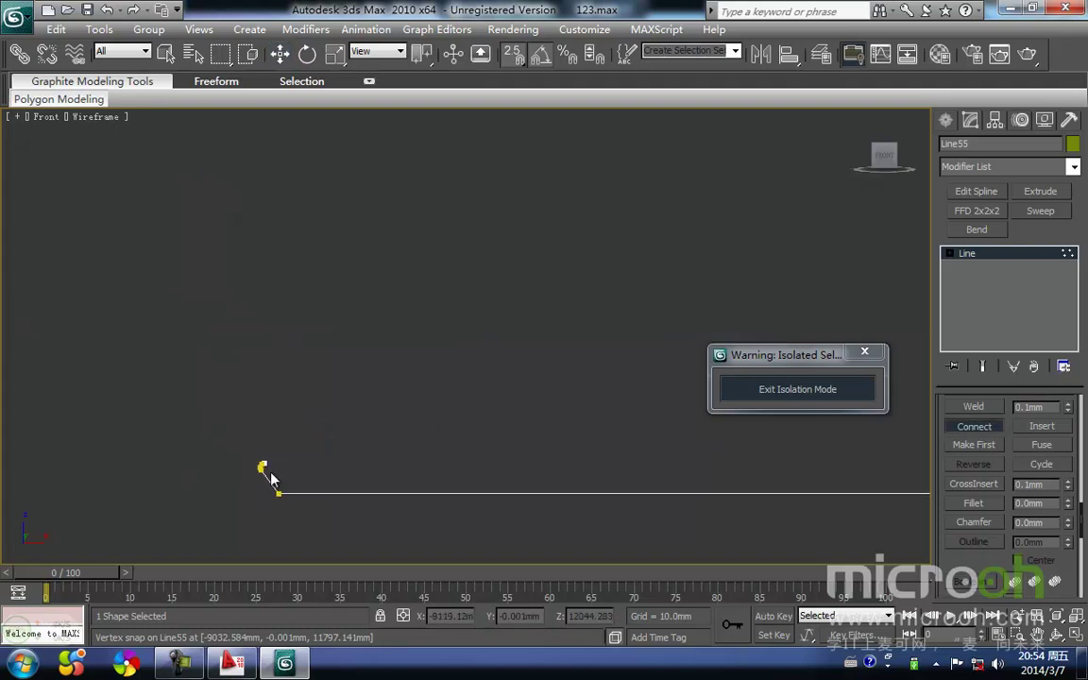
middle_click_drag(261, 466, 339, 286)
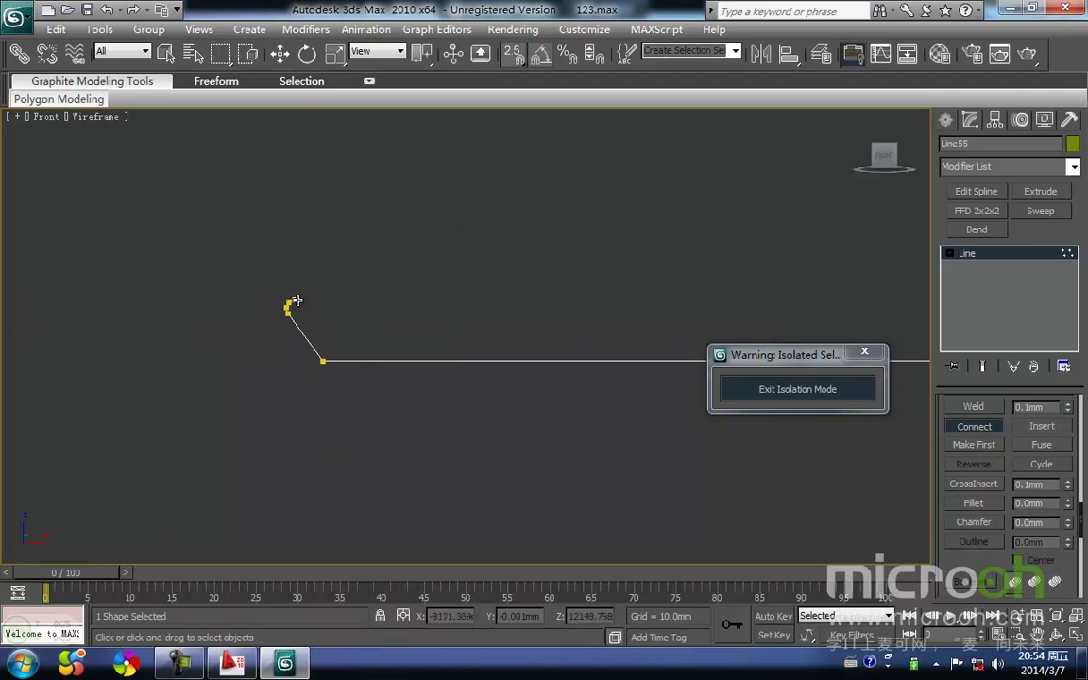
scroll(922, 287, "down", 5)
left_click_drag(922, 287, 465, 335)
key("i")
key("i")
scroll(465, 335, "up", 6)
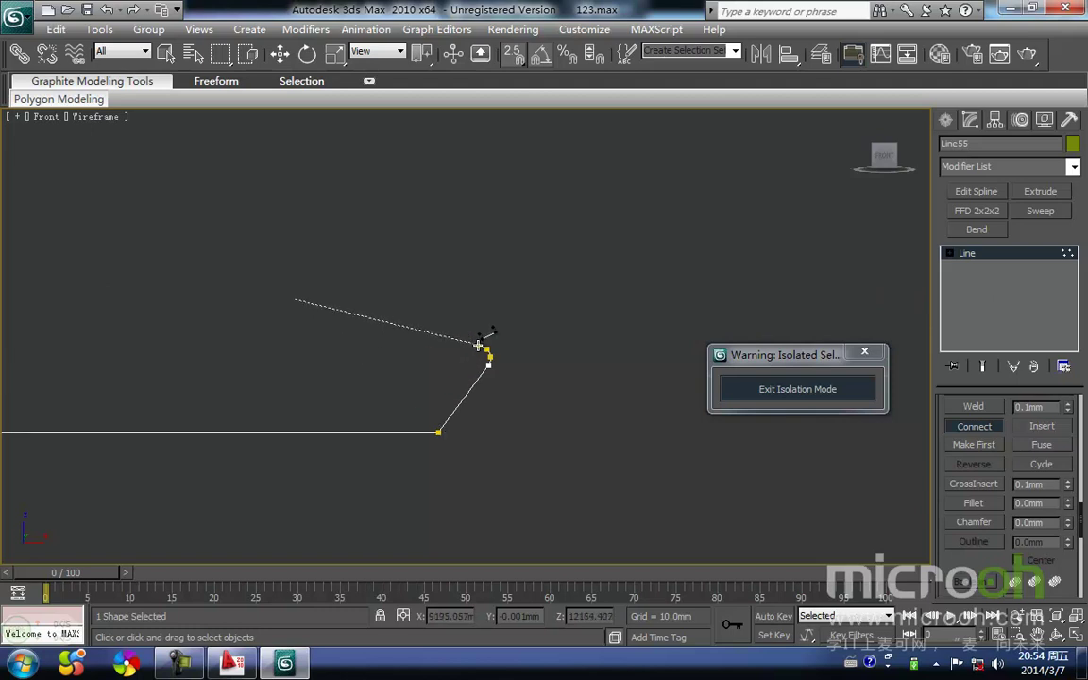
right_click(578, 368)
Select all vertices of the ridge cap outline and weld them
middle_click_drag(351, 394, 515, 403)
scroll(377, 392, "down", 5)
scroll(462, 405, "down", 3)
scroll(649, 401, "up", 3)
middle_click_drag(624, 396, 628, 396)
left_click_drag(666, 399, 5, 274)
right_click(169, 363)
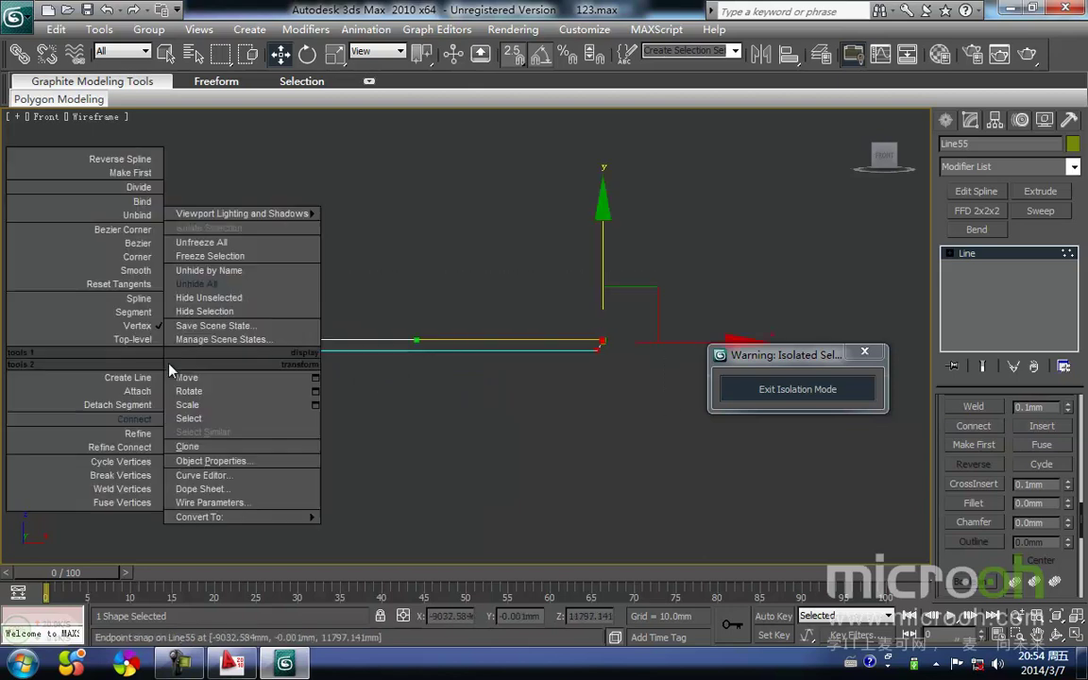
left_click(137, 495)
Leave vertex editing and extrude the closed ridge cap outline 240 mm
middle_click_drag(334, 460, 354, 438)
key("1")
left_click(451, 409)
left_click_drag(459, 408, 378, 213)
left_click(1046, 193)
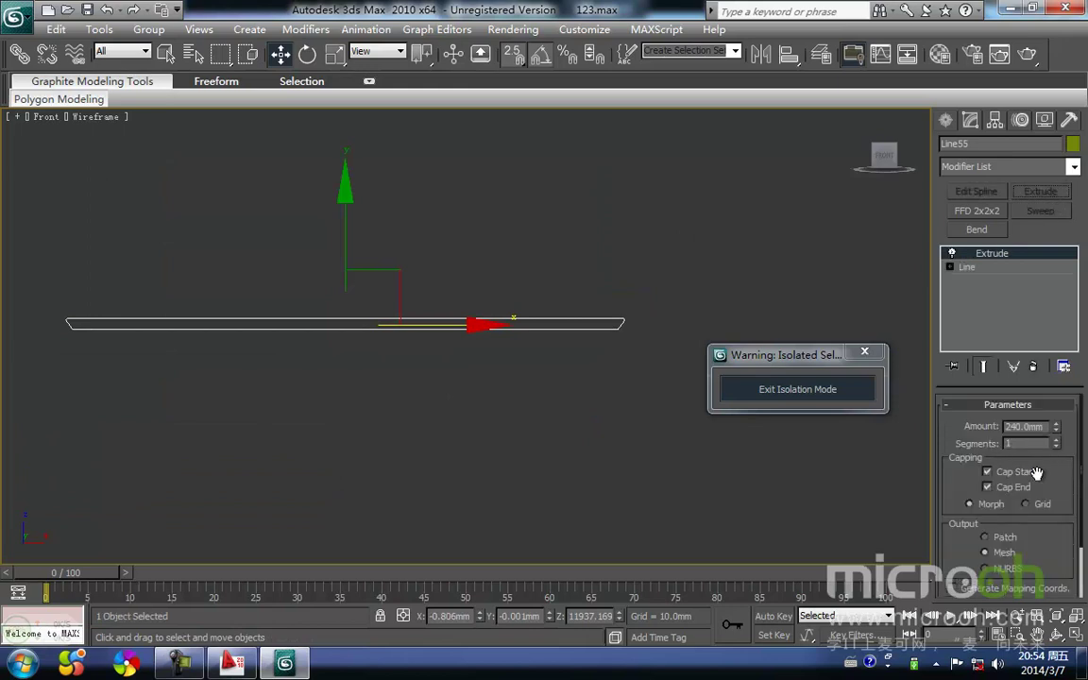
middle_click_drag(408, 402, 398, 412)
scroll(399, 413, "down", 2)
Exit isolation and centre the extruded ridge cap horizontally over the arched ridge piece in the left view
key("l")
key("z")
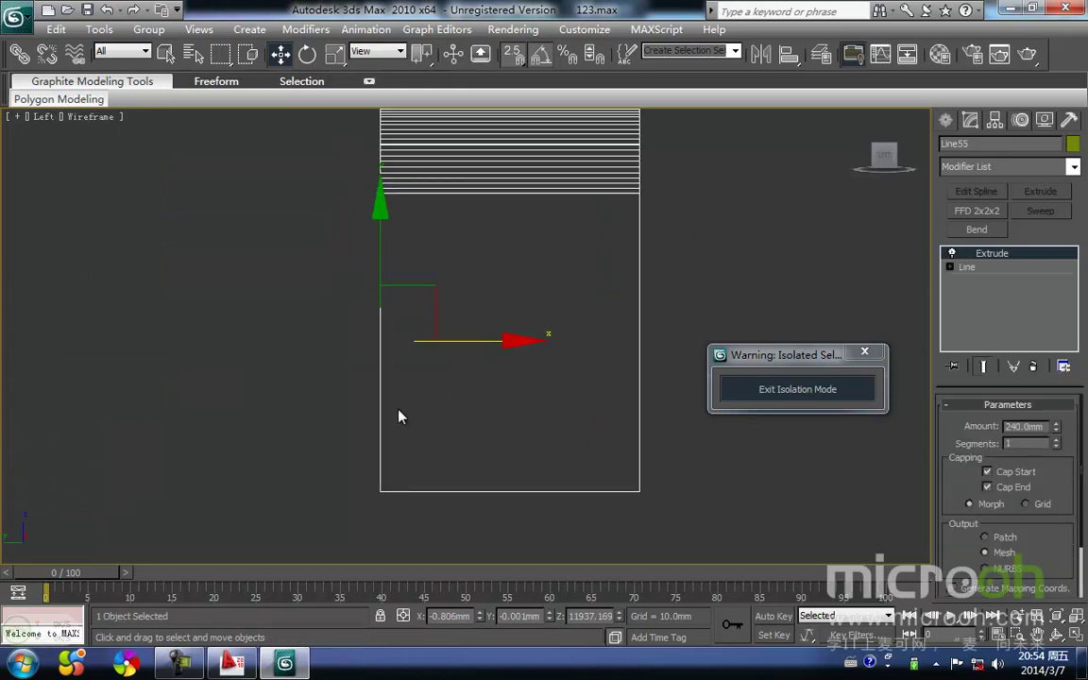
left_click(836, 390)
scroll(478, 389, "down", 5)
mouse_move(559, 374)
middle_mouse_down()
mouse_move(478, 389)
mouse_move(565, 397)
middle_mouse_up()
left_click_drag(604, 370, 378, 390)
scroll(421, 375, "up", 3)
middle_click_drag(425, 371, 568, 381)
left_click_drag(501, 430, 478, 410)
scroll(557, 354, "down", 5)
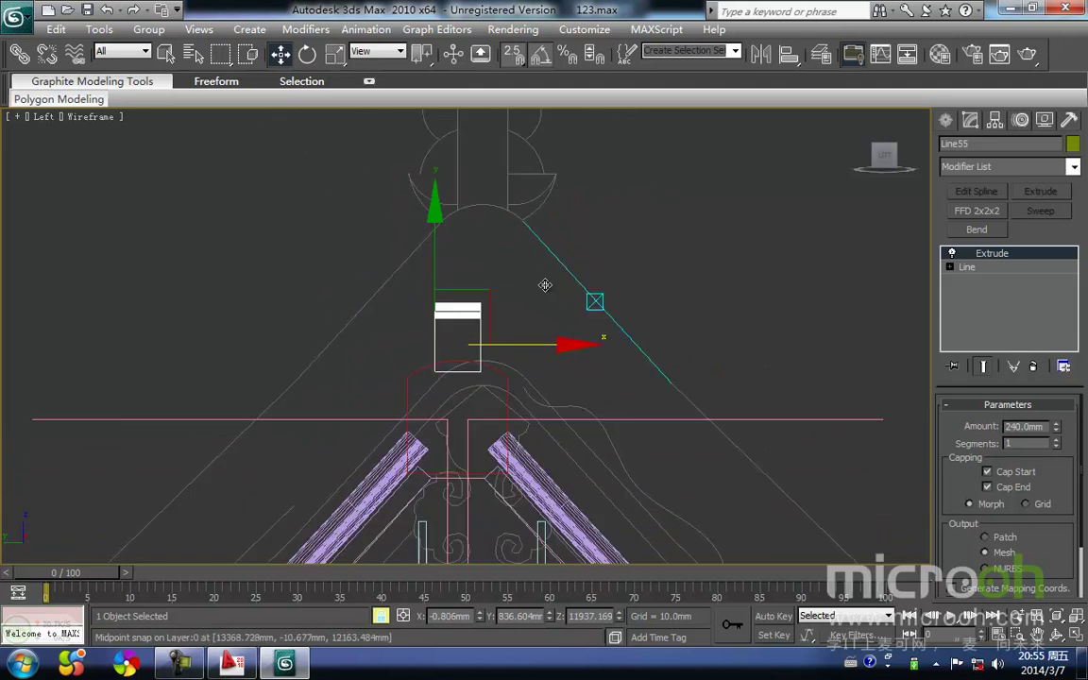
Examine the new ridge cap on the roof in a shaded, angled view
key("F3")
scroll(524, 337, "down", 2)
mouse_move(525, 337)
middle_mouse_down()
mouse_move(557, 301)
mouse_move(551, 348)
mouse_move(427, 376)
middle_mouse_up()
scroll(556, 301, "down", 1)
left_click(545, 395)
scroll(526, 336, "up", 2)
middle_click_drag(526, 336, 627, 201)
scroll(521, 329, "up", 4)
Apply the 飞檐 material to the extruded ridge cap on top of the main roof ridge
left_click(622, 212)
left_click(618, 252, "ctrl")
middle_click_drag(812, 342, 580, 348)
left_click(611, 329)
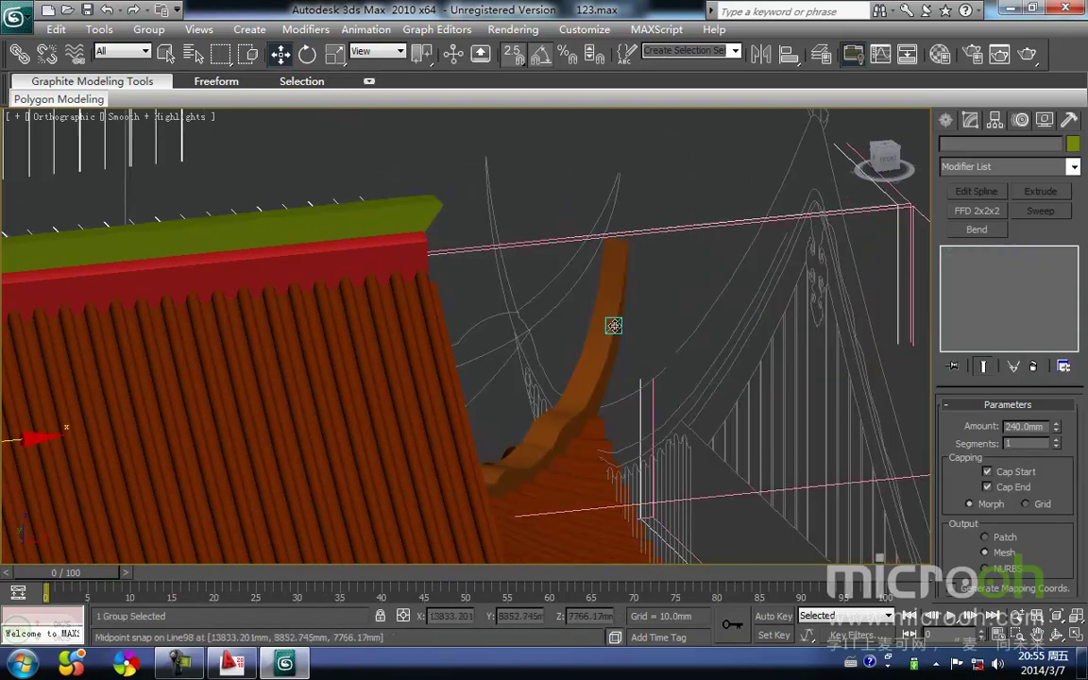
left_click(609, 323)
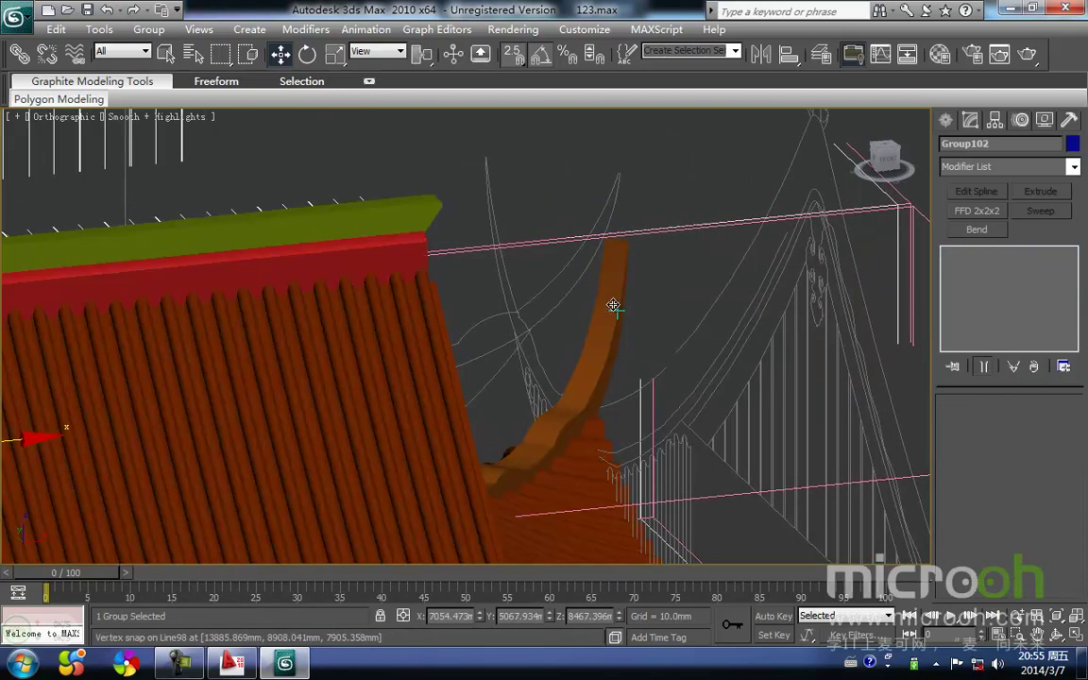
left_click(730, 334)
middle_click_drag(730, 333, 692, 347)
key("m")
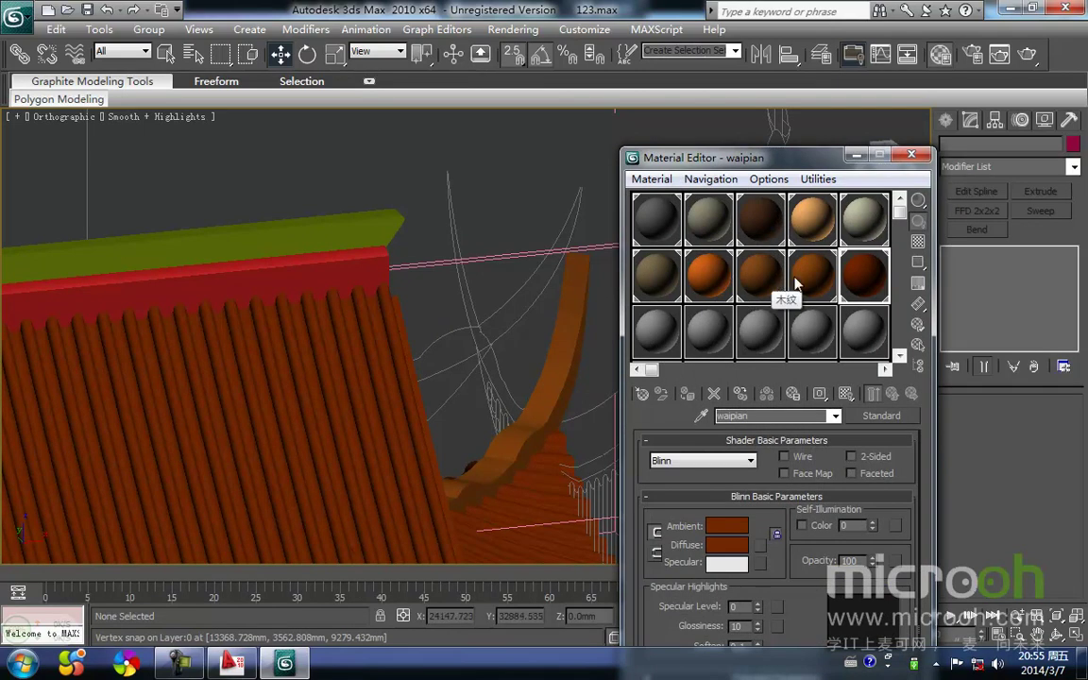
left_click(813, 284)
left_click(351, 244)
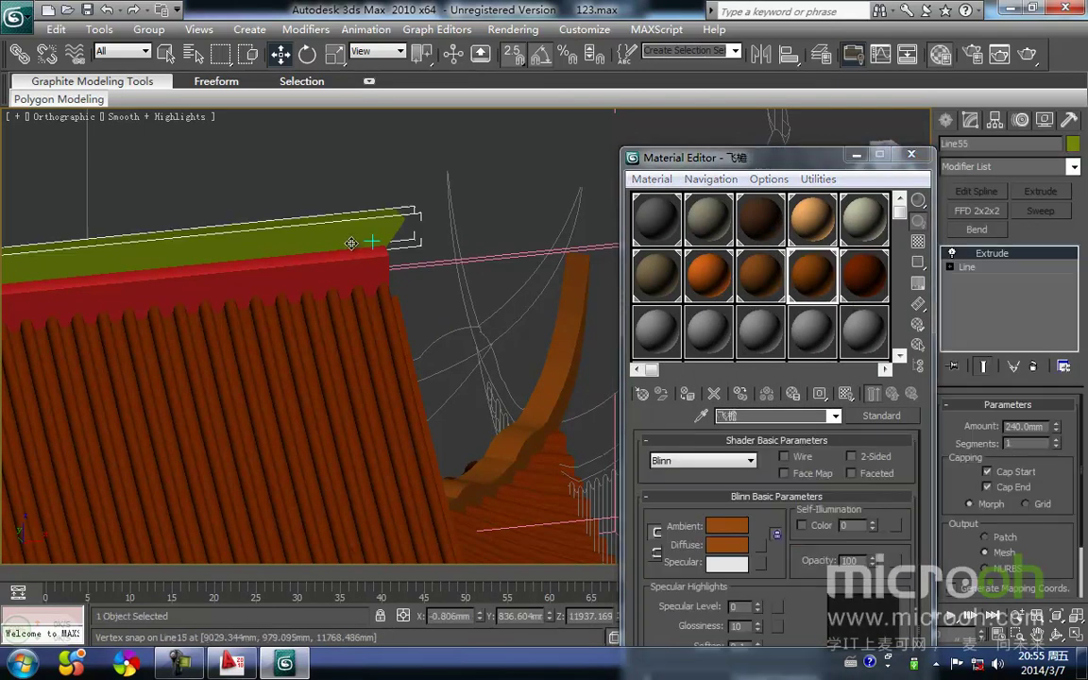
left_click(354, 268, "ctrl")
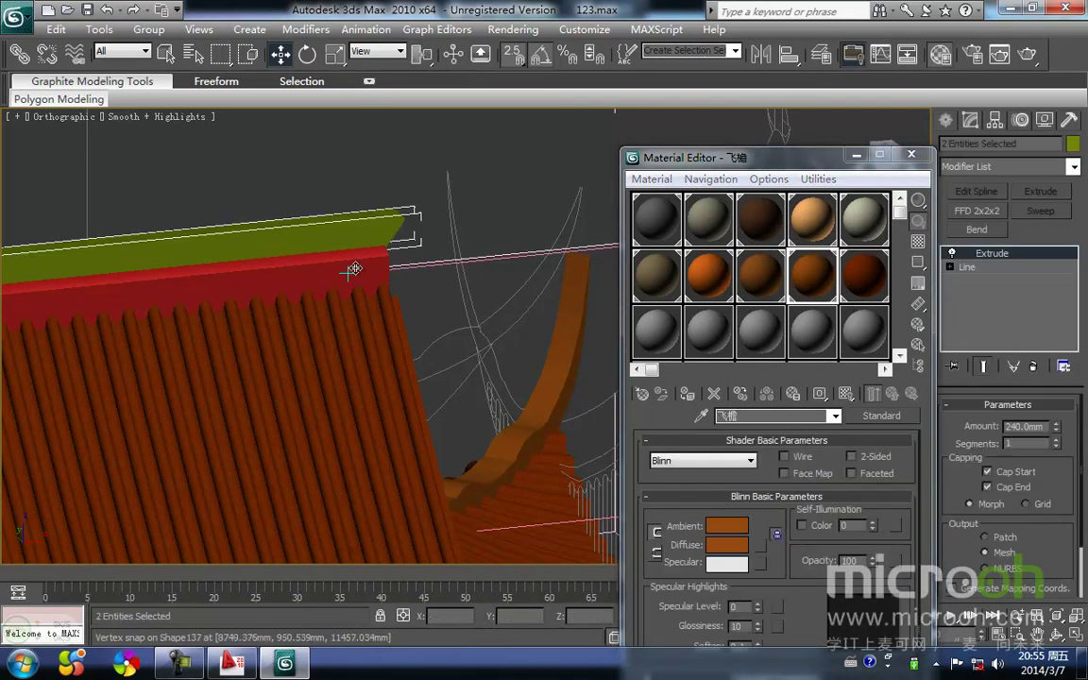
left_click(687, 392)
Apply the same 飞檐 material to the arched ridge piece beneath the cap and close the Material Editor
left_click(372, 264)
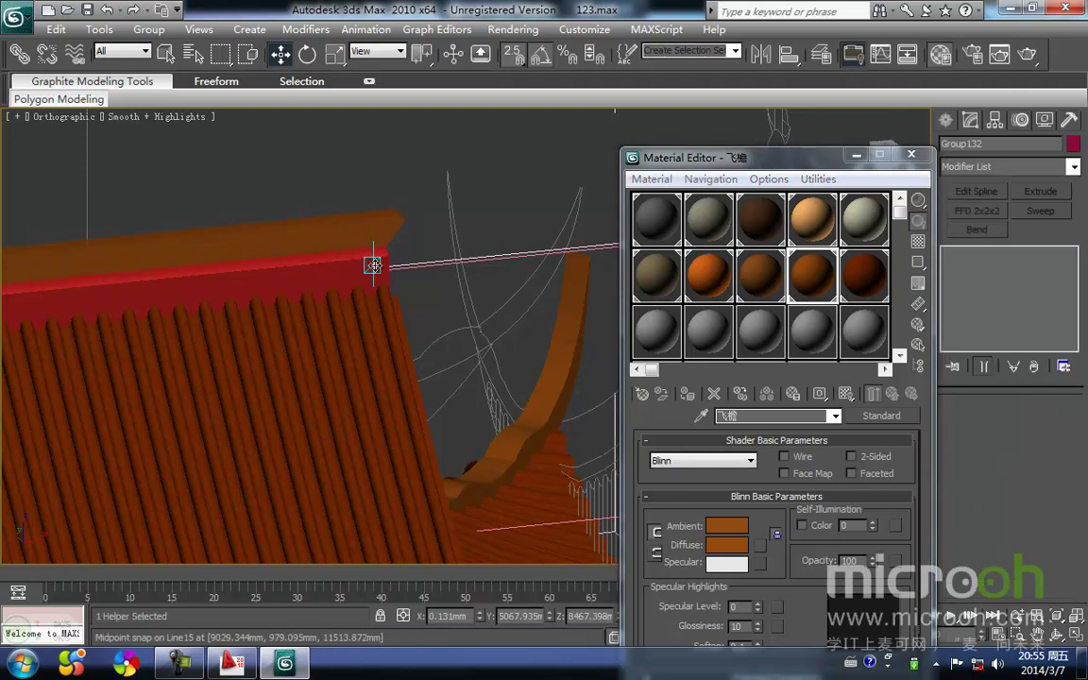
key("F3")
left_click(367, 249)
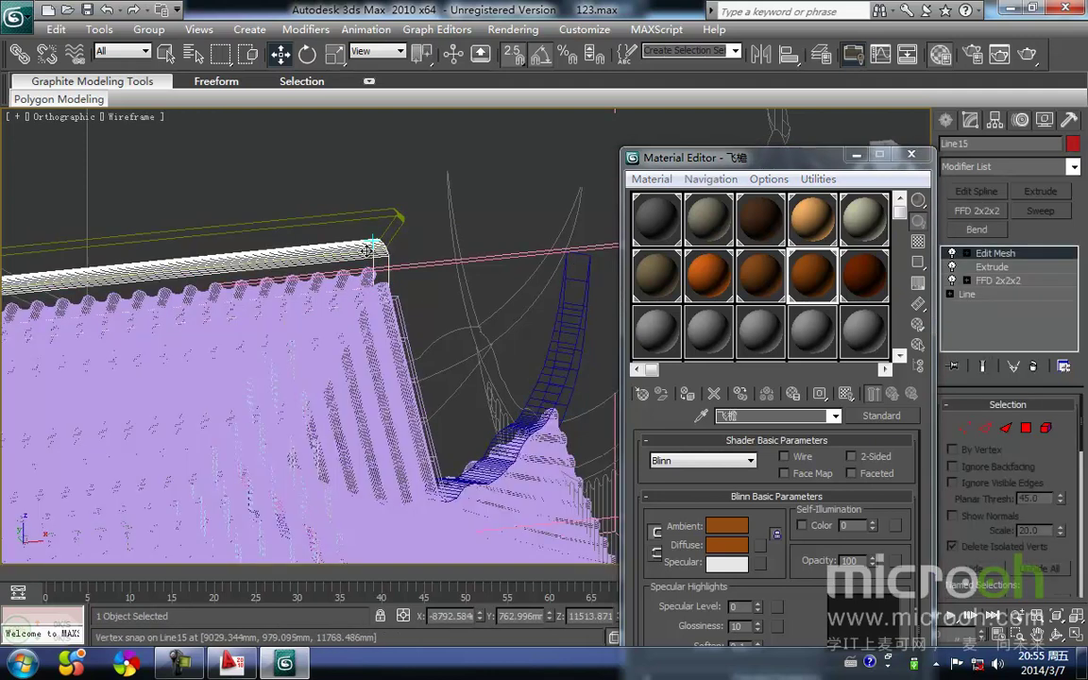
left_click(692, 396)
left_click(437, 237)
key("F3")
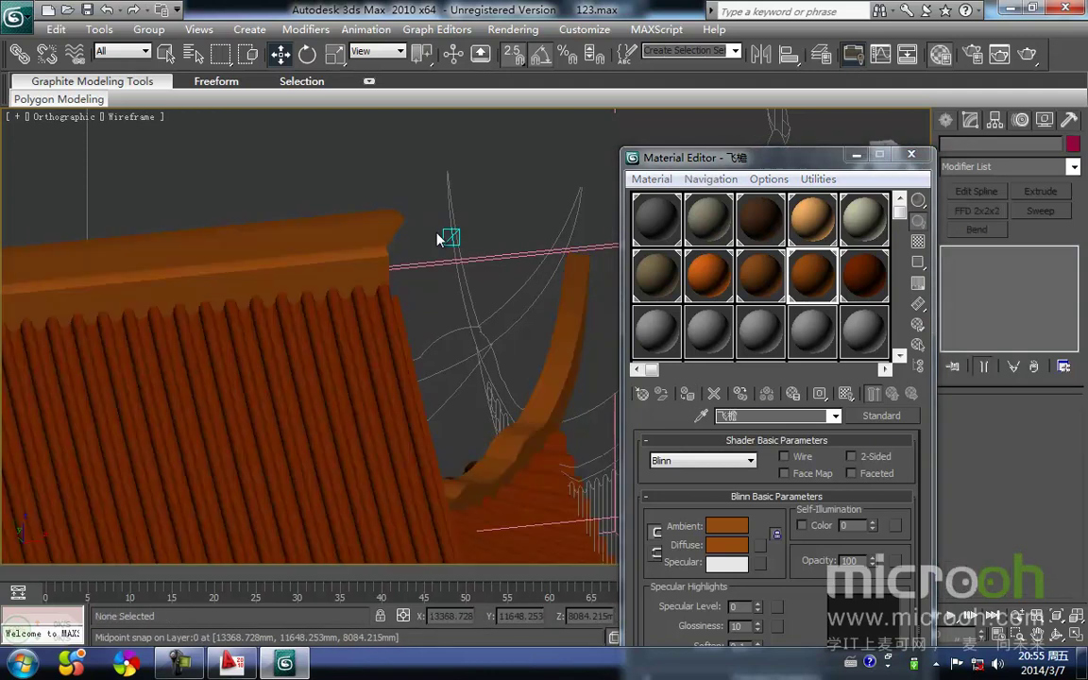
left_click(914, 153)
Examine the main ridge and the whole pavilion roof in a shaded, angled view
scroll(491, 246, "down", 15)
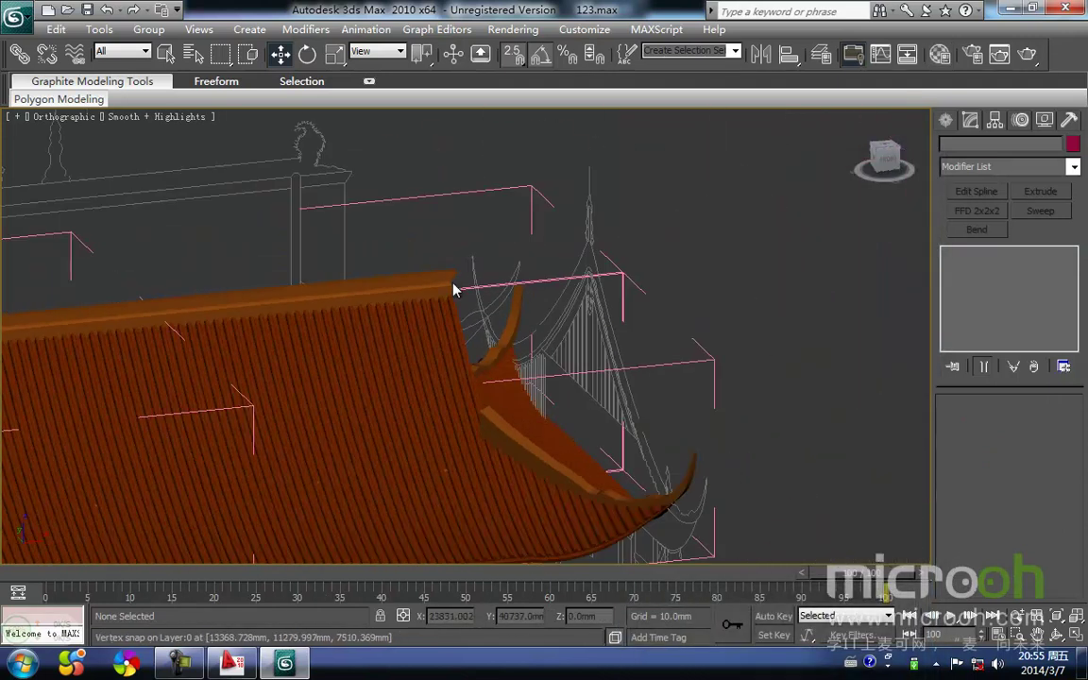
scroll(454, 291, "down", 2)
middle_click_drag(444, 290, 481, 265)
scroll(443, 308, "up", 9)
middle_click_drag(342, 243, 378, 309)
middle_click_drag(413, 437, 439, 445, "alt")
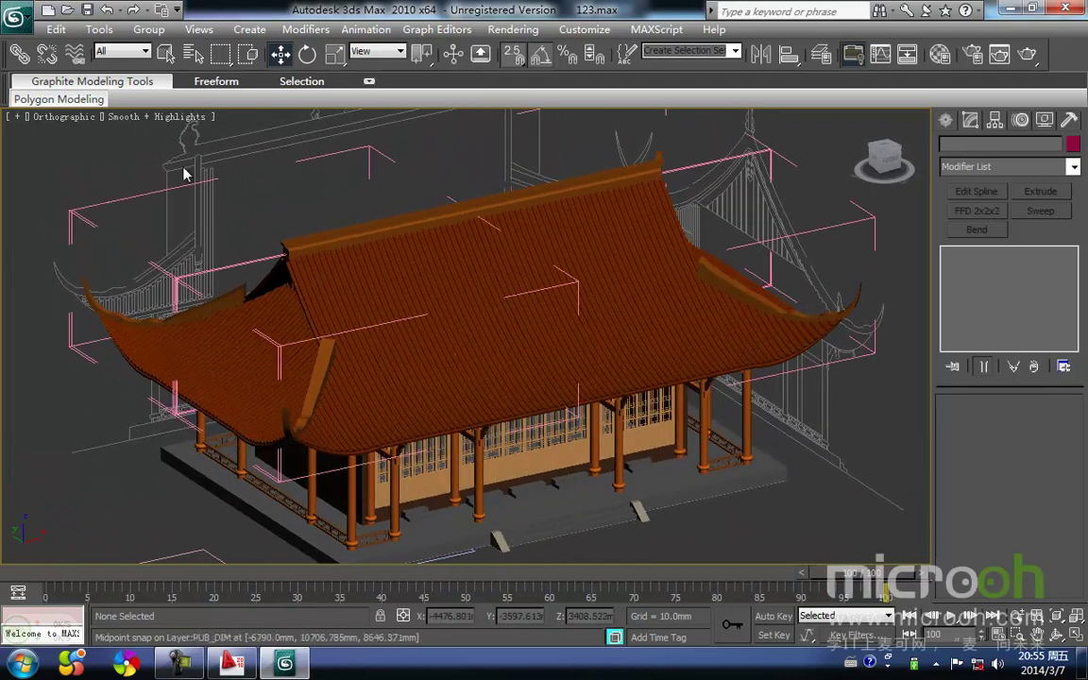
scroll(210, 207, "up", 2)
middle_click_drag(206, 199, 298, 293)
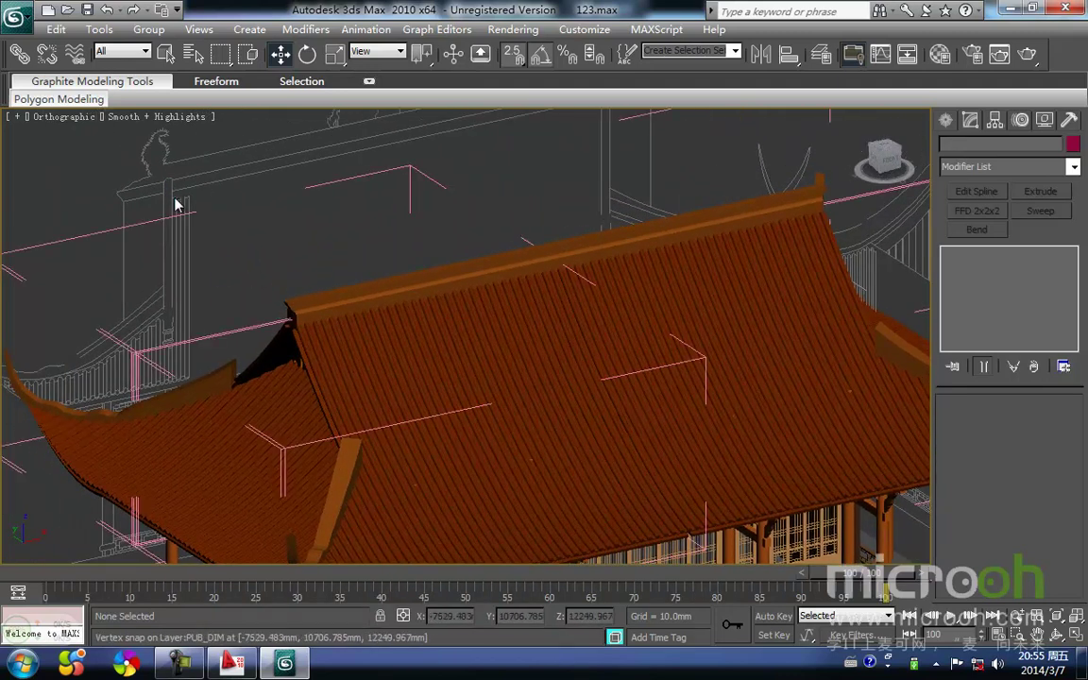
middle_click_drag(162, 348, 165, 309)
middle_click_drag(165, 244, 139, 290)
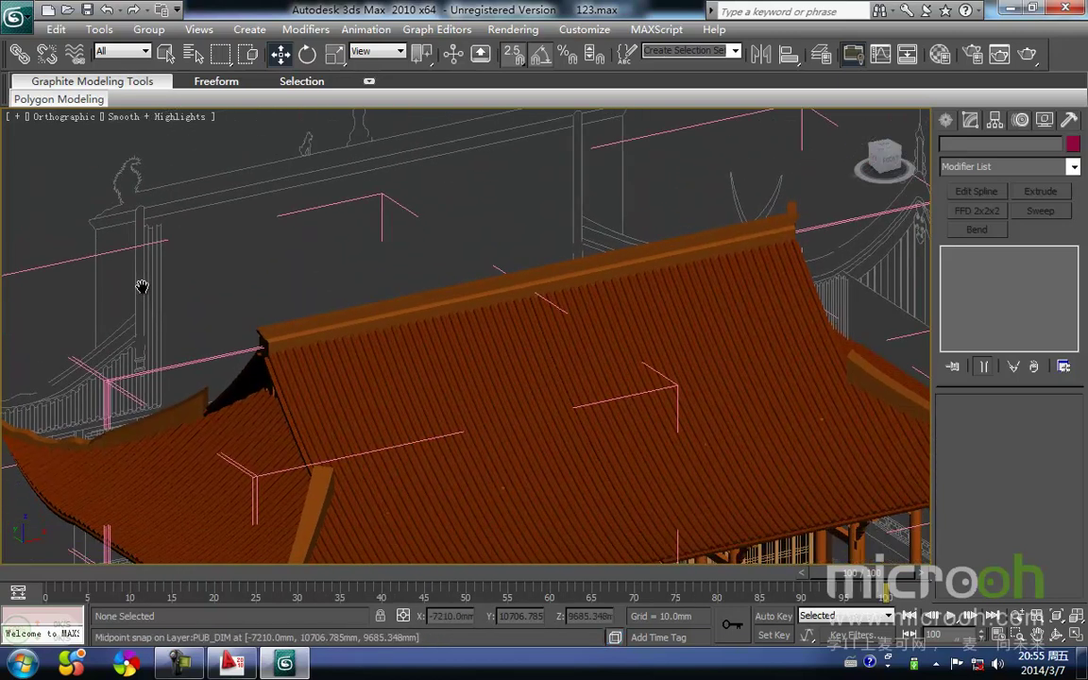
Select the whole building in the left view, close all its open groups and clear the selection
key("l")
key("z")
middle_click_drag(391, 328, 377, 340)
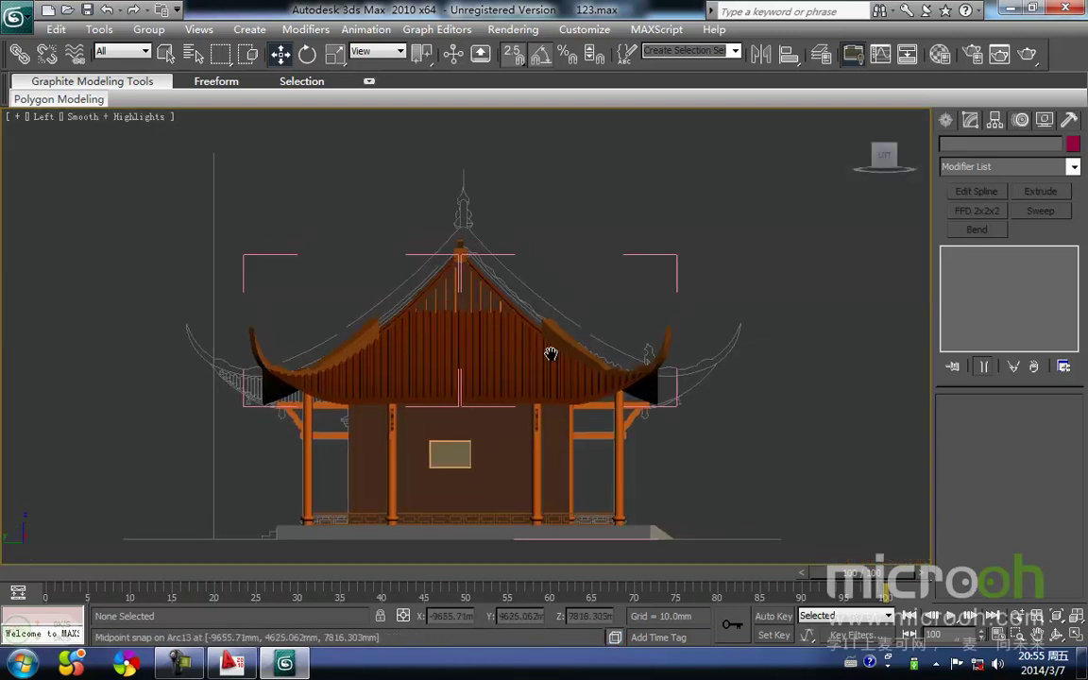
middle_click_drag(627, 364, 604, 367)
left_click_drag(673, 416, 212, 104)
left_click(149, 29)
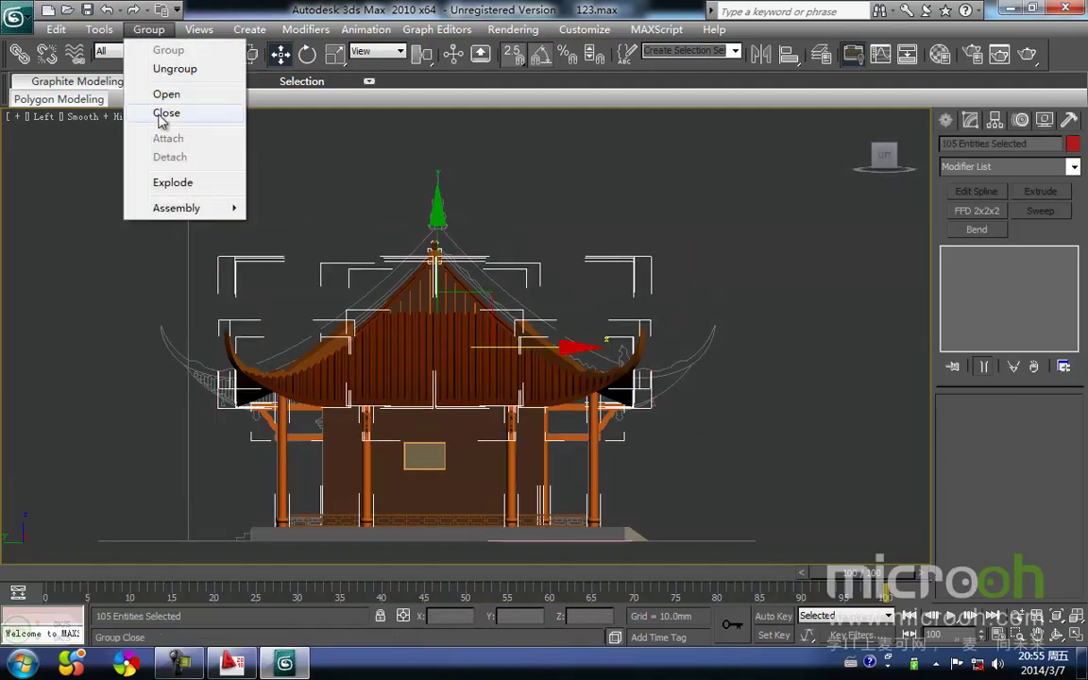
left_click(166, 113)
left_click(283, 227)
scroll(311, 292, "up", 2)
middle_click_drag(281, 297, 352, 295)
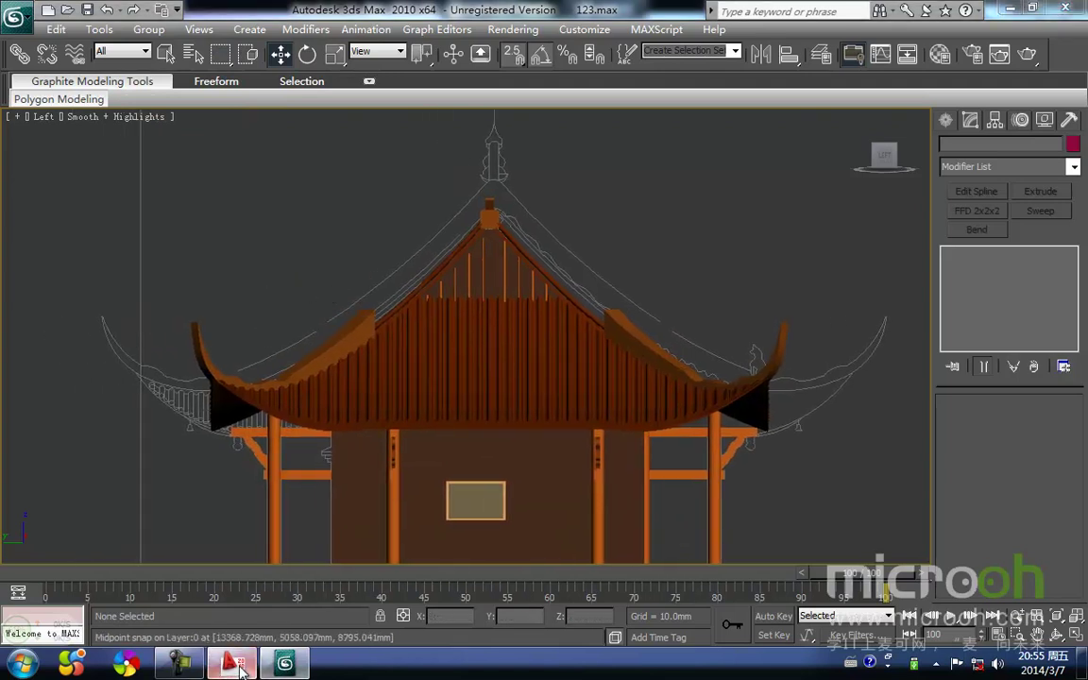
Switch to the AutoCAD drawing and examine the beast-head ornament beside the hip ridge in the front elevation
left_click(236, 666)
scroll(369, 303, "up", 5)
scroll(260, 404, "up", 3)
scroll(296, 364, "up", 4)
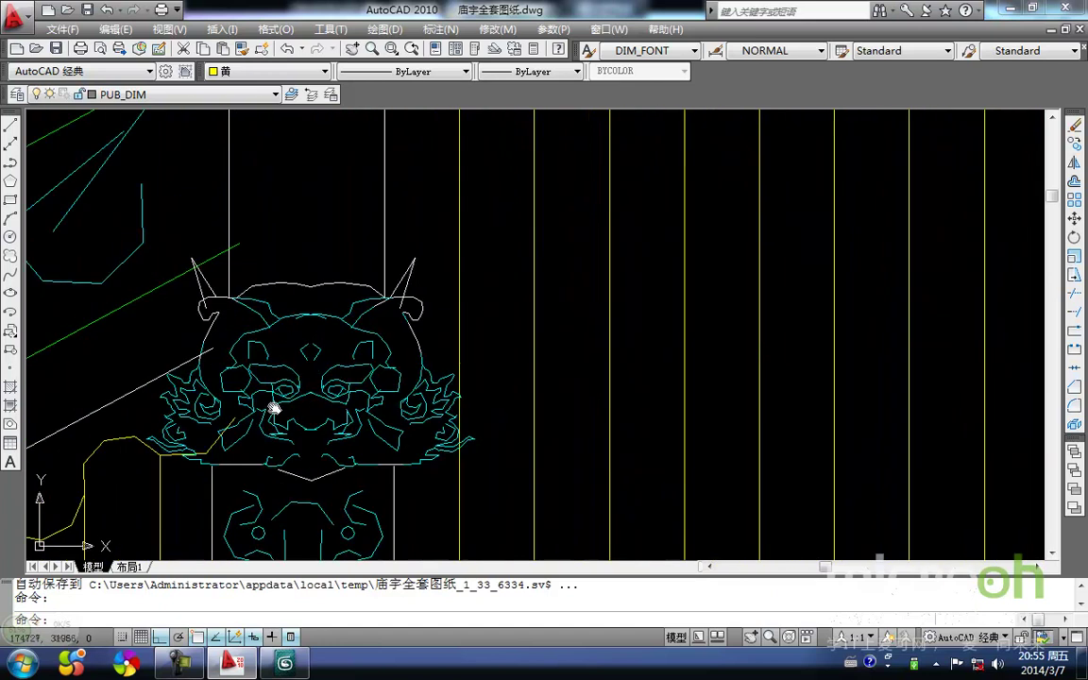
scroll(301, 368, "down", 5)
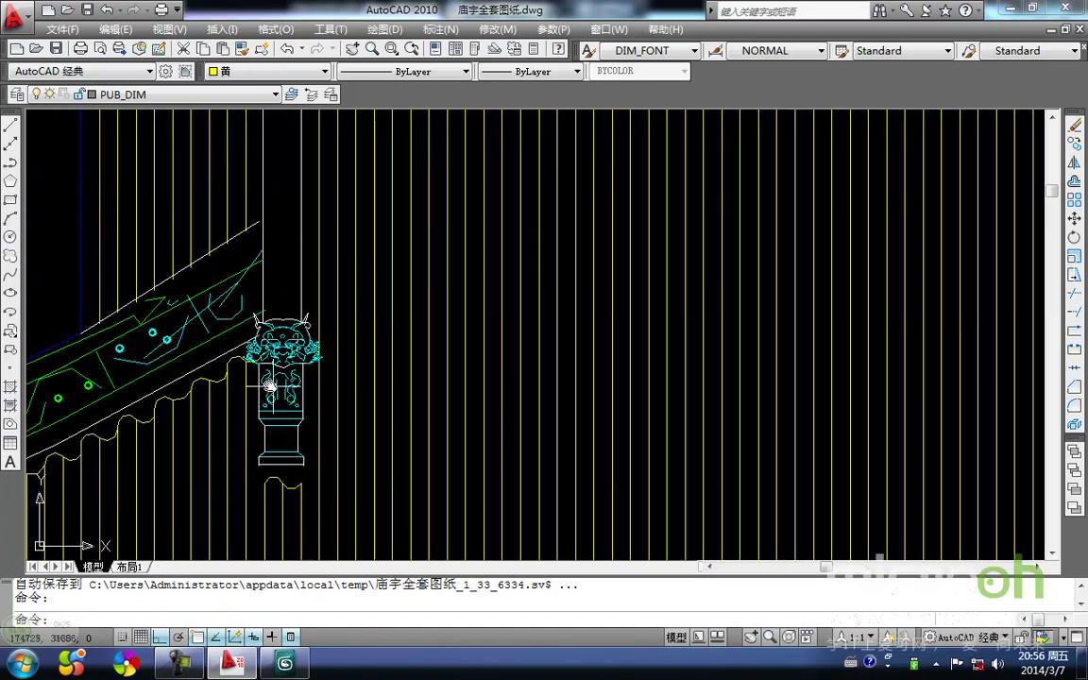
scroll(302, 370, "down", 3)
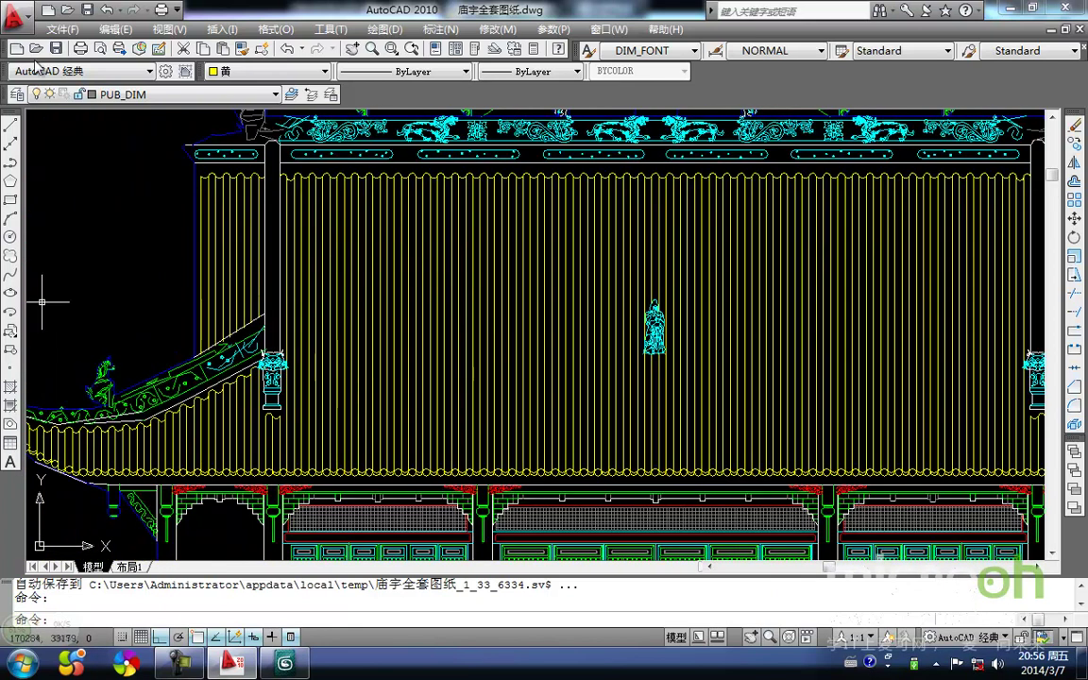
Examine the sloping ridge and its dragon ornament in the cross-section drawing
scroll(811, 332, "down", 4)
middle_click_drag(811, 332, 559, 335)
scroll(605, 344, "down", 4)
middle_click_drag(600, 382, 608, 167)
scroll(578, 389, "up", 10)
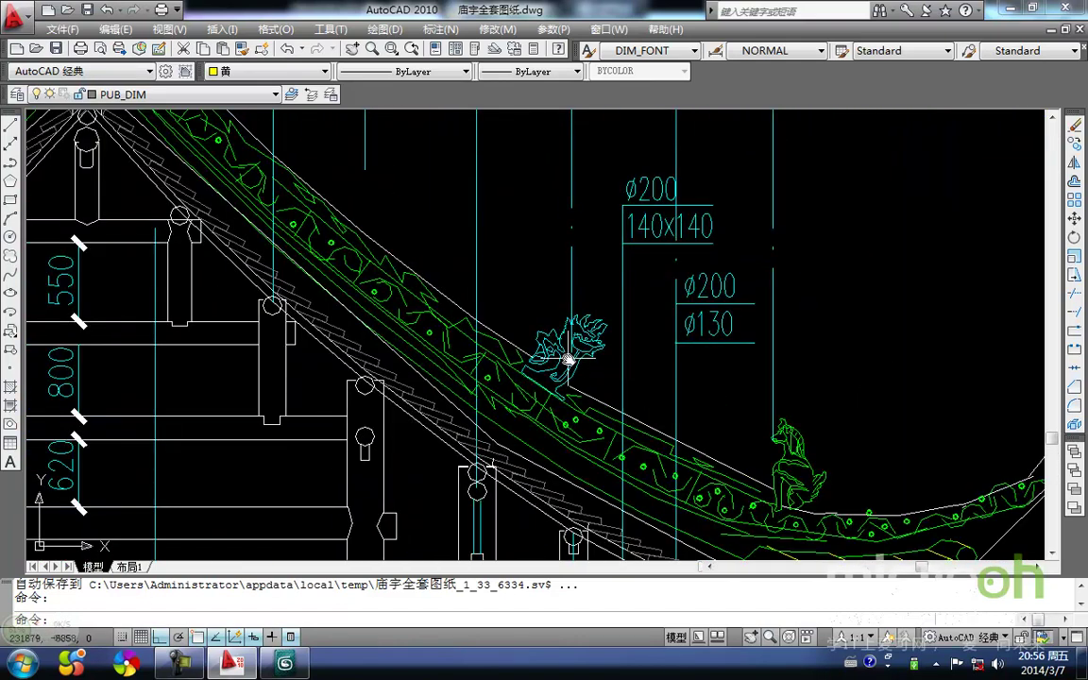
scroll(567, 360, "up", 2)
scroll(587, 323, "down", 4)
mouse_move(557, 351)
middle_mouse_down()
mouse_move(587, 323)
mouse_move(631, 406)
middle_mouse_up()
Examine the vertical ridge and the ornament at its lower end in the front elevation
scroll(630, 408, "down", 2)
scroll(307, 220, "down", 4)
mouse_move(302, 204)
middle_mouse_down()
mouse_move(471, 306)
mouse_move(513, 372)
middle_mouse_up()
scroll(513, 372, "down", 2)
mouse_move(365, 192)
middle_mouse_down()
mouse_move(482, 367)
mouse_move(590, 424)
middle_mouse_up()
middle_click_drag(714, 272, 514, 321)
scroll(520, 314, "up", 4)
middle_click_drag(555, 200, 513, 298)
scroll(420, 248, "down", 5)
middle_click_drag(343, 289, 780, 311)
scroll(437, 275, "up", 2)
scroll(482, 298, "up", 5)
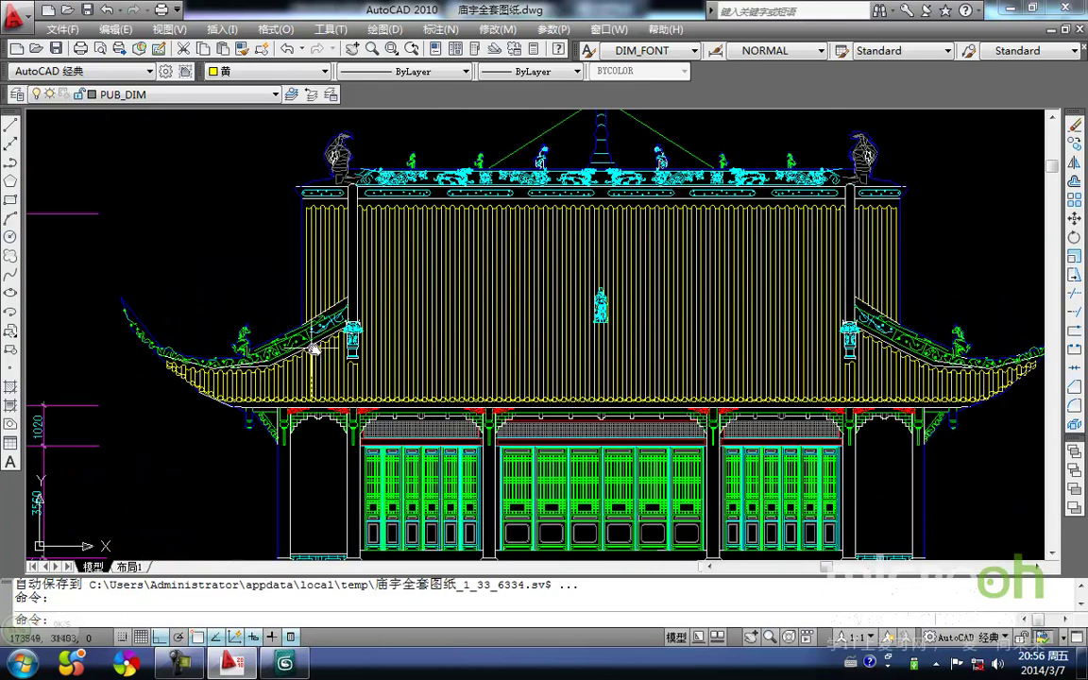
scroll(350, 351, "up", 3)
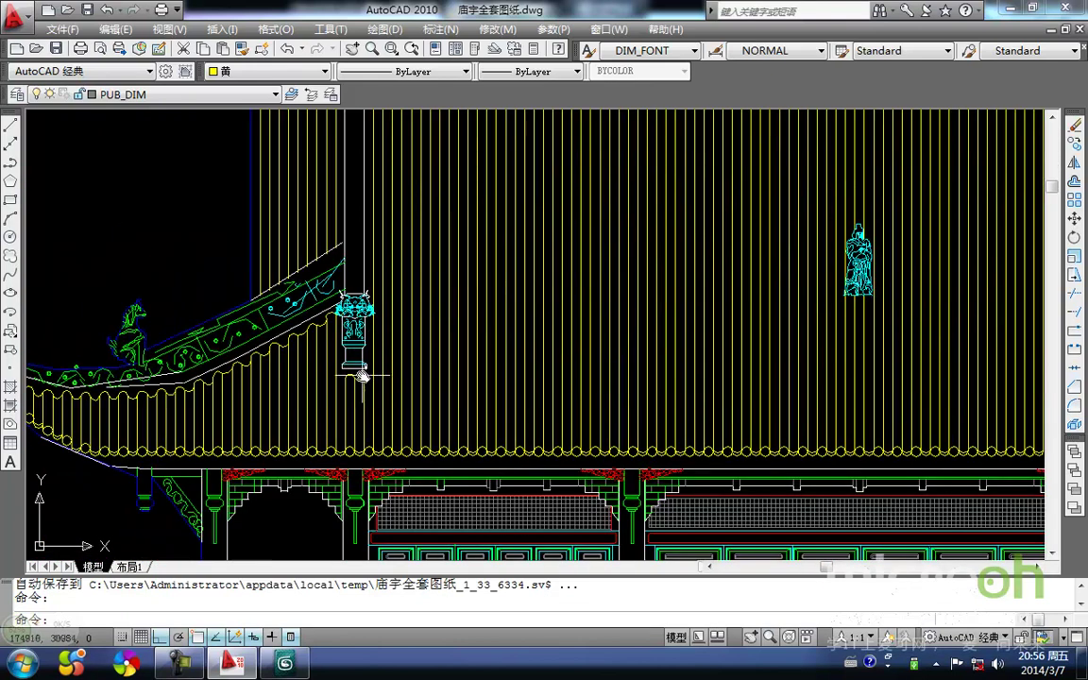
middle_click_drag(362, 368, 259, 329)
Compare the sloping ridge with the section drawing, checking its profile from the roof apex to the eave tip
scroll(260, 329, "down", 4)
scroll(493, 354, "down", 6)
mouse_move(813, 548)
middle_mouse_down()
mouse_move(604, 334)
mouse_move(437, 379)
middle_mouse_up()
scroll(618, 396, "up", 3)
scroll(525, 360, "up", 5)
scroll(599, 357, "up", 5)
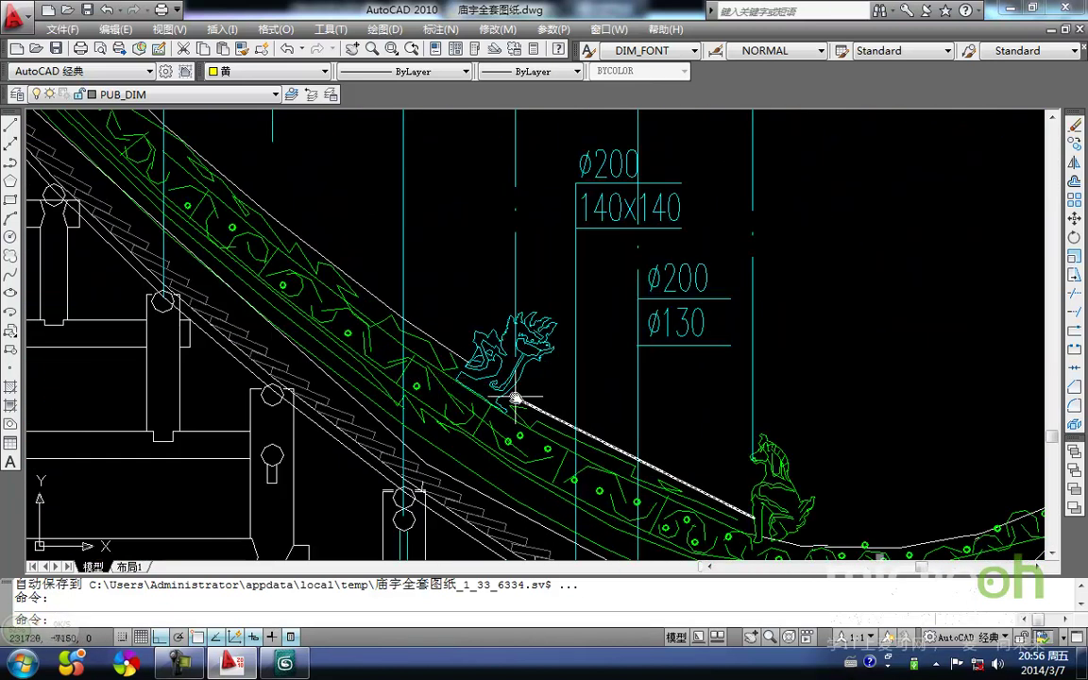
middle_click_drag(515, 398, 619, 444)
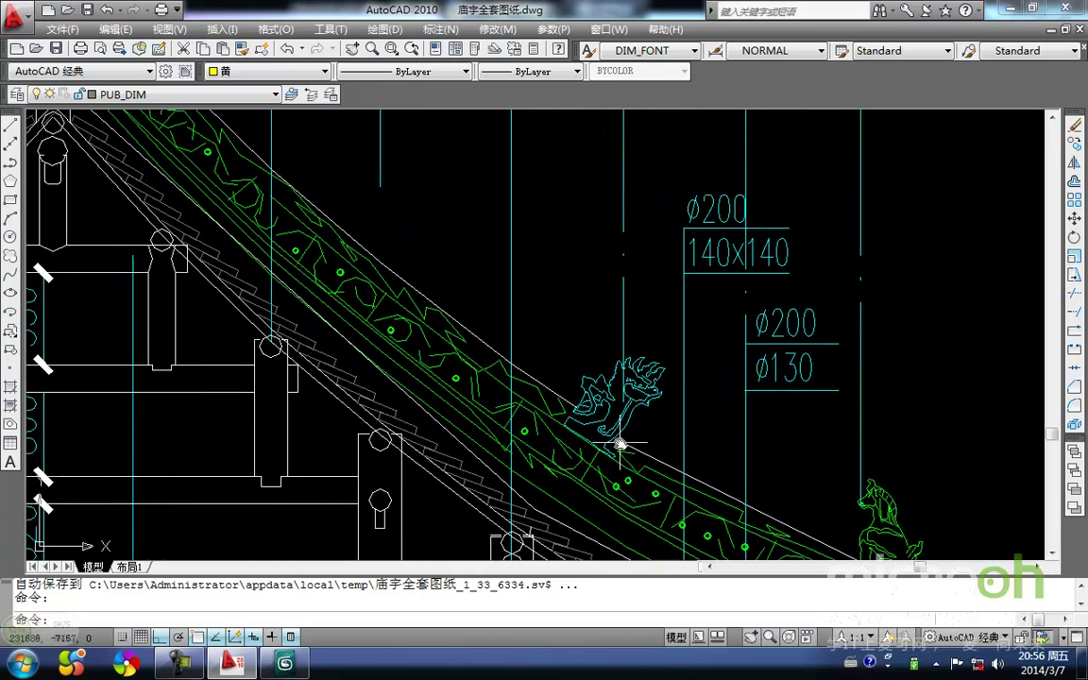
scroll(617, 462, "down", 3)
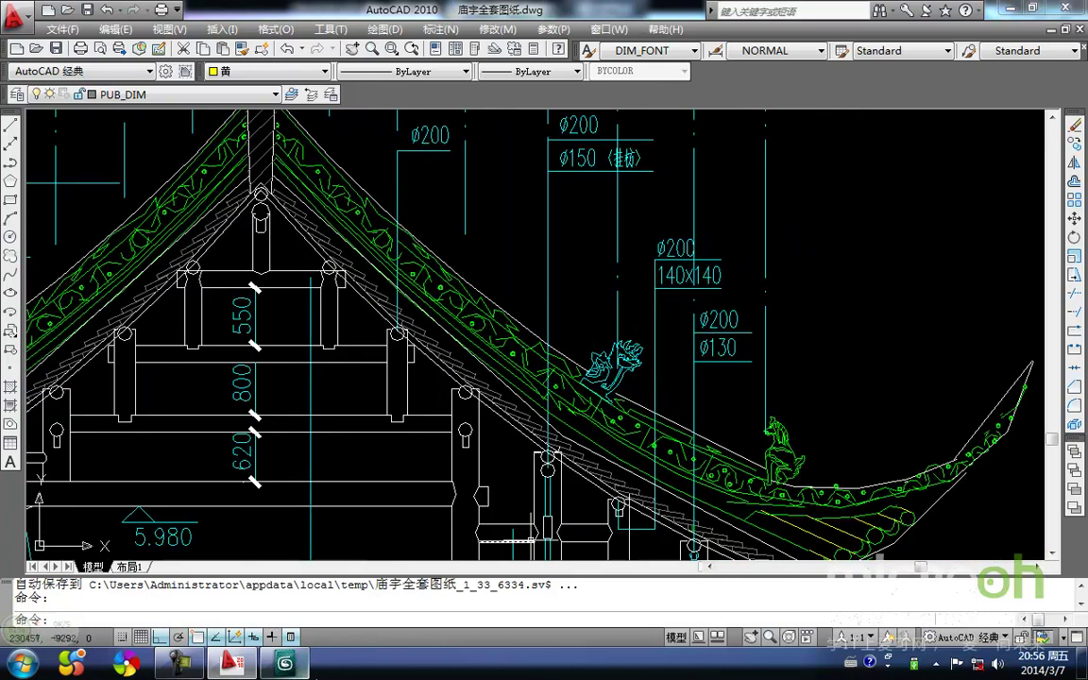
Return to 3ds Max and examine the roof slope and hip ridge ends in the left wireframe view
left_click(294, 672)
middle_click_drag(513, 376, 497, 385)
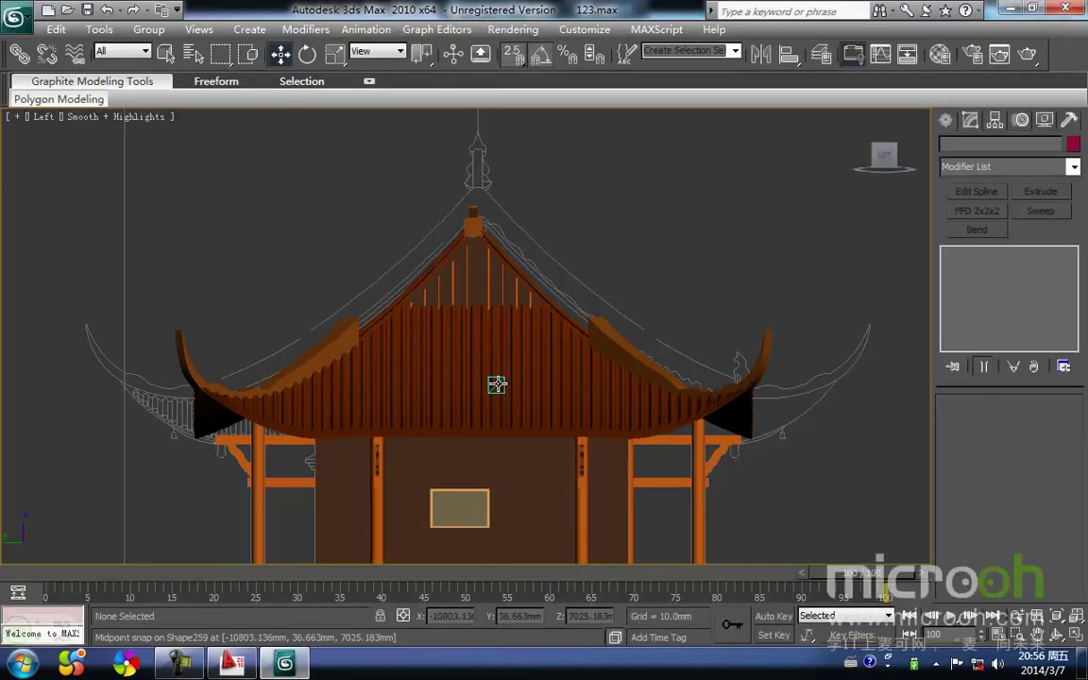
key("F3")
key("F3")
scroll(651, 340, "up", 5)
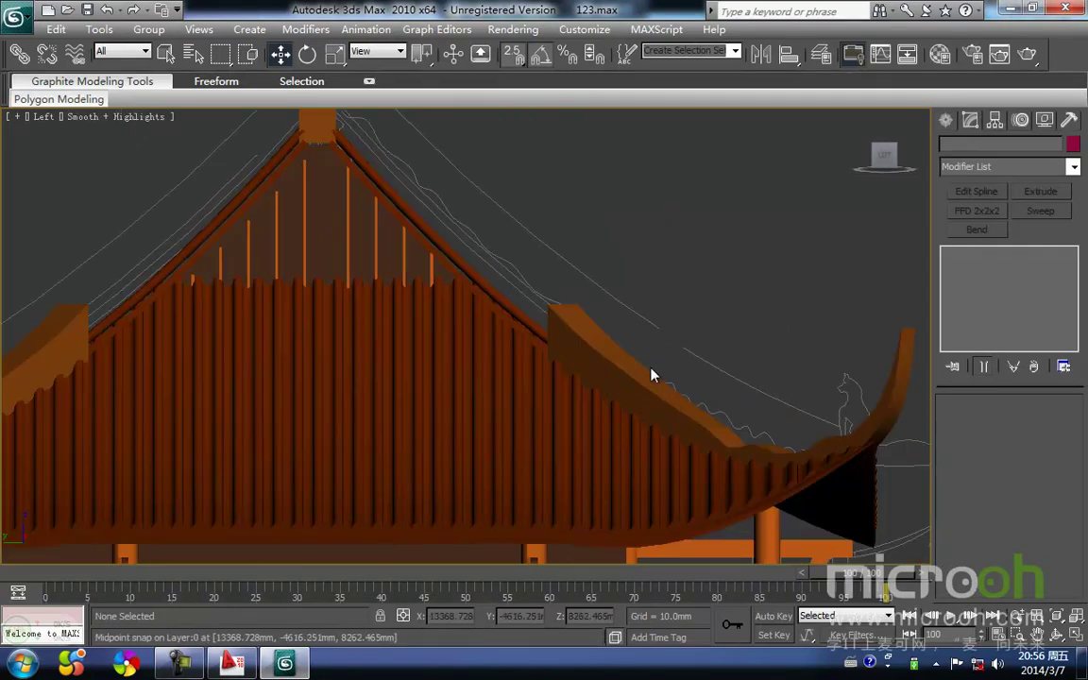
key("F3")
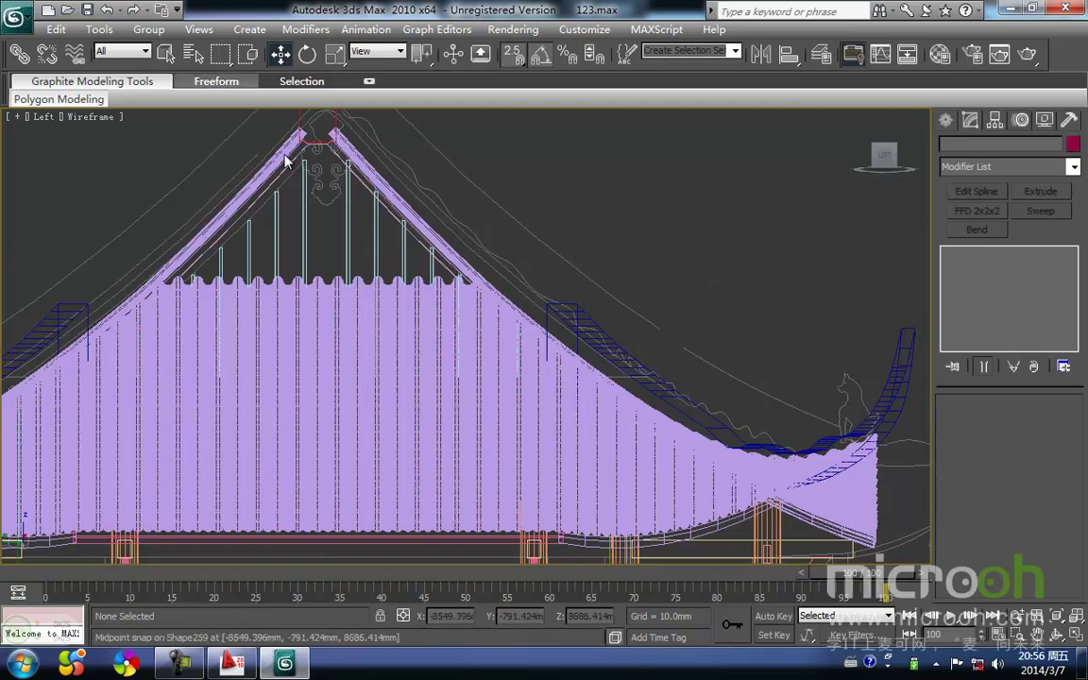
middle_click_drag(576, 306, 740, 307)
middle_click_drag(494, 344, 239, 342)
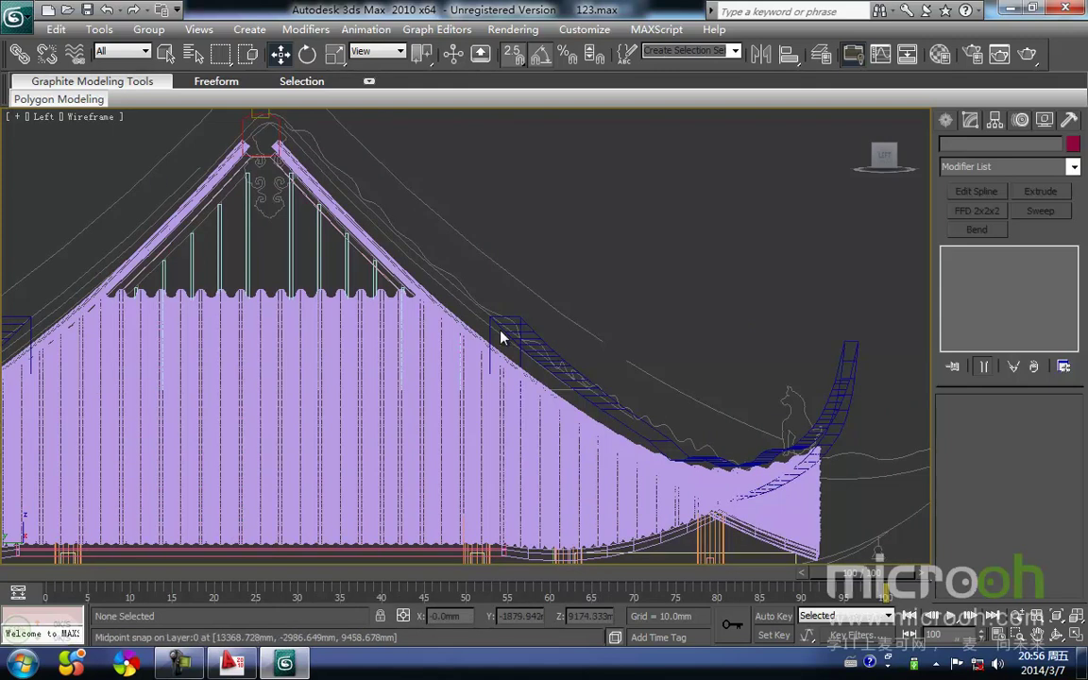
left_click(948, 121)
left_click(975, 227)
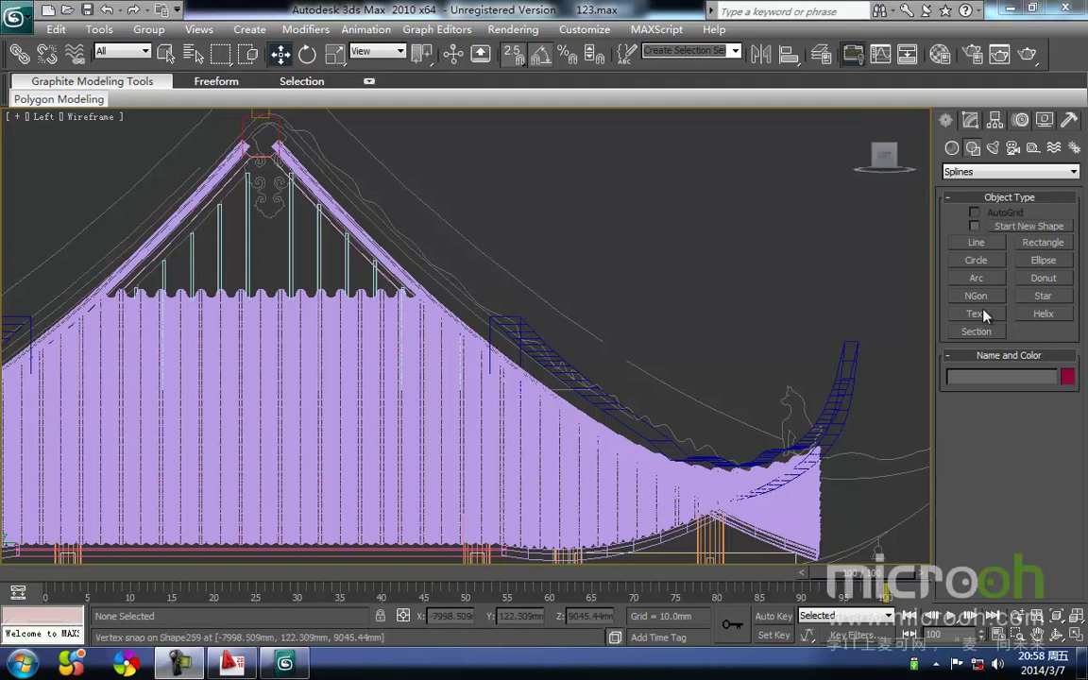
left_click(970, 121)
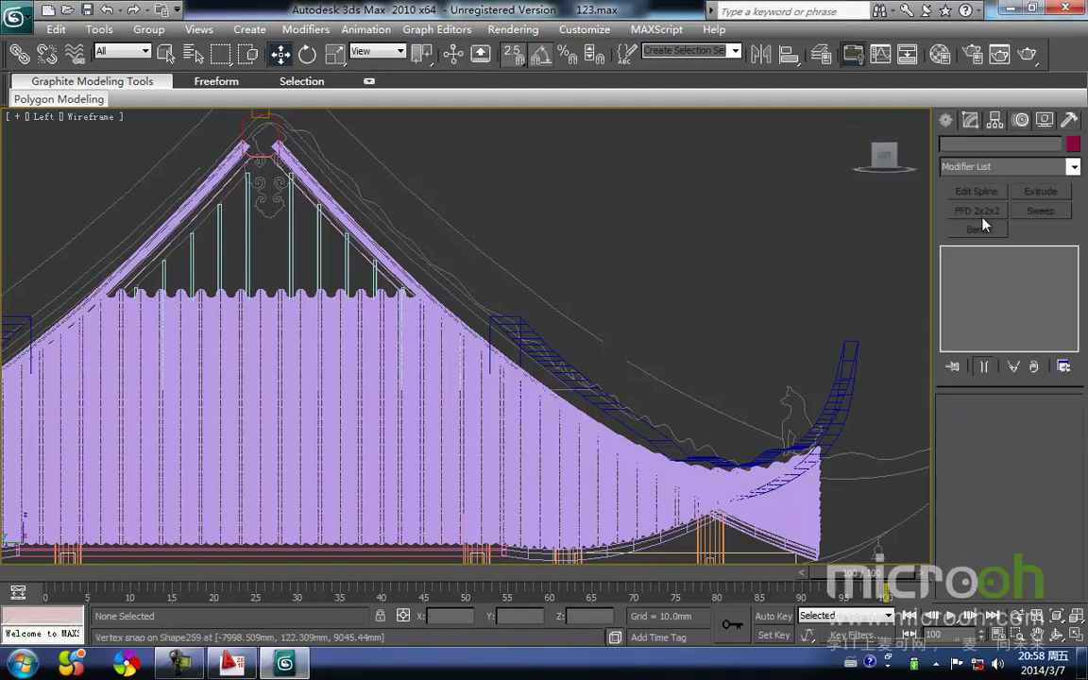
left_click(945, 120)
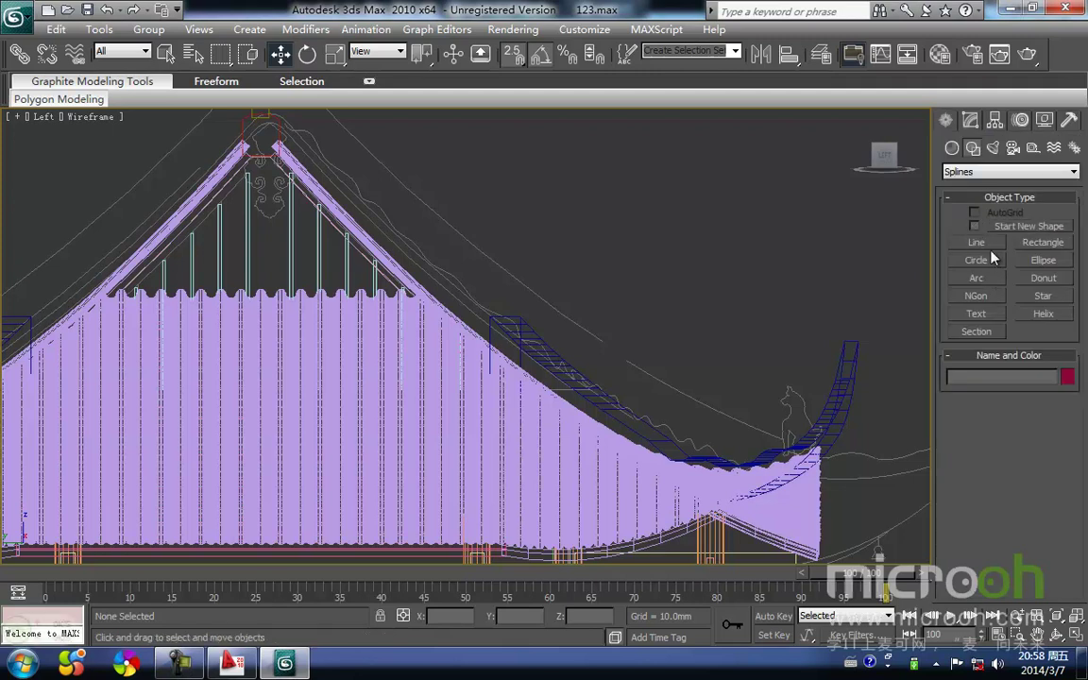
left_click(976, 242)
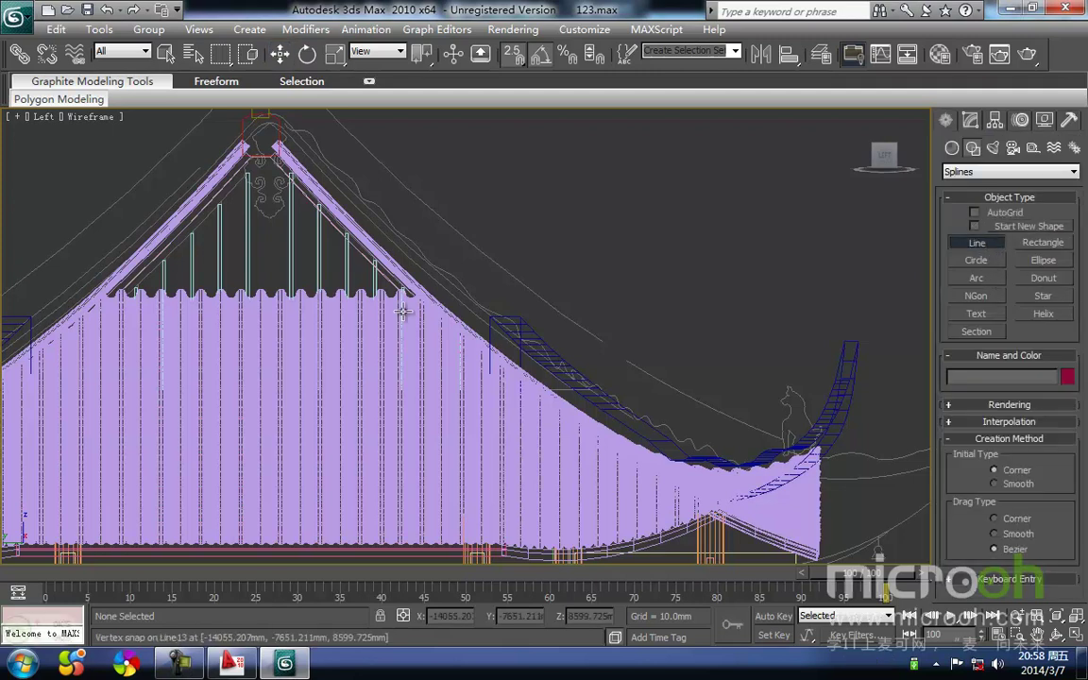
middle_click_drag(498, 371, 537, 405)
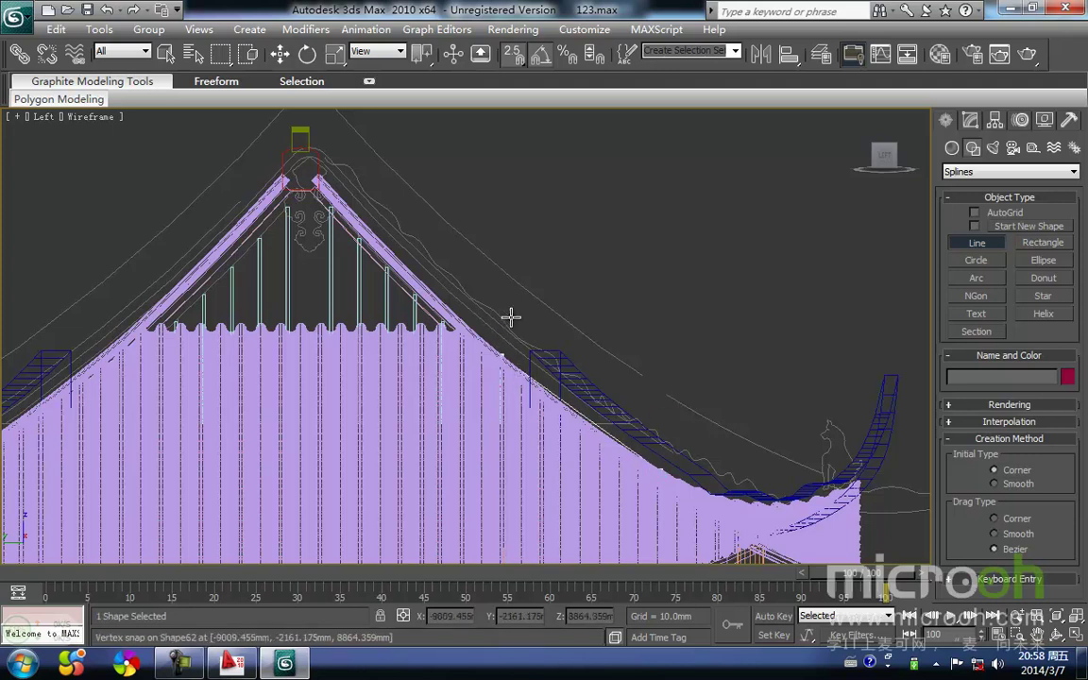
right_click(630, 322)
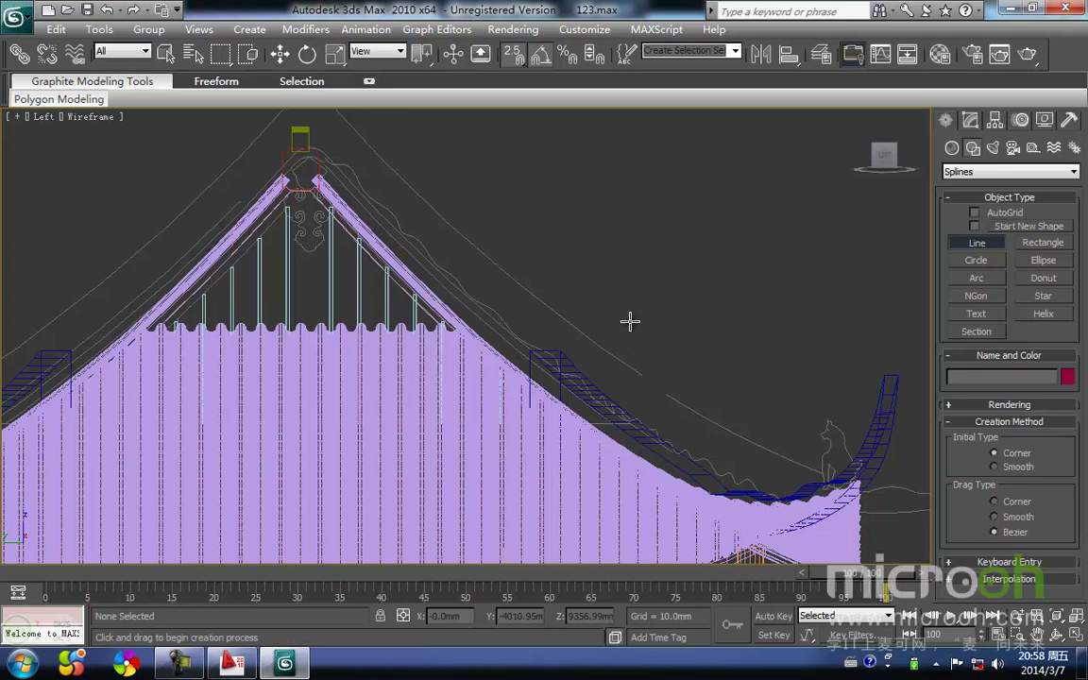
Draw an arc along each of the two roof slopes in the left view, running between the lower slope and the ridge base
left_click(978, 278)
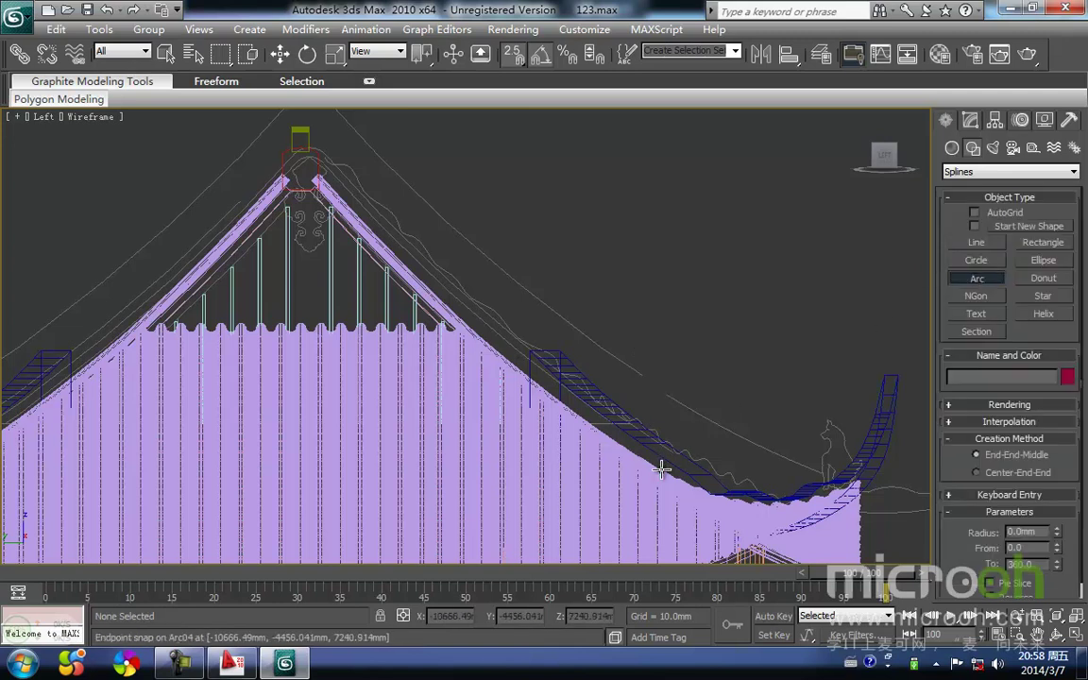
left_click_drag(444, 278, 316, 172)
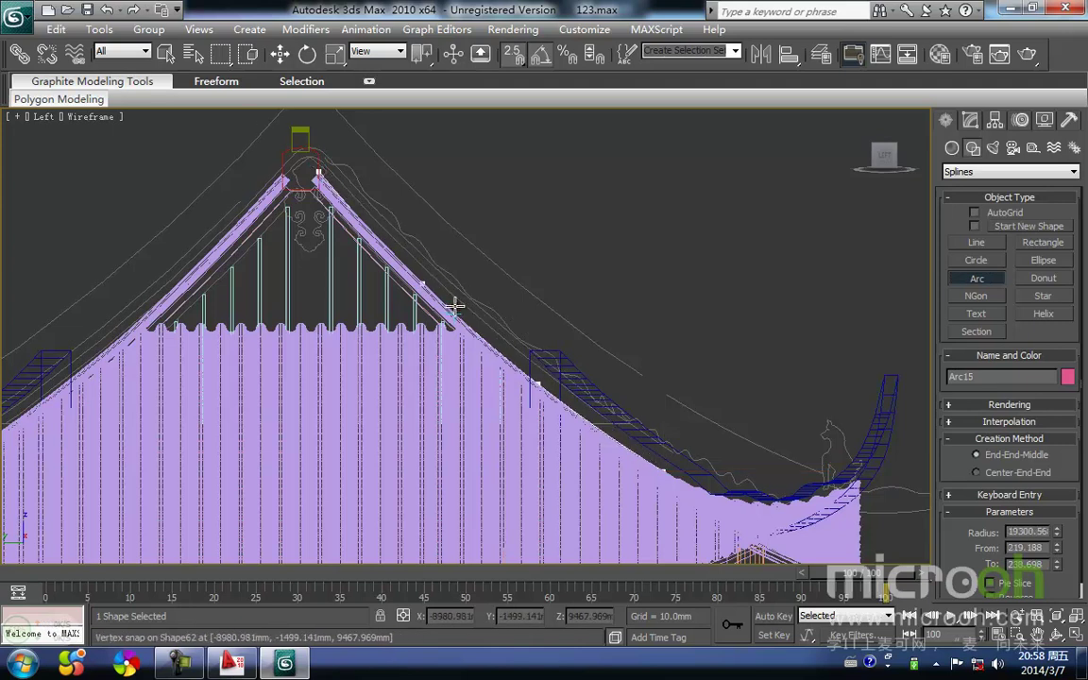
middle_click_drag(395, 285, 611, 239)
middle_click_drag(300, 348, 369, 321)
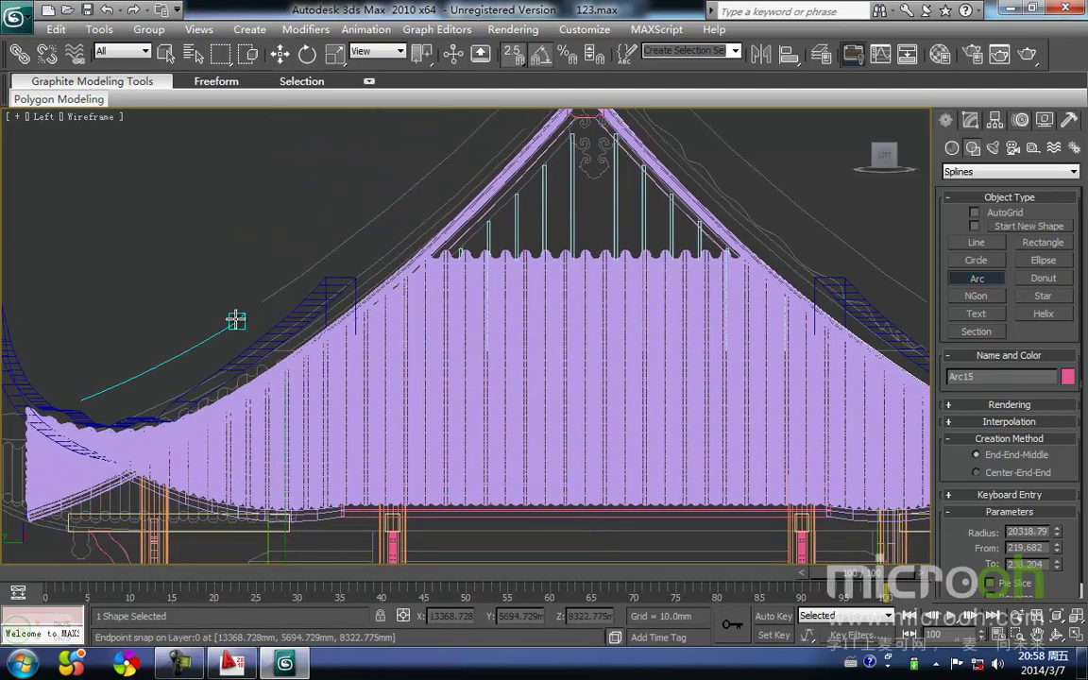
middle_click_drag(258, 304, 198, 332)
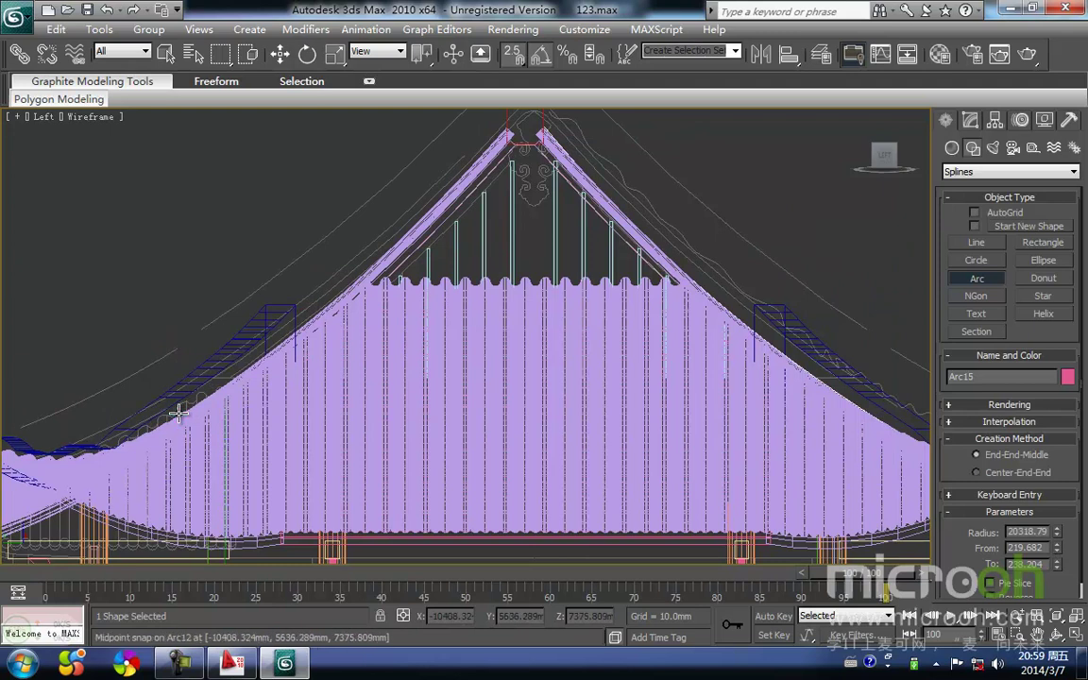
left_click_drag(178, 411, 496, 121)
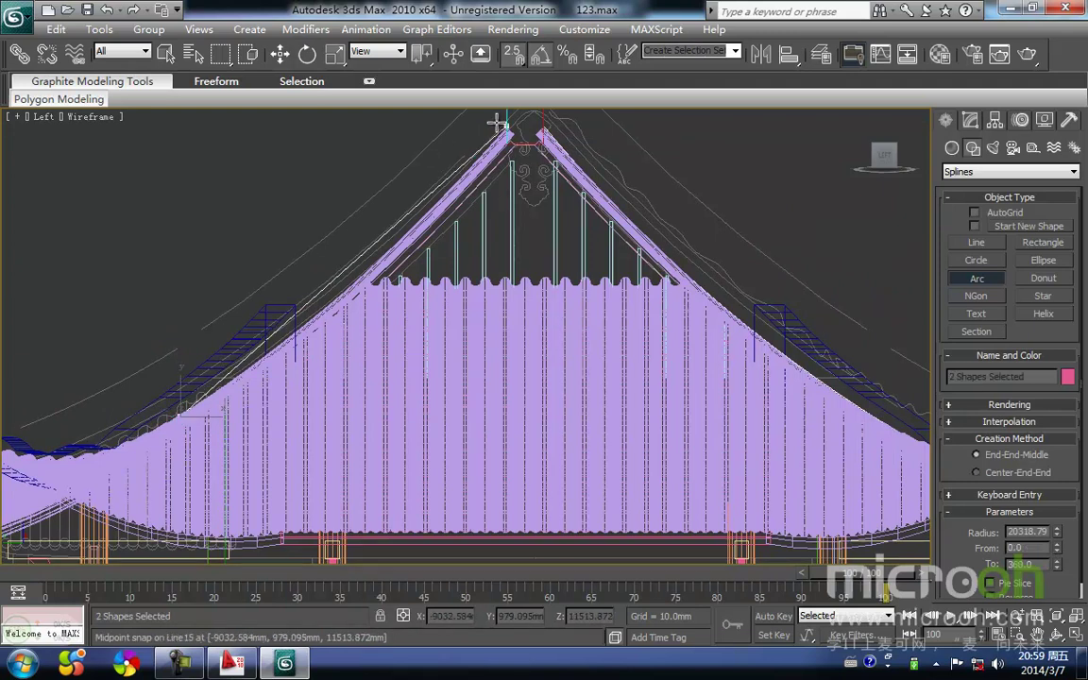
left_click(400, 236)
right_click(516, 202)
Draw a small arc across the roof apex joining the upper ends of the two slope arcs
middle_click_drag(529, 197, 425, 353)
scroll(506, 210, "up", 3)
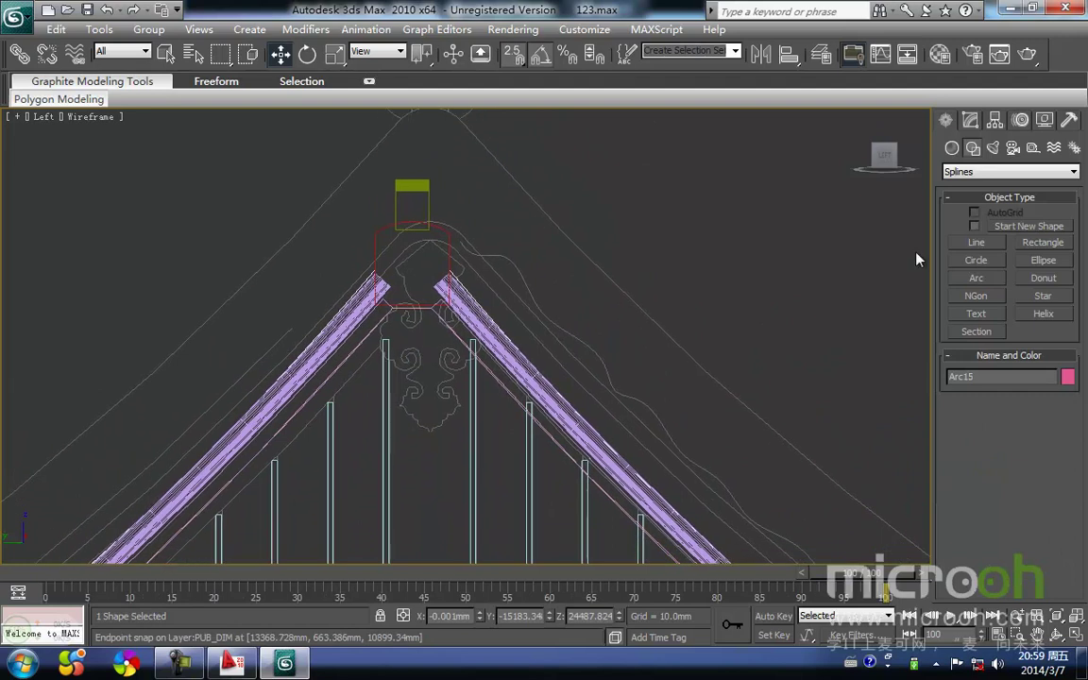
left_click(984, 282)
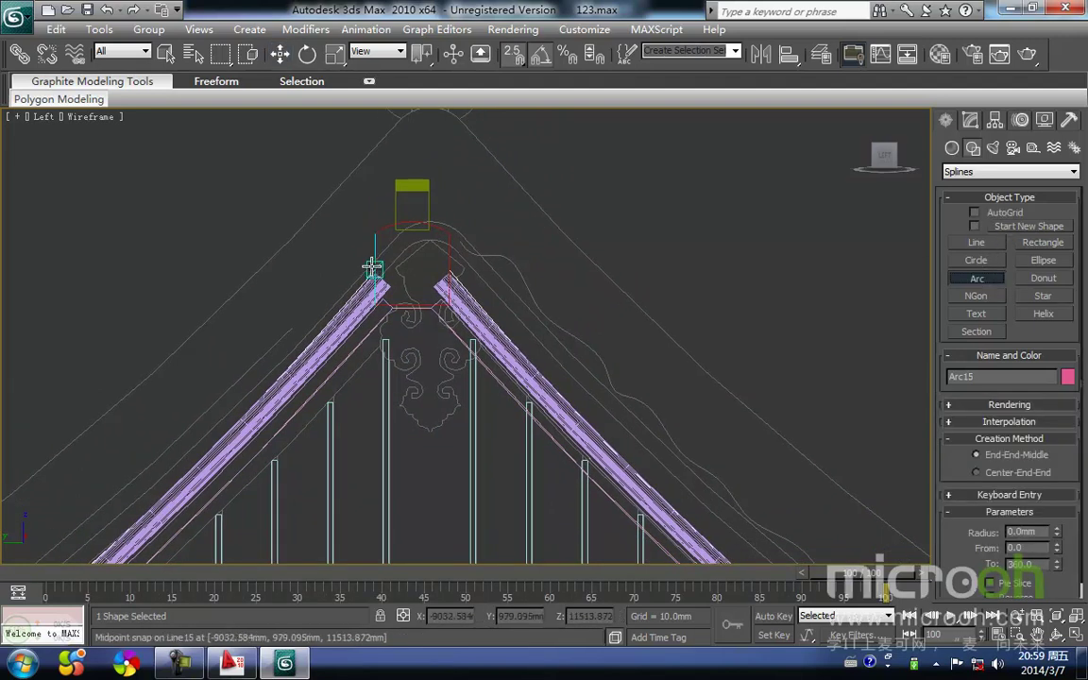
left_click_drag(375, 271, 449, 271)
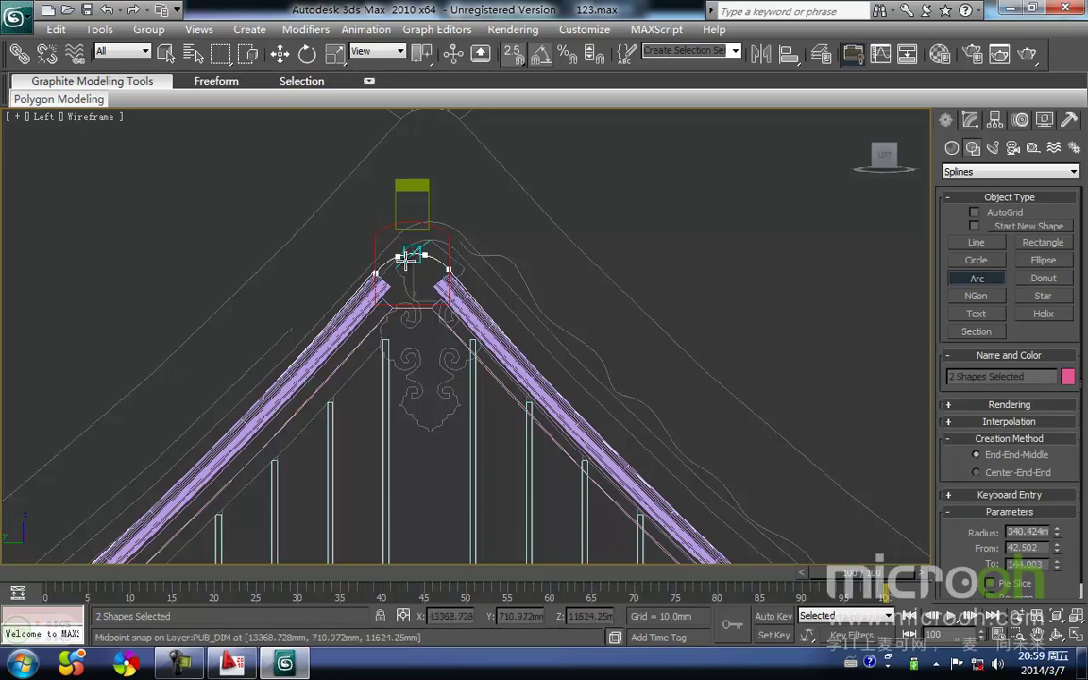
right_click(591, 208)
left_click(597, 206)
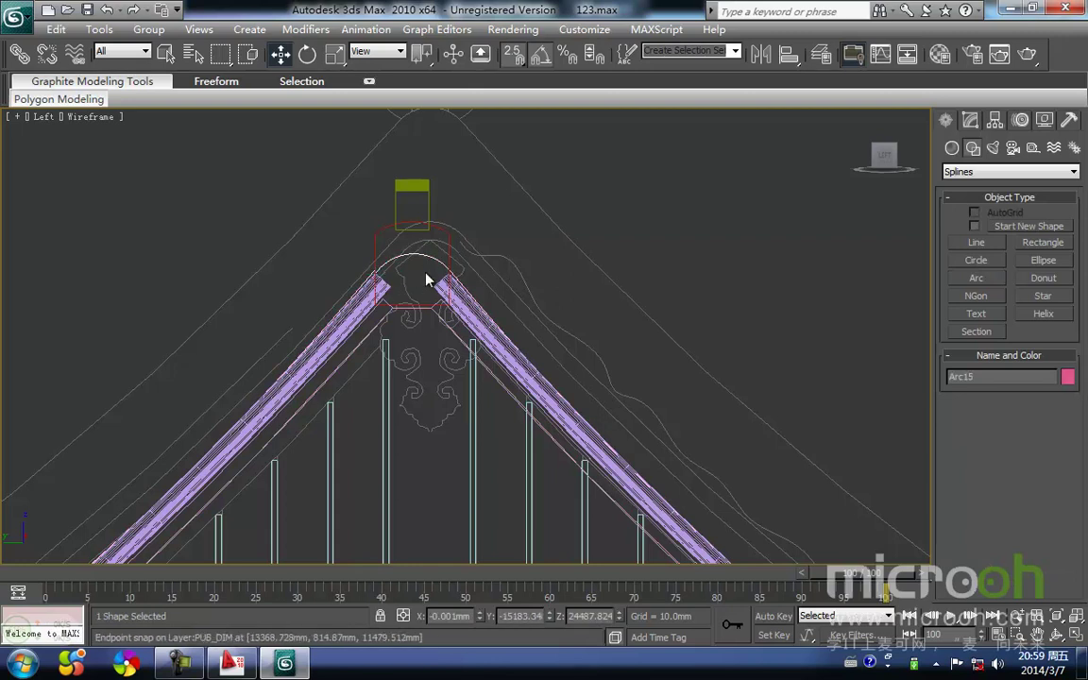
scroll(394, 273, "up", 1)
middle_click_drag(384, 289, 413, 260)
scroll(326, 493, "down", 1)
Switch to AutoCAD and examine how the sloping ridge is drawn around the roof apex
left_click(238, 664)
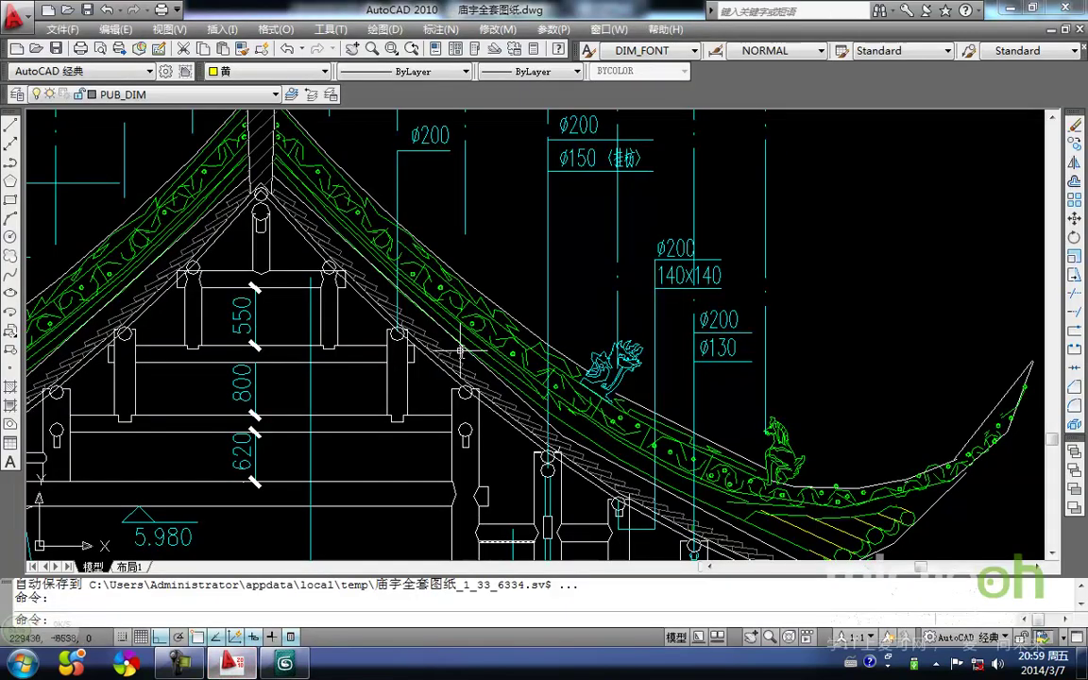
middle_click_drag(450, 357, 452, 412)
scroll(452, 413, "down", 13)
middle_click_drag(423, 332, 490, 448)
scroll(147, 225, "up", 2)
mouse_move(148, 226)
middle_mouse_down()
mouse_move(322, 271)
mouse_move(308, 236)
mouse_move(278, 242)
middle_mouse_up()
scroll(326, 270, "up", 12)
scroll(273, 217, "up", 3)
middle_click_drag(249, 168, 368, 307)
Return to 3ds Max and combine the apex arc and both slope arcs into one editable spline
left_click(285, 664)
middle_click_drag(451, 311, 437, 383)
scroll(434, 380, "up", 6)
middle_click_drag(348, 274, 374, 359)
scroll(372, 361, "down", 1)
middle_click_drag(306, 371, 421, 384)
scroll(353, 300, "down", 4)
scroll(439, 319, "up", 3)
scroll(439, 319, "up", 3)
scroll(412, 367, "down", 2)
left_click(432, 348)
left_click(414, 305)
middle_click_drag(403, 309, 379, 300)
key("1")
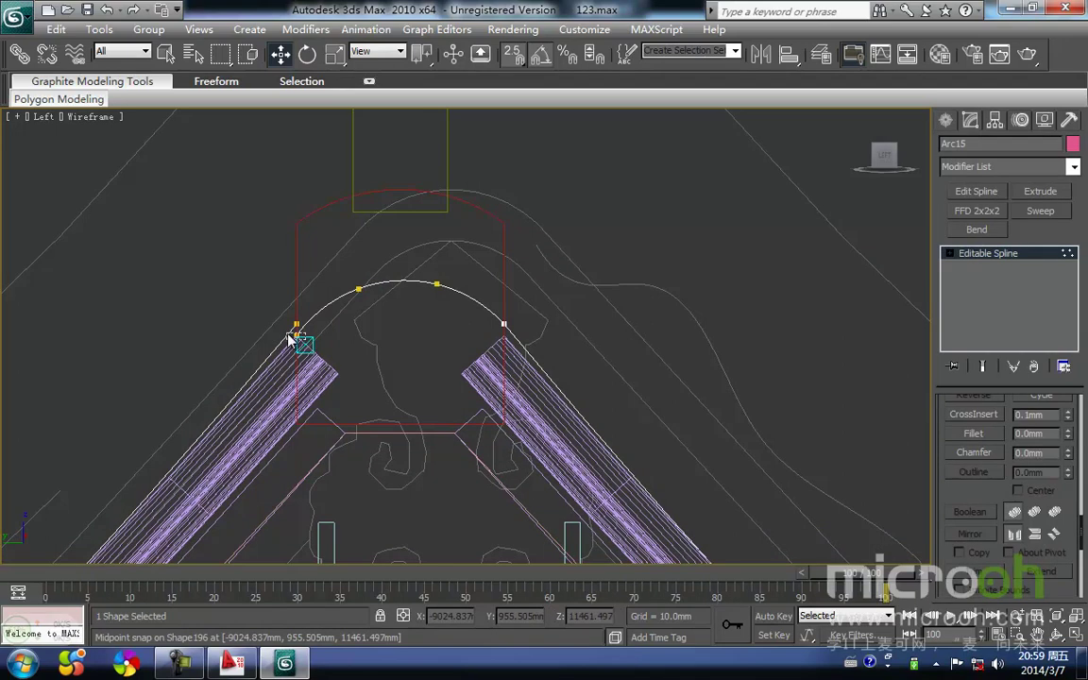
Snap the apex arc's left end vertex onto the top vertex of the left-hand slope arc
left_click(291, 336)
mouse_move(294, 340)
left_mouse_down()
mouse_move(300, 319)
mouse_move(289, 318)
mouse_move(299, 322)
left_mouse_up()
key("space")
left_click(346, 353)
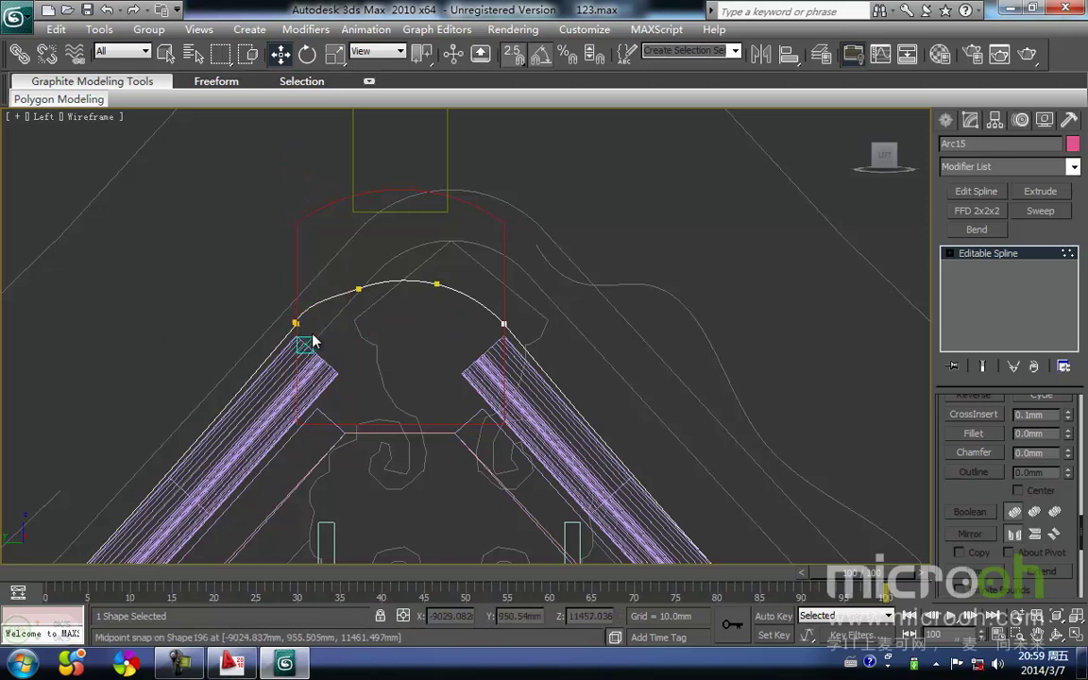
scroll(313, 342, "down", 8)
scroll(444, 299, "up", 10)
middle_click_drag(362, 343, 546, 397)
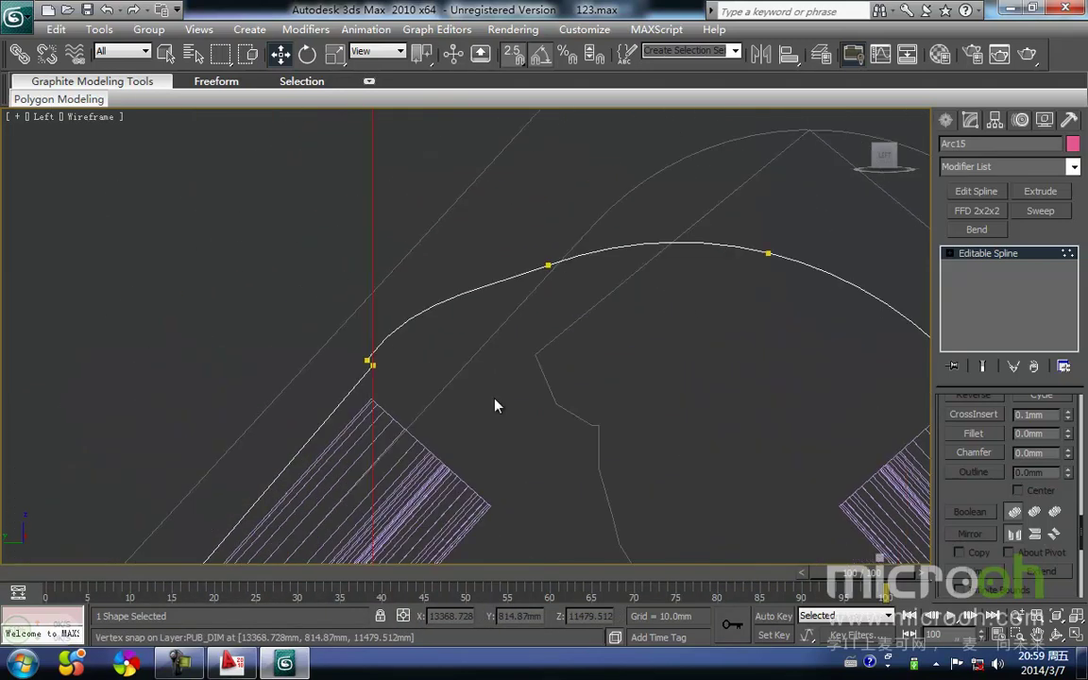
scroll(375, 365, "up", 5)
middle_click_drag(241, 340, 371, 306)
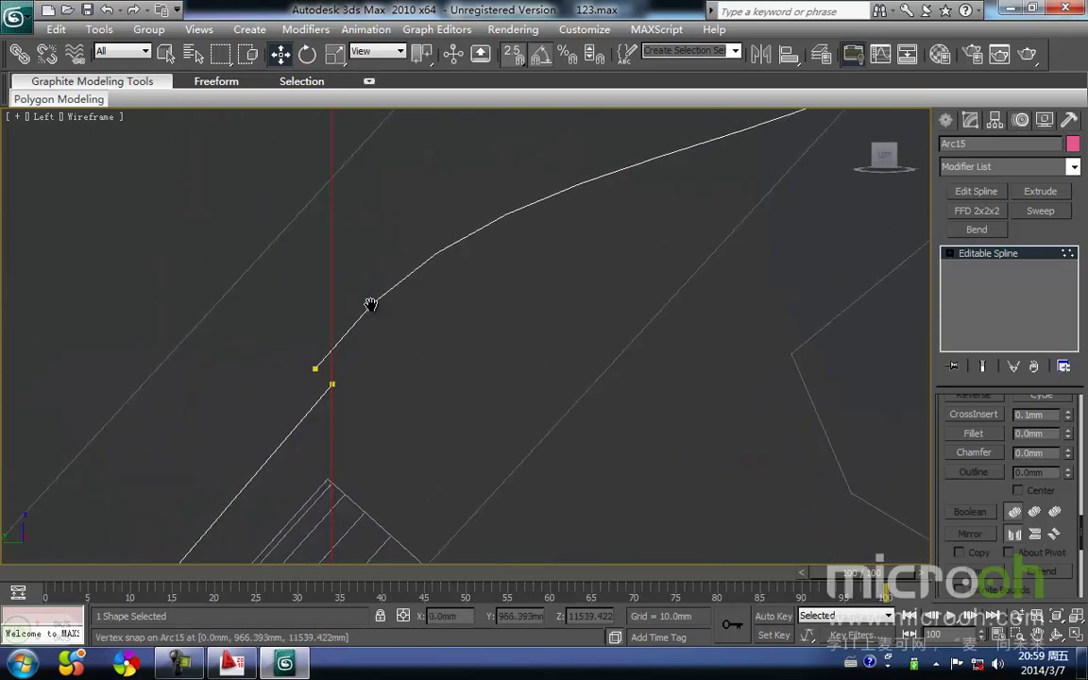
left_click(316, 369)
left_click_drag(318, 370, 333, 384)
left_click(425, 403)
scroll(426, 408, "down", 10)
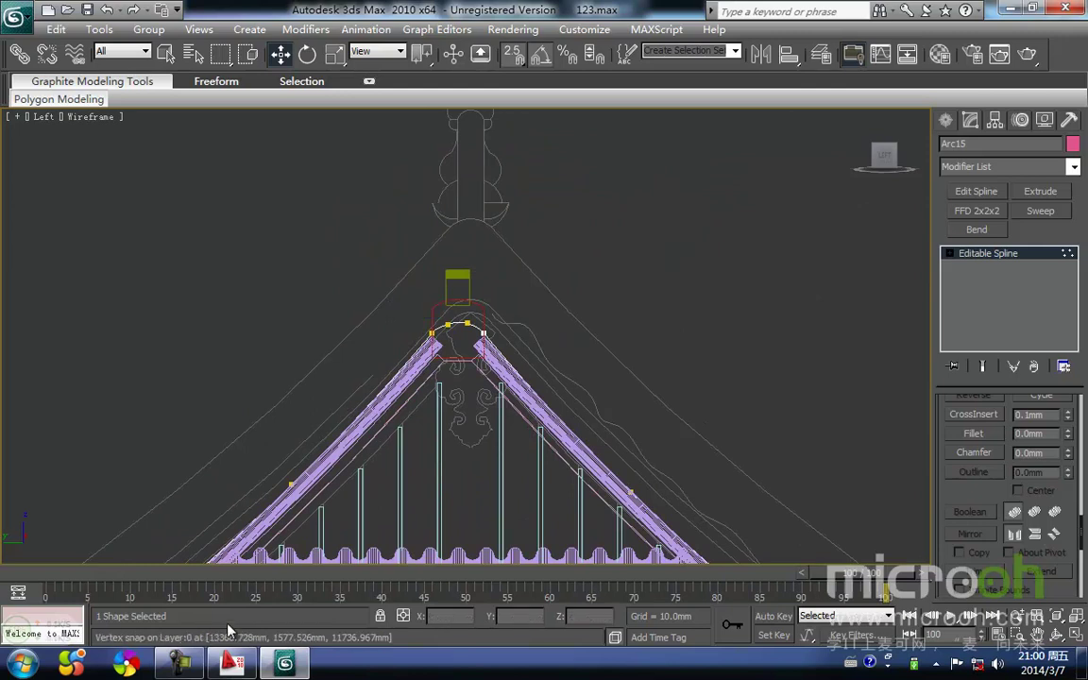
scroll(382, 314, "up", 6)
scroll(382, 347, "down", 3)
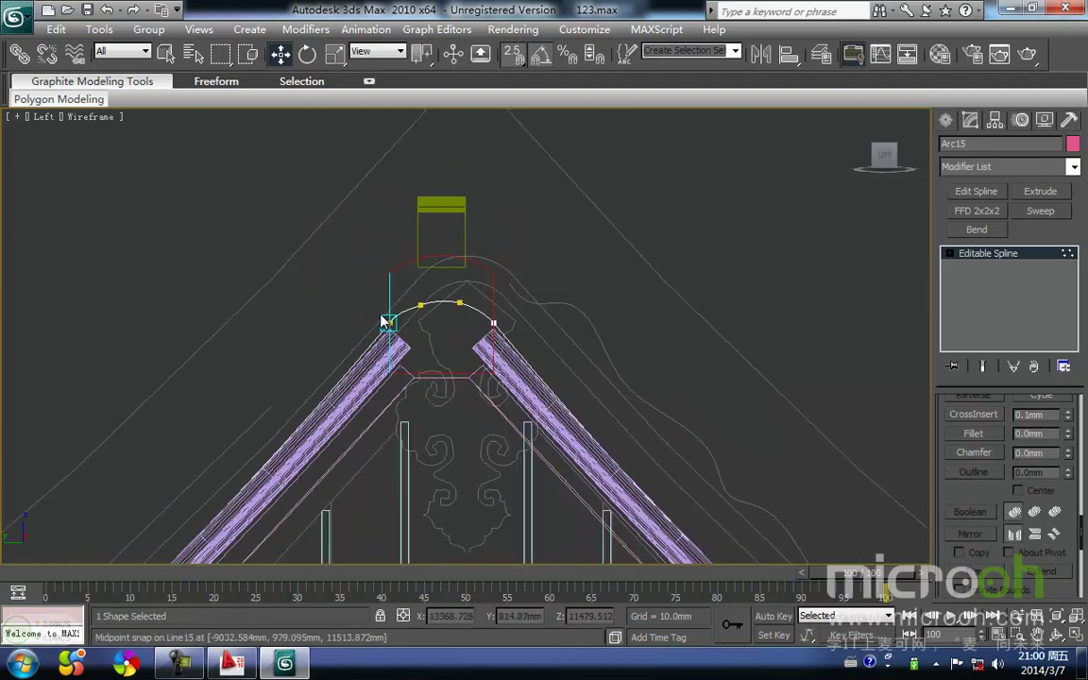
Isolate the ridge curve, weld the coincident vertices where its arcs meet, and leave isolation
key("alt+q")
left_click_drag(658, 400, 116, 150)
right_click(449, 357)
left_click(397, 490)
left_click(439, 357)
scroll(439, 355, "up", 3)
middle_click_drag(454, 298, 440, 366)
scroll(437, 382, "up", 2)
key("1")
left_click(424, 390)
left_click_drag(433, 341, 335, 127)
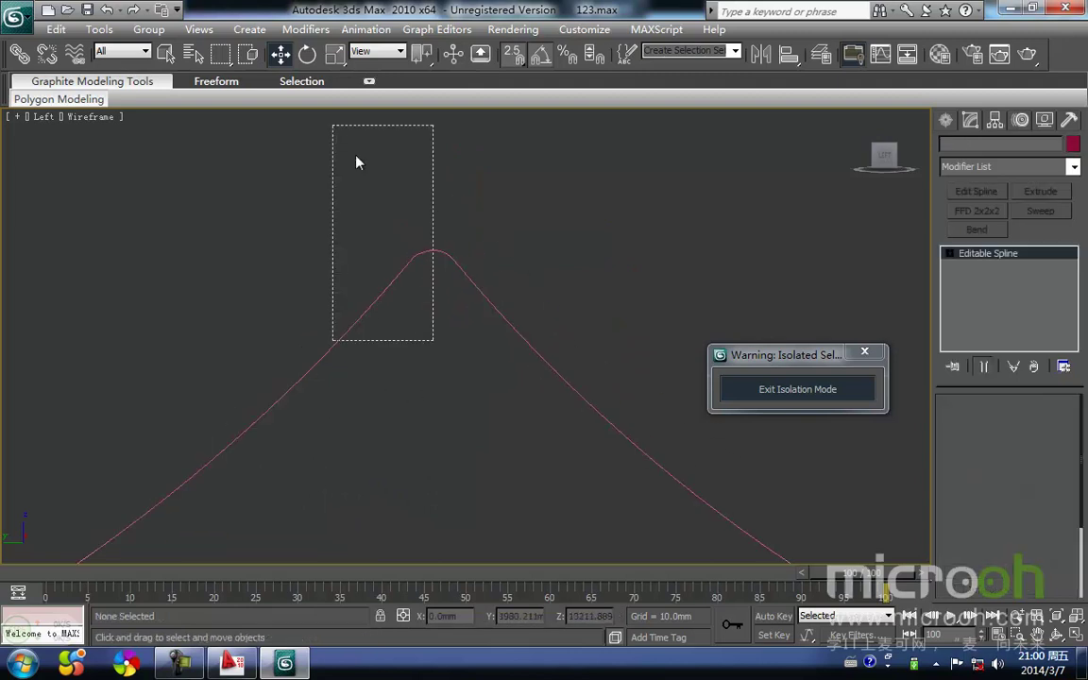
left_click(762, 394)
Compare the ridge curve with the front and side elevation linework, from the roof apex to the lower end of the vertical ridge
middle_click_drag(515, 365, 489, 428)
scroll(488, 427, "down", 3)
scroll(481, 422, "up", 8)
middle_click_drag(411, 379, 350, 246)
scroll(360, 274, "down", 4)
middle_click_drag(371, 359, 375, 298)
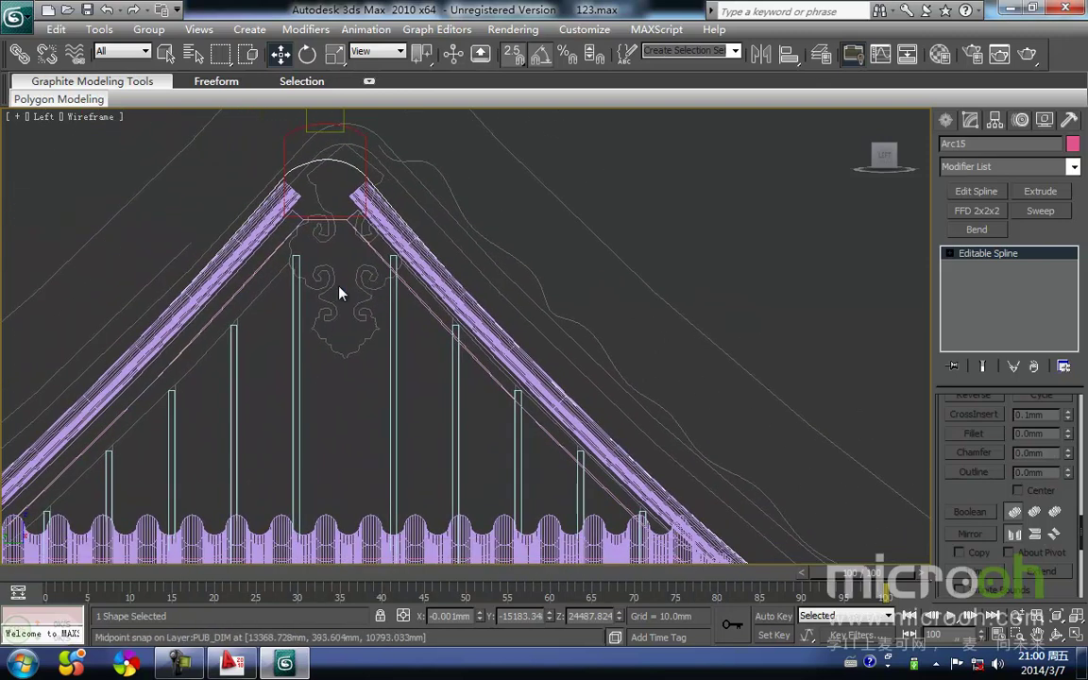
middle_click_drag(282, 250, 281, 289)
middle_click_drag(373, 287, 367, 256)
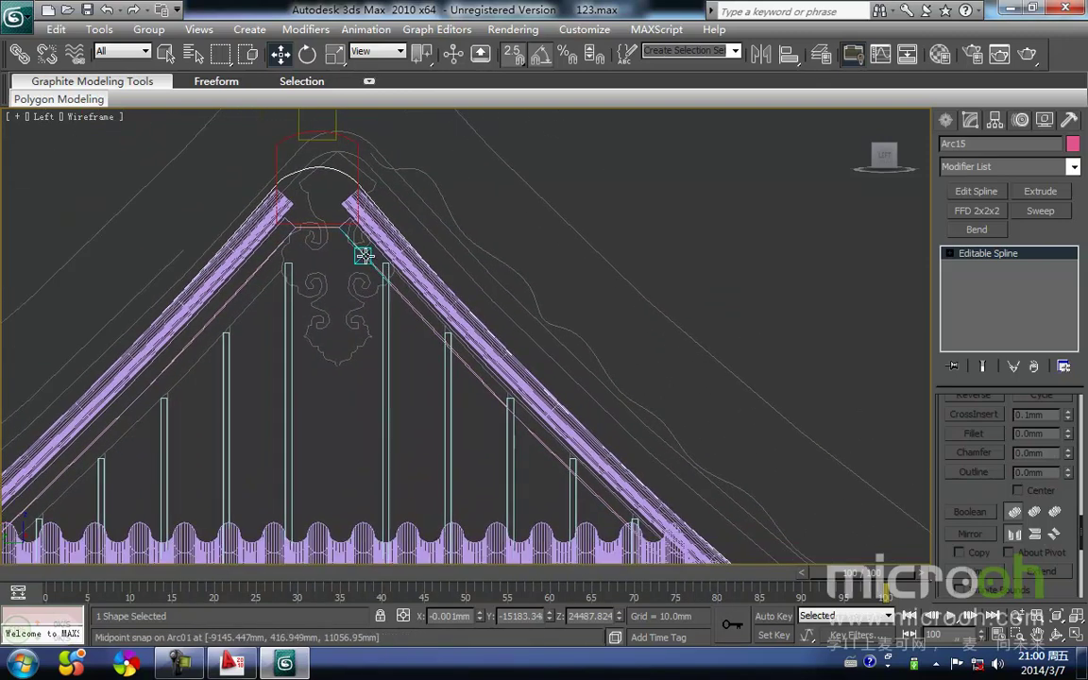
key("f")
scroll(382, 296, "down", 5)
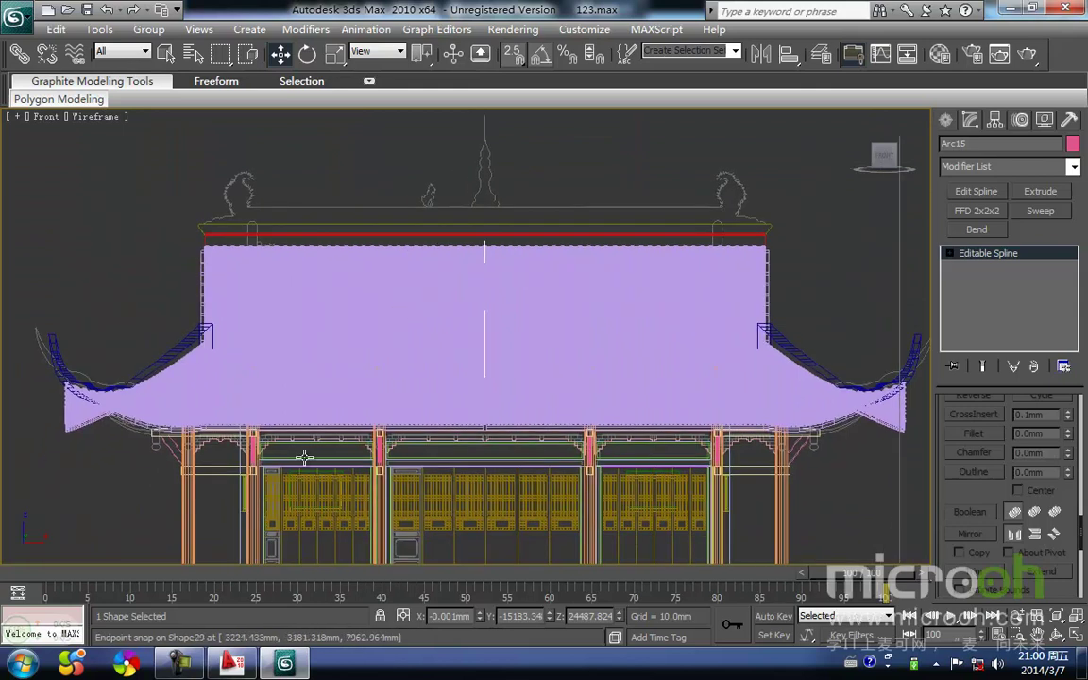
scroll(357, 372, "up", 8)
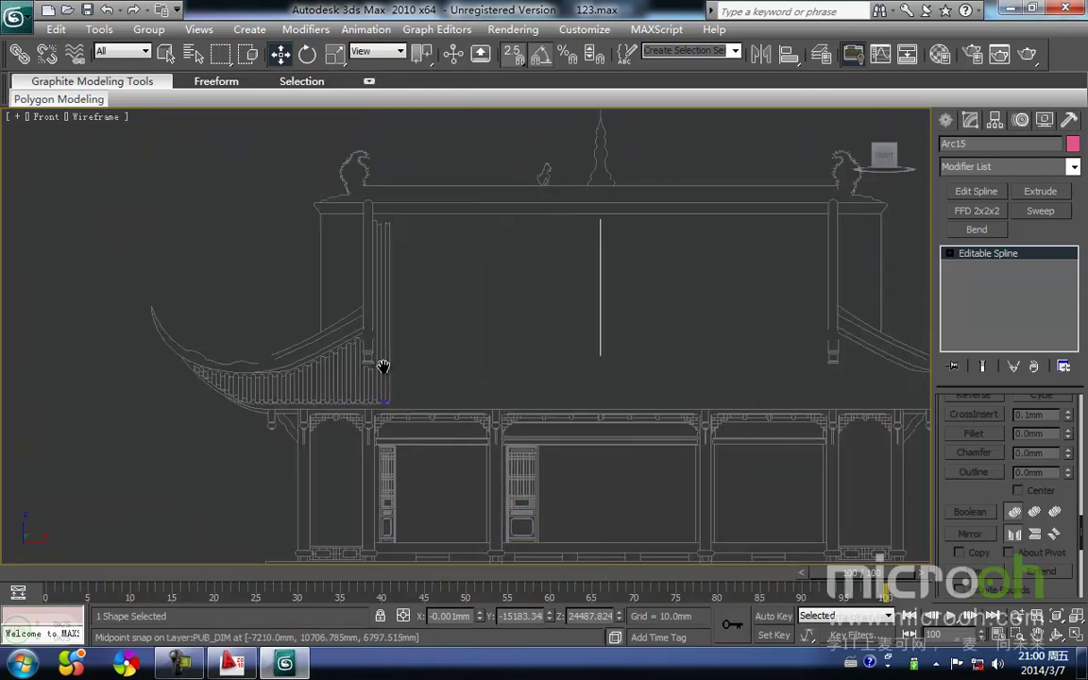
middle_click_drag(218, 416, 510, 369)
scroll(468, 354, "up", 2)
middle_click_drag(331, 417, 403, 408)
middle_click_drag(472, 447, 383, 446)
key("l")
middle_click_drag(549, 407, 387, 382)
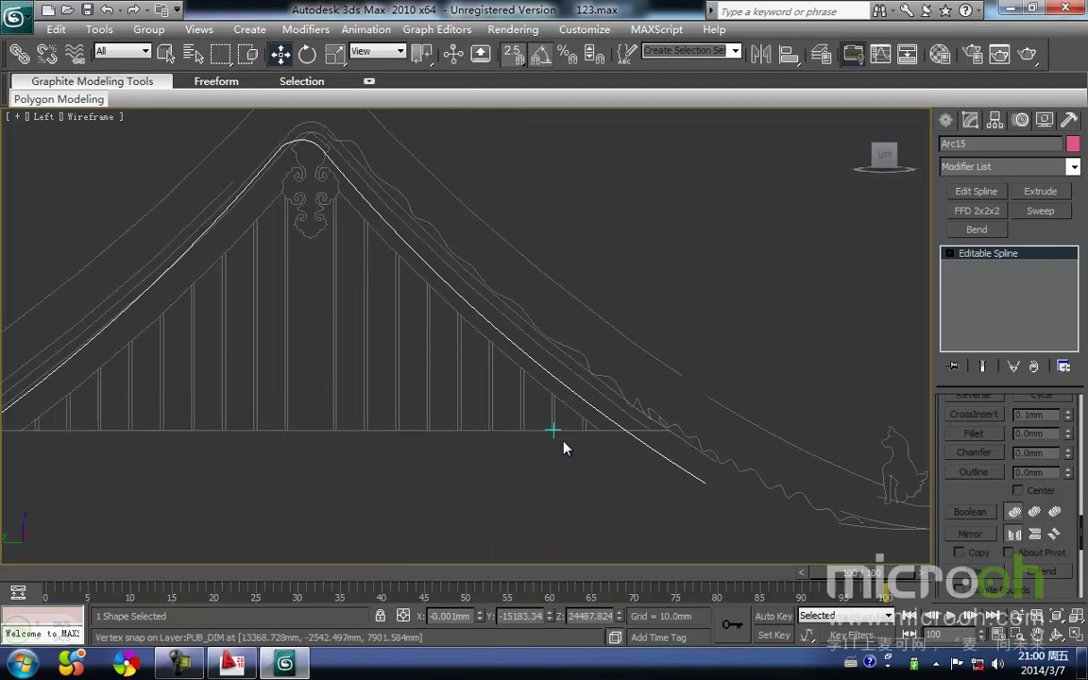
middle_click_drag(123, 322, 120, 327)
middle_click_drag(658, 455, 642, 459)
Move all vertices of the ridge curve to X -7210 mm in the front view, beside the left-hand vertical ridge
key("f")
key("z")
middle_click_drag(445, 399, 499, 373)
scroll(505, 373, "down", 6)
left_click_drag(508, 447, 437, 212)
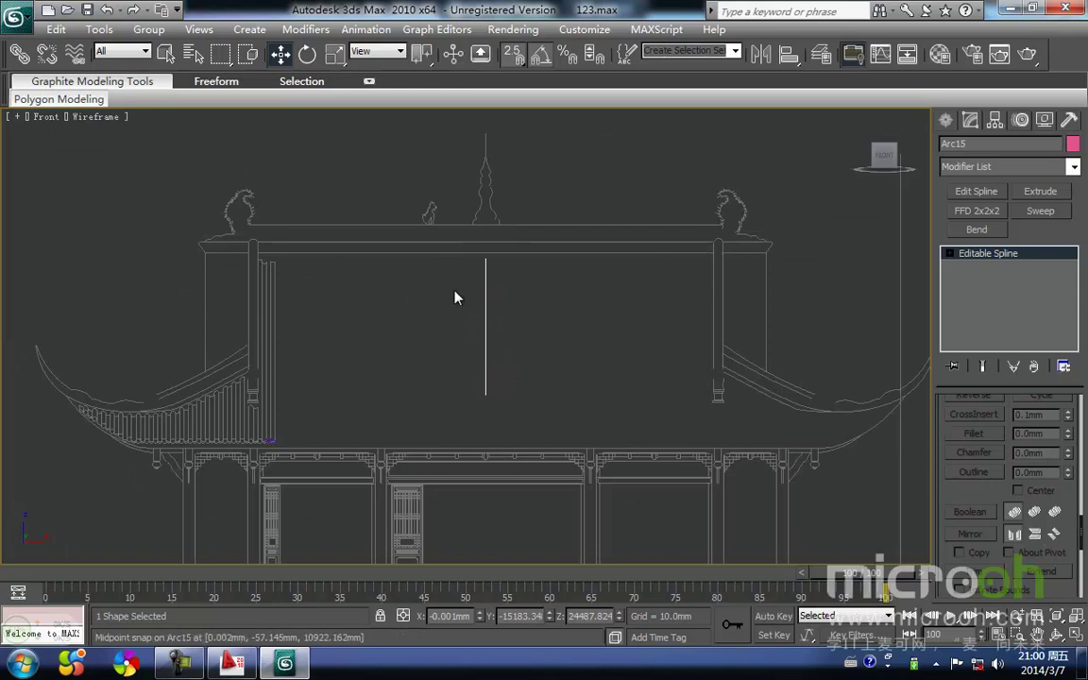
key("1")
left_click_drag(518, 427, 412, 206)
key("space")
left_click_drag(564, 330, 276, 375)
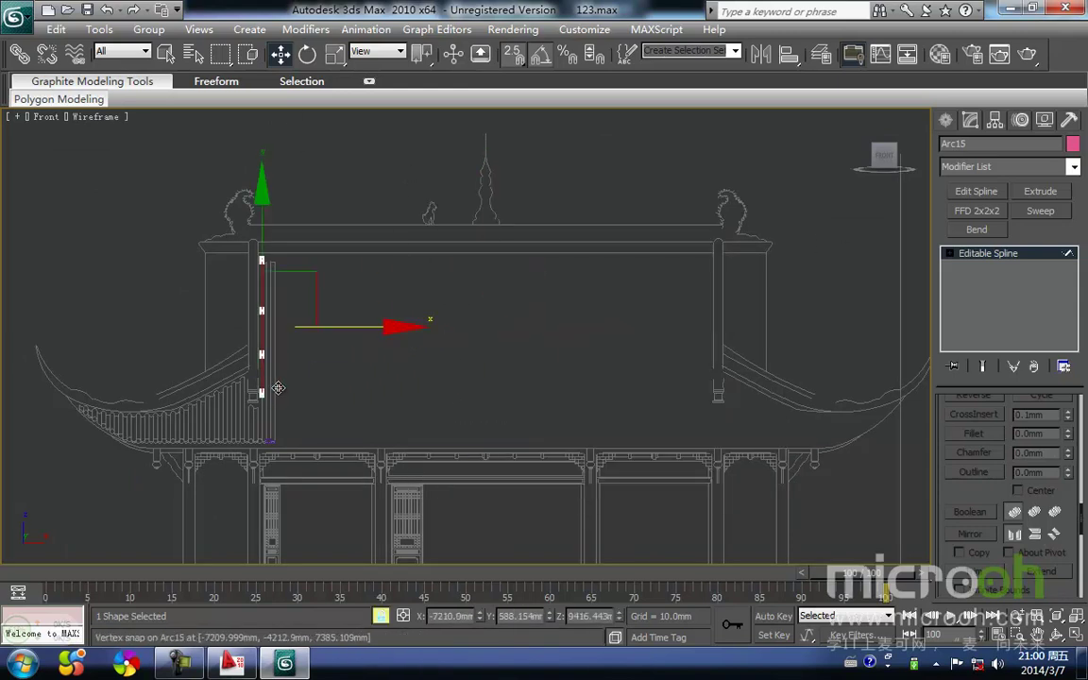
scroll(277, 375, "up", 8)
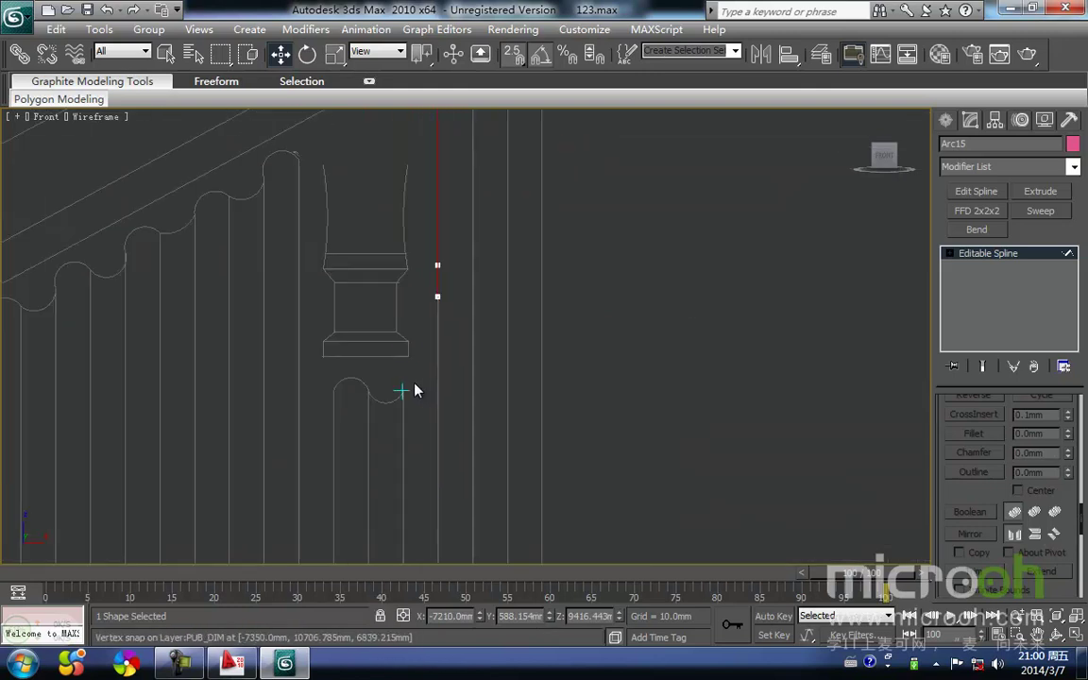
left_click(415, 384)
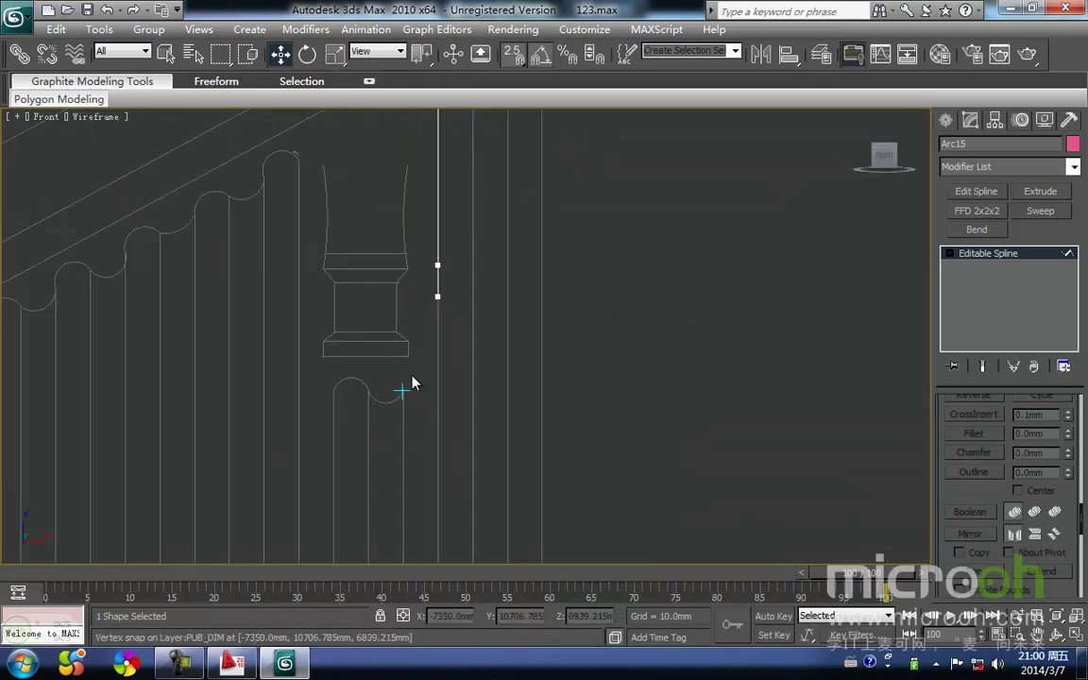
right_click(413, 384)
left_click(435, 273)
left_click_drag(408, 356, 414, 336)
key("Delete")
key("w")
left_click_drag(479, 303, 411, 227)
middle_click_drag(411, 226, 363, 320)
Try to outline the ridge curve's spline by 60 mm in the left view and undo the outline
scroll(365, 328, "down", 2)
key("l")
key("z")
scroll(388, 370, "up", 2)
middle_click_drag(471, 238, 444, 254)
key("3")
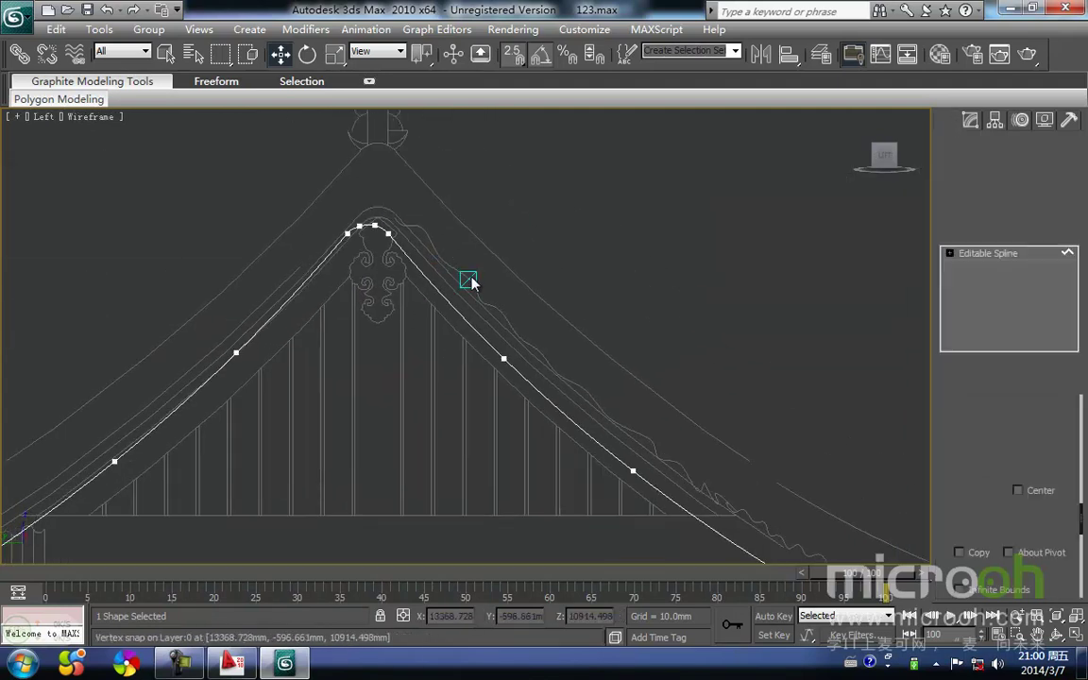
left_click(566, 415)
type("60")
key("Return")
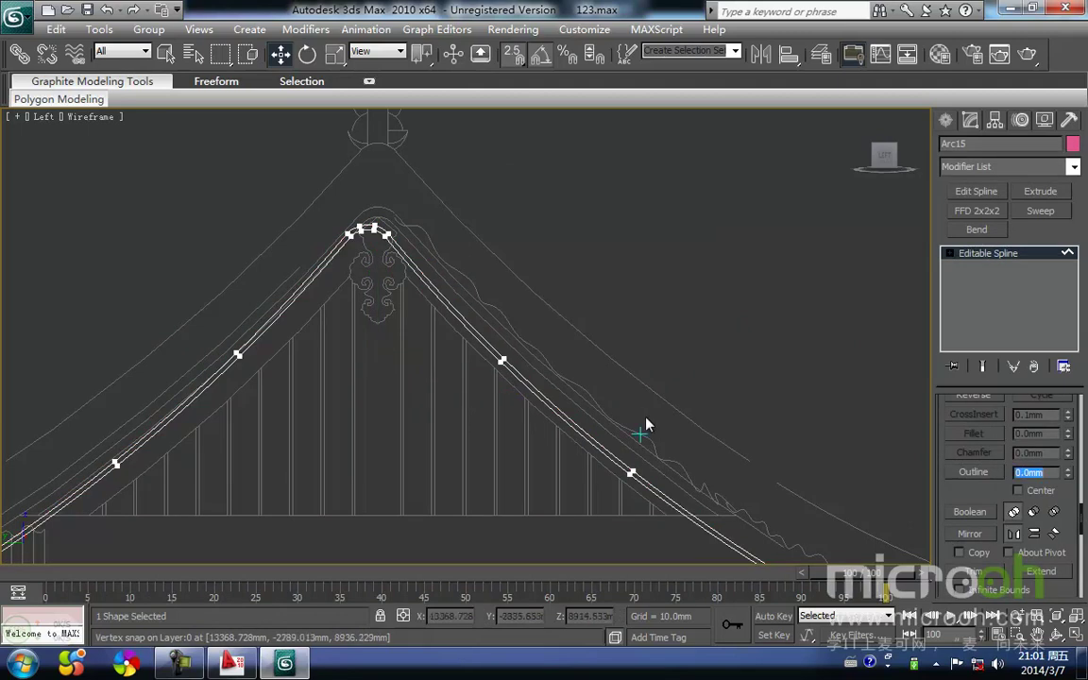
middle_click_drag(646, 417, 605, 360)
key("ctrl+z")
Outline the ridge curve's spline by -60 mm
double_click(1043, 475)
type("-6")
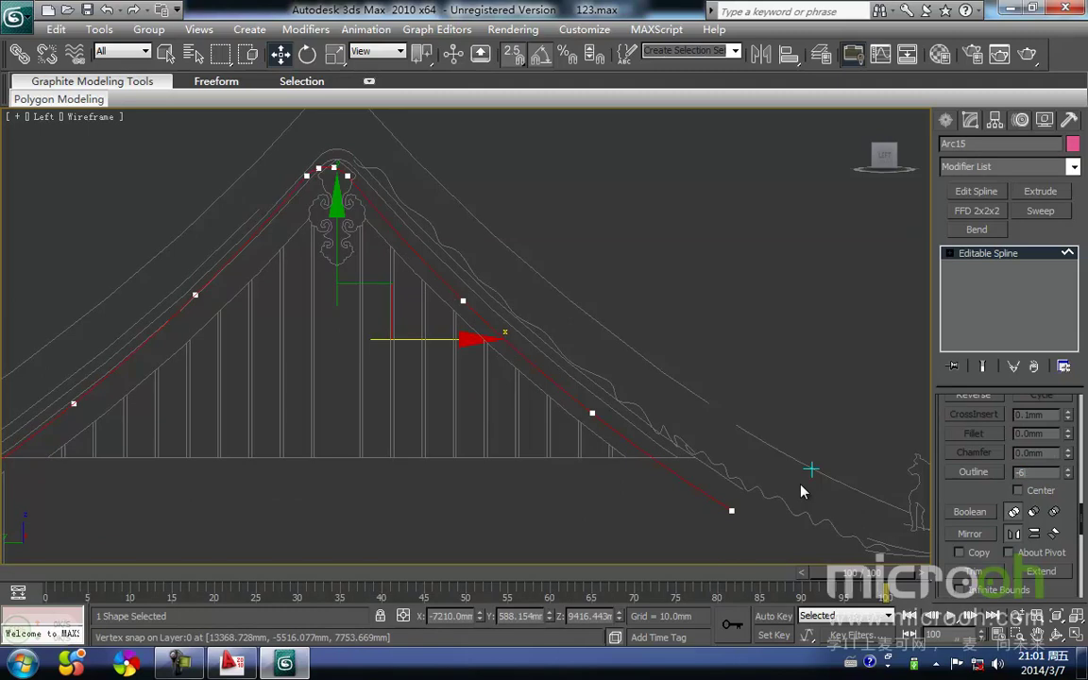
type("0")
key("Return")
Extrude the outlined ridge curve and move the solid over the left-hand vertical ridge in the front view
key("f")
middle_click_drag(678, 430, 630, 446)
key("z")
middle_click_drag(522, 391, 537, 384)
middle_click_drag(460, 358, 449, 365)
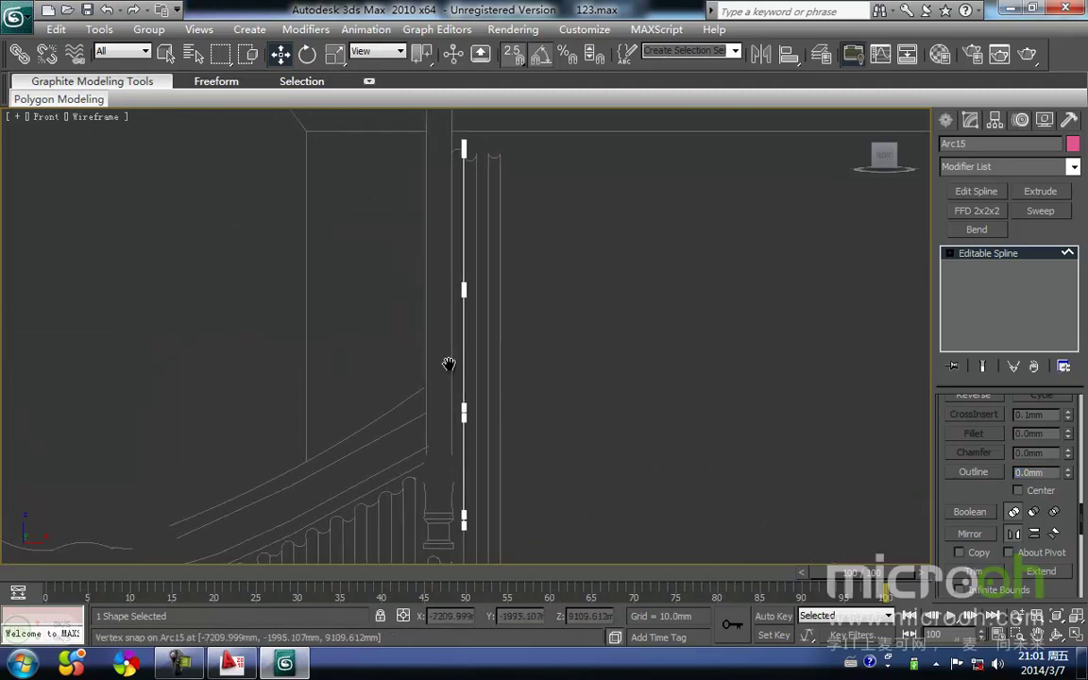
middle_click_drag(437, 279, 402, 369)
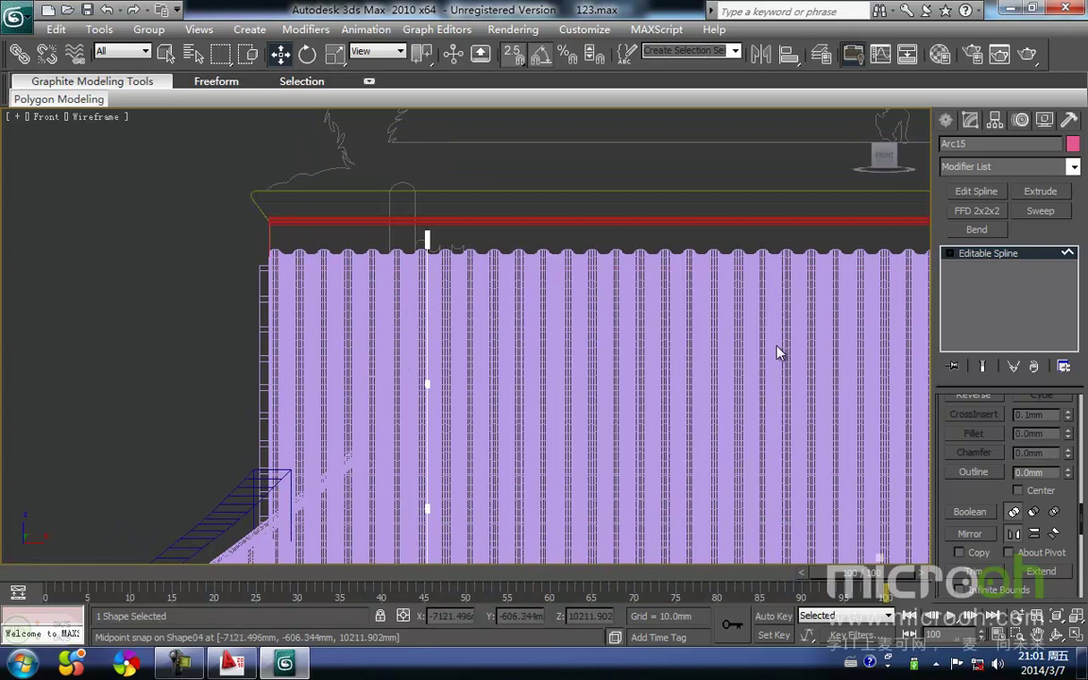
left_click(1039, 191)
middle_click_drag(478, 199, 504, 303)
scroll(471, 268, "up", 2)
middle_click_drag(468, 266, 558, 252)
left_click_drag(536, 328, 521, 307)
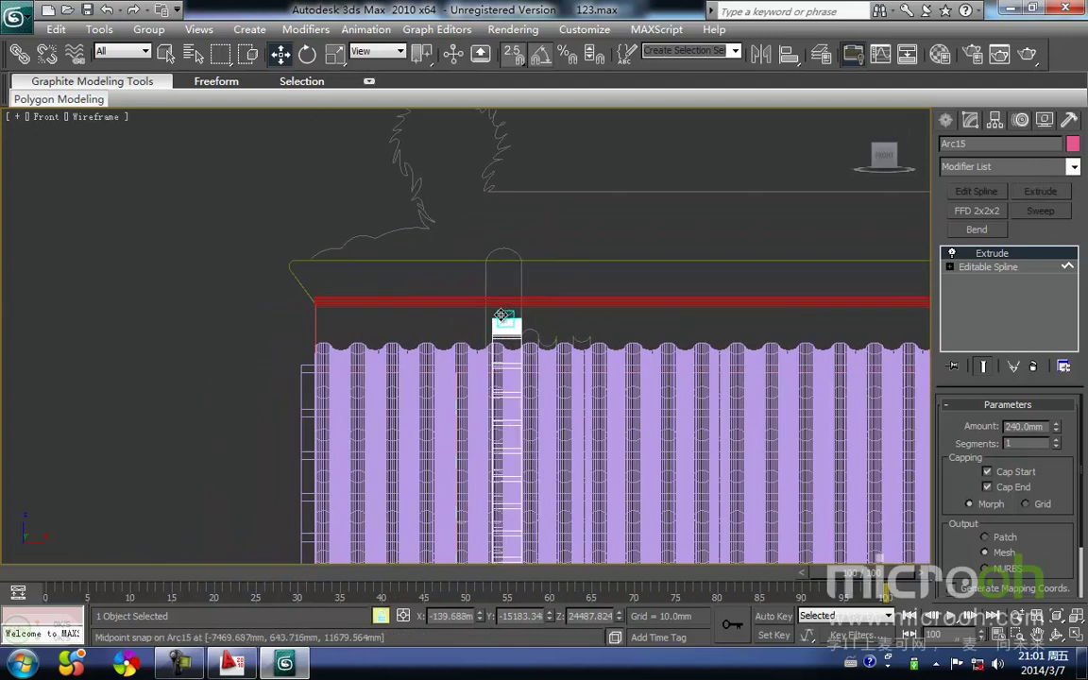
Set the vertical ridge strip's extrusion amount to 300 mm
double_click(1043, 426)
type("300")
key("Return")
Measure the lower-left chamfer of the ridge profile drawing with a temporary rectangle and delete the rectangle
middle_click_drag(581, 369, 479, 97)
key("shift+g")
middle_click_drag(463, 269, 468, 42)
scroll(449, 342, "up", 3)
scroll(450, 341, "up", 5)
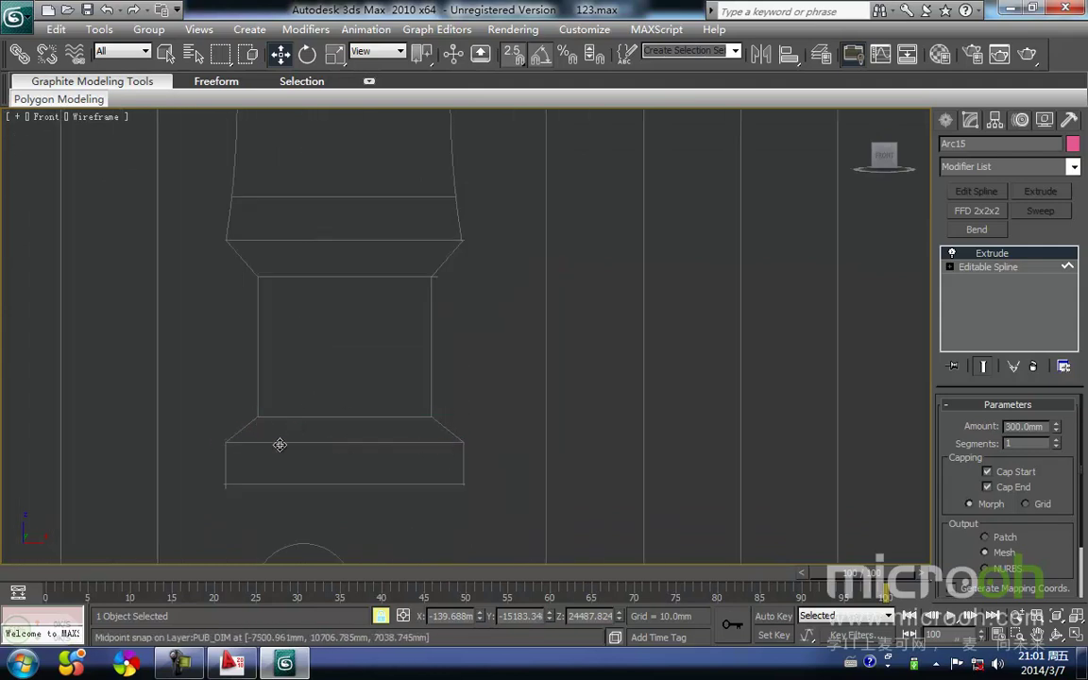
scroll(408, 445, "up", 5)
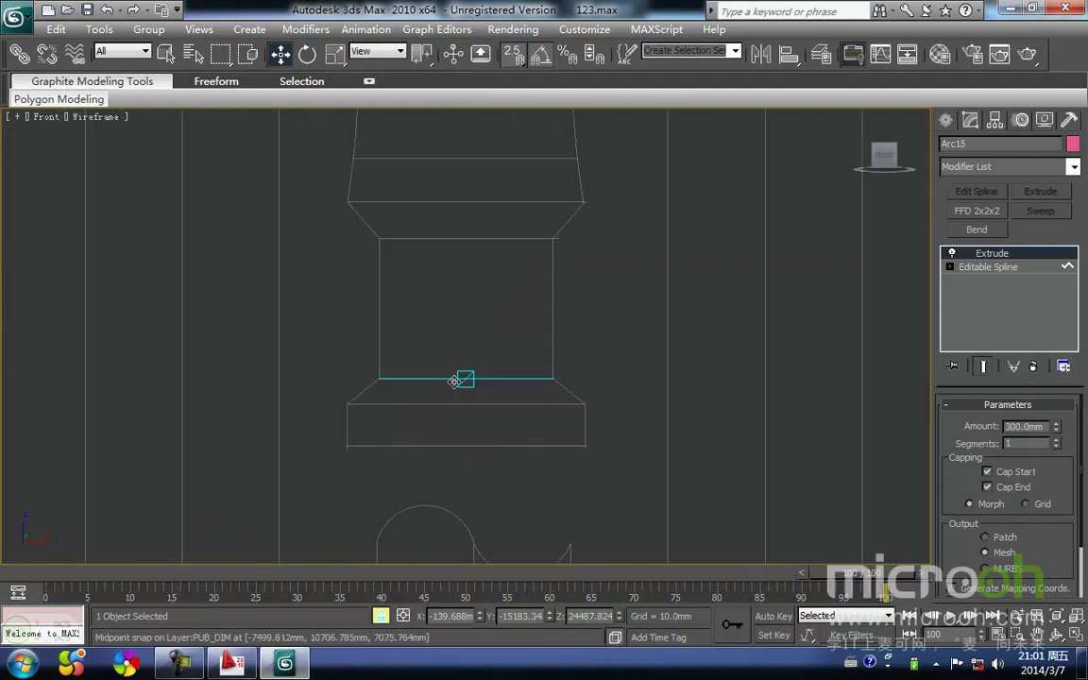
right_click(306, 383)
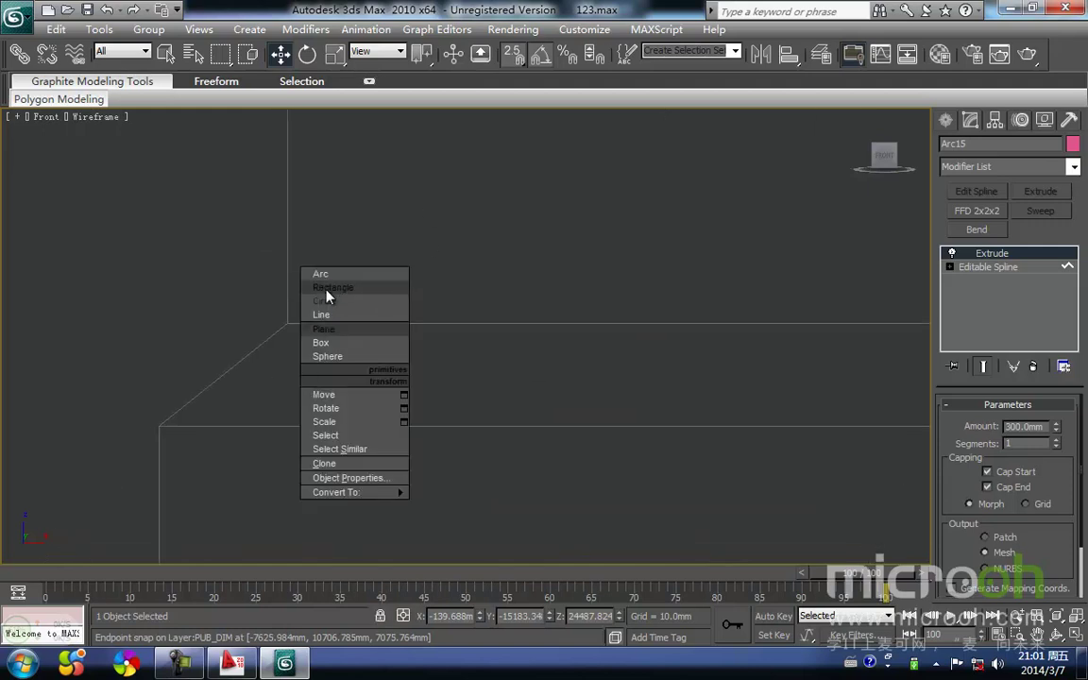
left_click(326, 288)
left_click_drag(287, 327, 159, 423)
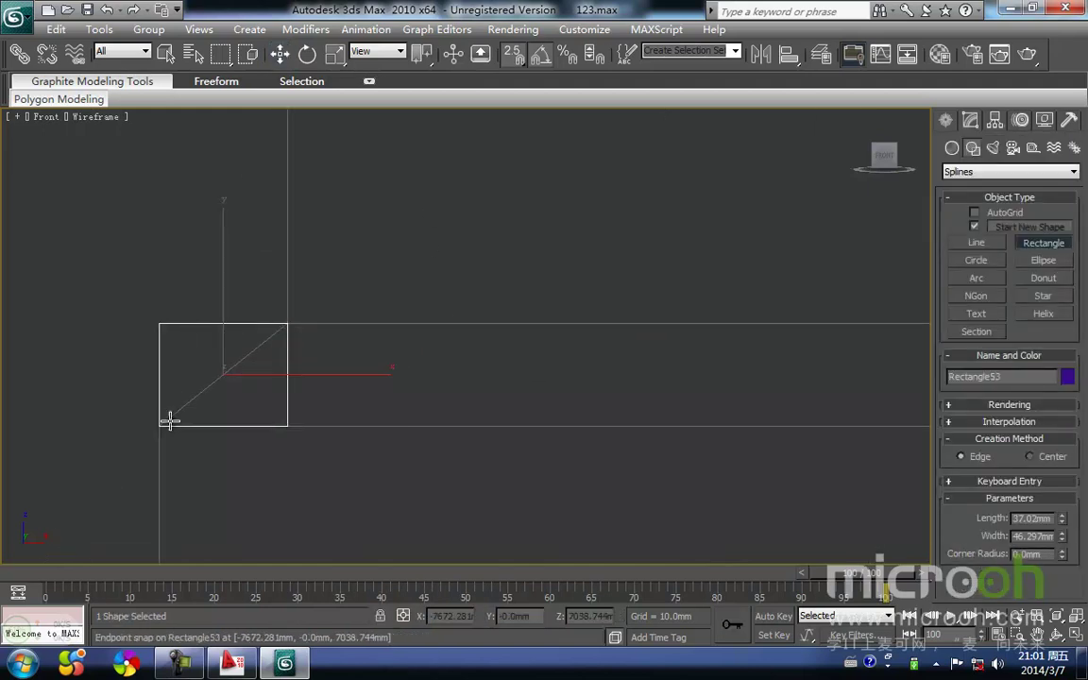
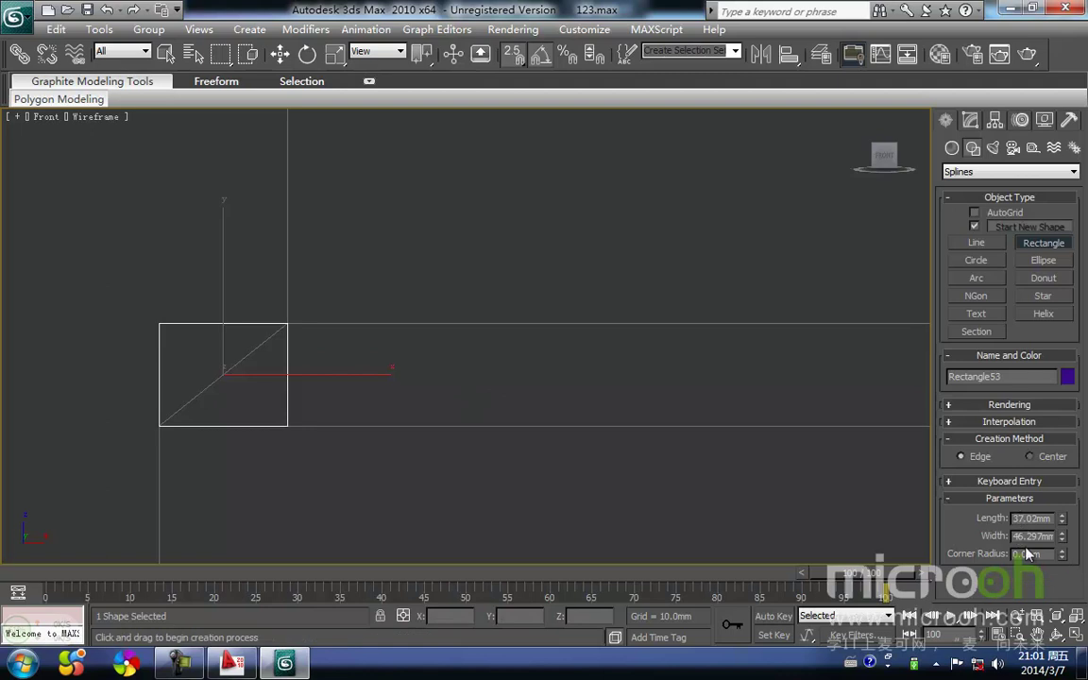
key("w")
left_click_drag(335, 425, 260, 337)
middle_click_drag(277, 324, 226, 343)
scroll(229, 341, "down", 2)
key("Delete")
Bring the hidden geometry back in shaded display and isolate the pink vertical ridge strip
scroll(410, 320, "down", 7)
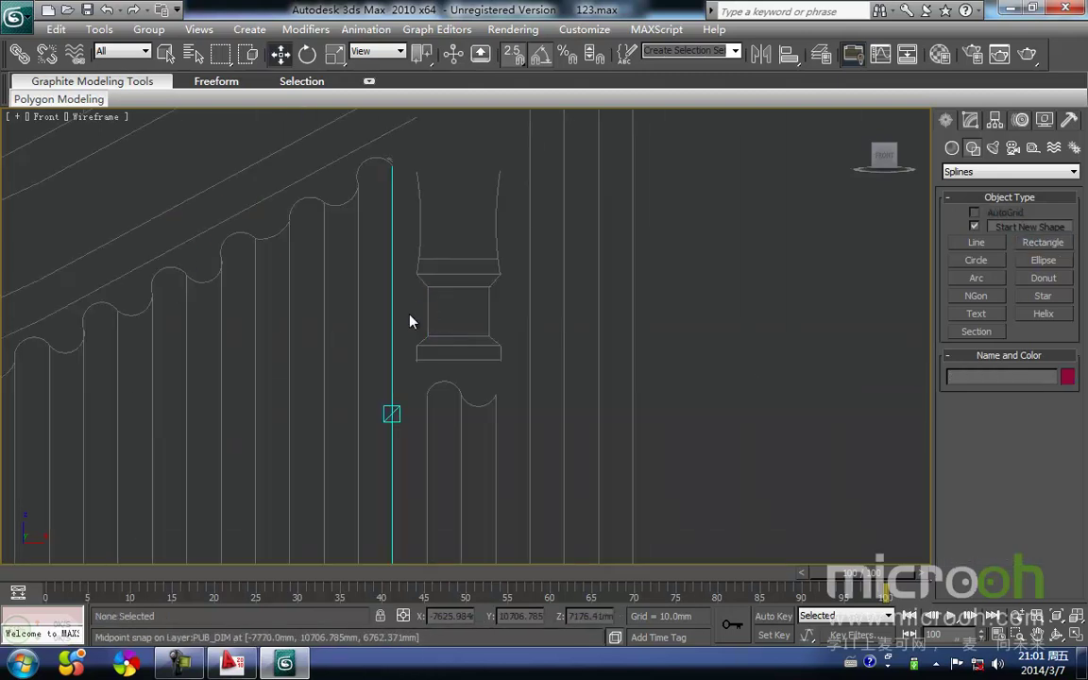
key("shift+g")
middle_click_drag(428, 306, 295, 364)
scroll(297, 361, "down", 2)
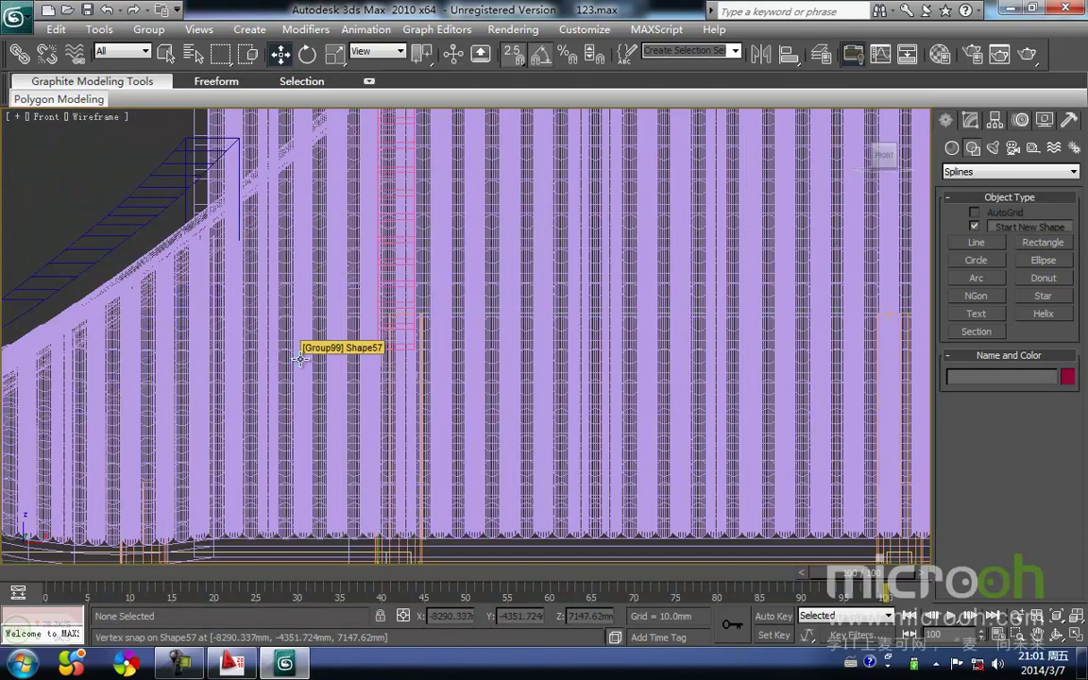
key("F3")
middle_click_drag(381, 241, 347, 468)
scroll(348, 466, "down", 2)
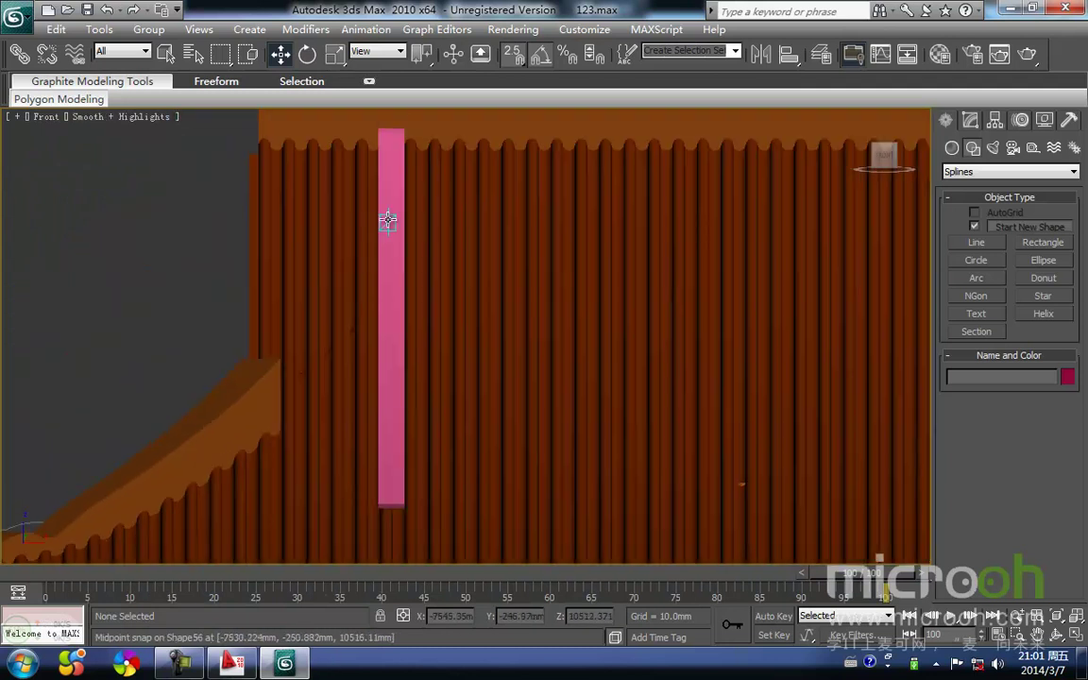
left_click(387, 220)
key("alt+q")
left_click(541, 423)
left_click(466, 350)
middle_click_drag(415, 306, 387, 313)
scroll(387, 313, "down", 3)
middle_click_drag(387, 313, 354, 341, "alt")
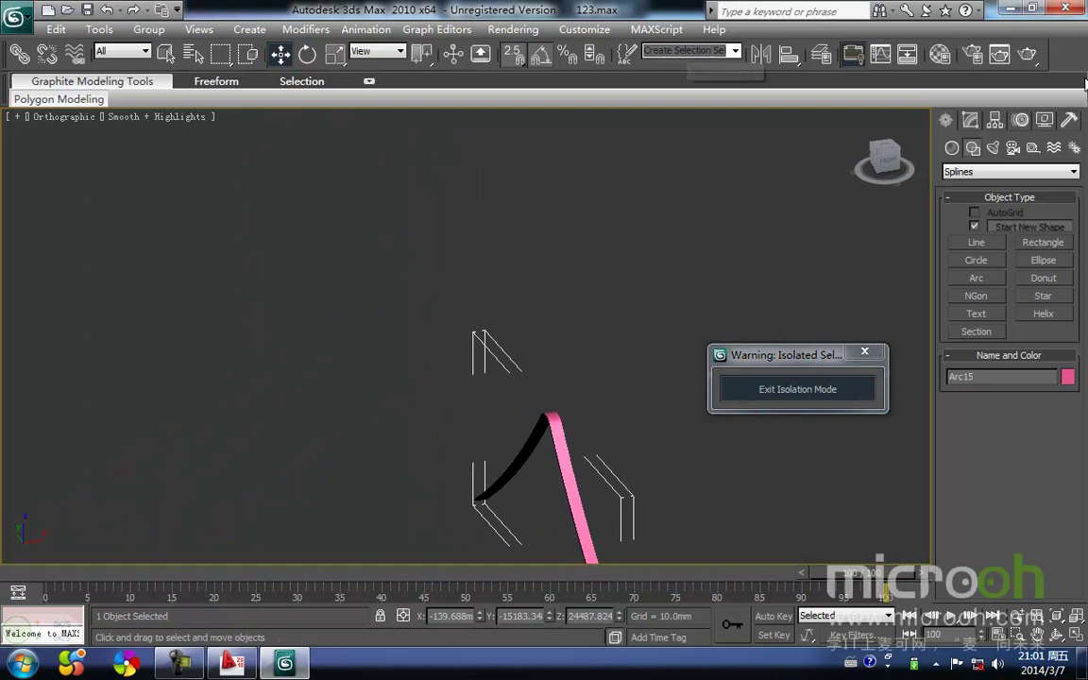
Add an Edit Poly modifier to the isolated ridge strip
left_click(973, 122)
left_click(1073, 173)
key("e")
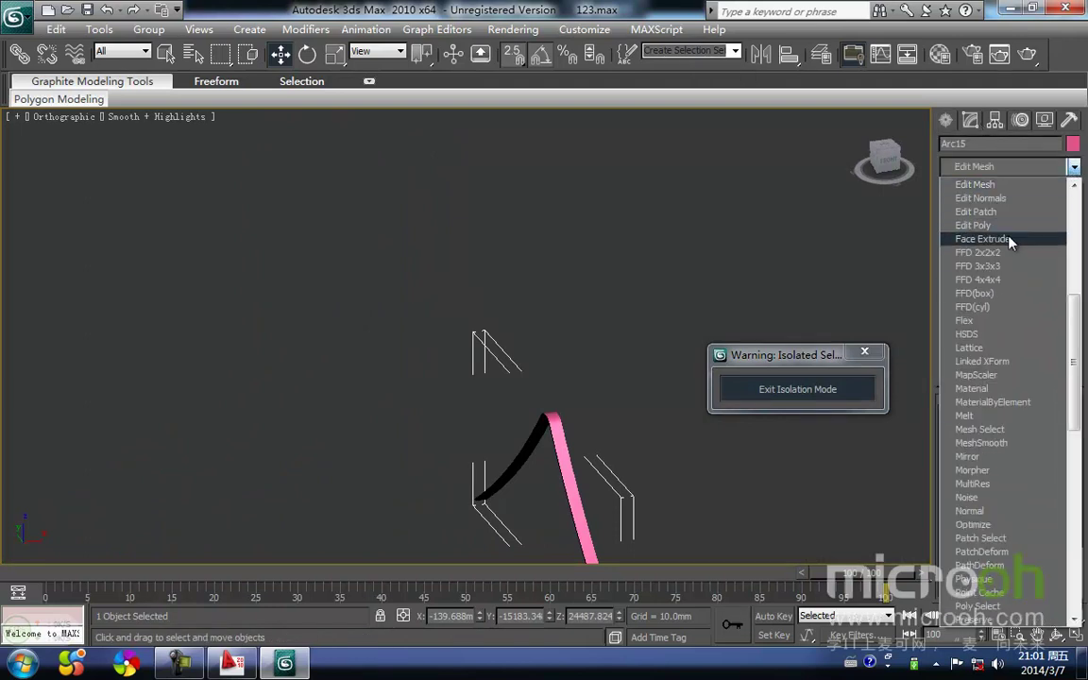
left_click(973, 226)
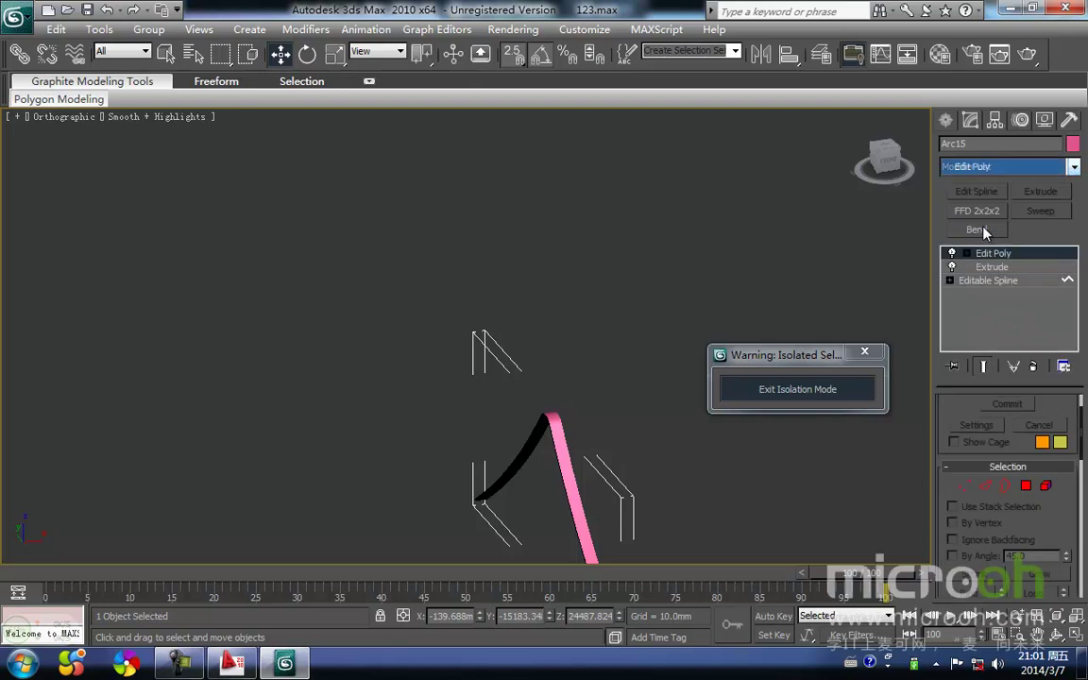
Select the strip's outer polygons along the front slope, from the lower end up to the crest
left_click(1027, 488)
middle_click_drag(607, 469, 532, 315)
key("F3")
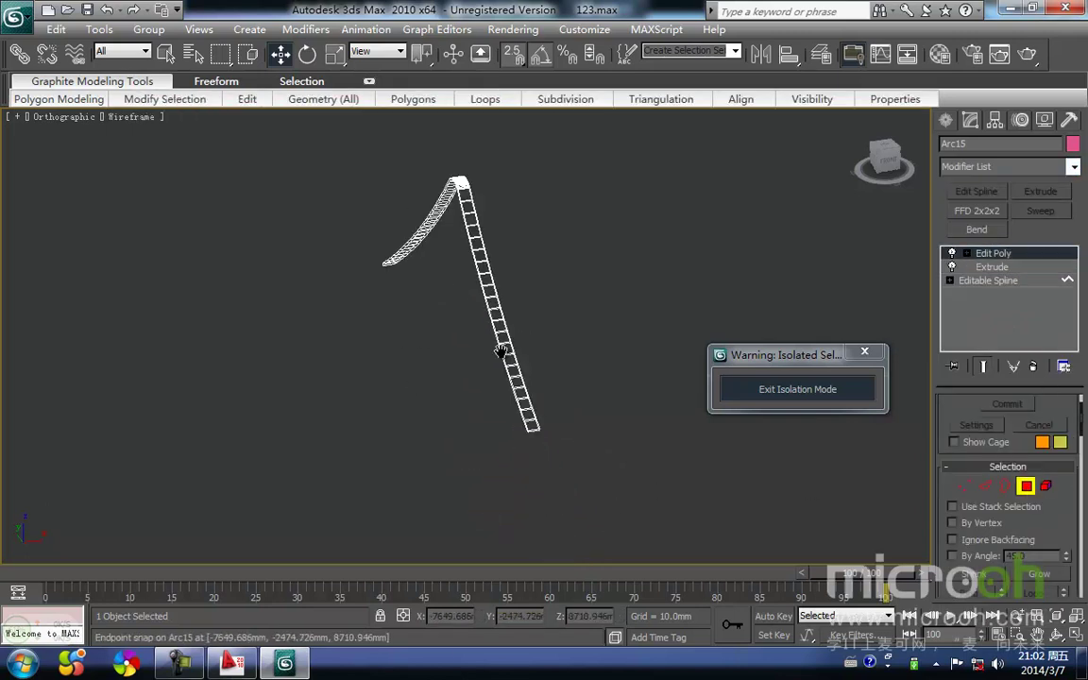
scroll(523, 556, "up", 3)
left_click(580, 447)
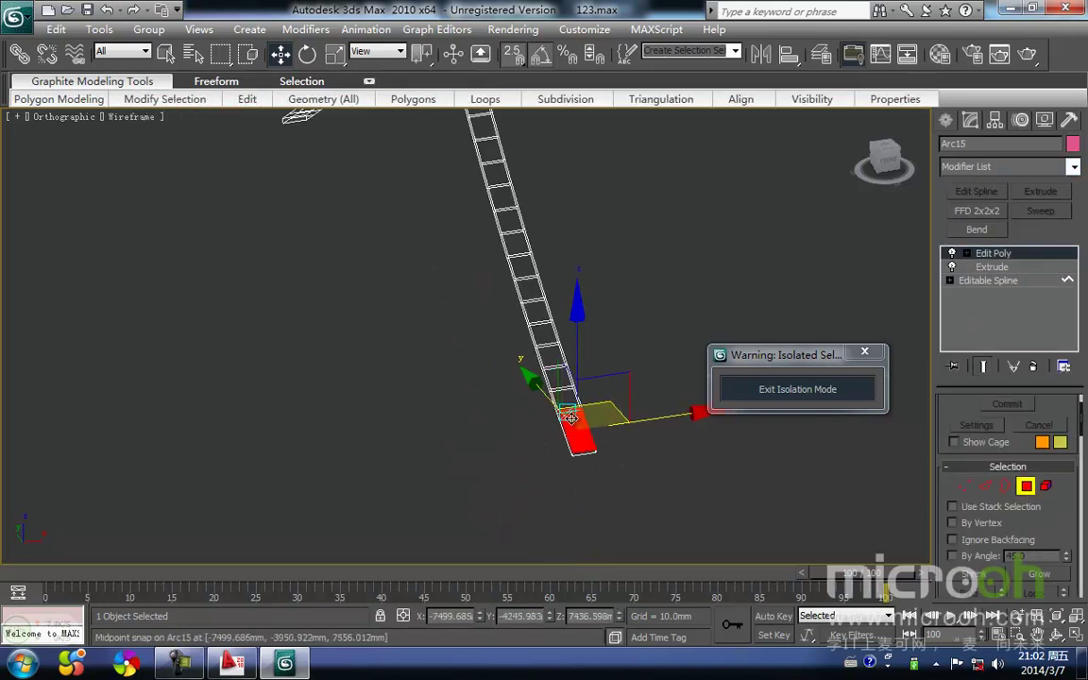
left_click_drag(567, 404, 545, 342)
scroll(545, 343, "up", 3)
middle_click_drag(544, 306, 428, 340)
left_click(508, 361, "ctrl")
left_click(484, 309, "ctrl")
left_click(474, 279, "ctrl")
middle_click_drag(469, 269, 483, 416)
left_click(478, 375, "ctrl")
left_click(458, 324, "ctrl")
left_click(448, 287, "ctrl")
middle_click_drag(424, 252, 459, 427)
left_click(466, 421, "ctrl")
left_click(458, 366, "ctrl")
left_click(447, 327, "ctrl")
left_click(434, 283, "ctrl")
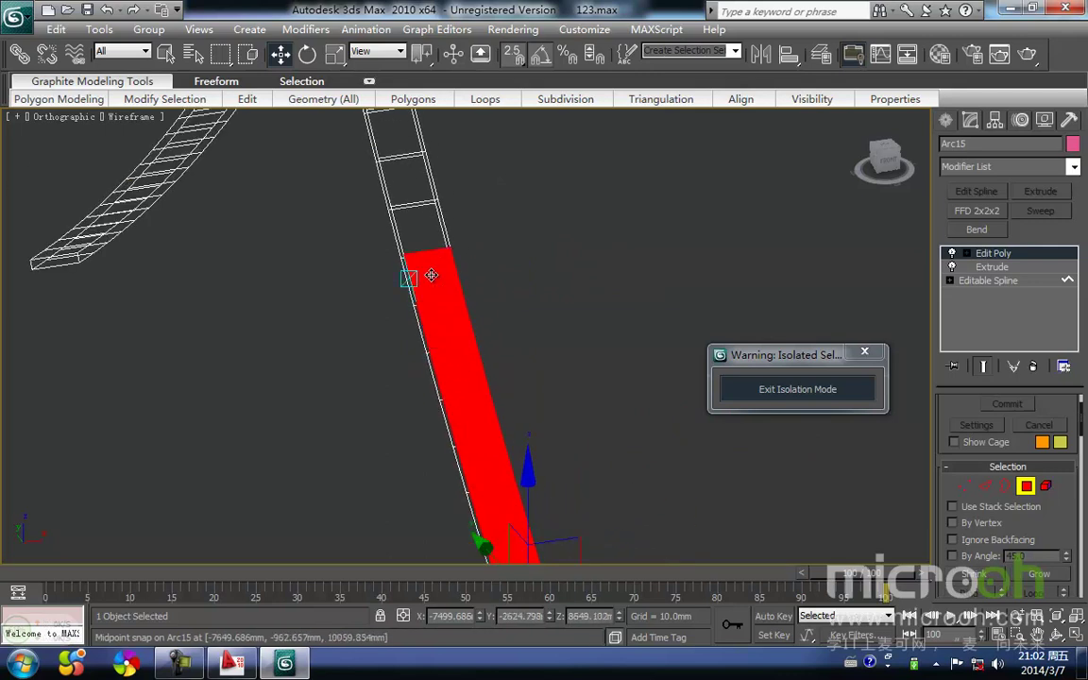
middle_click_drag(433, 282, 455, 476)
left_click_drag(449, 419, 393, 179)
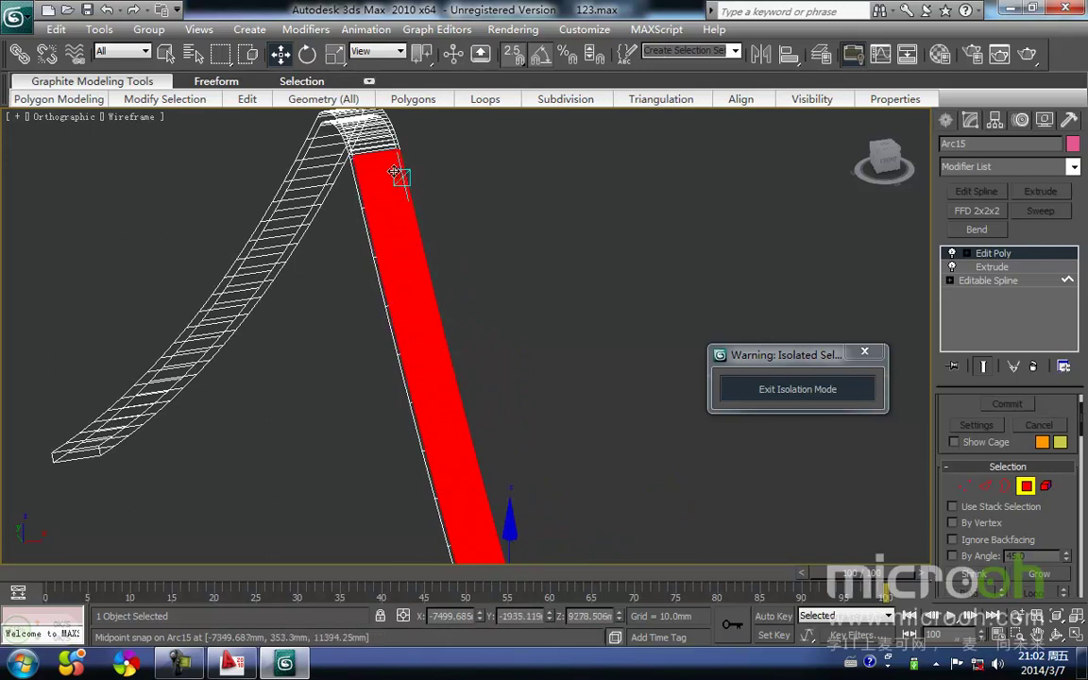
Add the outer polygons along the strip's opposite slope to the selection
middle_click_drag(395, 184, 455, 327)
scroll(451, 286, "down", 3)
middle_click_drag(454, 417, 525, 416, "alt")
key("z")
scroll(448, 414, "down", 3)
mouse_move(448, 414)
middle_mouse_down("alt")
mouse_move(515, 426)
mouse_move(483, 476)
mouse_move(451, 391)
middle_mouse_up("alt")
scroll(449, 386, "up", 2)
left_click(363, 486)
left_click_drag(363, 486, 637, 163)
Switch to window selection in the left view and add the outer polygons on the right half of the crest
middle_click_drag(654, 160, 490, 389)
scroll(532, 313, "up", 3)
scroll(489, 389, "up", 3)
middle_click_drag(588, 260, 450, 354)
scroll(501, 320, "up", 3)
scroll(551, 306, "down", 5)
key("f")
key("z")
middle_click_drag(481, 268, 455, 307)
key("l")
key("z")
middle_click_drag(462, 211, 457, 319)
scroll(457, 319, "up", 5)
middle_click_drag(377, 204, 309, 433)
left_click(246, 60)
scroll(420, 359, "up", 2)
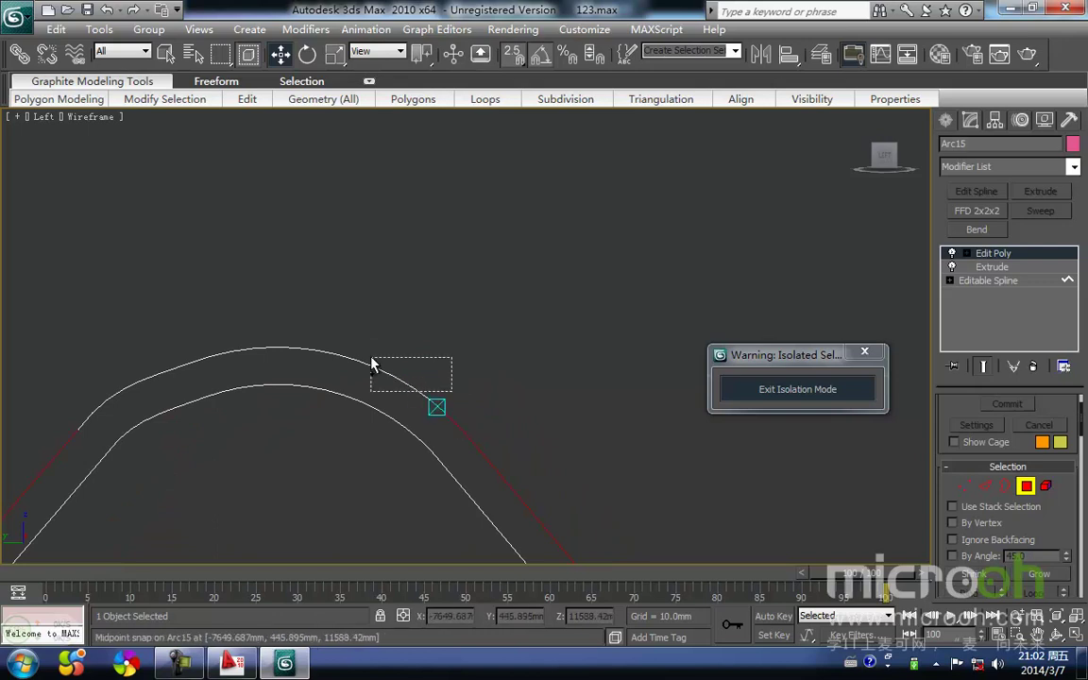
left_click(401, 378, "ctrl")
scroll(430, 388, "up", 2)
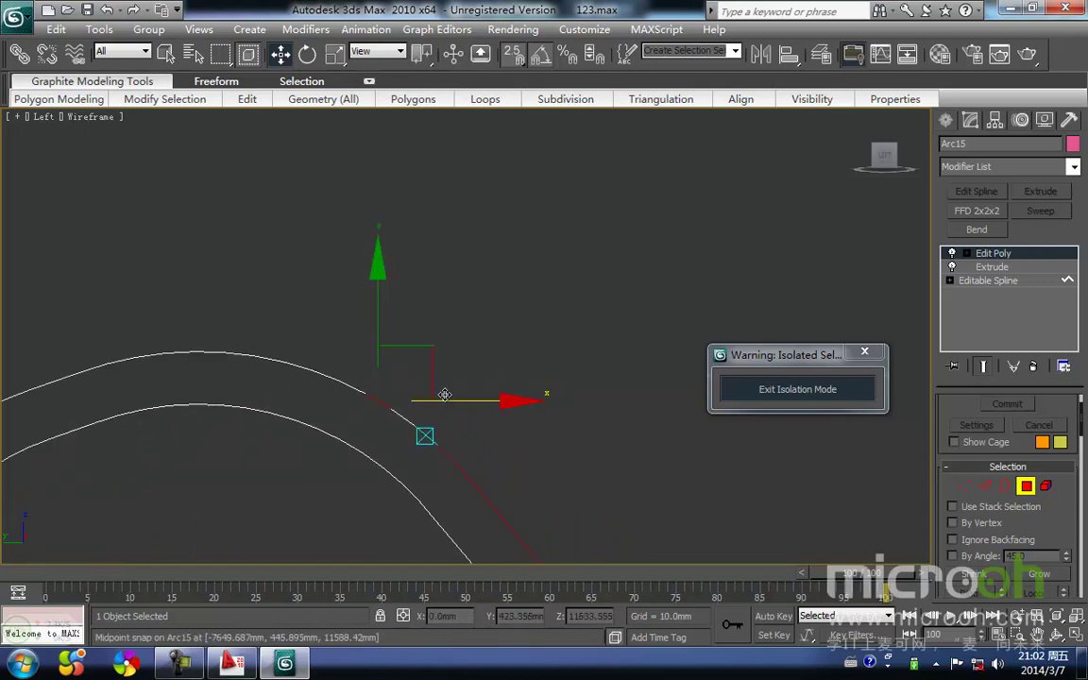
left_click(396, 404, "ctrl")
middle_click_drag(361, 379, 477, 389)
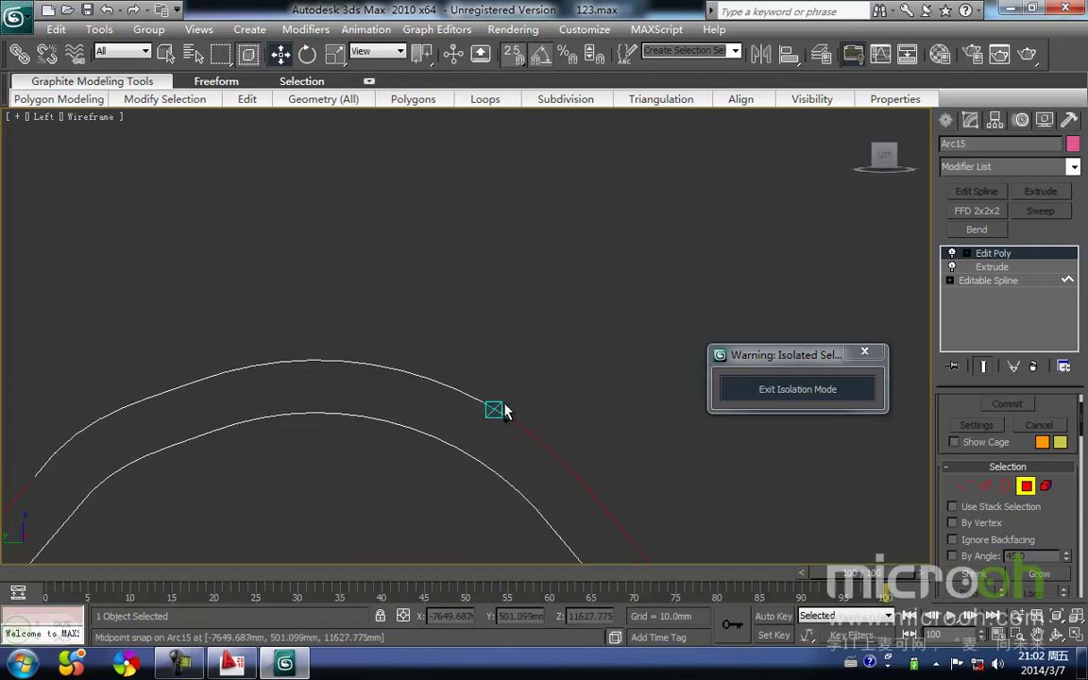
left_click_drag(483, 374, 231, 301, "ctrl")
middle_click_drag(242, 300, 492, 299)
left_click(511, 387, "ctrl")
key("ctrl+z")
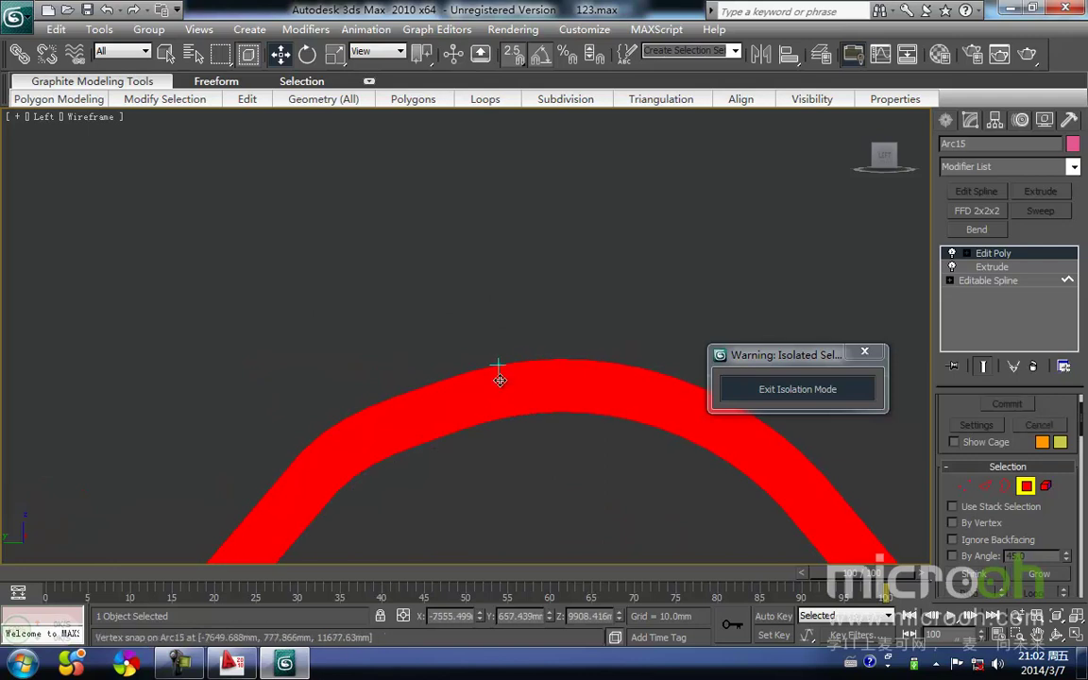
key("ctrl+z")
Add the remaining outer polygons on the left half of the crest to the selection
mouse_move(452, 393)
left_mouse_down("ctrl")
mouse_move(430, 412)
mouse_move(443, 398)
left_mouse_up("ctrl")
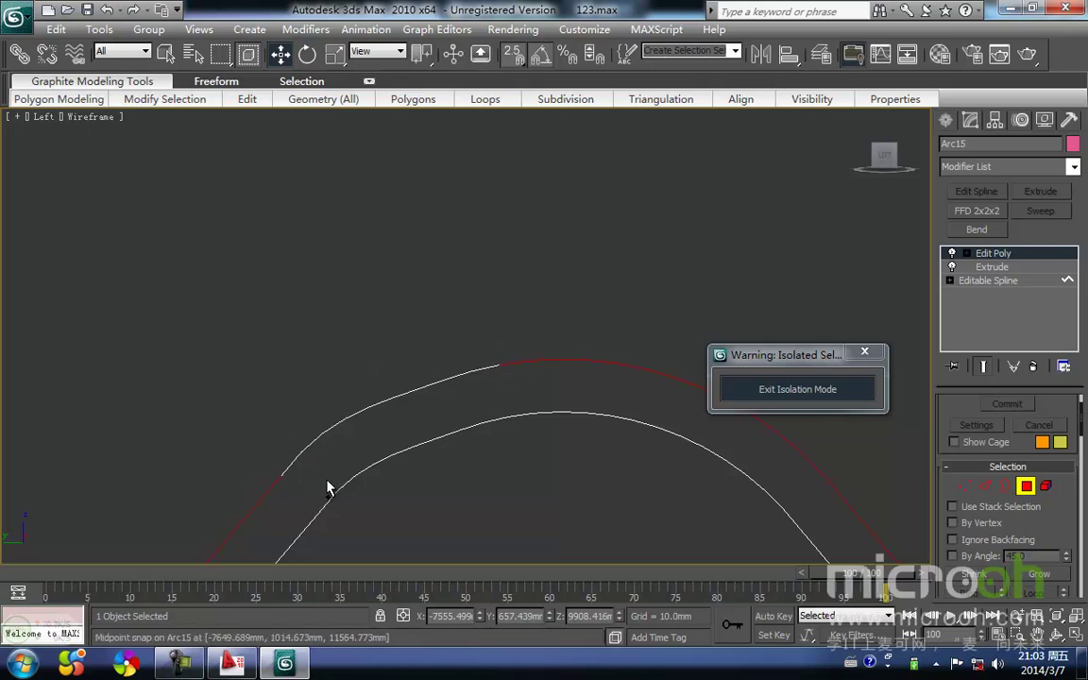
left_click_drag(281, 397, 319, 453, "ctrl")
left_click_drag(304, 342, 344, 421, "ctrl")
left_click_drag(396, 452, 397, 454, "ctrl")
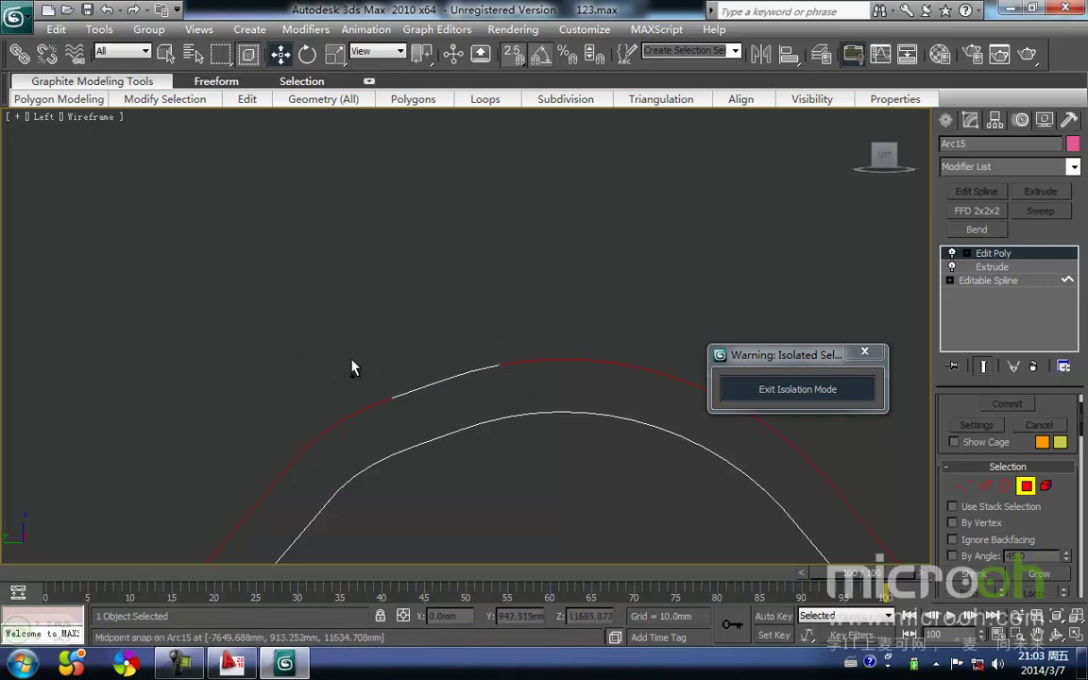
left_click_drag(502, 406, 504, 406, "ctrl")
Check the polygon selection in the front and left views and exit isolation mode
scroll(384, 349, "down", 4)
key("f")
key("z")
scroll(426, 368, "down", 2)
key("F3")
middle_click_drag(511, 413, 418, 439)
scroll(421, 441, "down", 2)
key("l")
key("z")
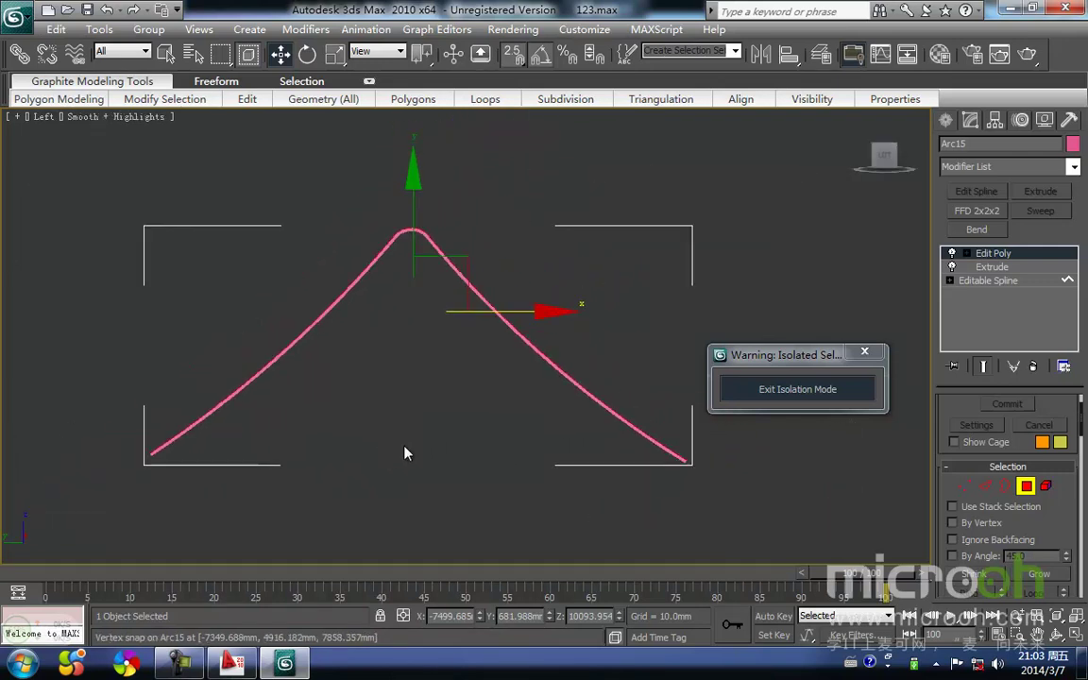
left_click(823, 385)
Start a group bevel of the selected outer polygons with a height of 37 mm
scroll(616, 415, "down", 2)
middle_click_drag(605, 408, 499, 459)
middle_click_drag(274, 325, 487, 325)
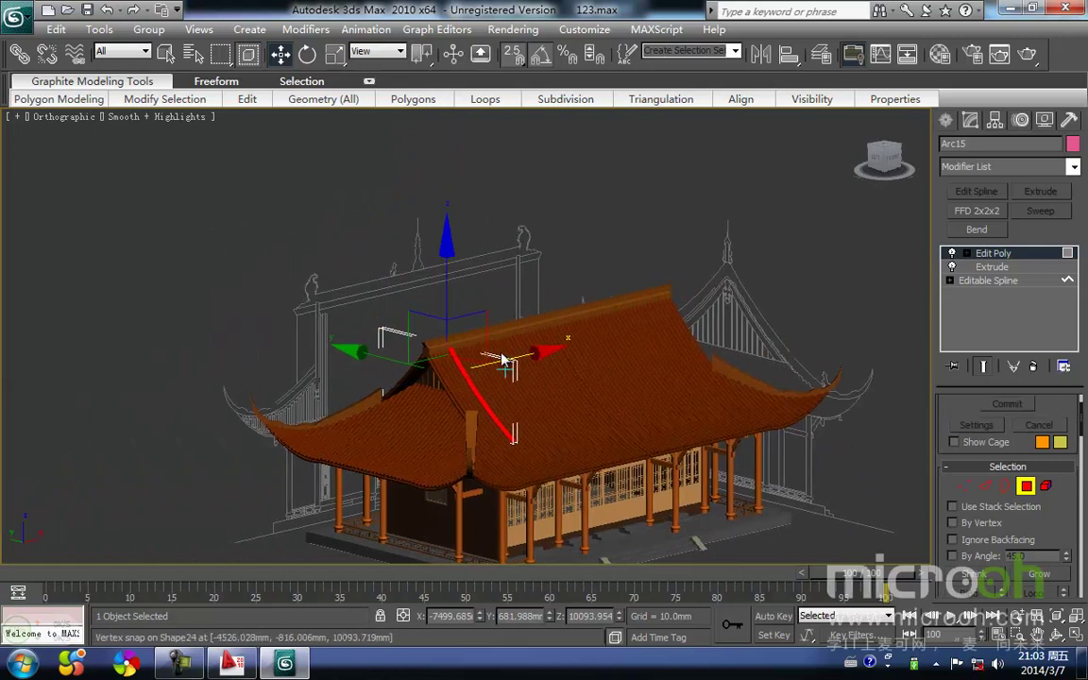
middle_click_drag(507, 374, 496, 320, "alt")
key("f")
key("z")
middle_click_drag(445, 377, 451, 337)
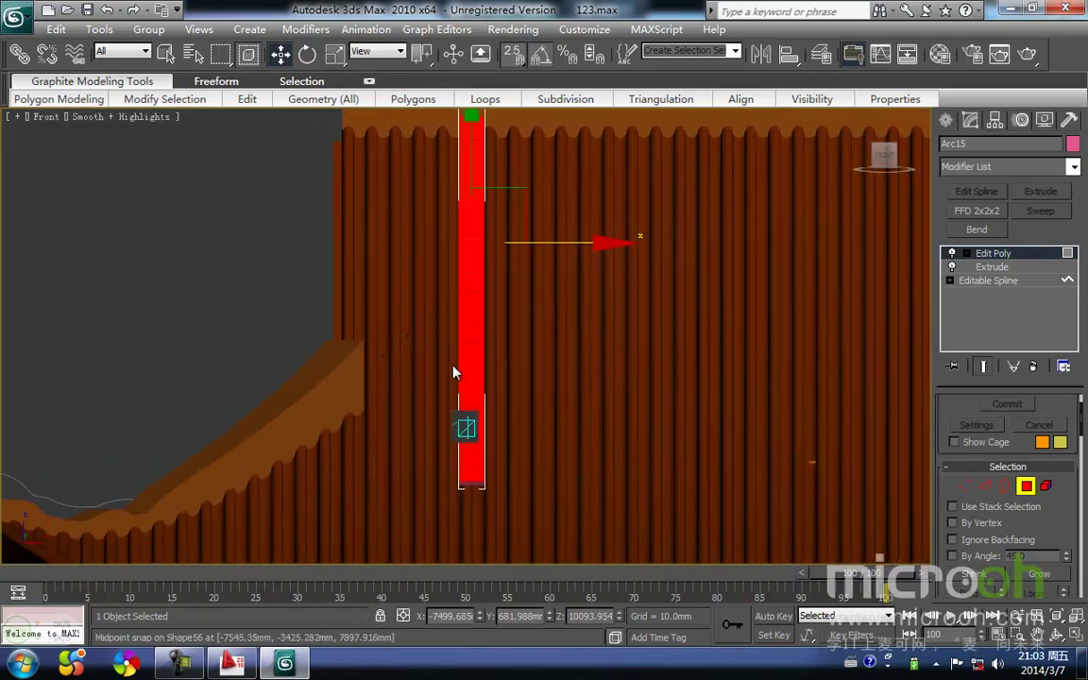
right_click(467, 430)
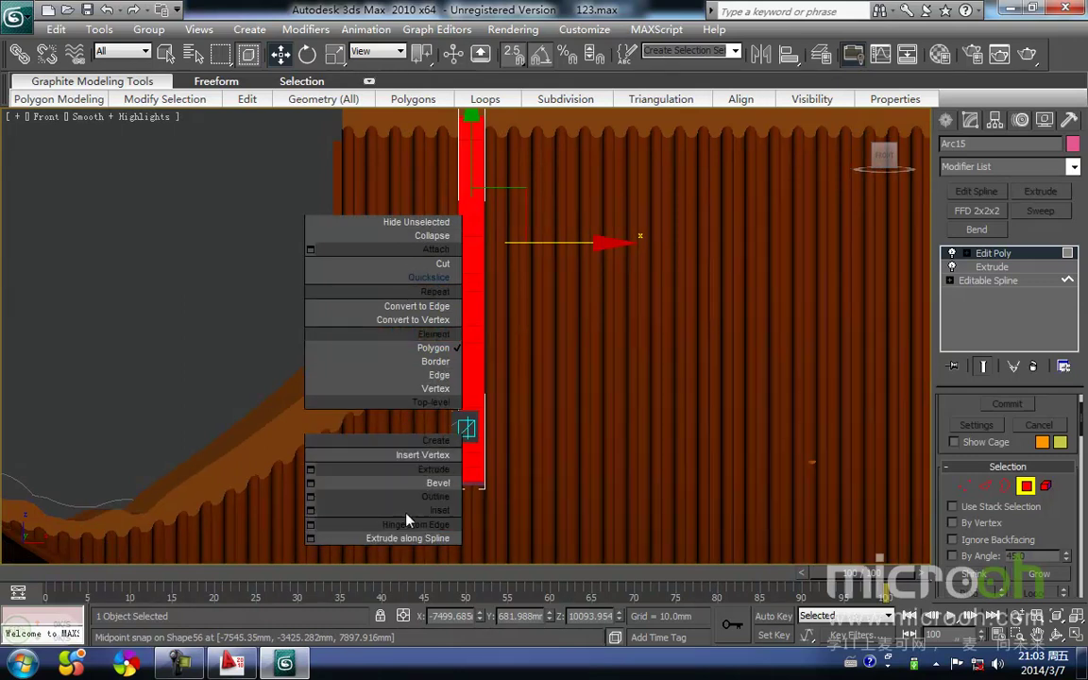
left_click(311, 483)
left_click_drag(557, 266, 653, 275)
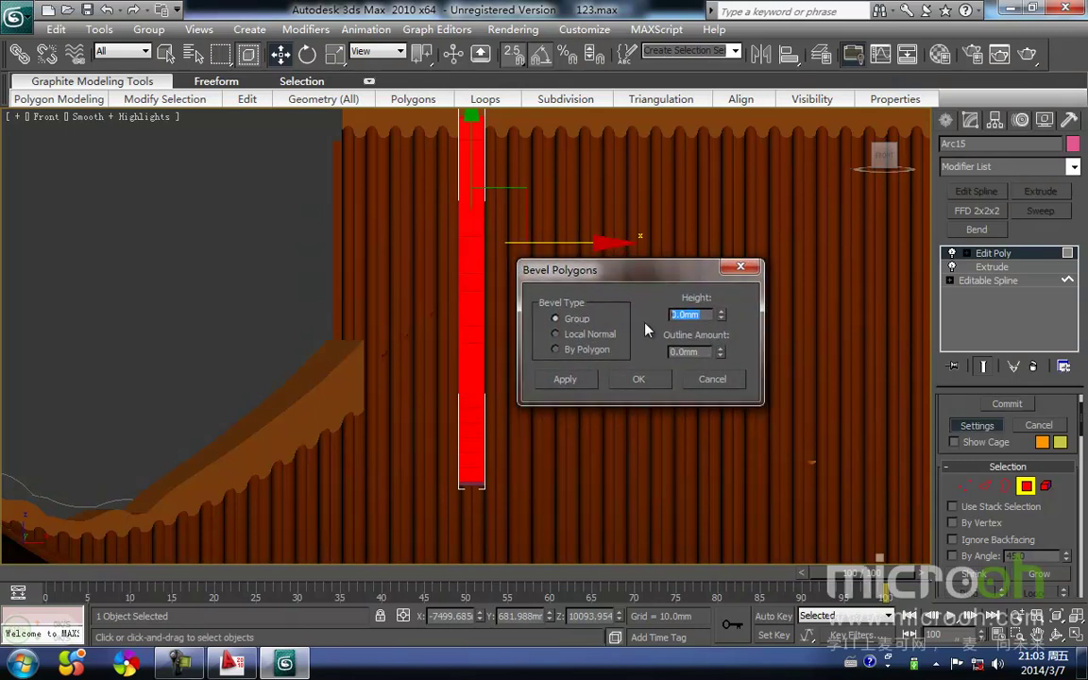
type("37")
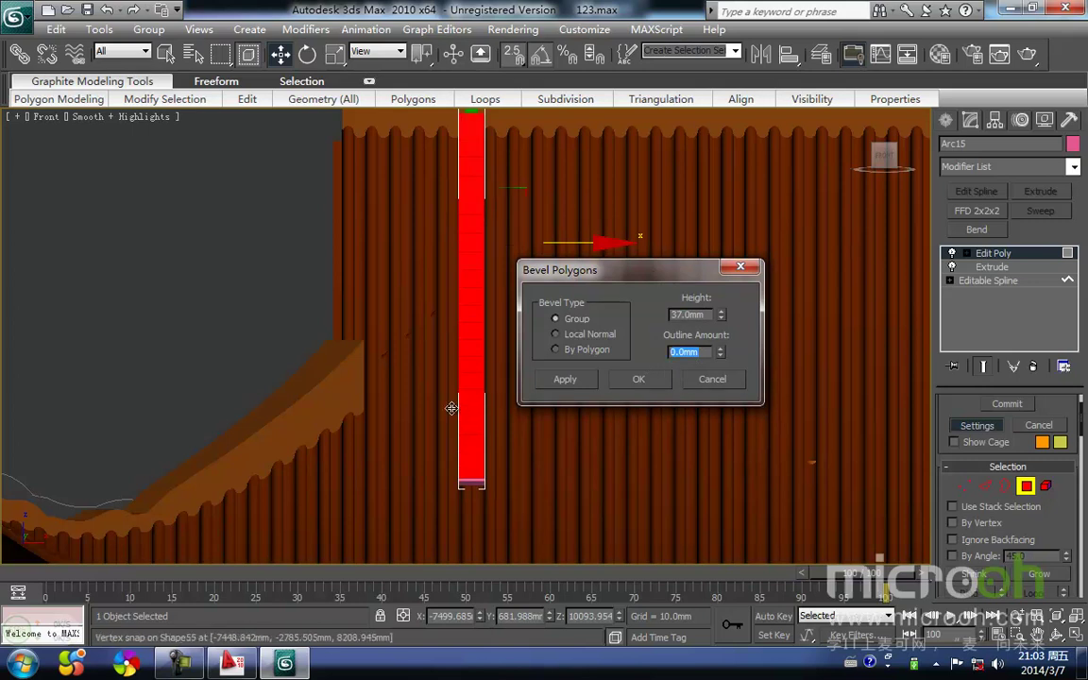
Set the bevel's outline amount to -47 mm and apply the bevel
scroll(433, 378, "up", 10)
middle_click_drag(435, 403, 429, 174)
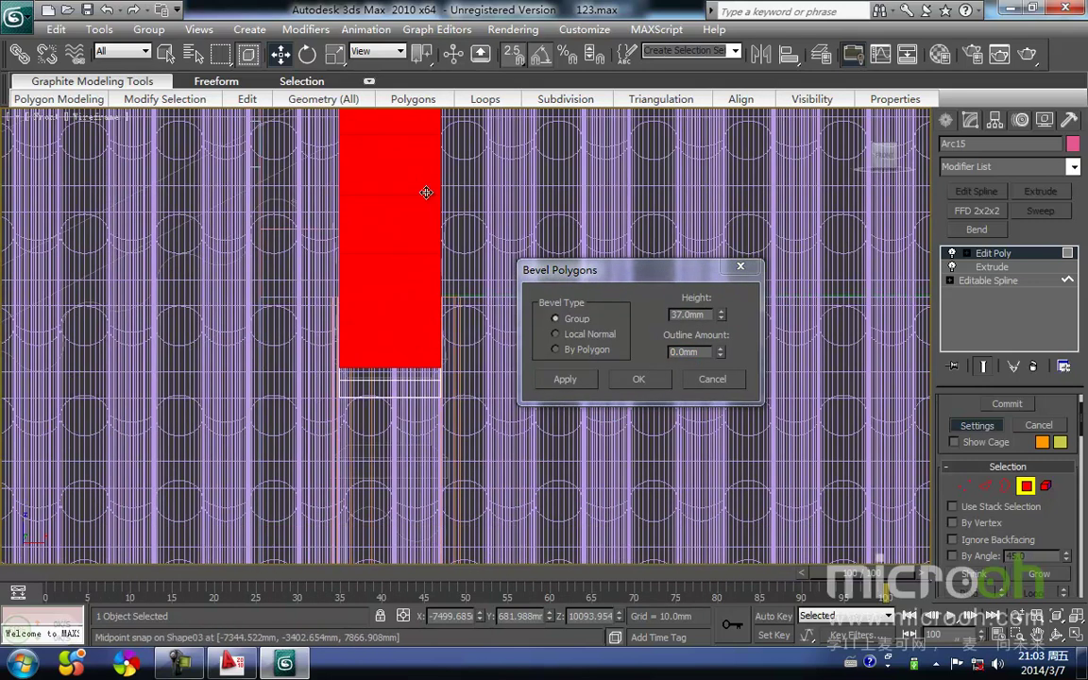
left_click_drag(703, 354, 498, 367)
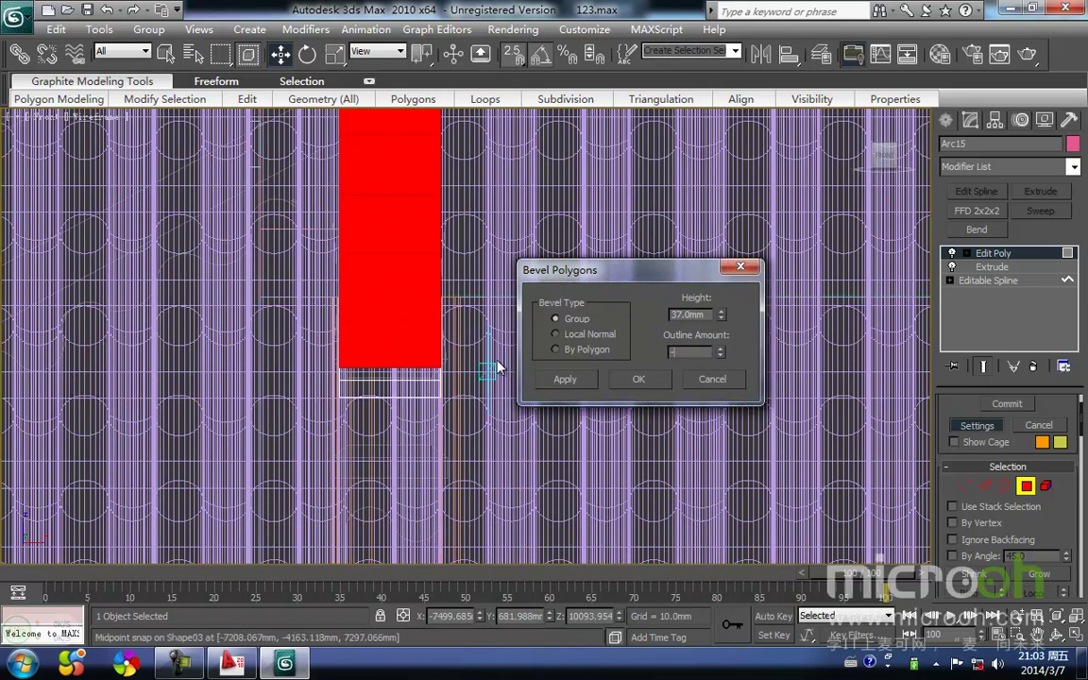
type("-47")
key("Return")
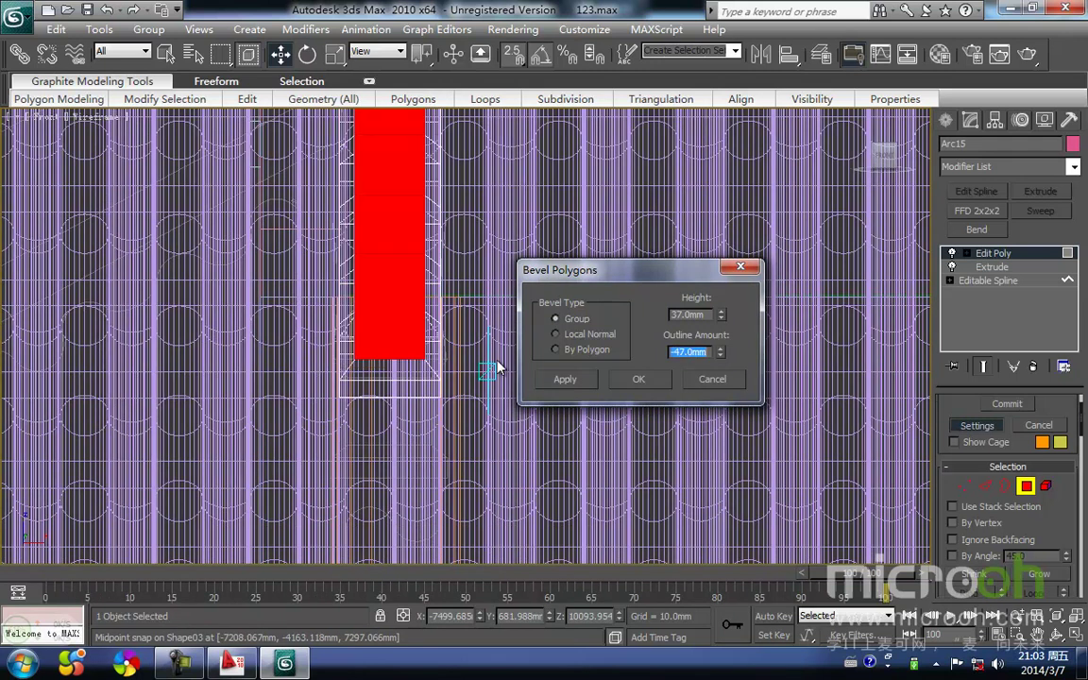
left_click(644, 383)
Hide the geometry and measure the ridge profile drawing again with another temporary rectangle
middle_click_drag(440, 383, 465, 312)
key("shift+g")
scroll(382, 391, "up", 3)
middle_click_drag(383, 391, 457, 255)
scroll(456, 255, "up", 3)
right_click(460, 228, "ctrl")
left_click(498, 157)
left_click_drag(408, 264, 331, 315)
key("w")
left_click(364, 223)
middle_click_drag(365, 223, 356, 229)
left_click_drag(431, 344, 267, 219)
scroll(317, 272, "down", 2)
middle_click_drag(320, 266, 318, 355)
Measure the height of the profile's narrow neck with a temporary circle and delete the circle
scroll(319, 354, "down", 4)
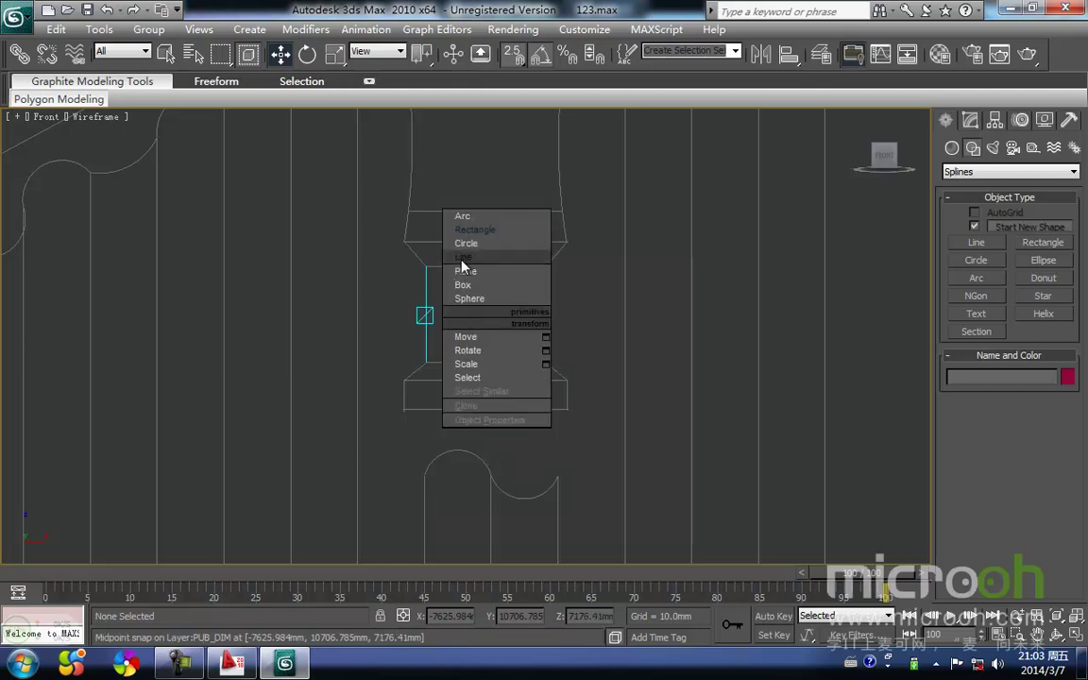
left_click(468, 243)
left_click_drag(426, 266, 428, 360)
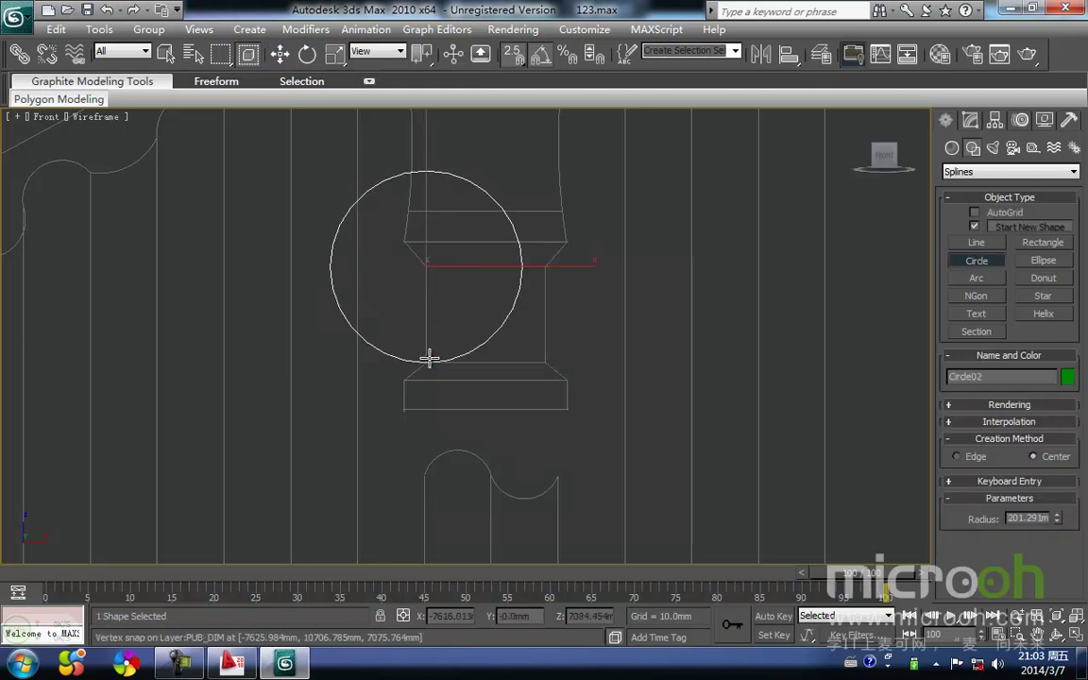
key("Delete")
Show the geometry in shaded display and examine the bevelled lower end of the ridge strip on the roof
right_click(472, 341)
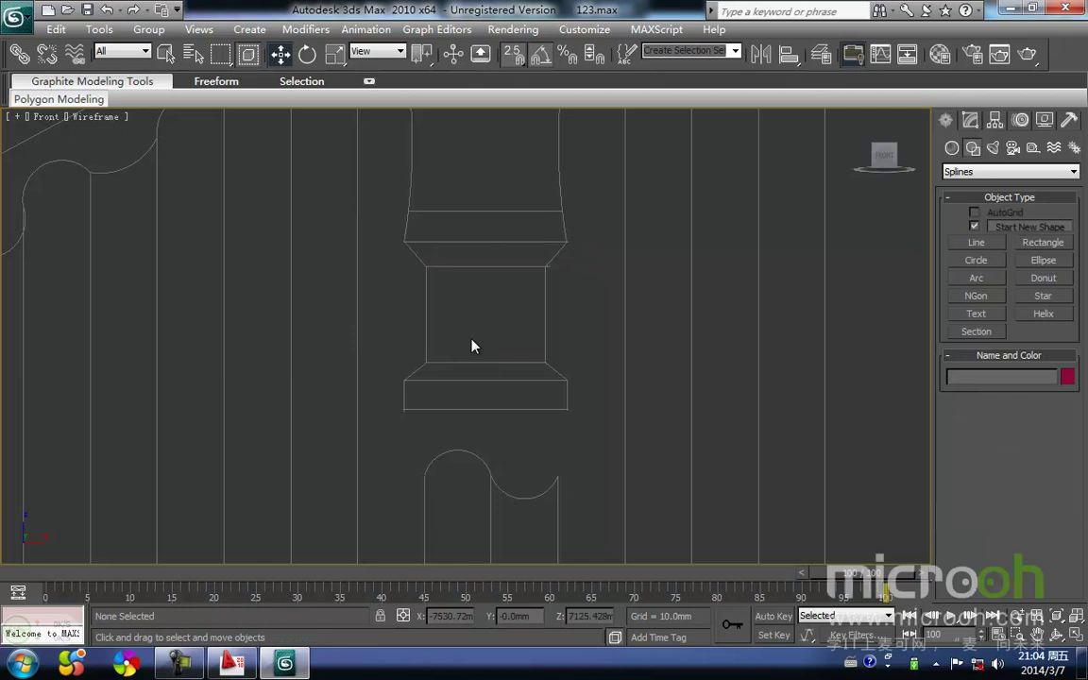
key("shift+g")
middle_click_drag(470, 329, 437, 352)
scroll(438, 353, "down", 1)
key("F3")
middle_click_drag(444, 300, 371, 433)
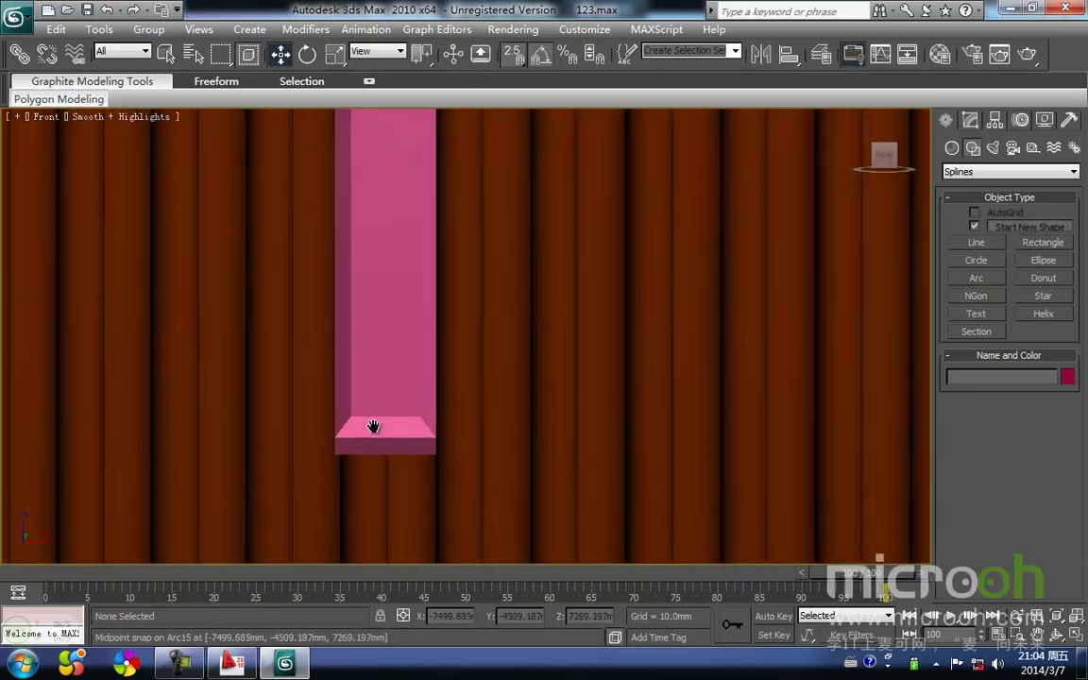
scroll(449, 437, "down", 4)
middle_click_drag(448, 438, 496, 432, "alt")
middle_click_drag(578, 216, 330, 333)
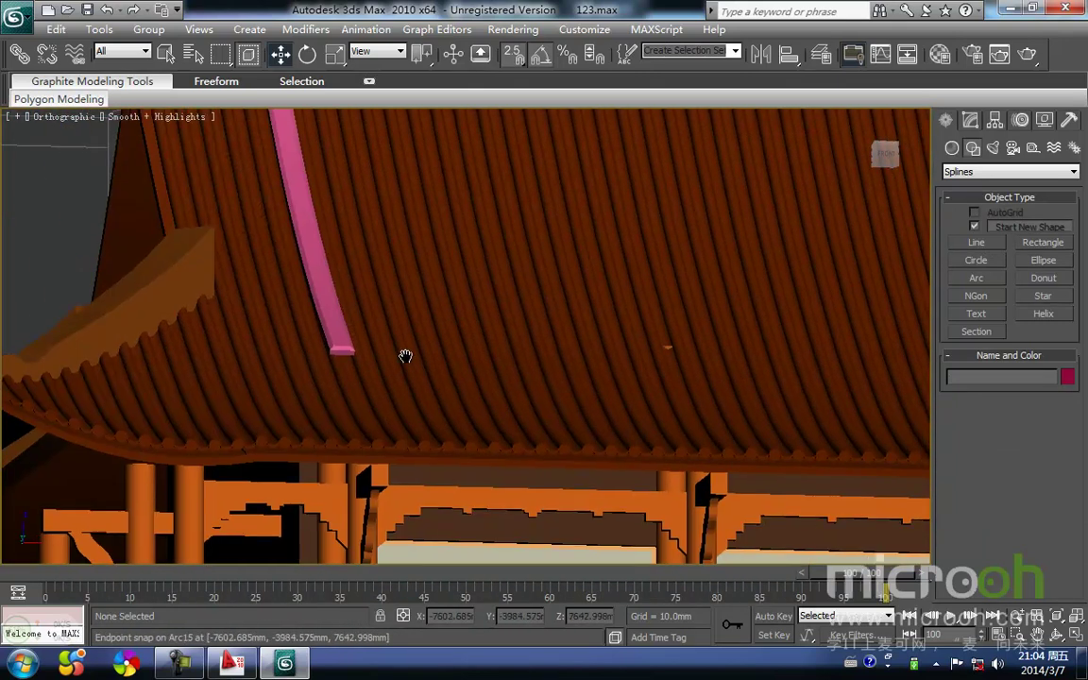
Extrude the top polygons of the pink ridge strip by 200 mm
scroll(331, 333, "up", 5)
middle_click_drag(170, 351, 507, 361)
scroll(507, 361, "up", 2)
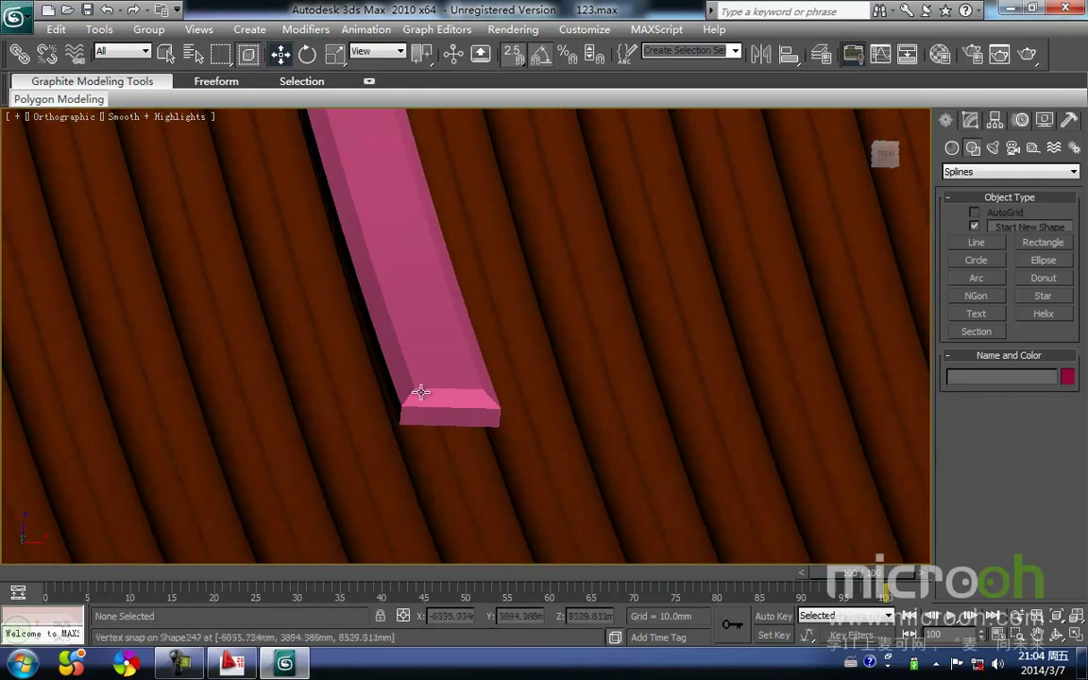
left_click(971, 121)
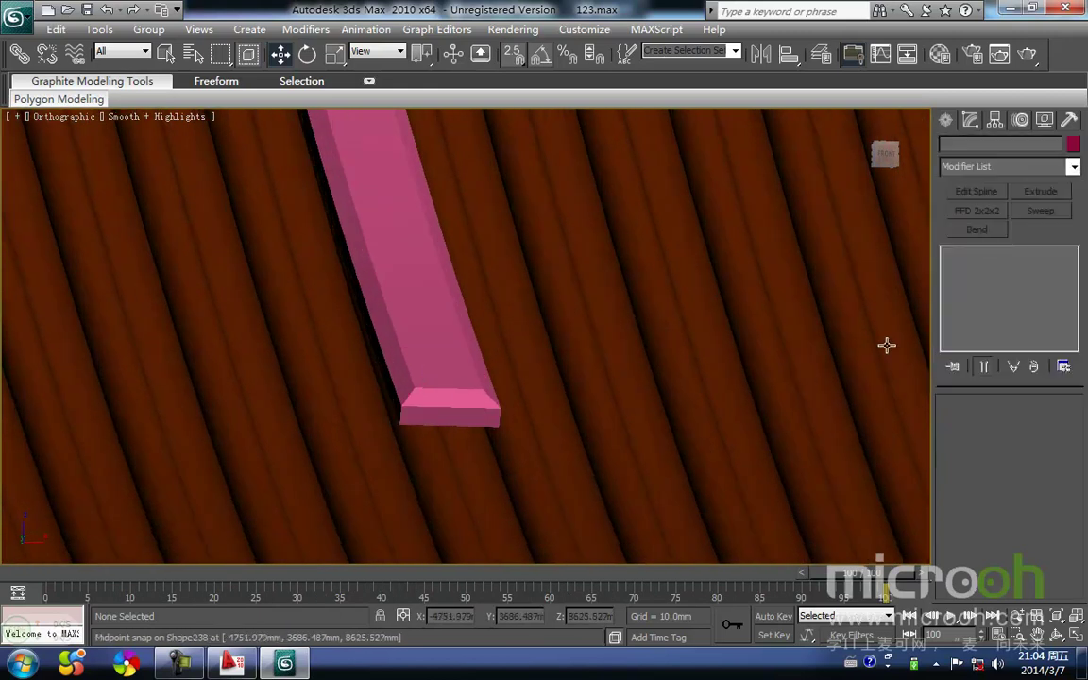
left_click(442, 363)
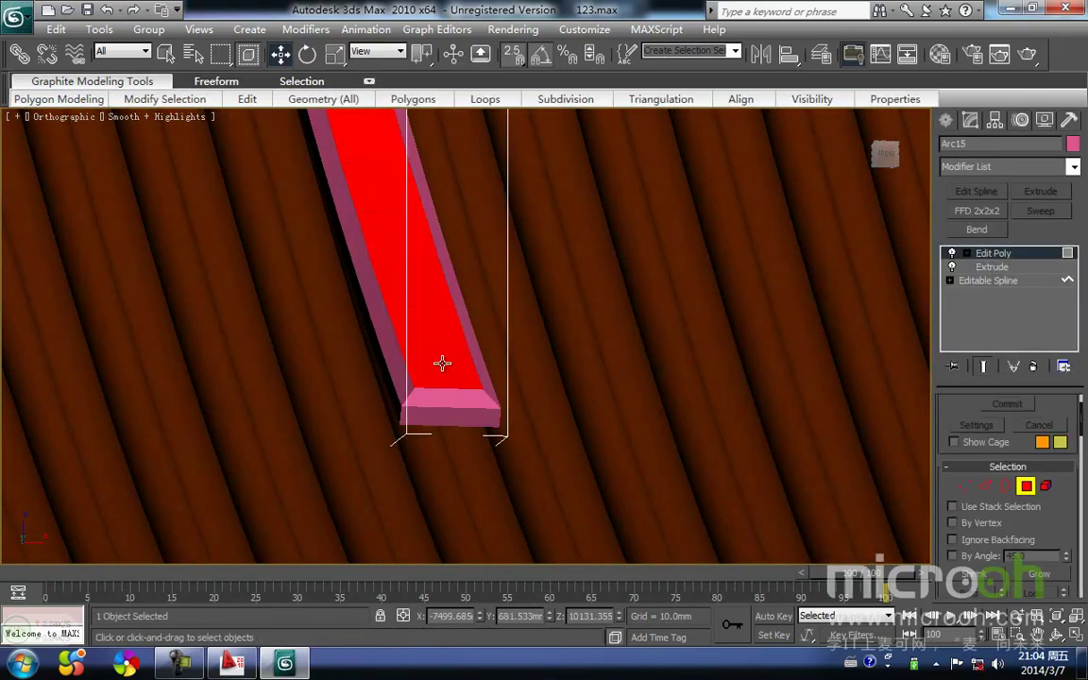
right_click(440, 365)
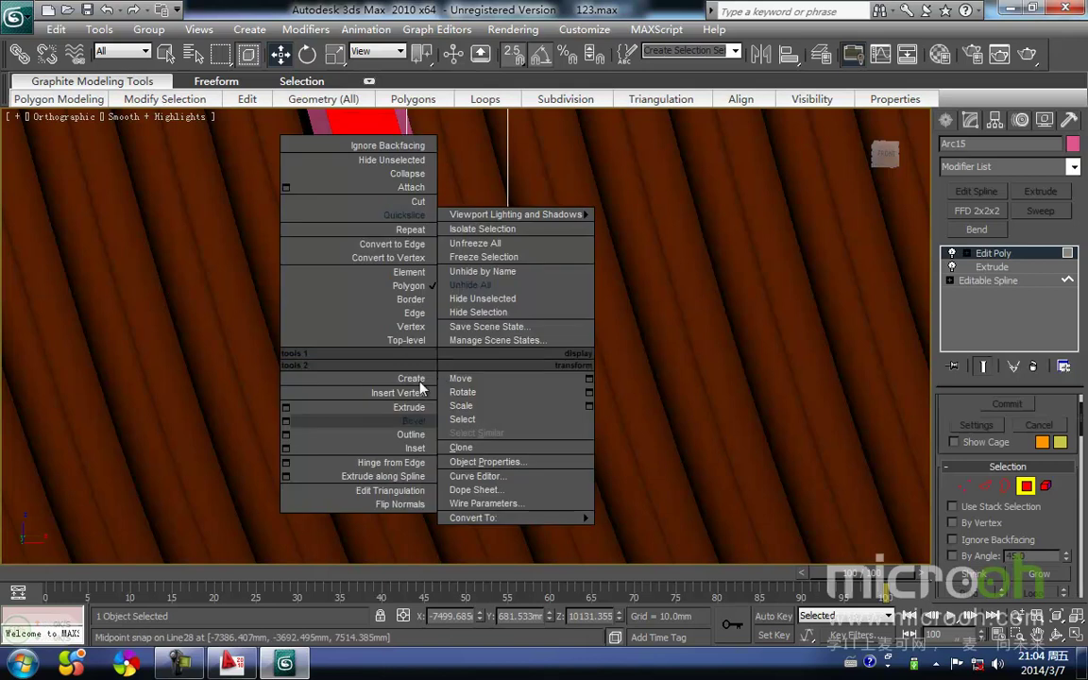
left_click(288, 407)
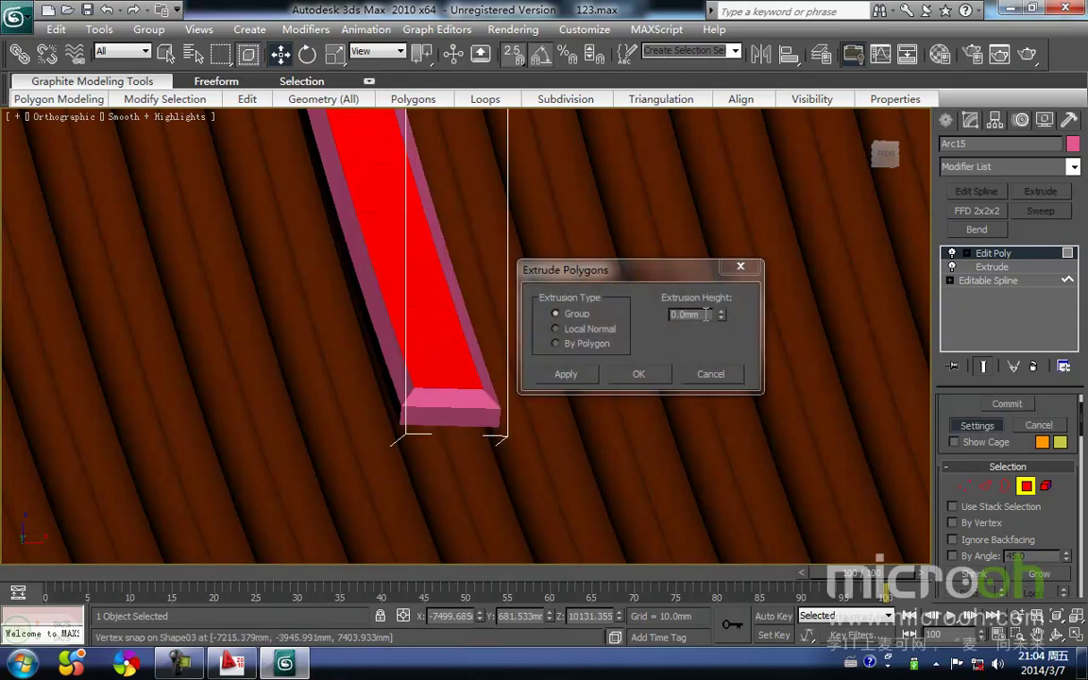
left_click_drag(705, 314, 529, 332)
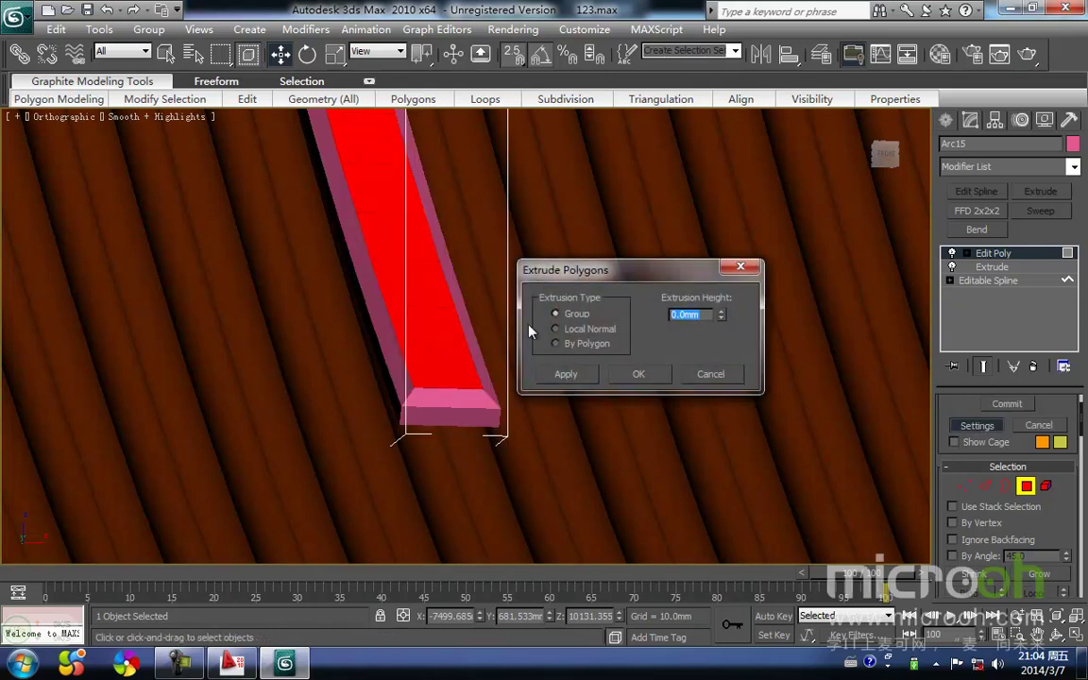
type("200")
key("Return")
left_click(643, 378)
Compare the strip's lower end with the ridge profile drawing in the front view, with the geometry hidden and shown
mouse_move(377, 216)
middle_mouse_down()
mouse_move(379, 277)
mouse_move(357, 206)
middle_mouse_up()
key("f")
key("z")
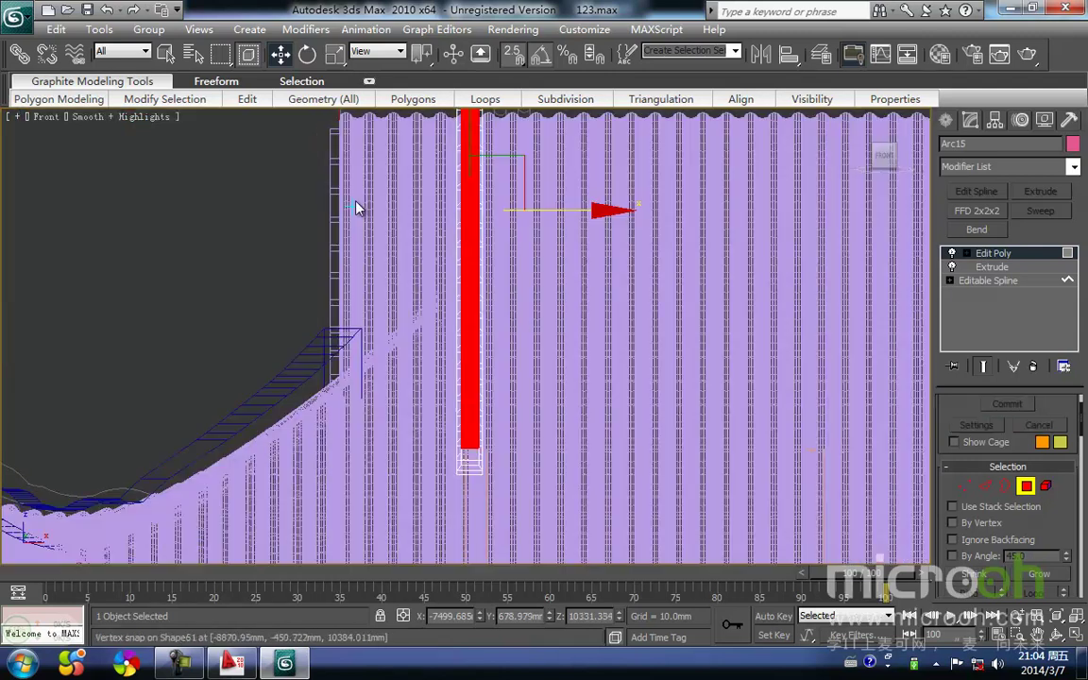
key("F3")
key("shift+g")
middle_click_drag(493, 420, 485, 371)
scroll(463, 375, "up", 9)
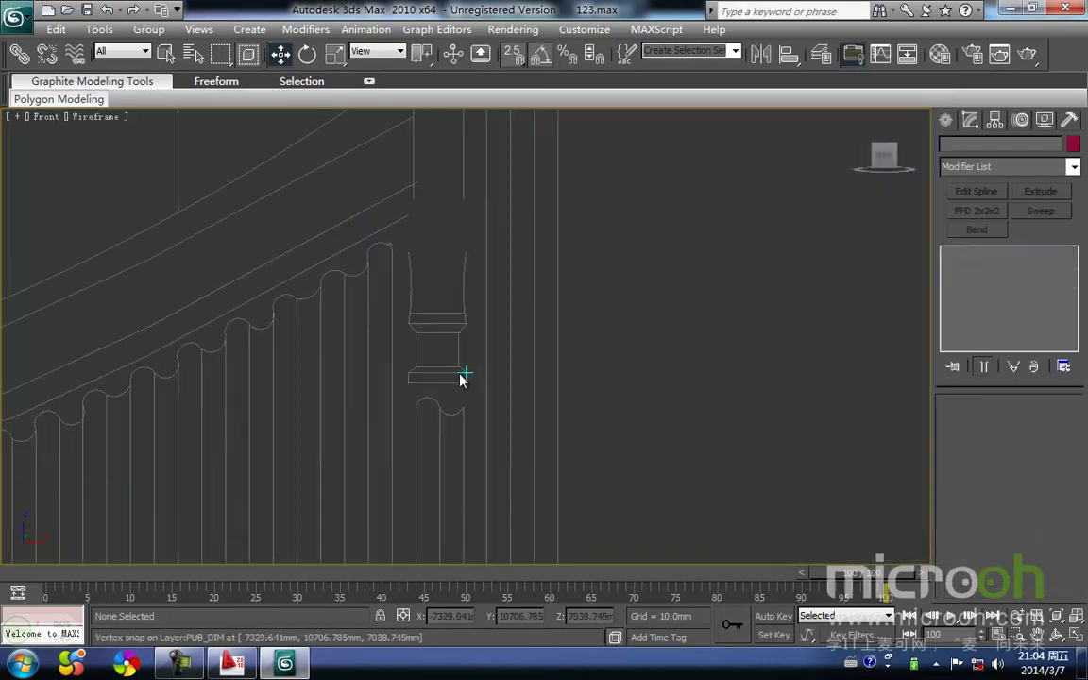
middle_click_drag(347, 320, 435, 372)
middle_click_drag(351, 354, 356, 336)
scroll(358, 336, "down", 3)
key("shift+g")
middle_click_drag(444, 317, 426, 421)
key("F3")
middle_click_drag(433, 344, 423, 389)
left_click(427, 383)
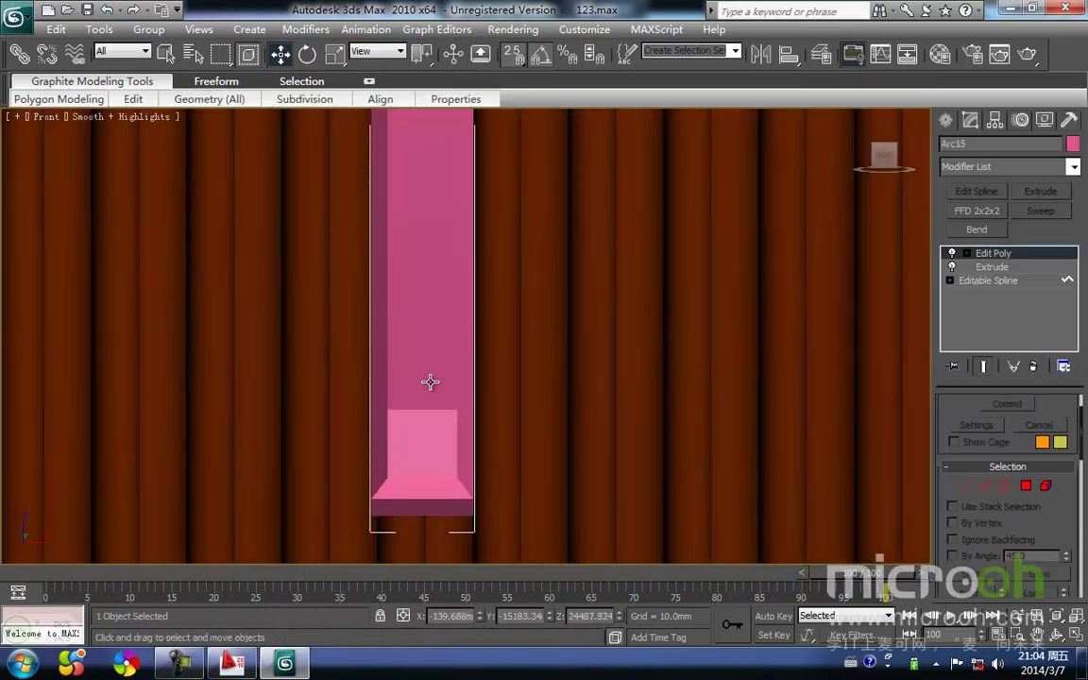
key("shift+g")
middle_click_drag(430, 381, 430, 375)
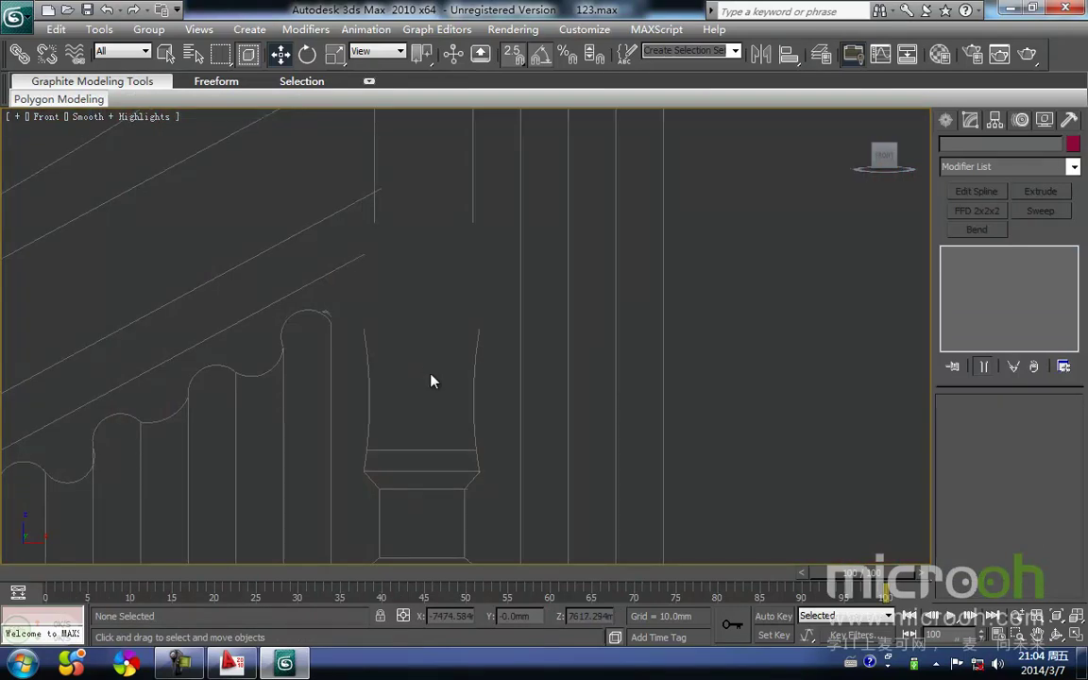
key("F3")
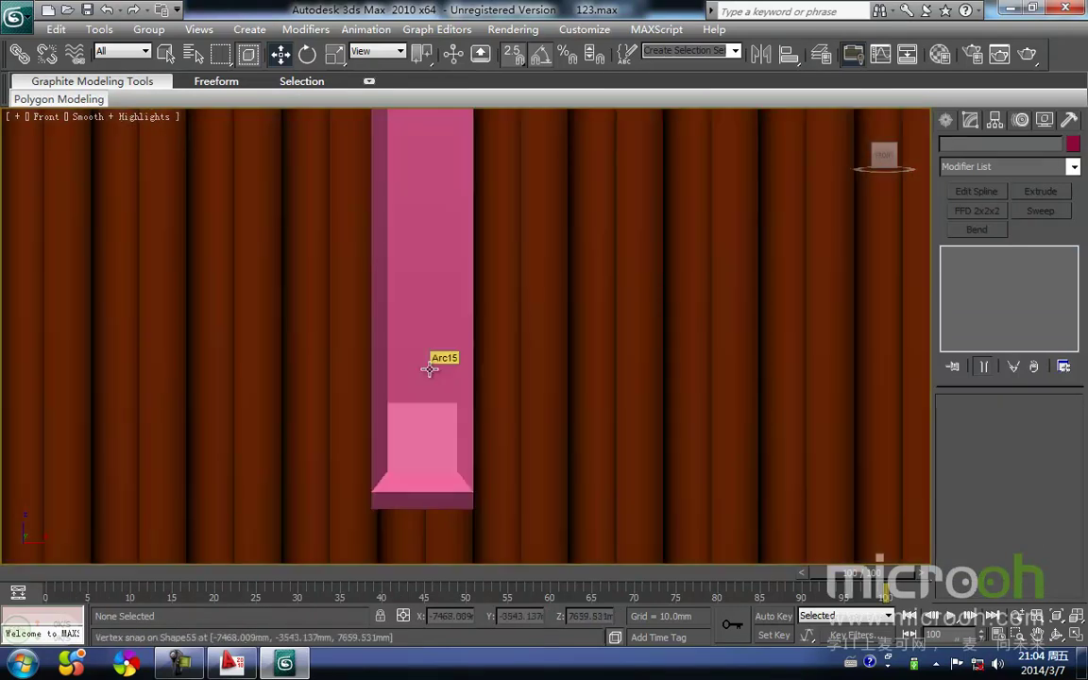
Bevel the strip's top polygons outward with a height of 37 mm and an outline amount of 47 mm
left_click(429, 370)
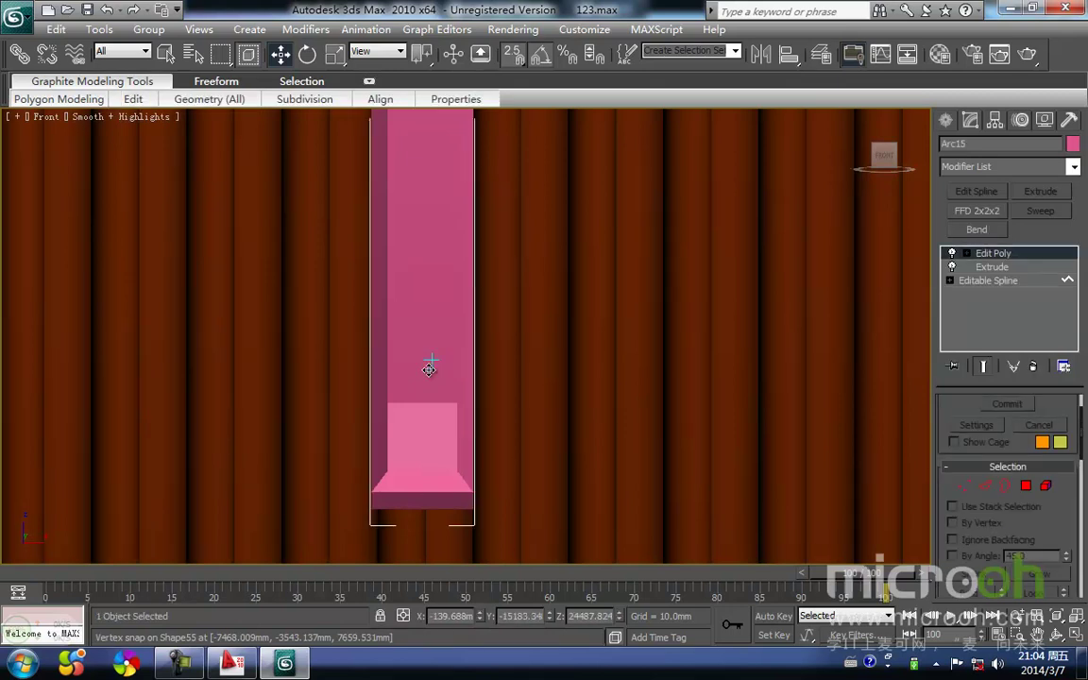
key("4")
right_click(429, 370)
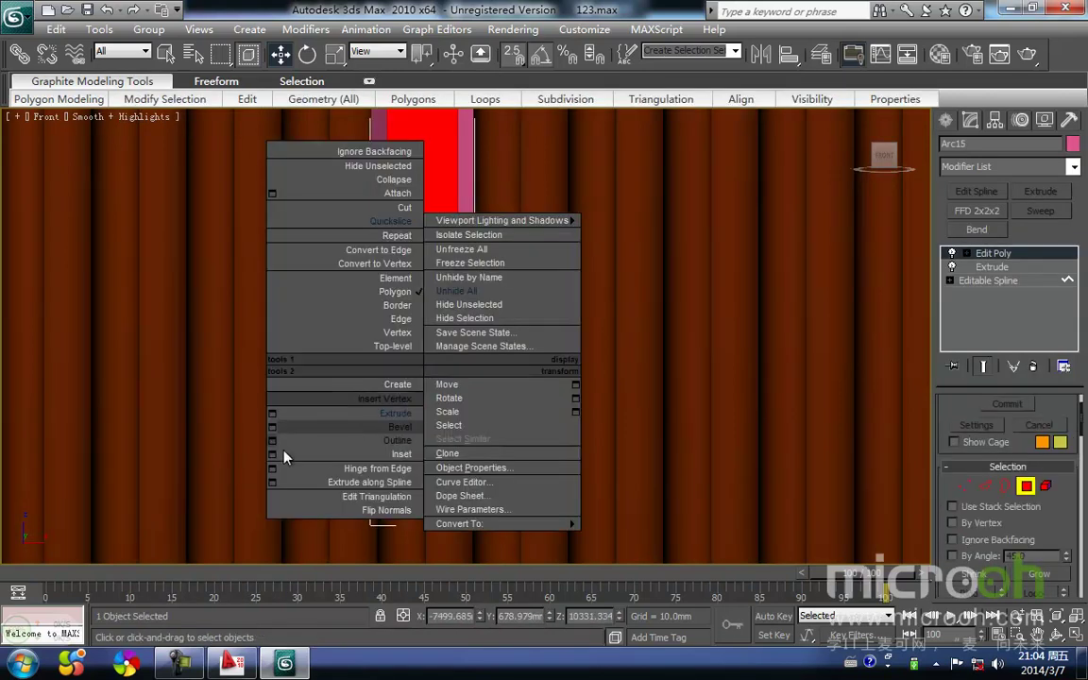
left_click(272, 426)
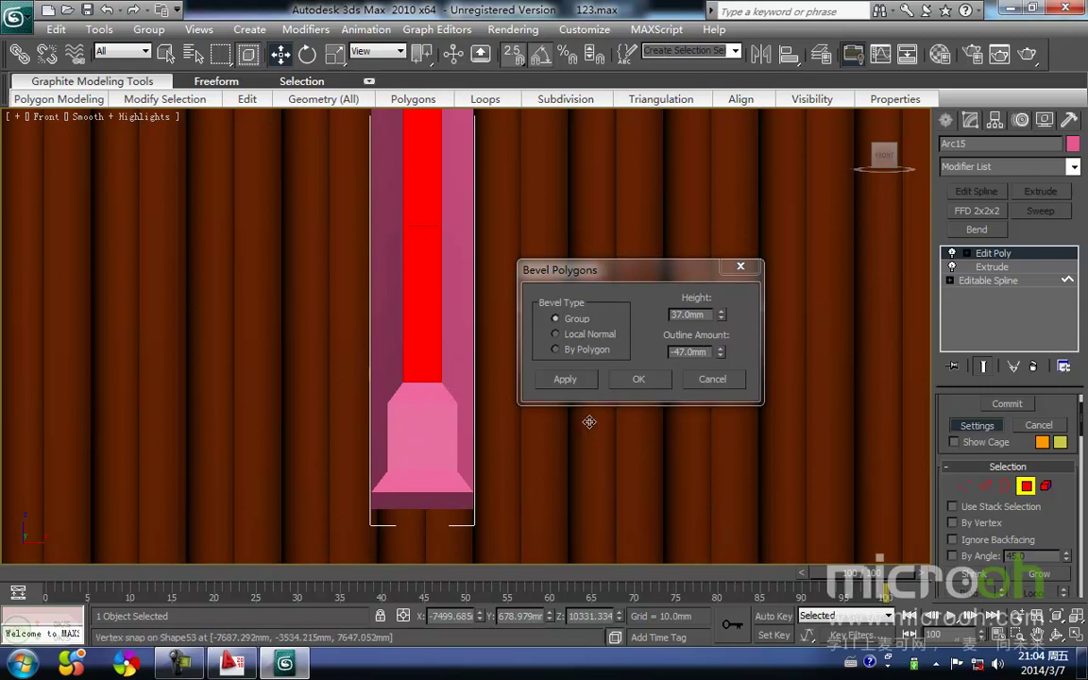
left_click(674, 355)
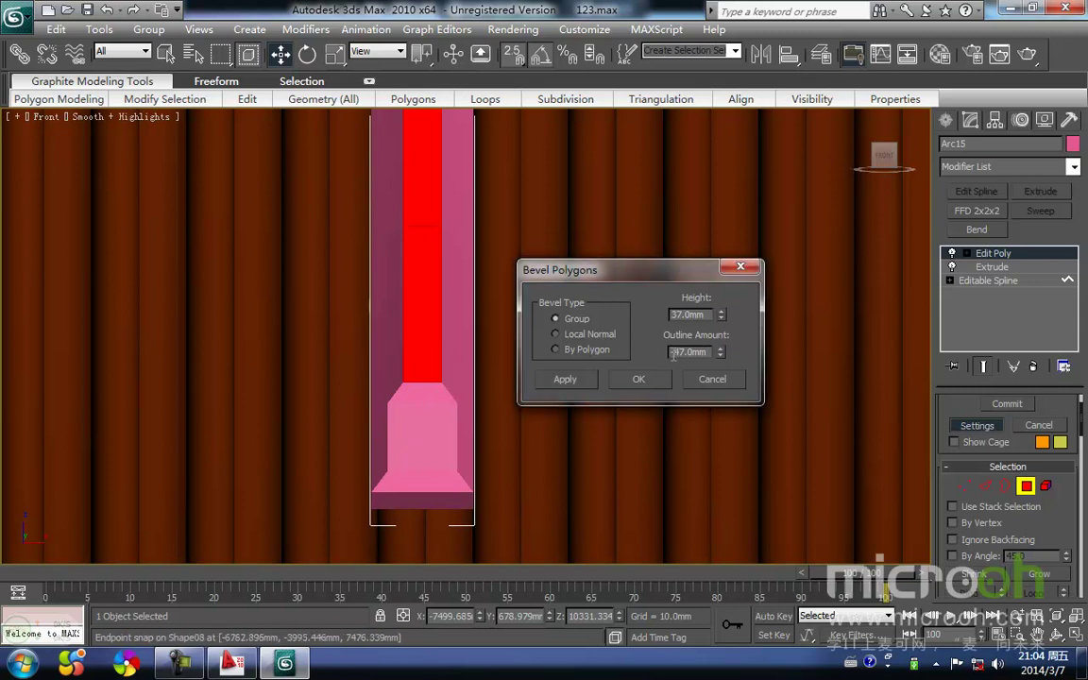
left_click(708, 316)
left_click(639, 379)
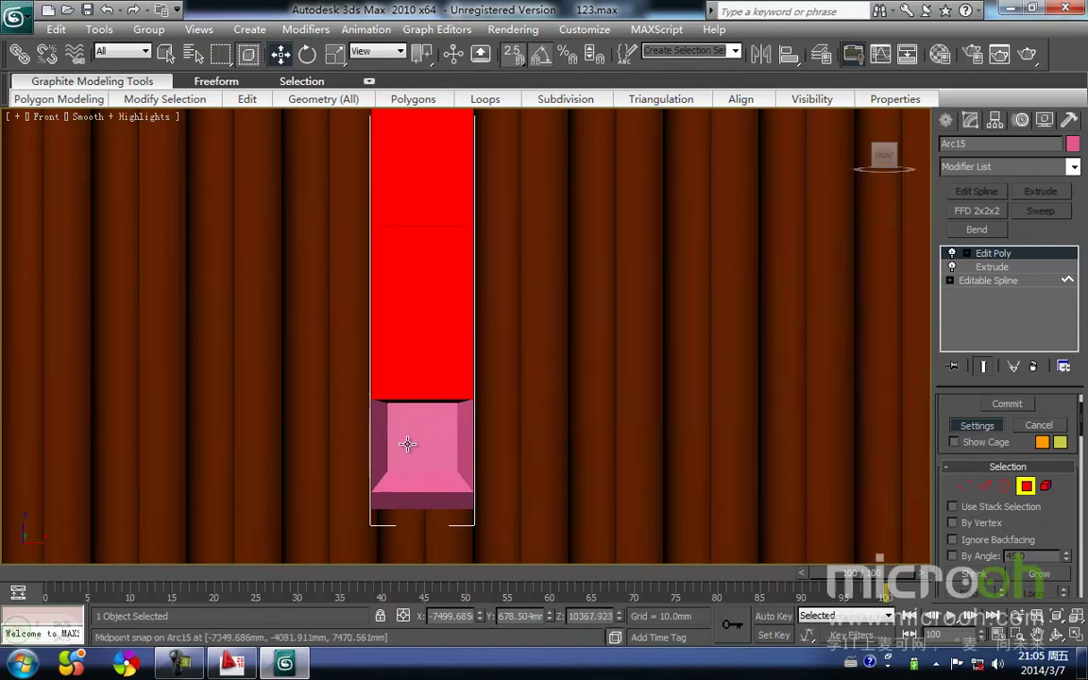
Switch to AutoCAD, examine the stepped ridge end profile in the temple drawing, and return to 3ds Max
middle_click_drag(406, 427, 395, 433)
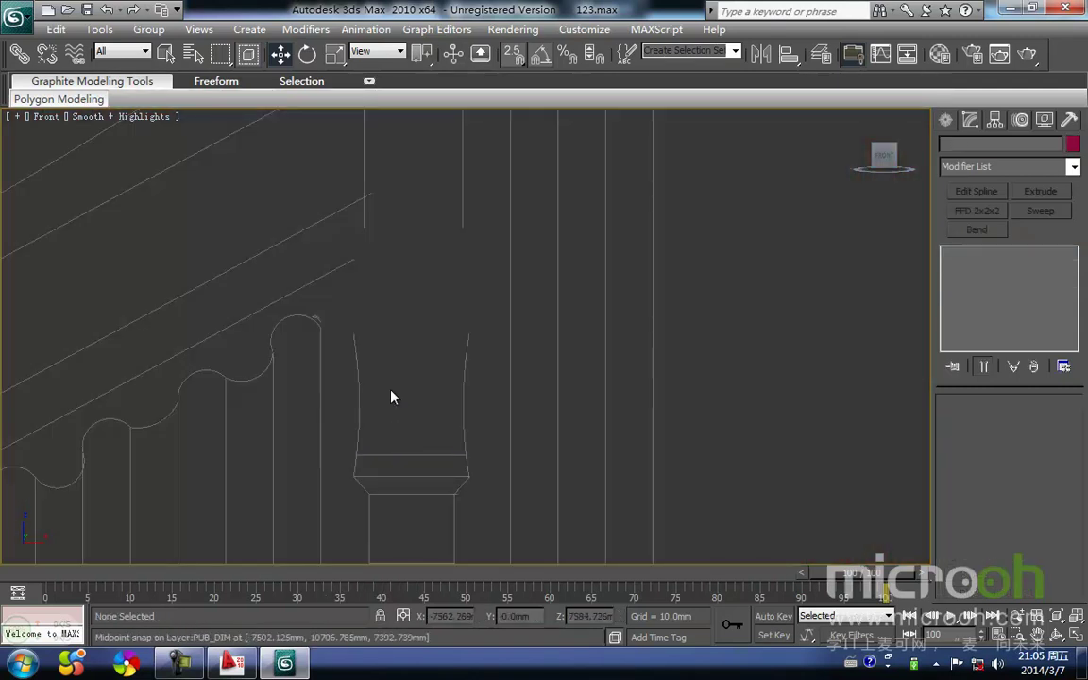
scroll(391, 396, "down", 3)
left_click(244, 667)
middle_click_drag(371, 328, 392, 206)
scroll(392, 207, "down", 5)
scroll(383, 397, "up", 3)
middle_click_drag(384, 397, 389, 389)
scroll(391, 387, "up", 2)
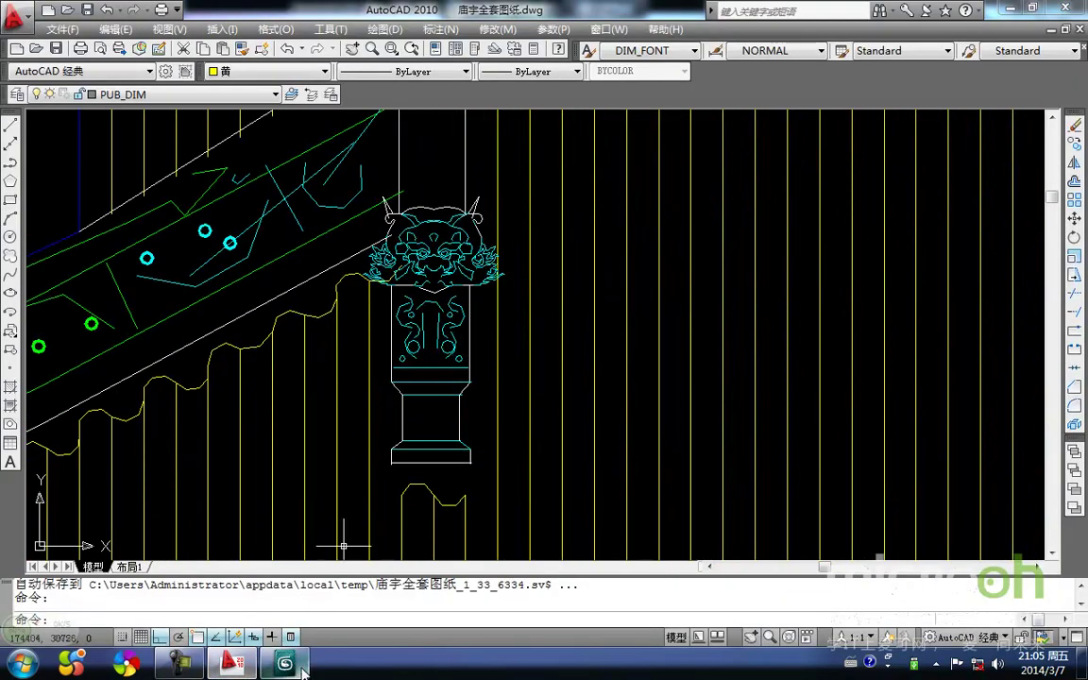
scroll(413, 389, "up", 3)
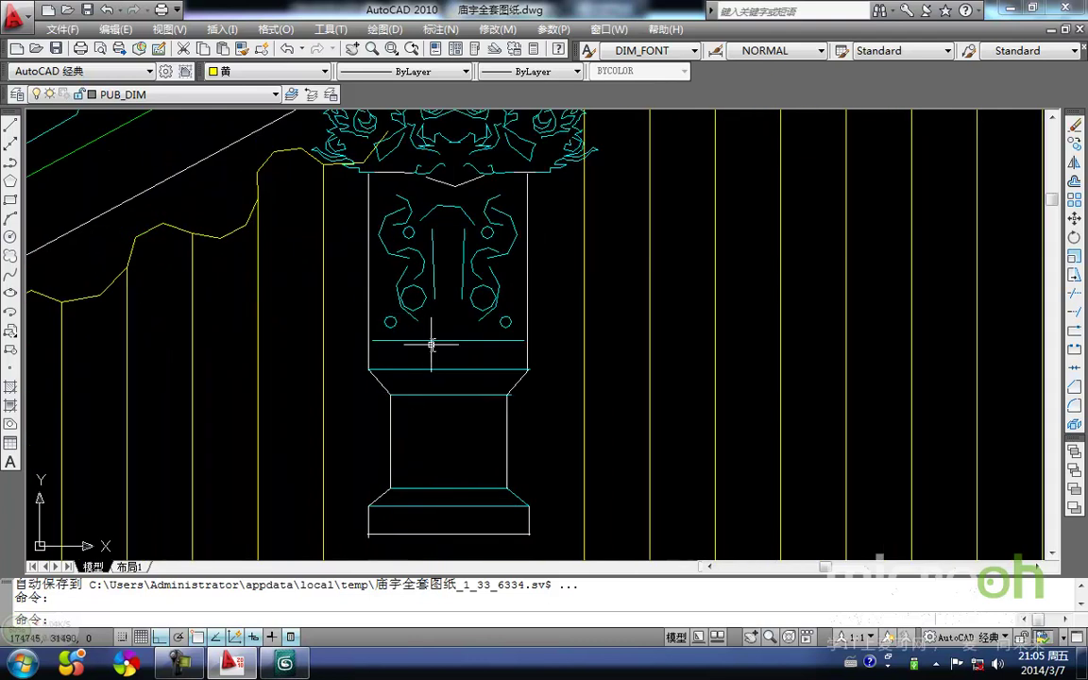
left_click(296, 670)
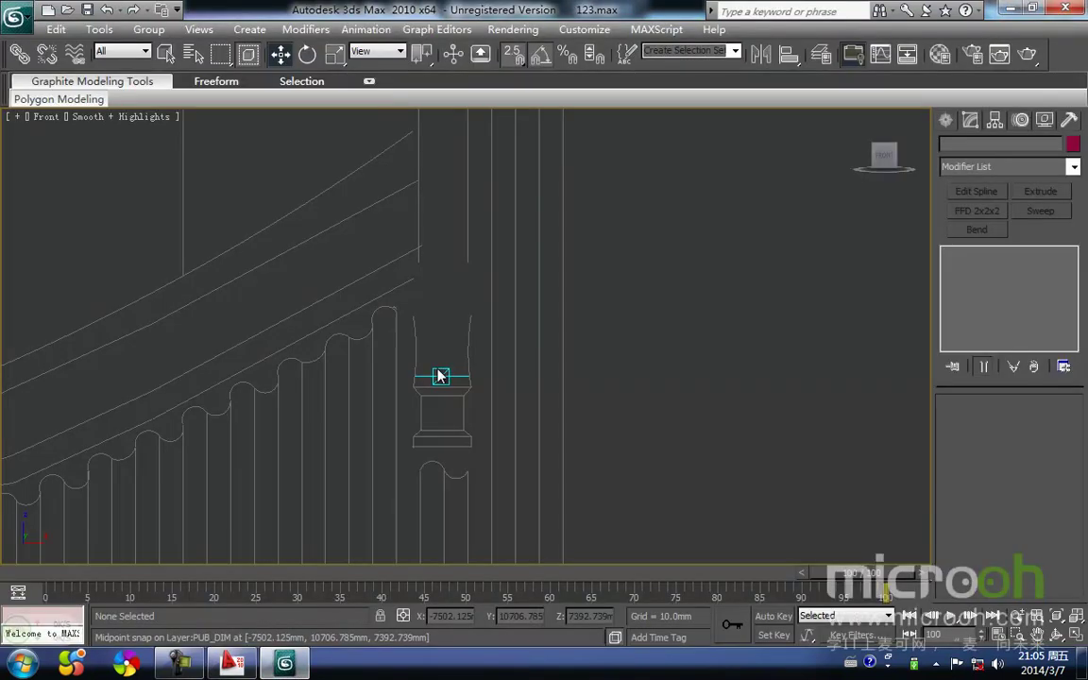
Try extruding the strip's top polygons by 50 mm and check its upper end against the main ridge
key("shift+g")
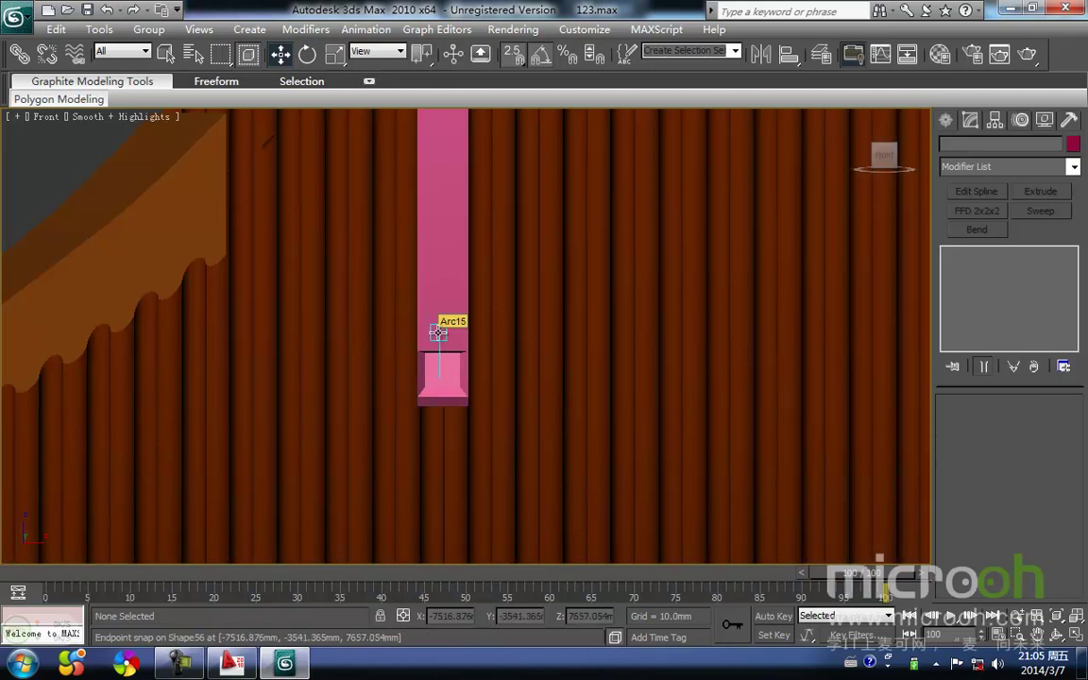
left_click(437, 332)
right_click(439, 340)
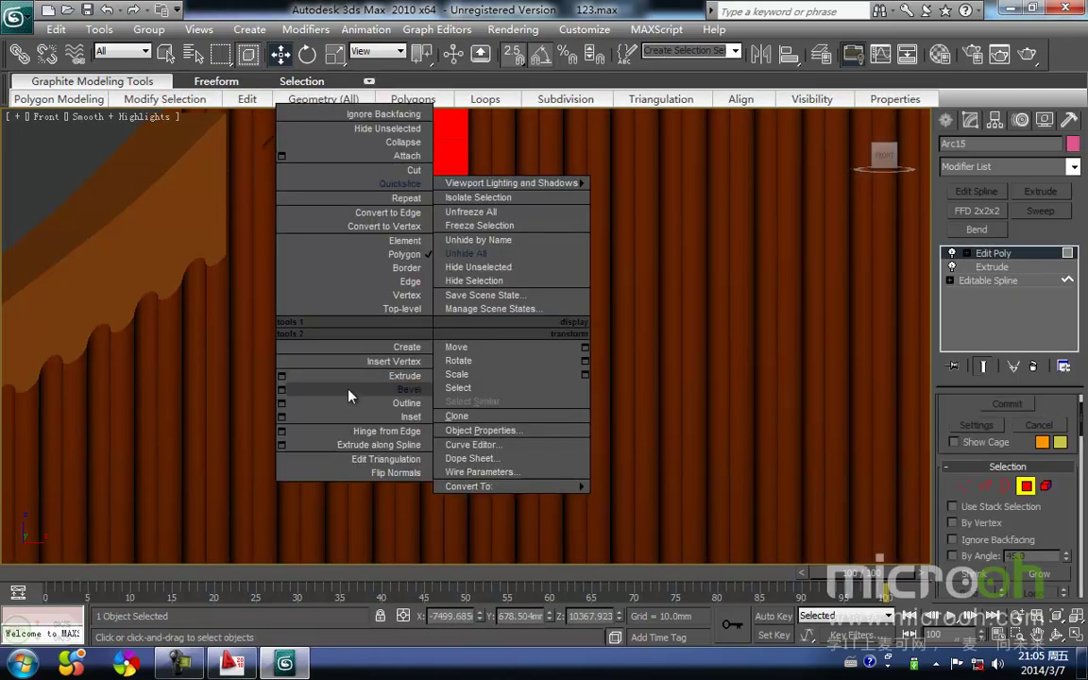
left_click(286, 372)
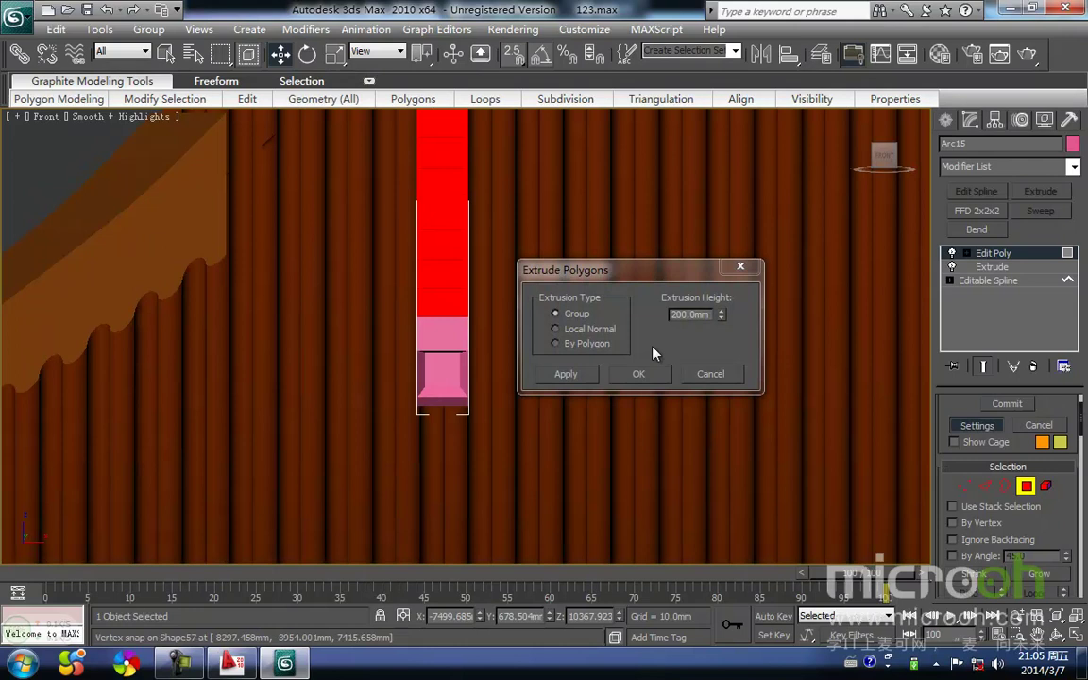
right_click(721, 316)
left_click_drag(705, 317, 498, 314)
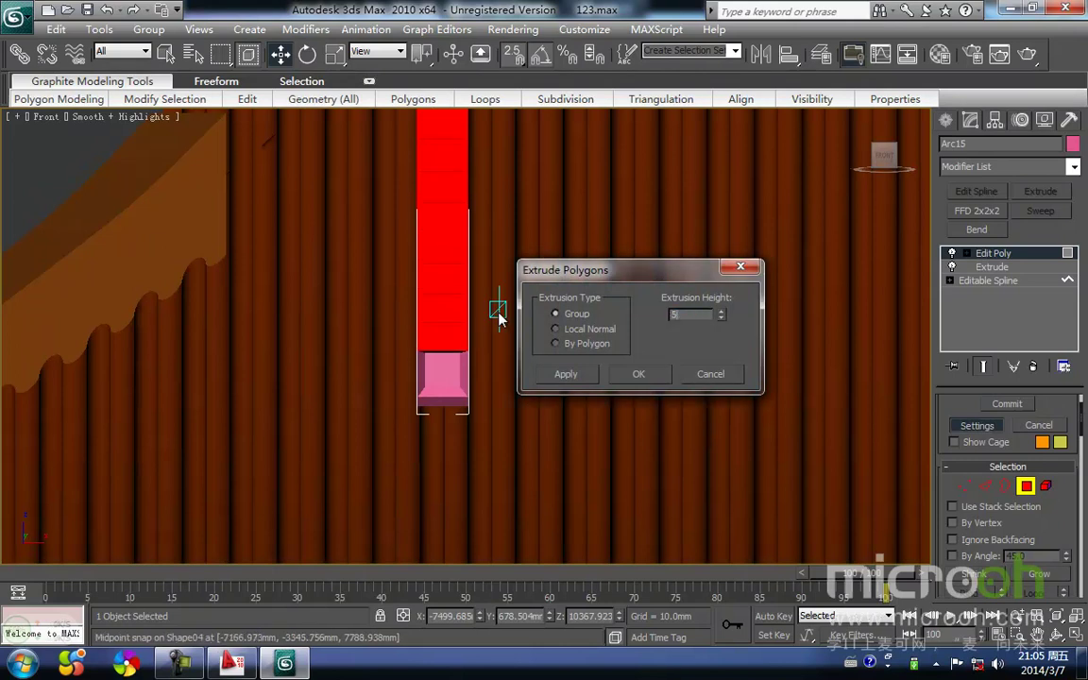
left_click(639, 380)
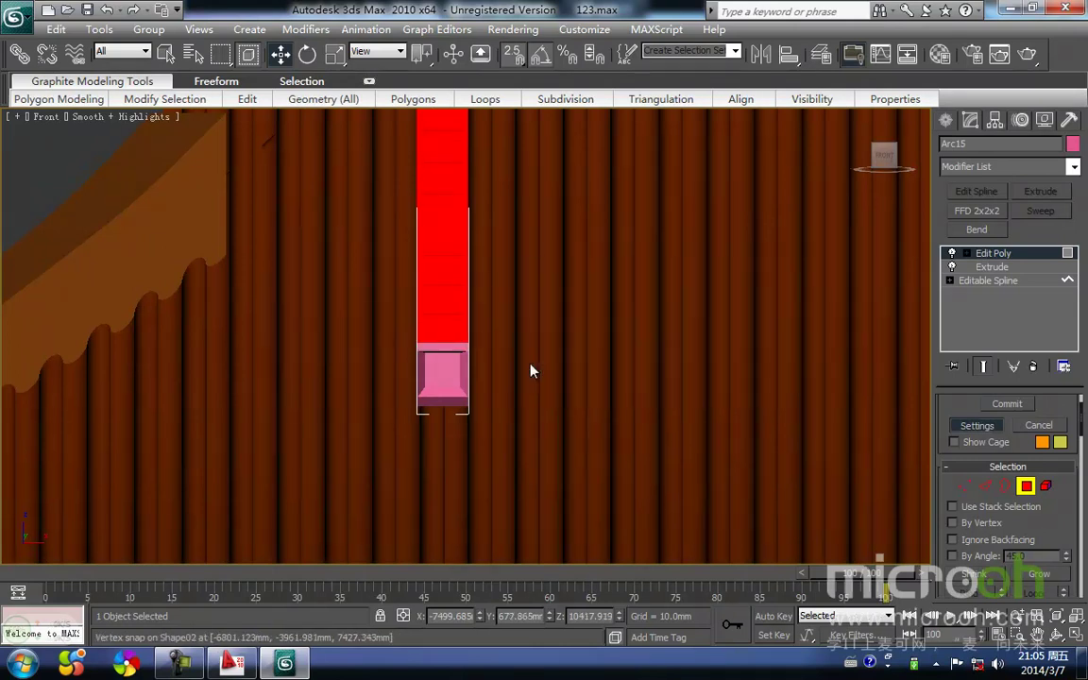
scroll(454, 374, "down", 6)
middle_click_drag(454, 372, 422, 434)
scroll(418, 333, "up", 3)
middle_click_drag(415, 328, 420, 366)
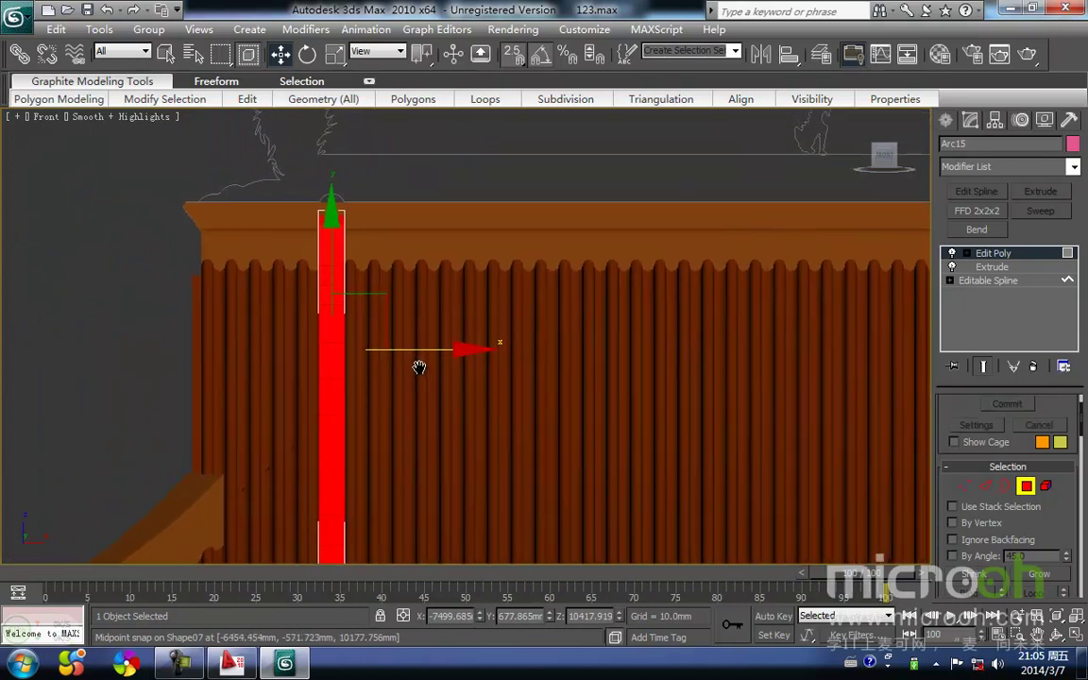
middle_click_drag(403, 296, 403, 148)
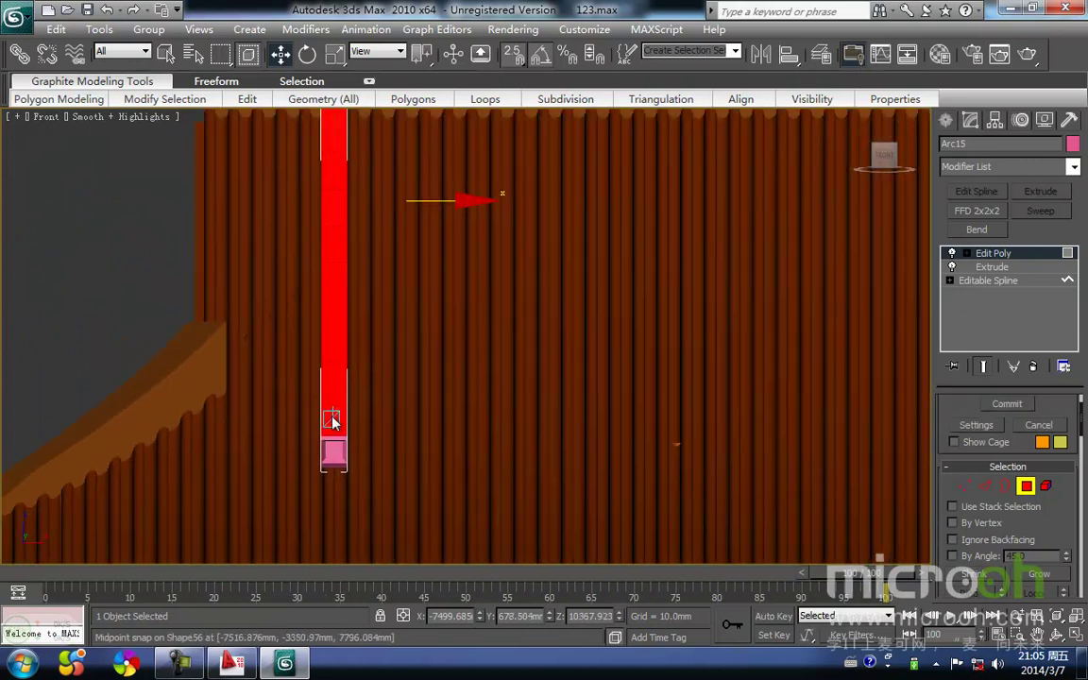
Preview a 200 mm extrusion of the strip's top polygons and compare its upper end with the arc outline above the main ridge
right_click(328, 457)
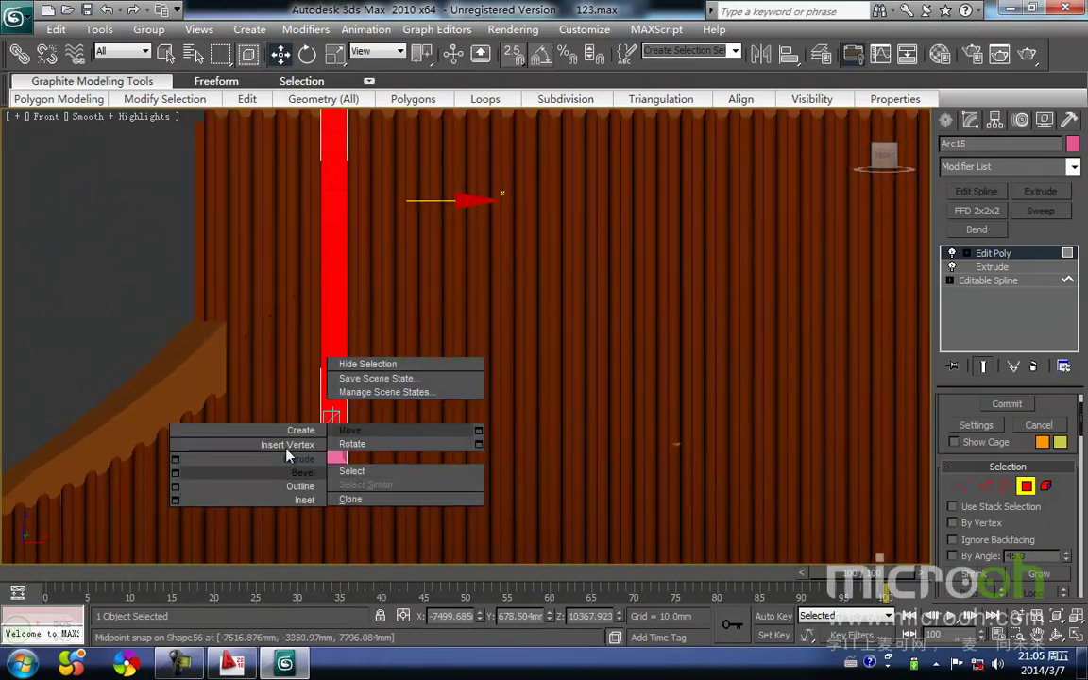
left_click(176, 459)
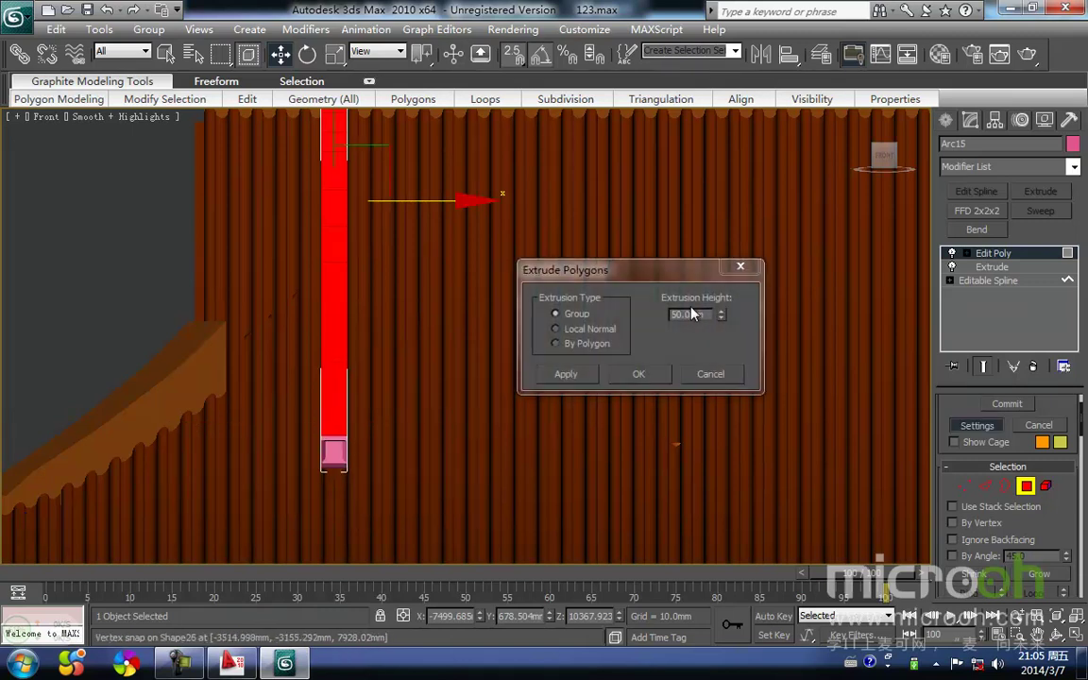
left_click_drag(708, 314, 469, 326)
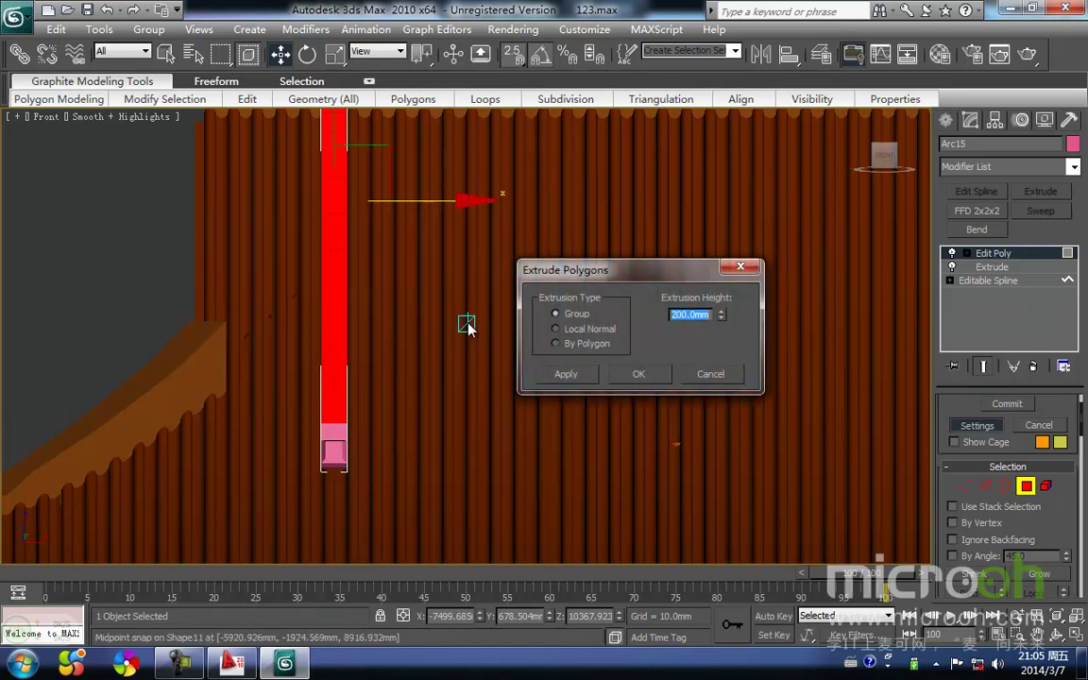
middle_click_drag(302, 283, 313, 563)
scroll(351, 362, "up", 7)
middle_click_drag(279, 300, 552, 333)
scroll(221, 321, "up", 2)
middle_click_drag(319, 334, 370, 343)
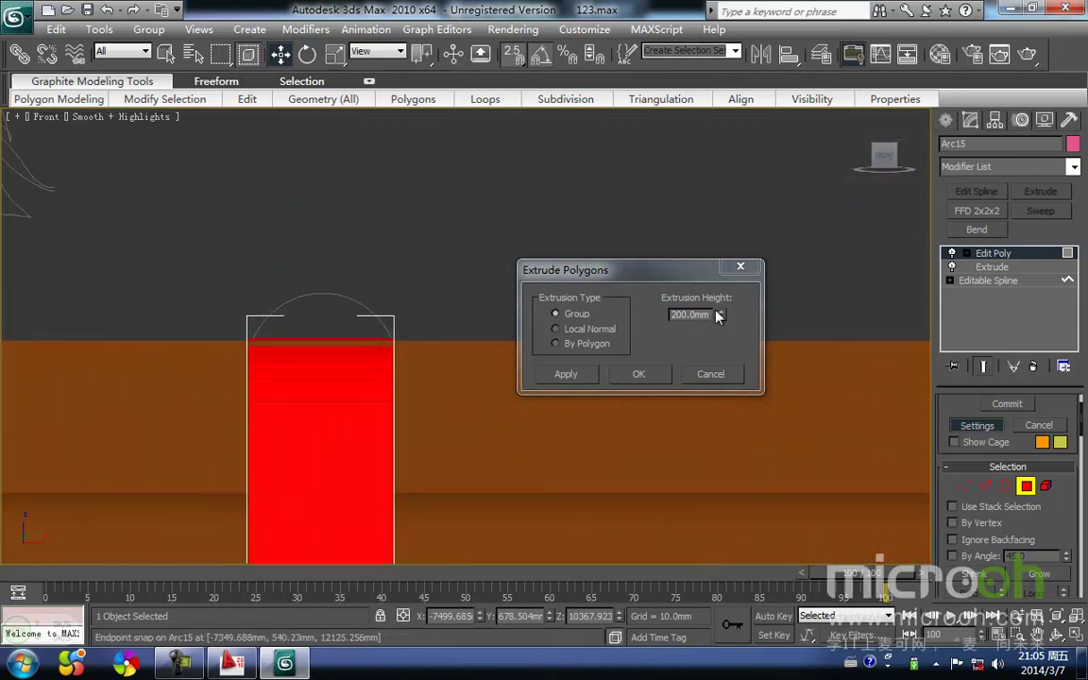
middle_click_drag(293, 282, 281, 245)
scroll(280, 244, "down", 3)
middle_click_drag(292, 334, 204, 333)
scroll(311, 272, "down", 3)
scroll(250, 338, "up", 2)
scroll(252, 339, "up", 2)
middle_click_drag(303, 321, 402, 273)
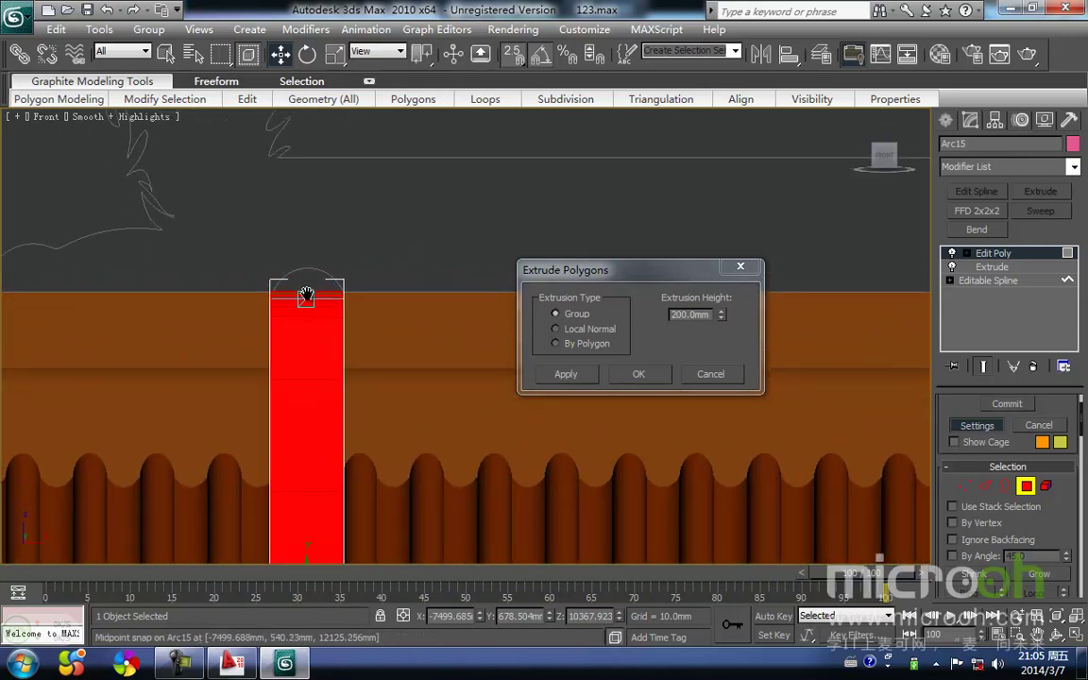
middle_click_drag(306, 301, 307, 274)
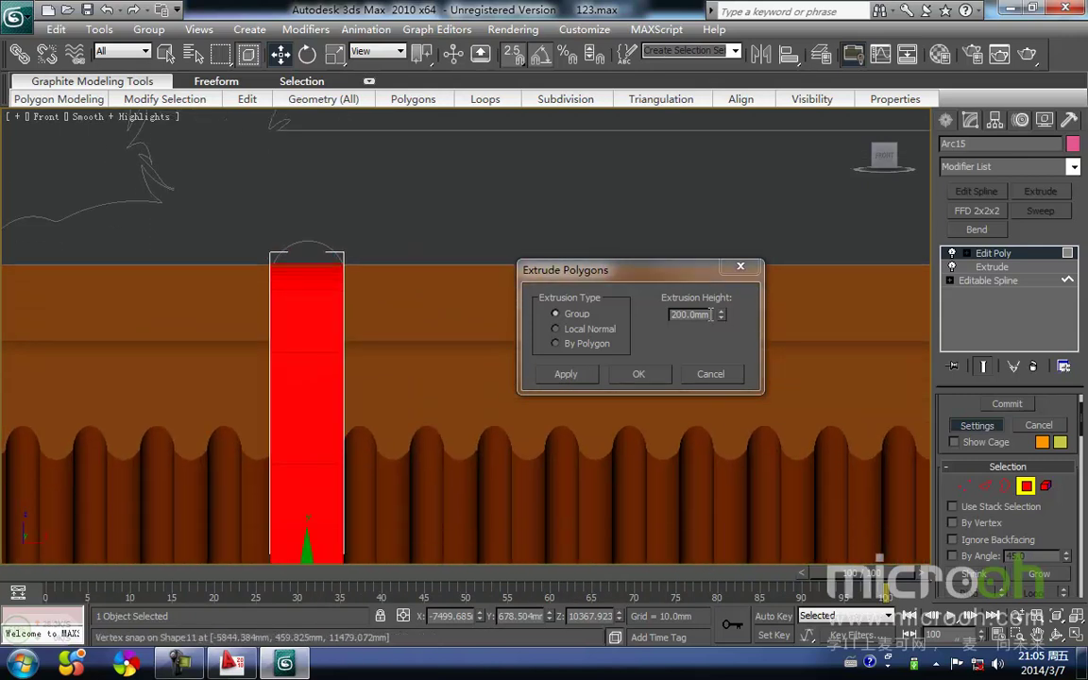
Set the extrusion height to 250 mm and apply the extrusion
left_click_drag(710, 315, 598, 315)
type("250")
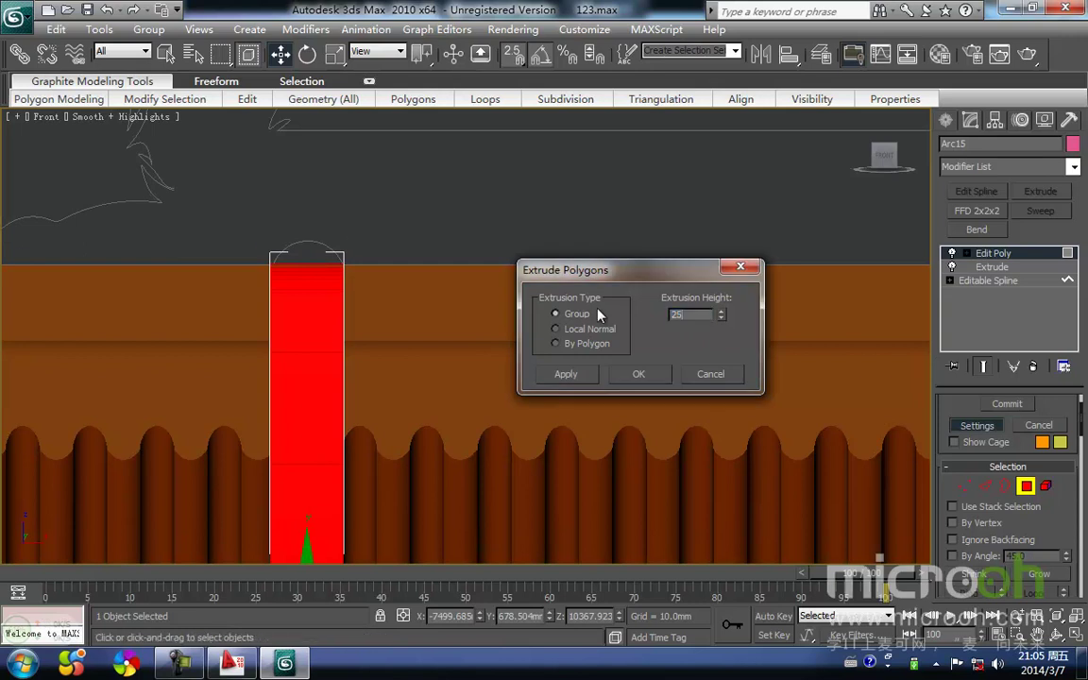
key("Return")
left_click(638, 374)
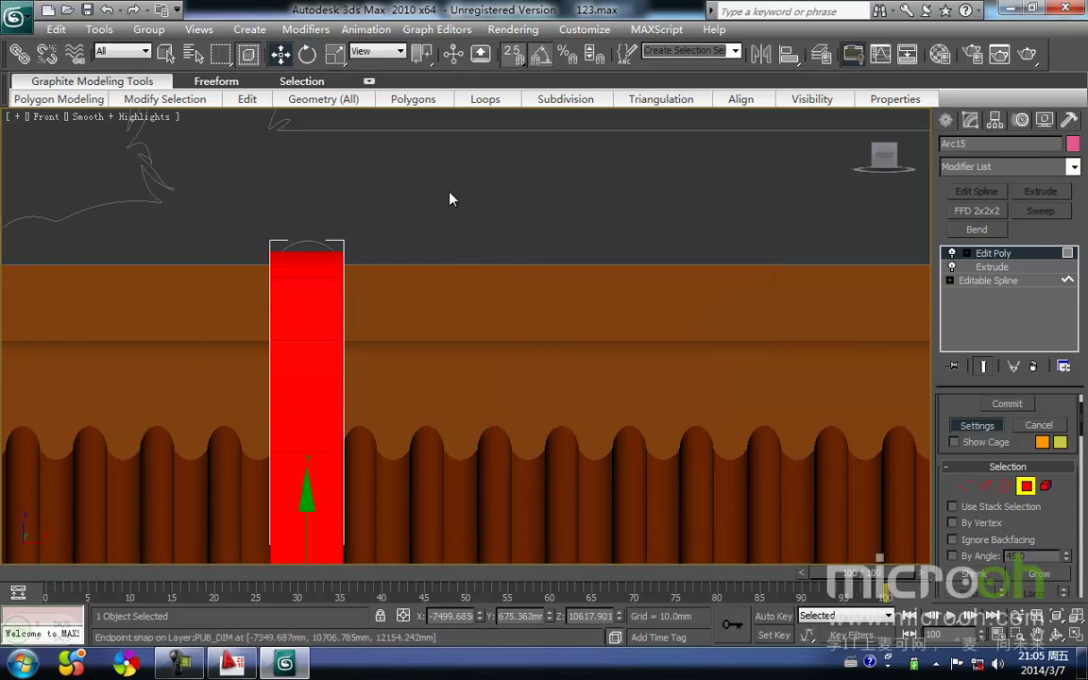
Examine the stepped profile at the ridge strip's lower end from an angle and leave polygon editing
middle_click_drag(392, 214, 384, 202)
scroll(381, 196, "down", 5)
middle_click_drag(435, 422, 517, 444)
scroll(604, 402, "up", 4)
middle_click_drag(623, 368, 461, 358)
scroll(585, 415, "up", 2)
middle_click_drag(606, 425, 321, 342)
scroll(423, 362, "up", 3)
middle_click_drag(381, 372, 417, 372)
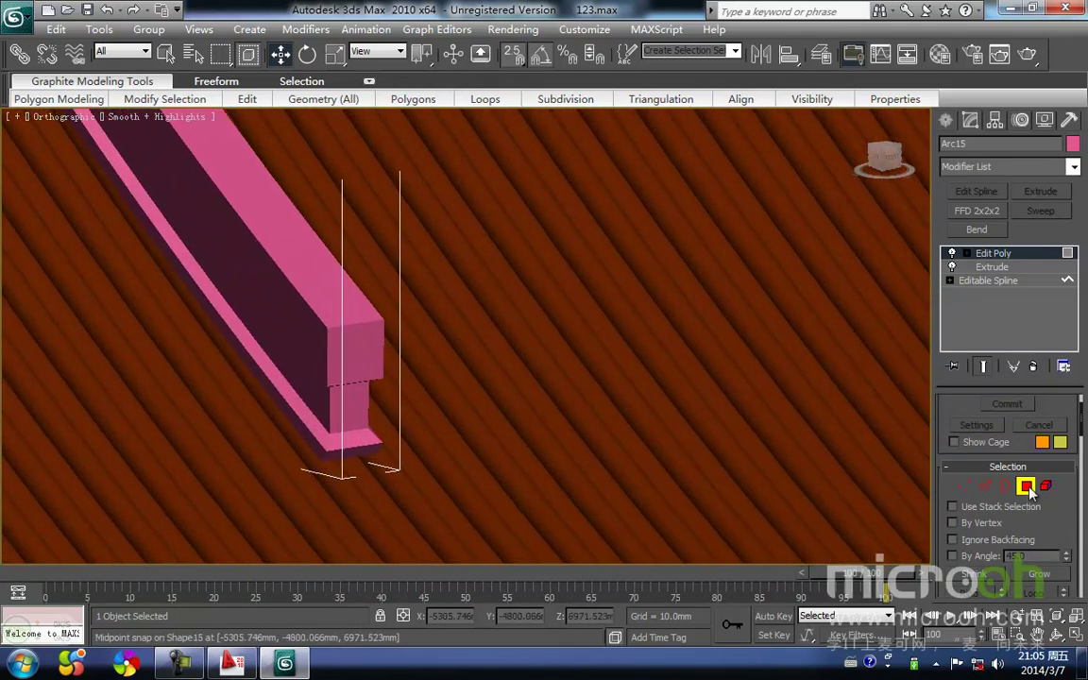
left_click(1028, 488)
Deselect the strip and examine the main ridge and the ornament outlines above it in the front view
scroll(400, 301, "down", 3)
middle_click_drag(368, 343, 385, 451)
scroll(397, 416, "down", 3)
key("f")
middle_click_drag(498, 353, 419, 332)
scroll(442, 371, "down", 3)
scroll(463, 332, "up", 3)
middle_click_drag(497, 163, 452, 282)
left_click(437, 193)
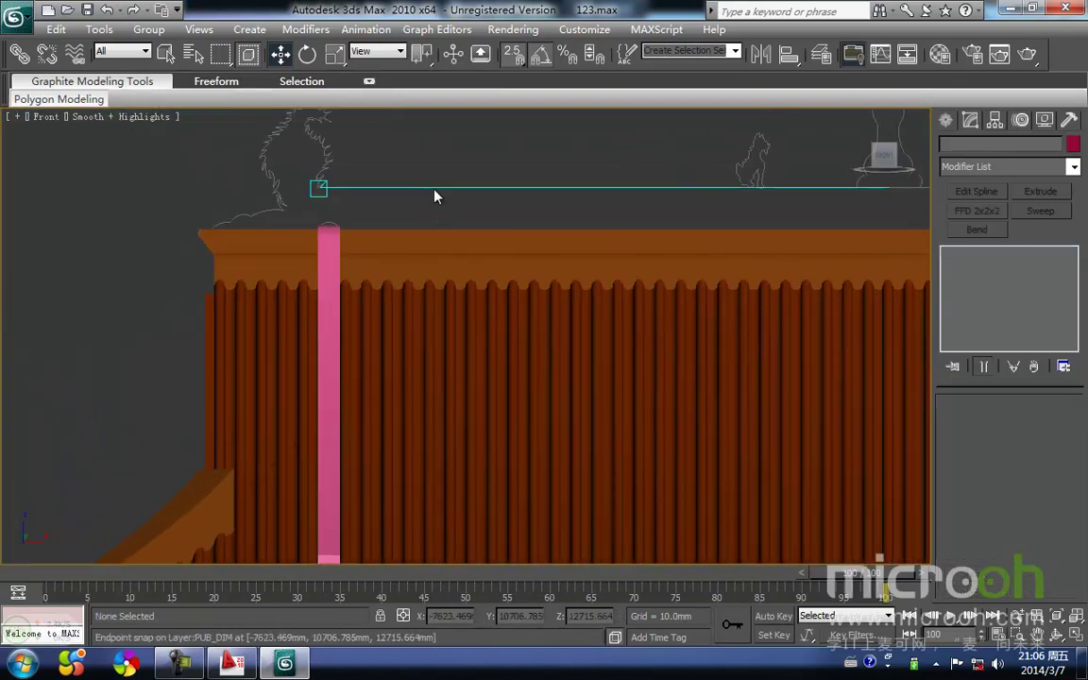
middle_click_drag(437, 193, 351, 189)
scroll(353, 189, "down", 2)
middle_click_drag(552, 311, 364, 318)
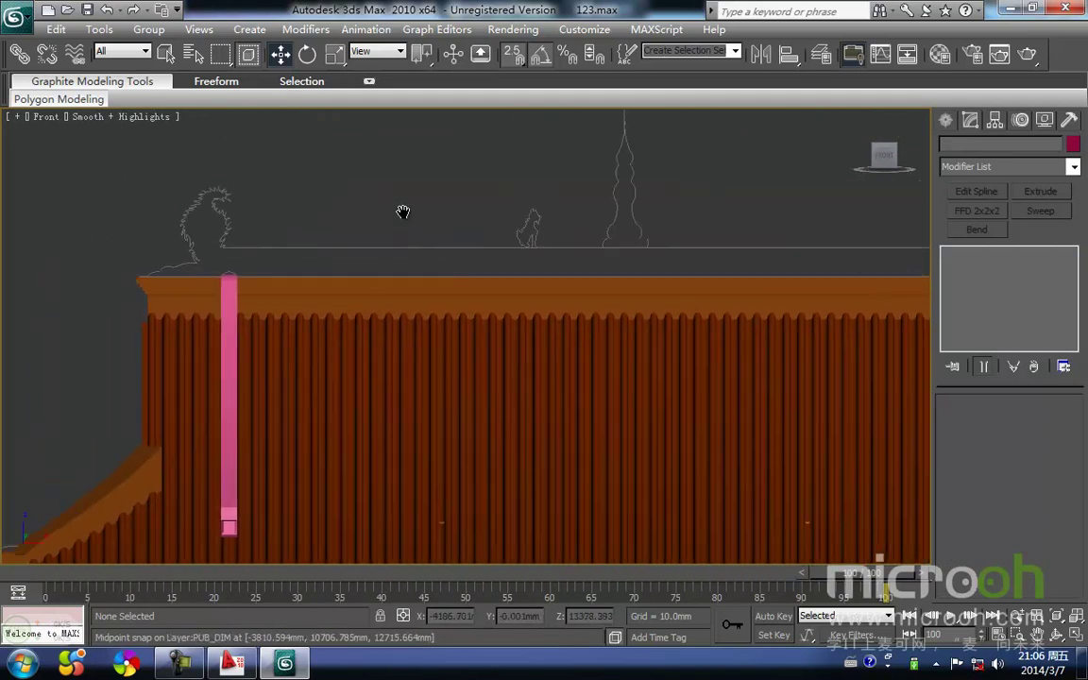